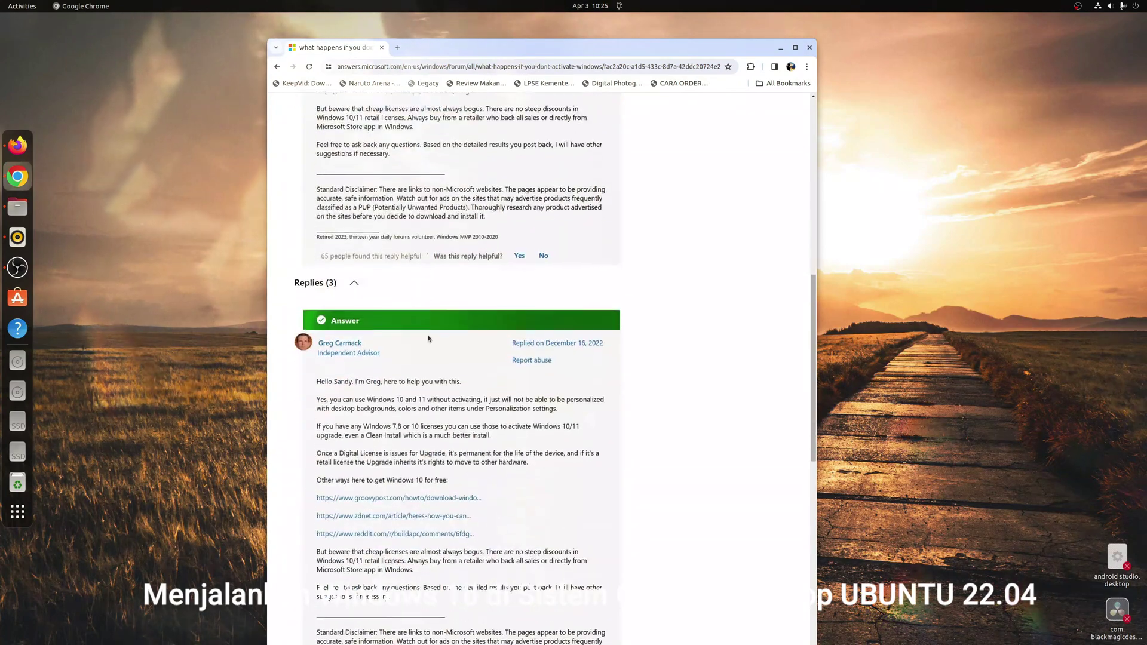
scroll(423, 333, down, 3)
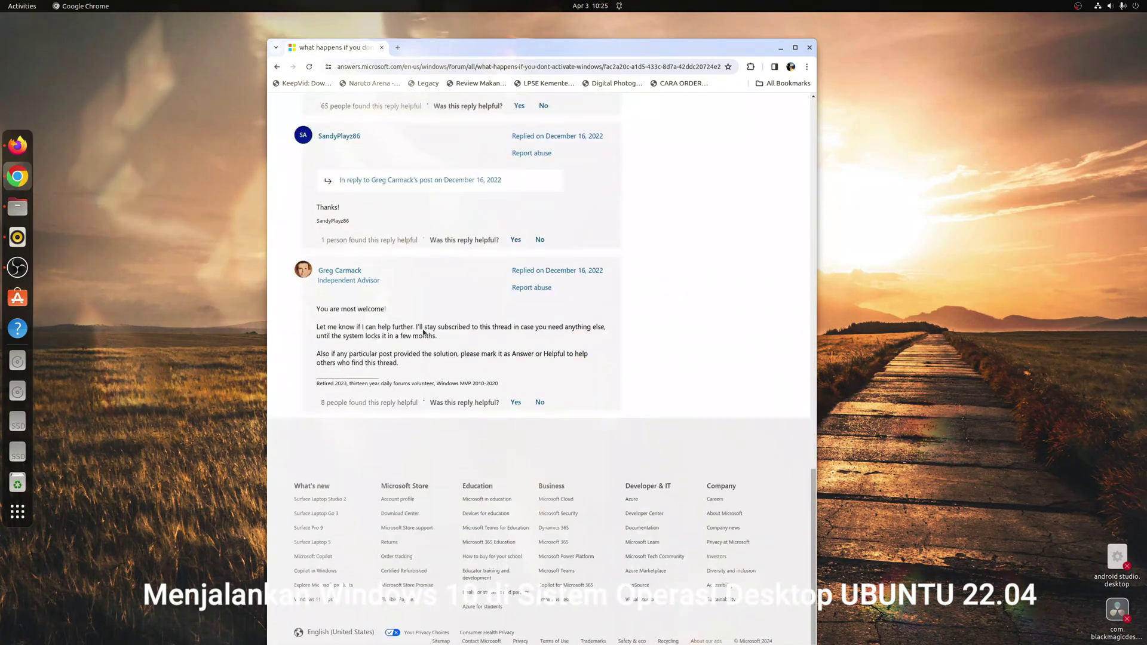
Skim the Microsoft Community thread on unactivated Windows, then minimise Chrome to the desktop.
scroll(480, 307, up, 5)
scroll(479, 307, up, 10)
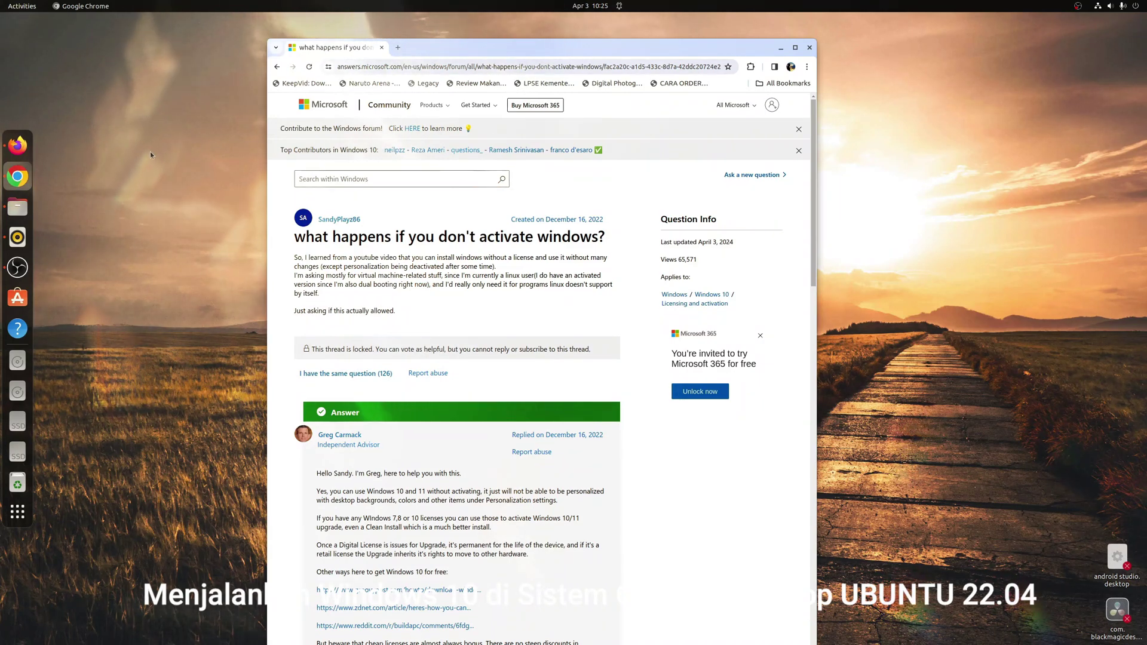
click(779, 48)
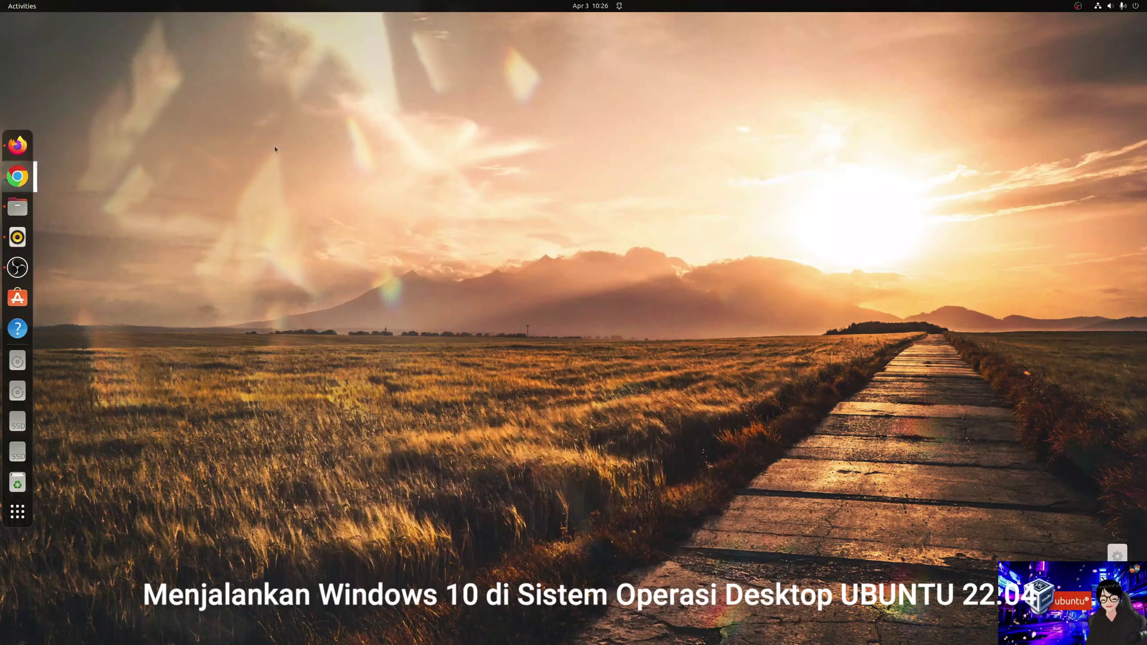
In Firefox, close YouTube and search the web for 'virtualbox linux' in a new tab.
click(17, 146)
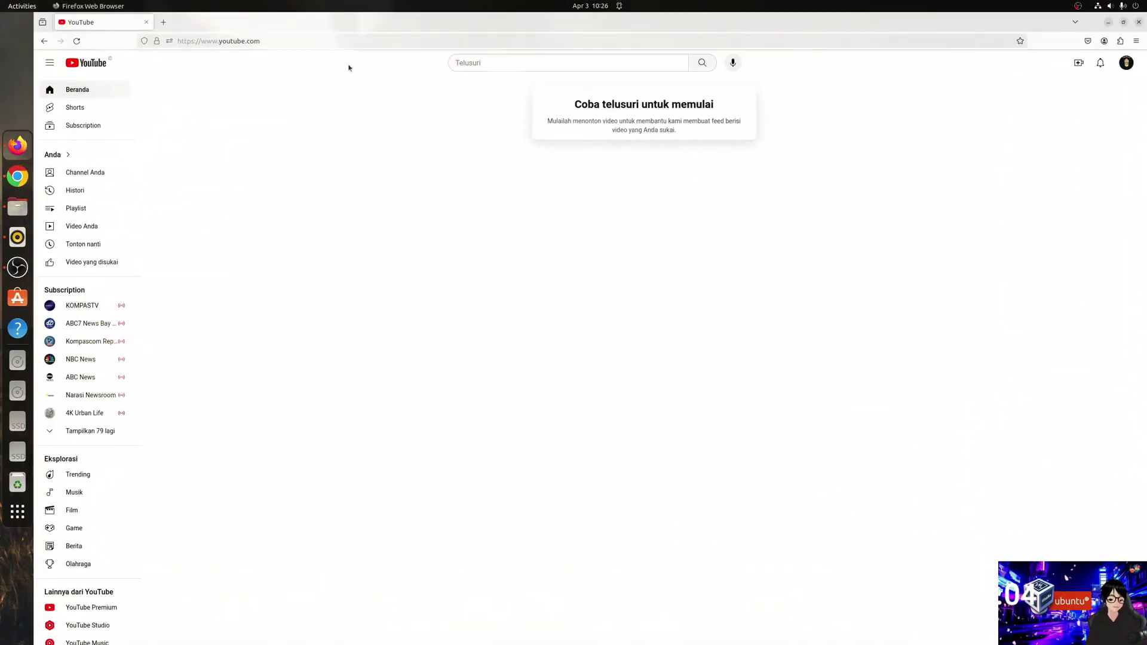
click(281, 41)
click(163, 22)
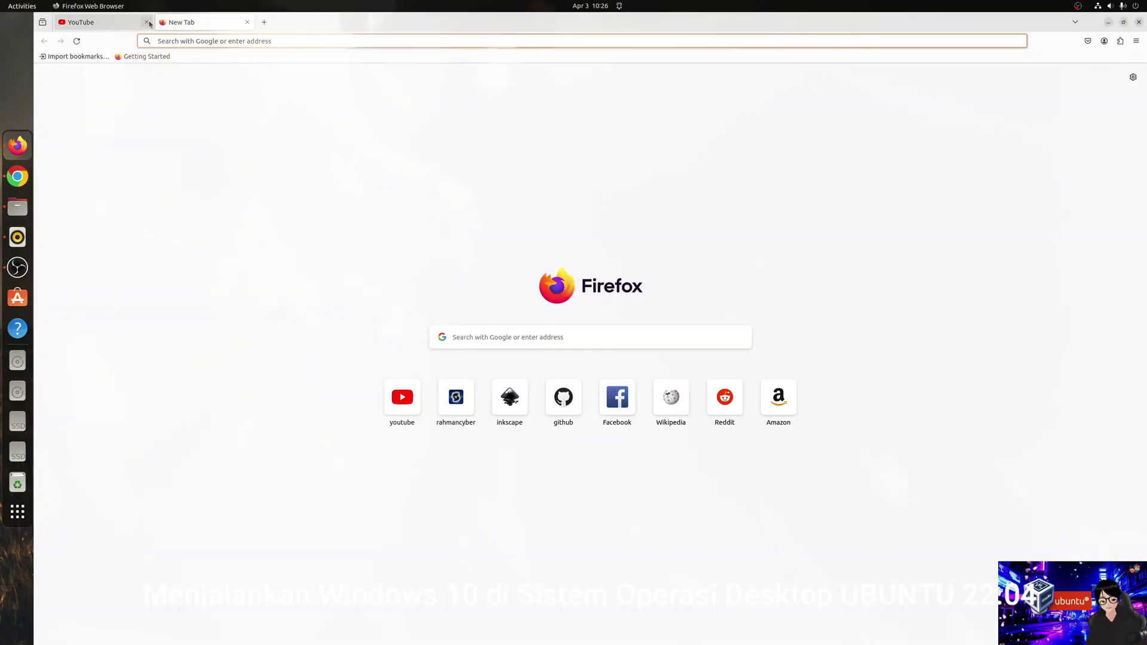
click(193, 42)
text(vi)
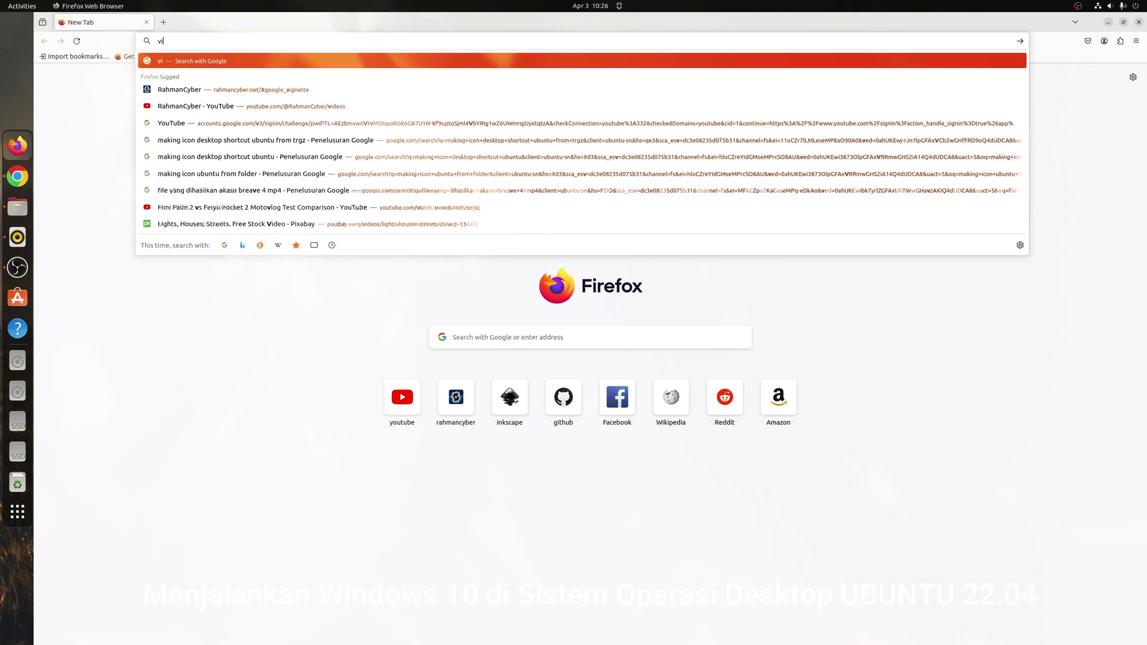
text(rtualbo)
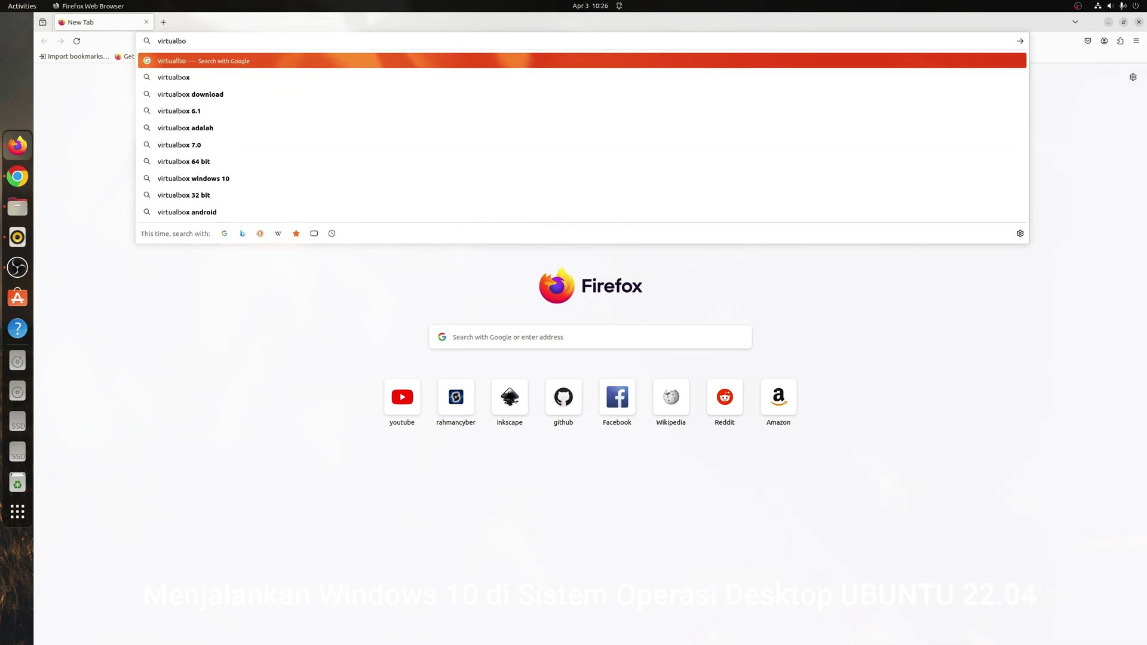
text(x linux)
key(Return)
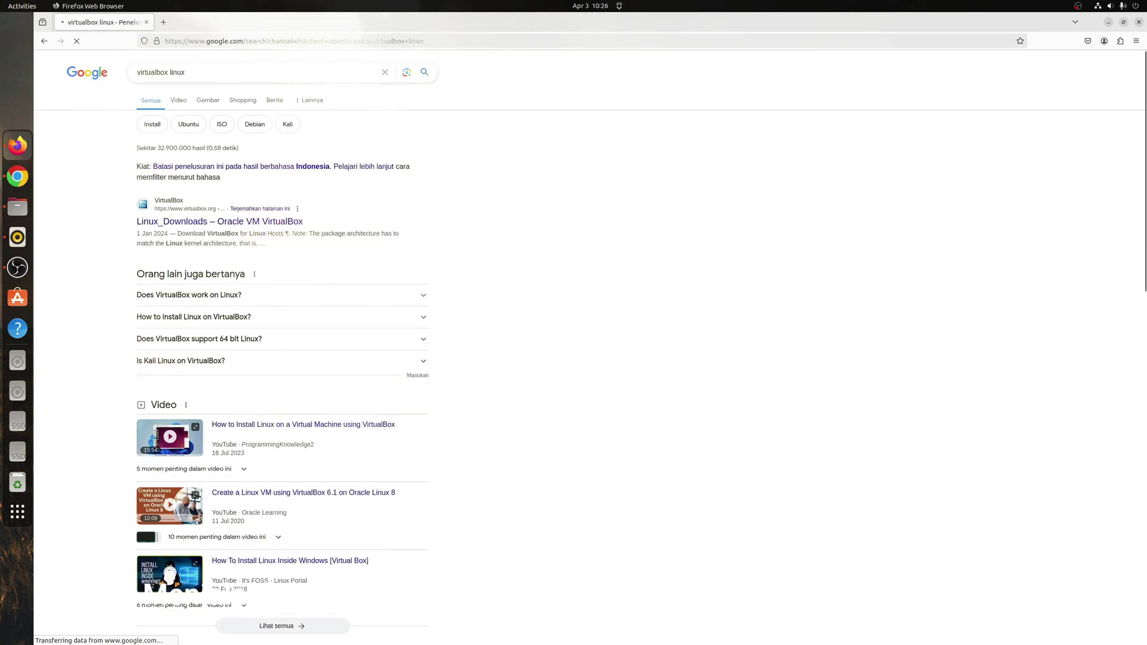
Open VirtualBox's Linux_Downloads page and pick out the Ubuntu 22.04 package line.
click(214, 226)
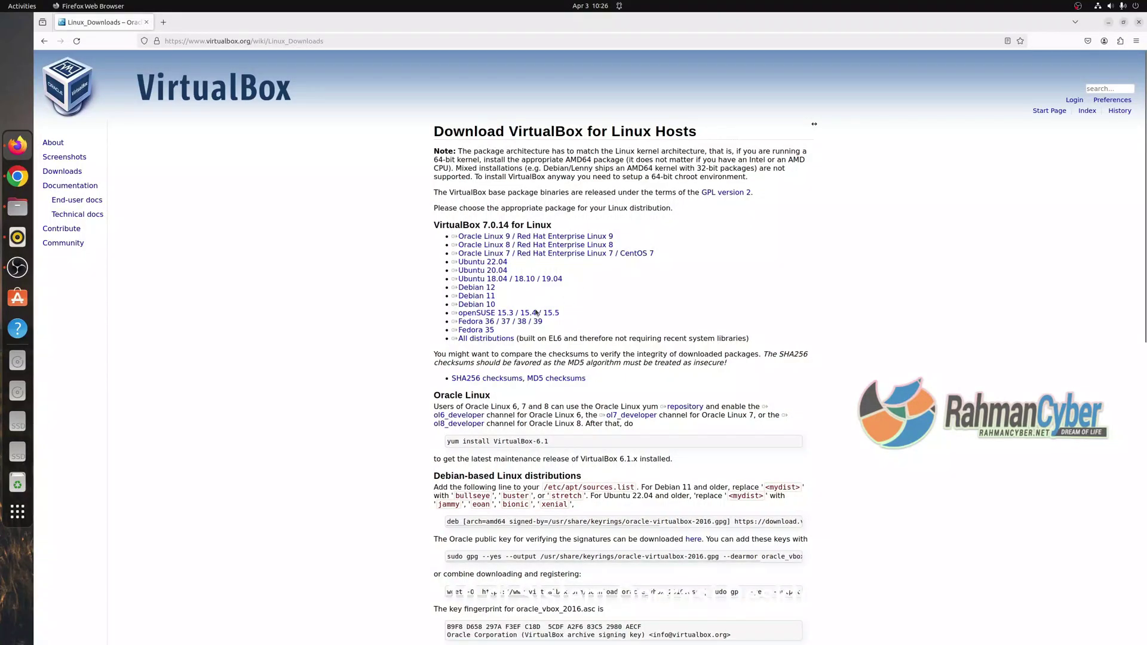
triple_click(469, 253)
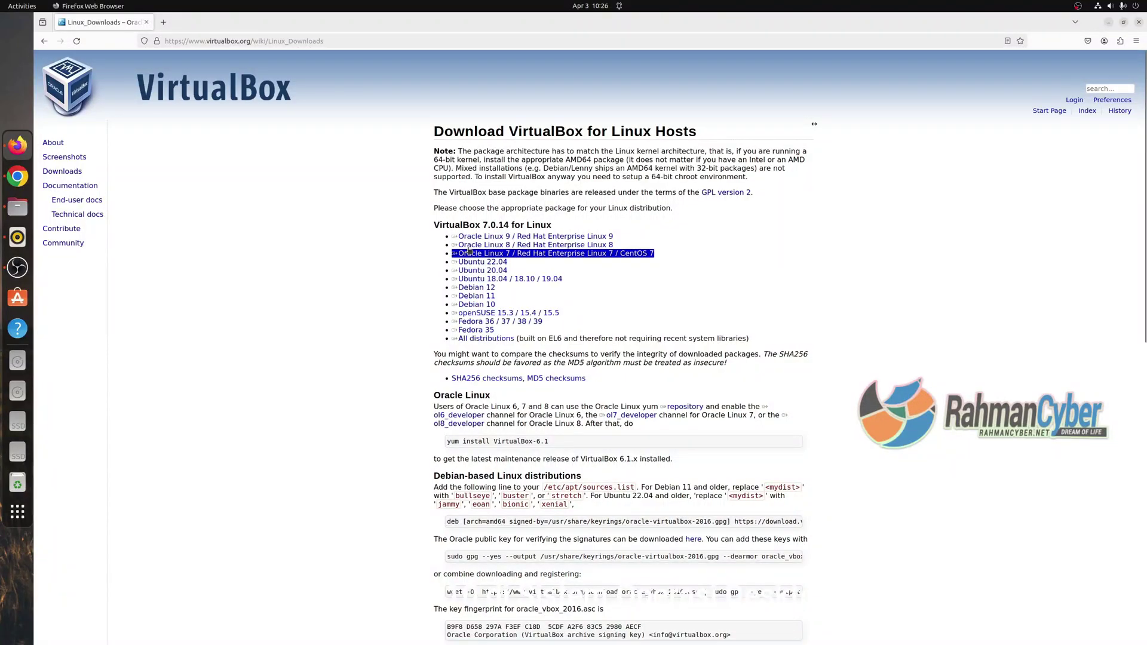
triple_click(504, 265)
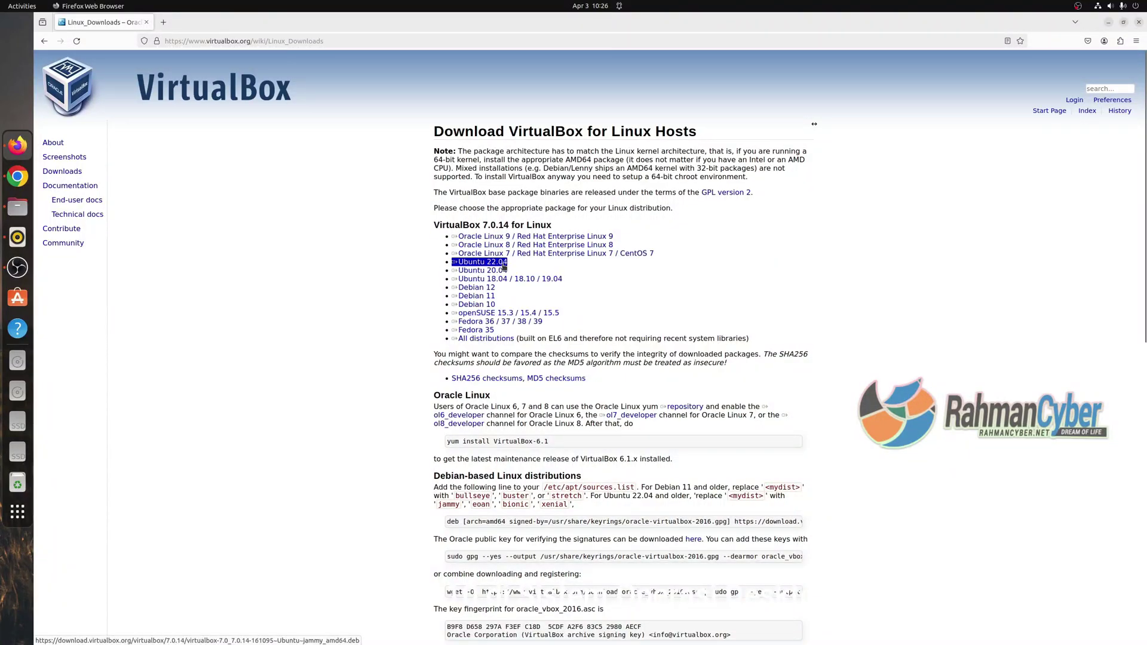
drag(487, 261, 498, 261)
click(1108, 6)
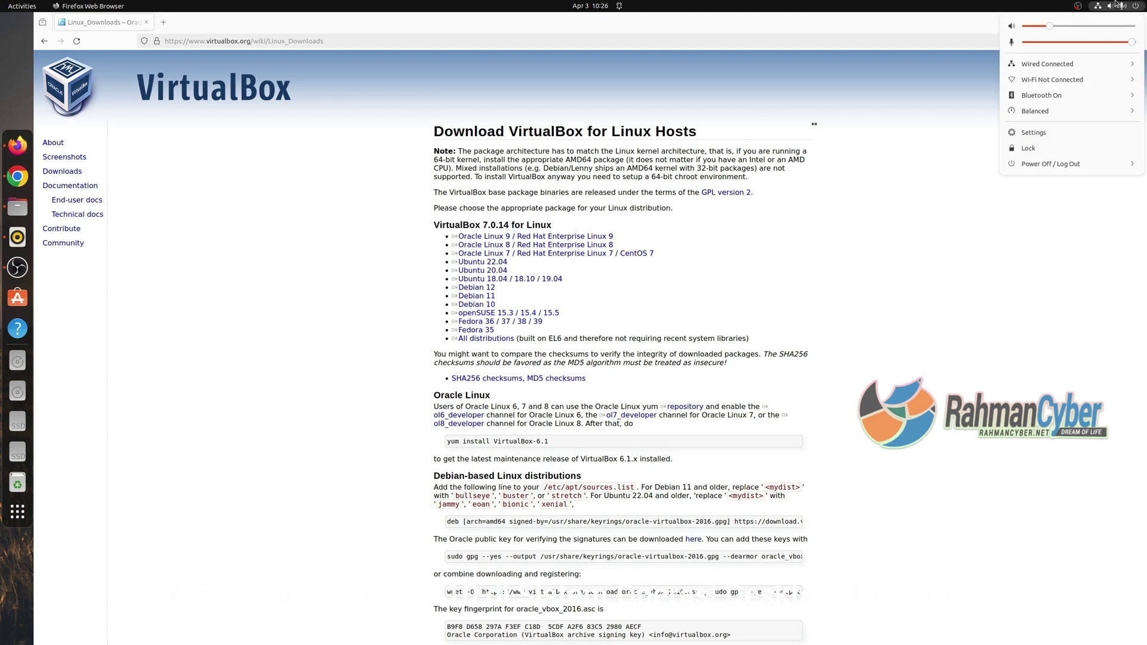
Confirm in Settings > About that the system is Ubuntu 22.04, then show Firefox's downloads.
click(1034, 134)
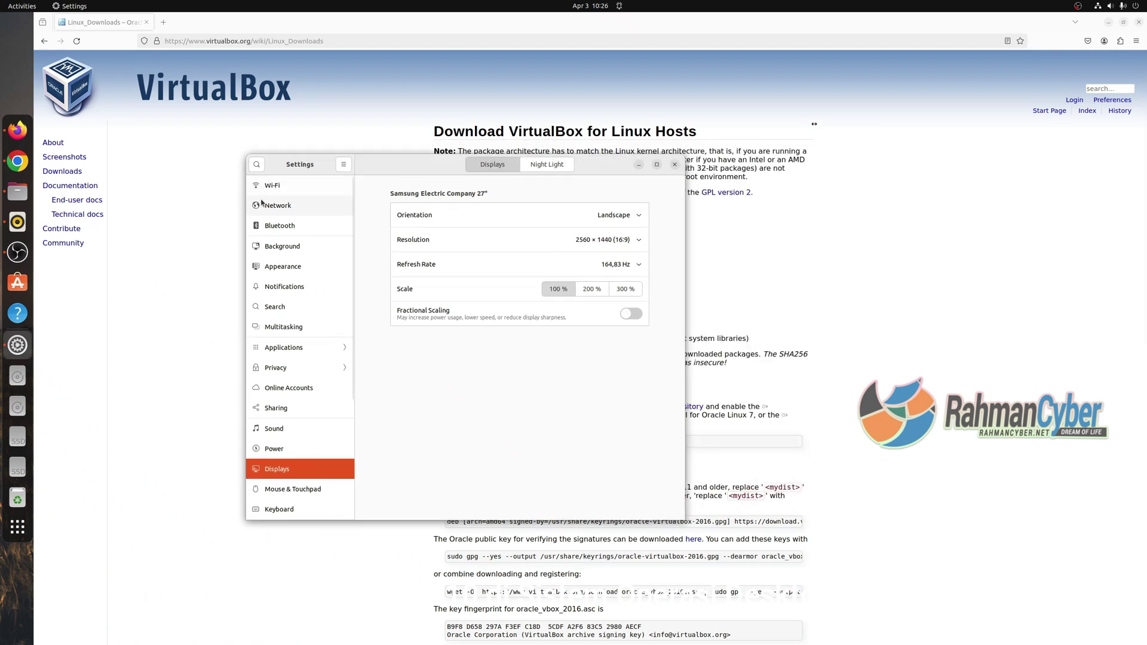
scroll(308, 514, down, 5)
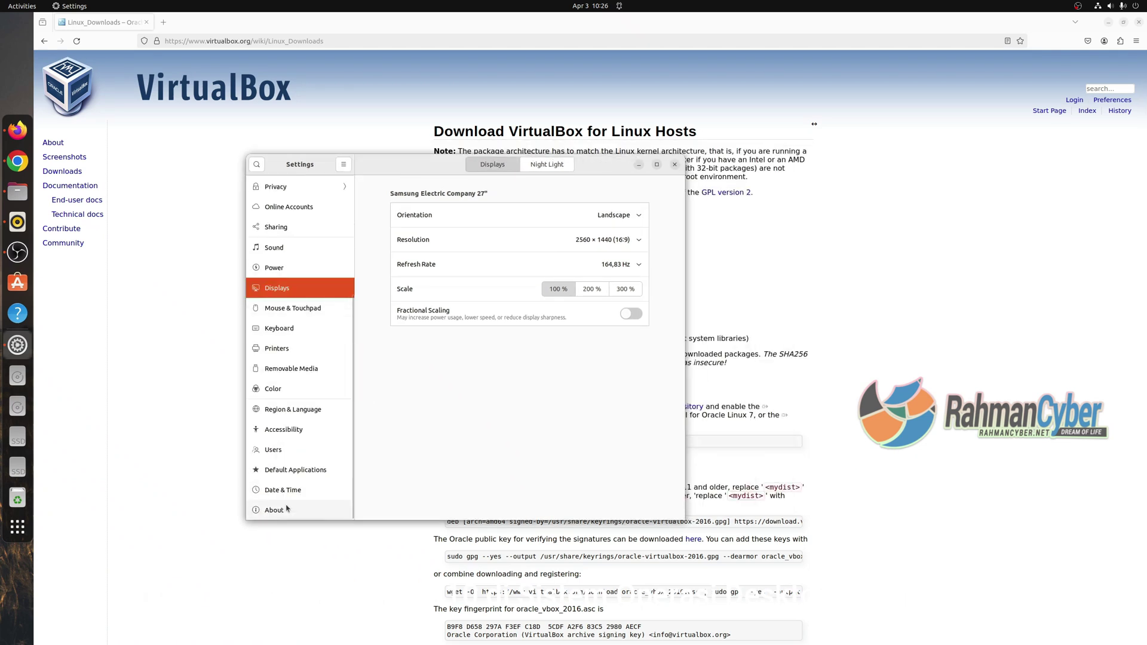
click(286, 509)
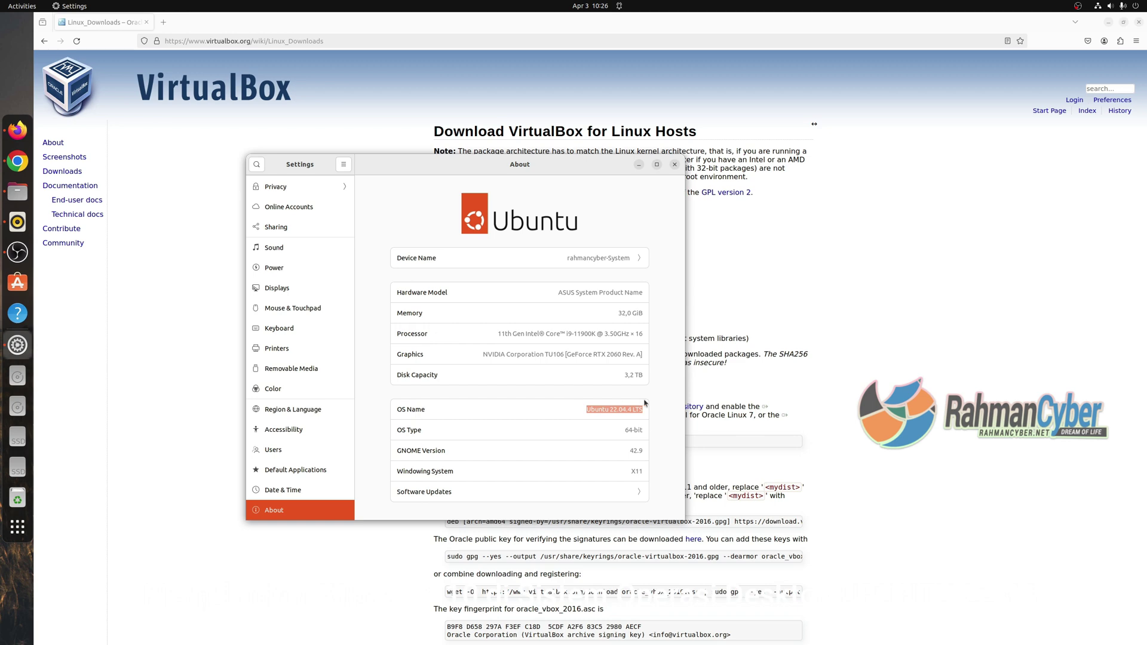
click(482, 262)
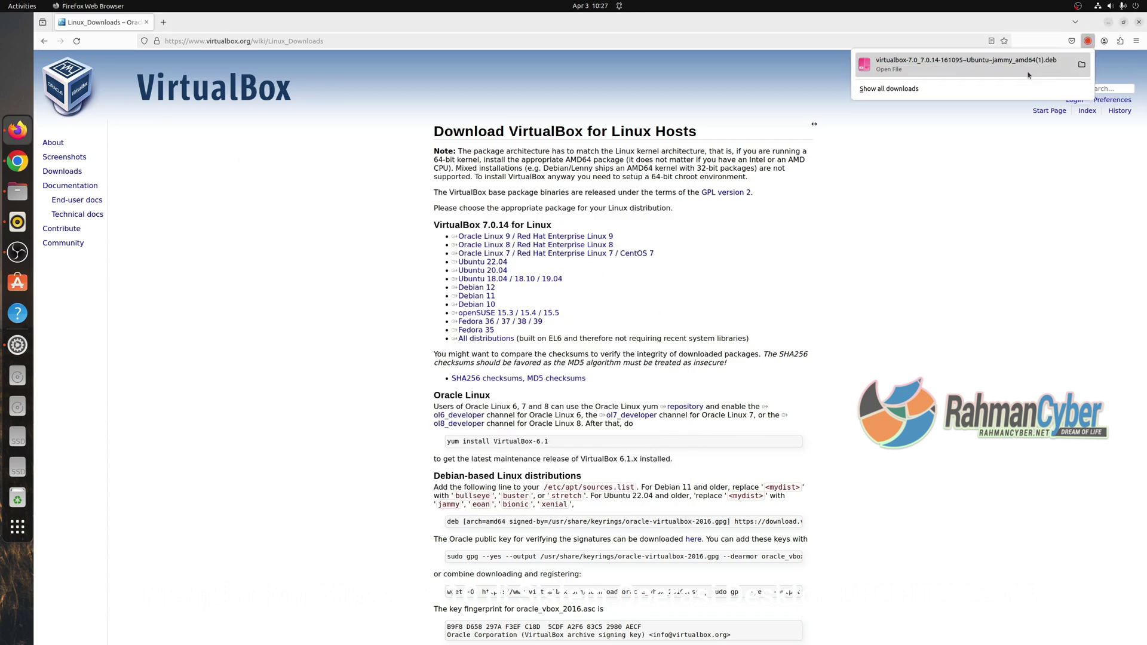
Show the downloaded VirtualBox .deb in the Downloads folder, closing the archive viewer it opened.
click(1081, 64)
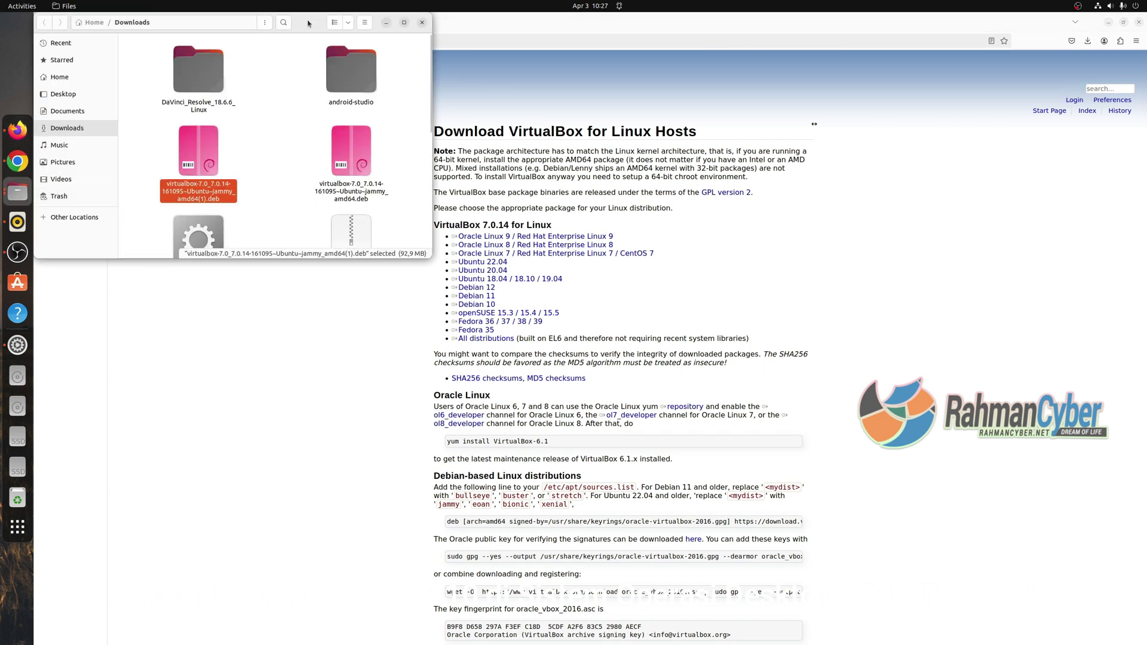
drag(308, 23, 473, 199)
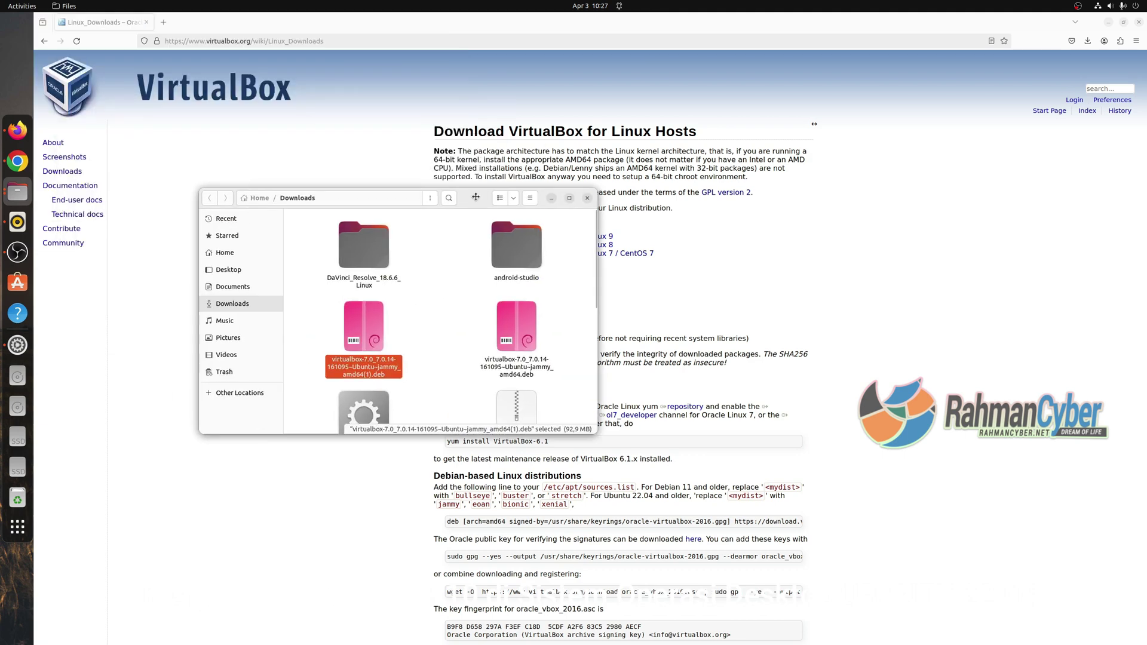
click(418, 338)
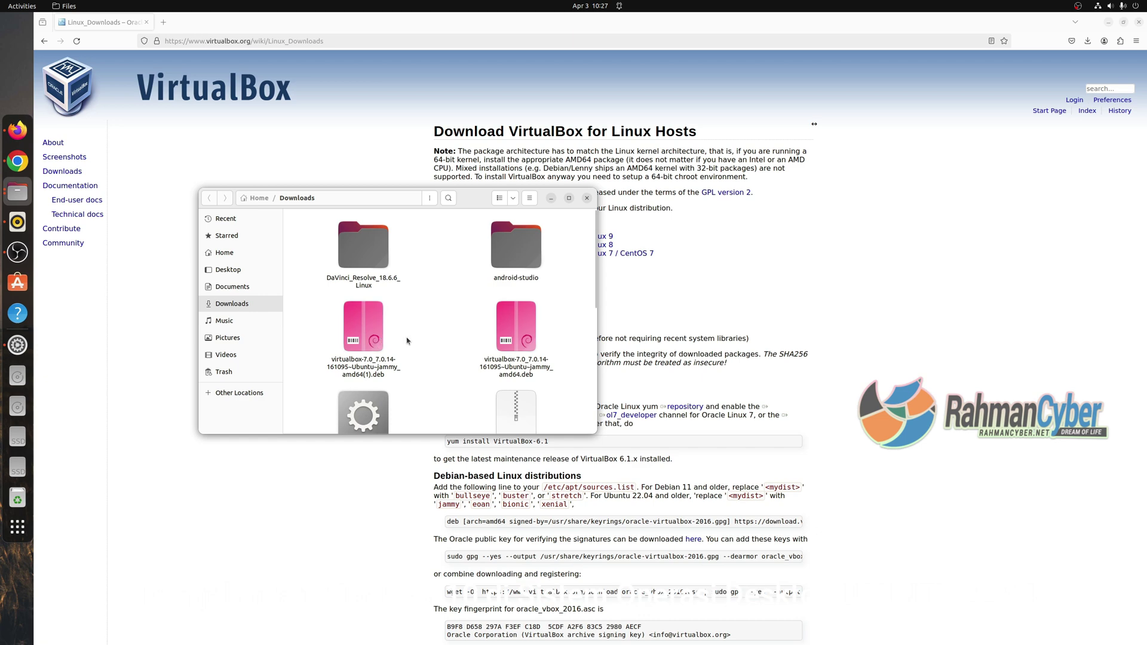
double_click(504, 341)
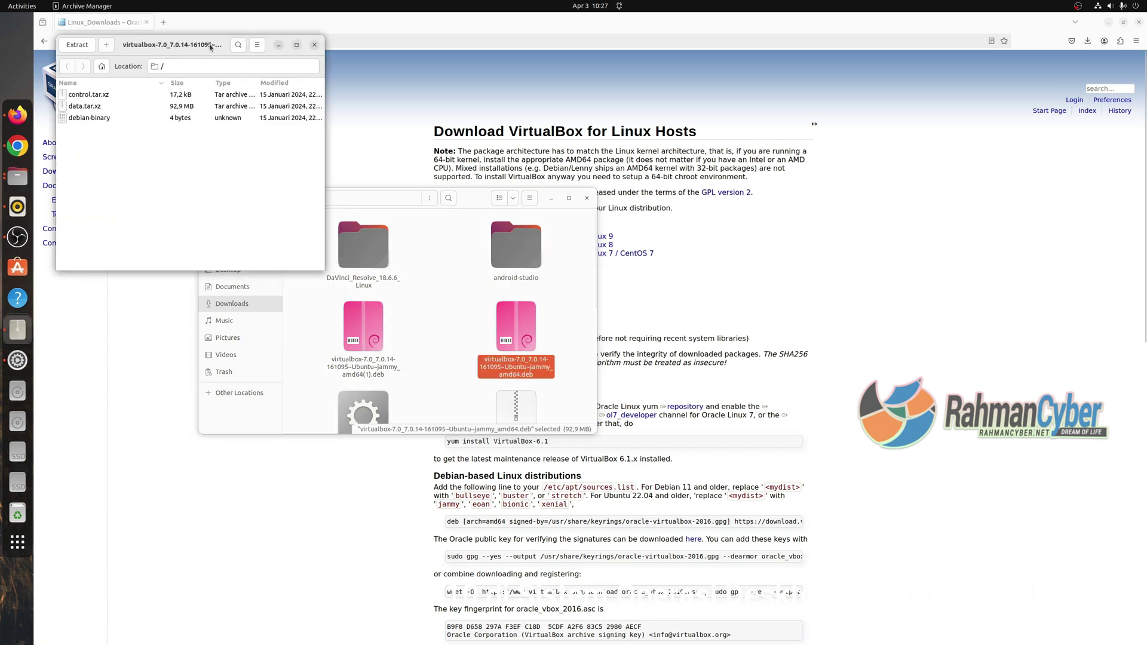
drag(210, 47, 330, 231)
click(436, 228)
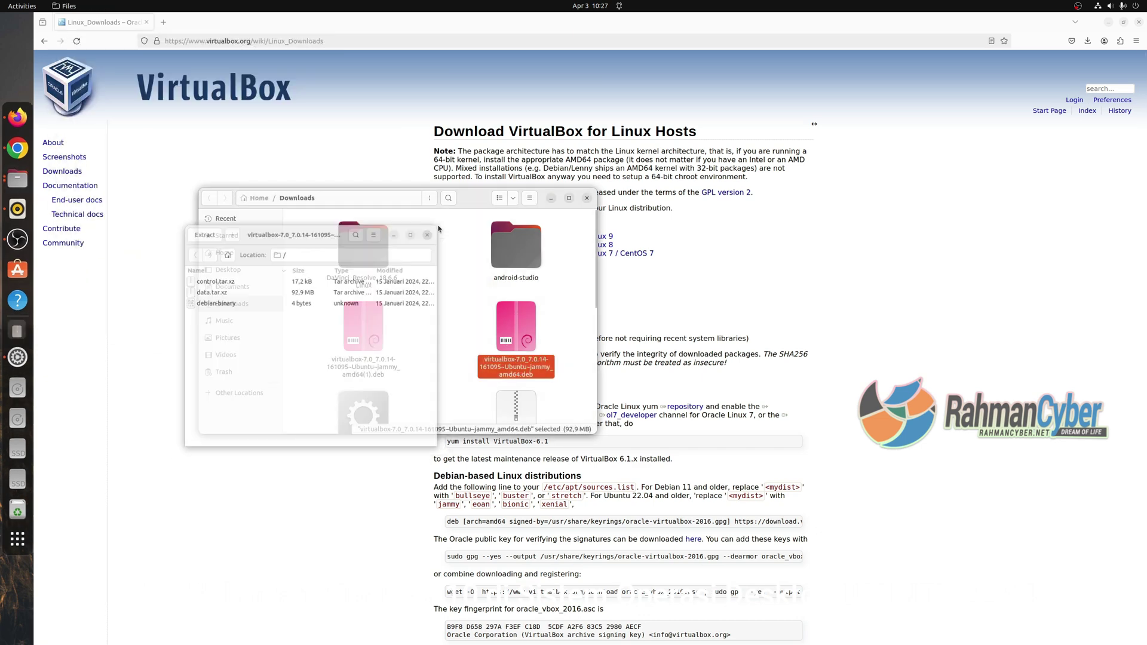
Open the VirtualBox .deb with Software Install via Open With Other Application.
right_click(509, 323)
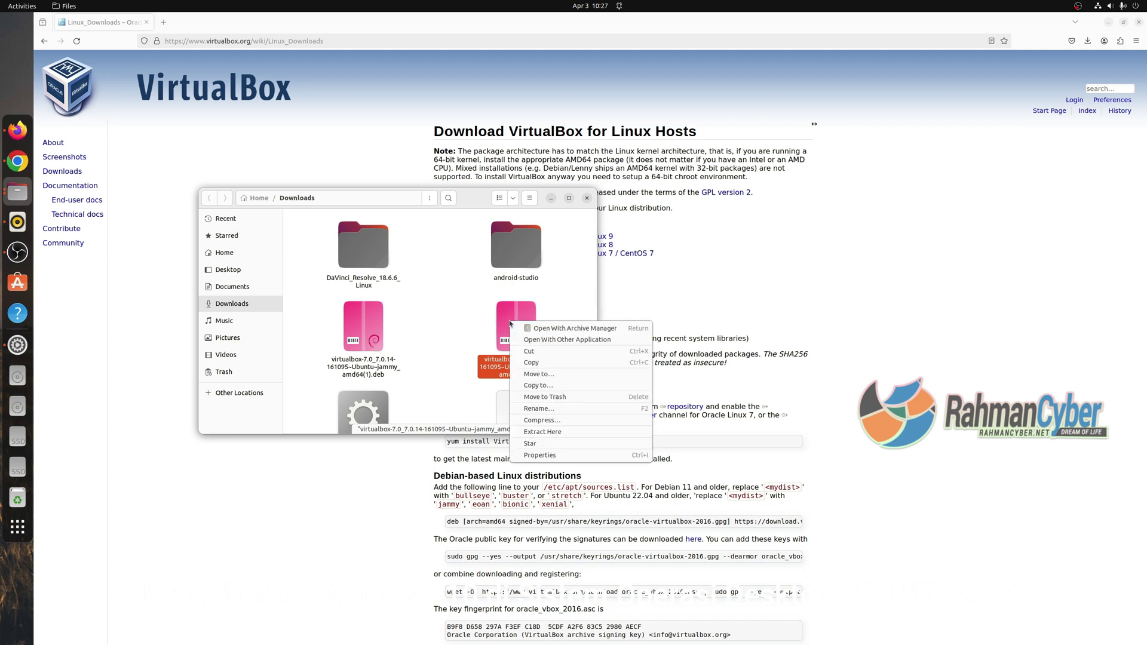
click(545, 340)
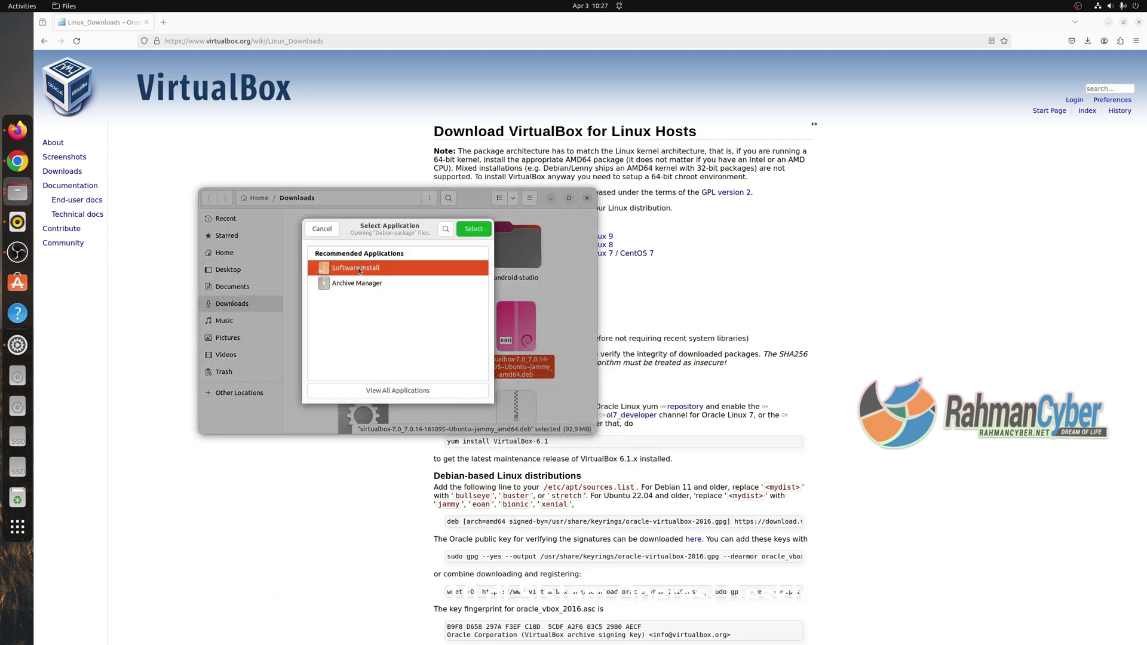
click(395, 391)
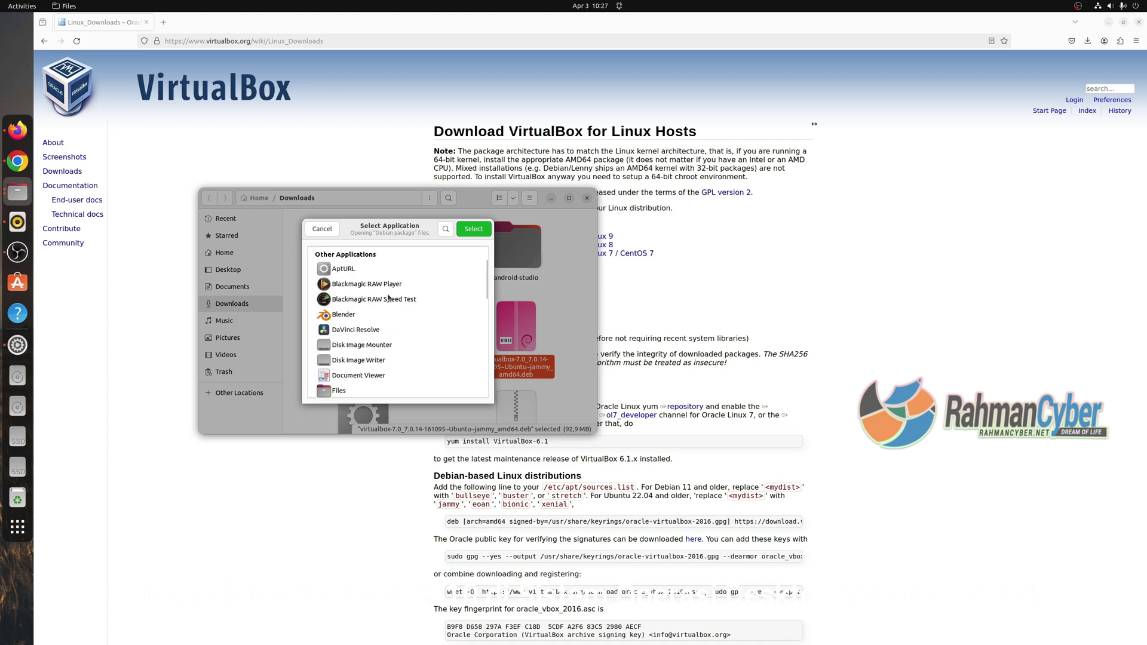
click(474, 230)
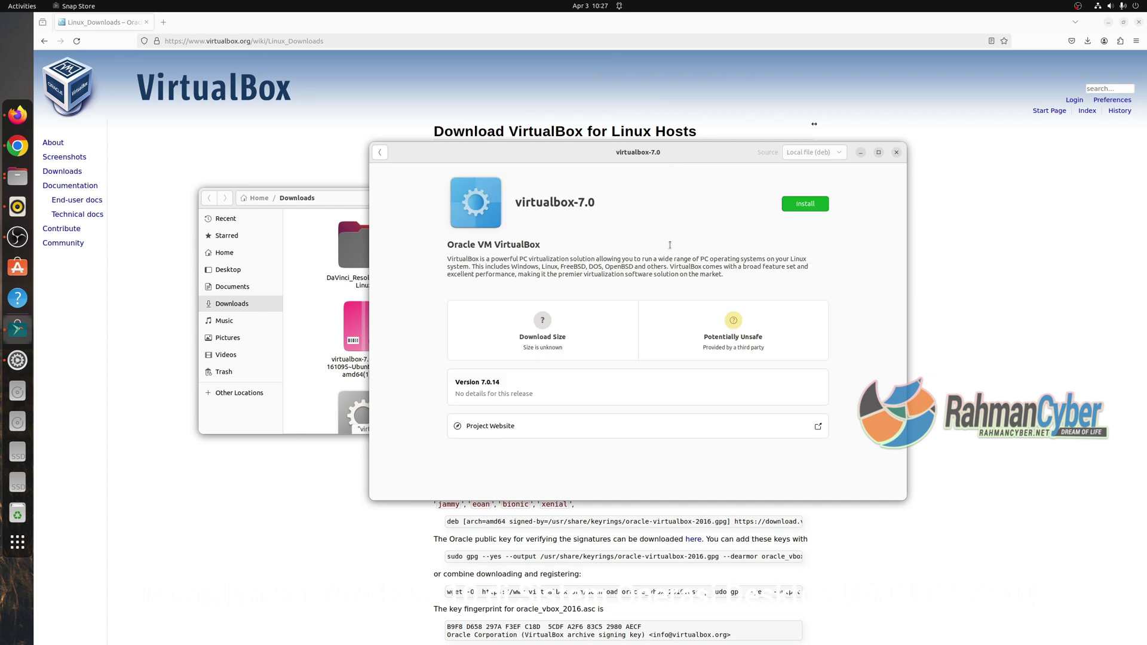
Start installing virtualbox-7.0 in Ubuntu Software and move its window left.
click(804, 204)
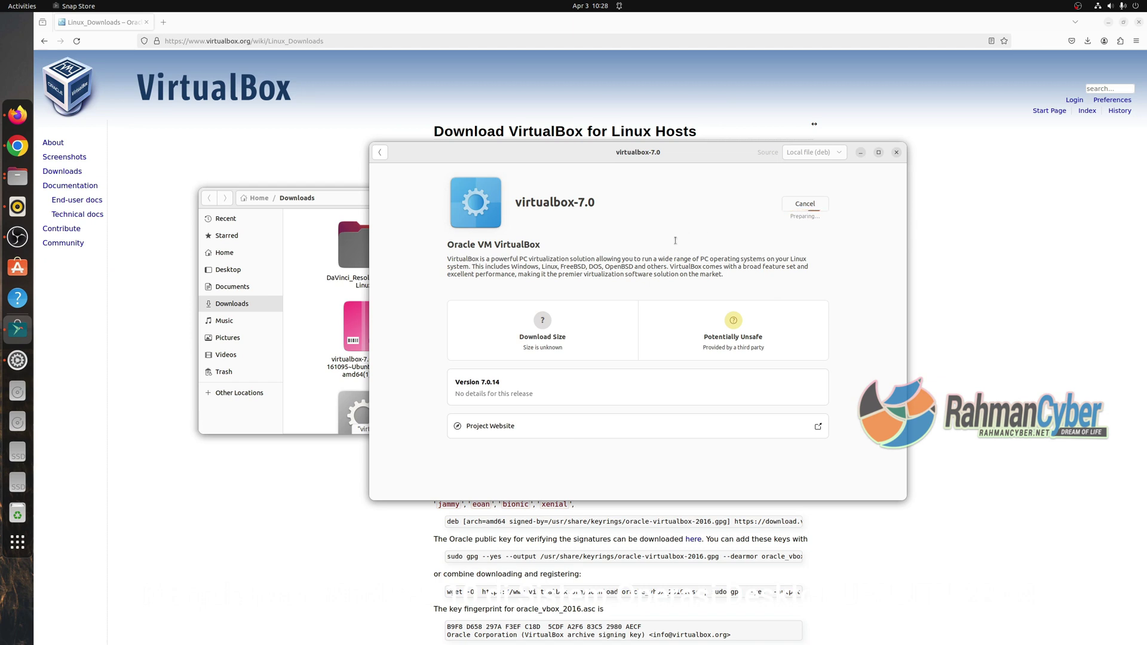
drag(697, 157, 646, 159)
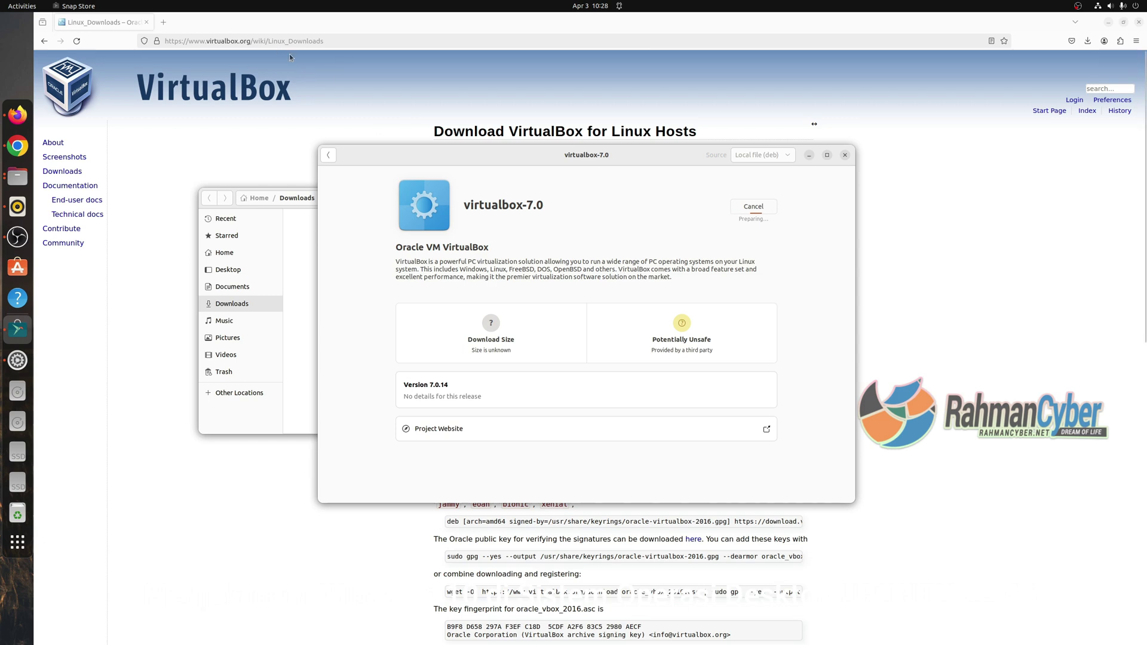
Search the web for 'windows 10' and open Microsoft's Windows 10 ISO download page.
click(164, 22)
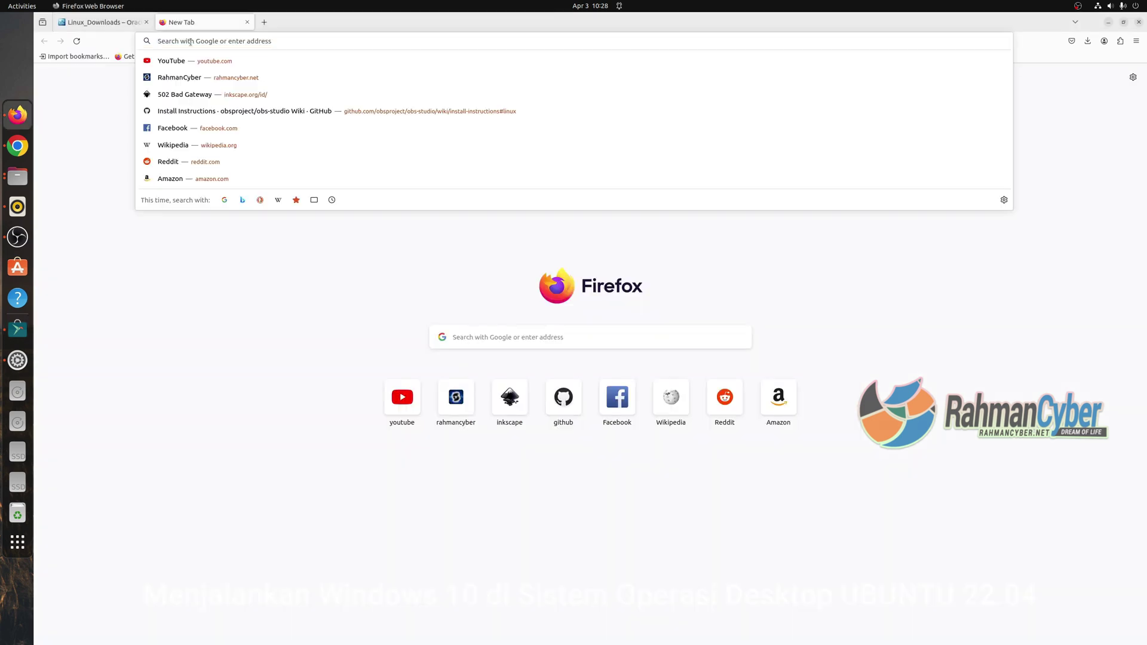
text(windows)
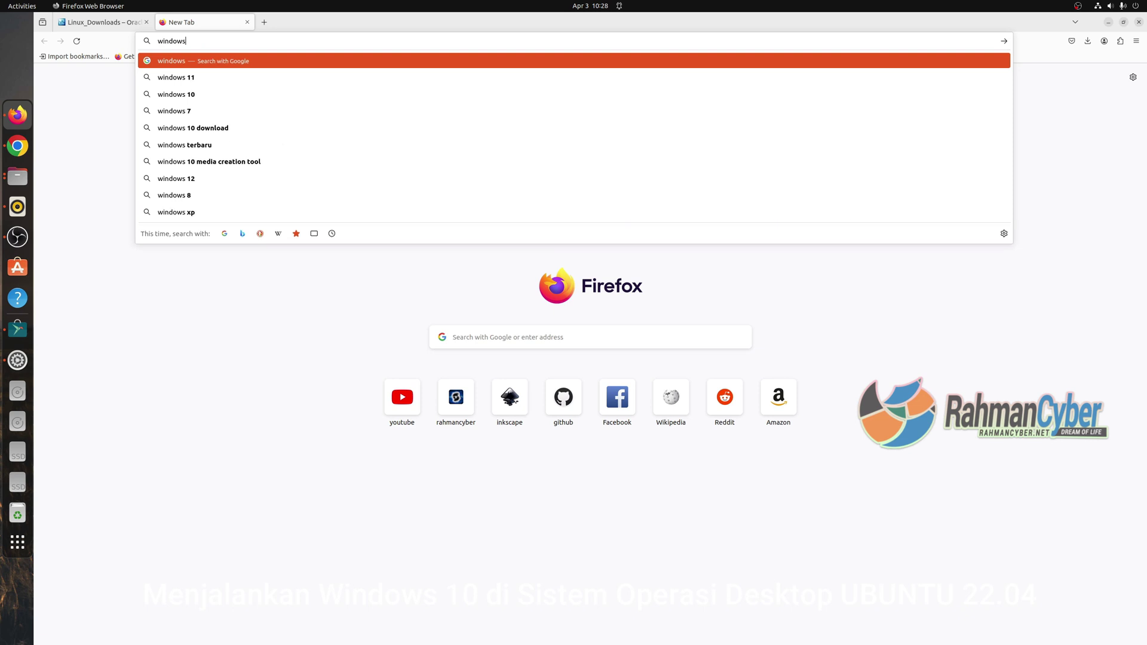
text( 10)
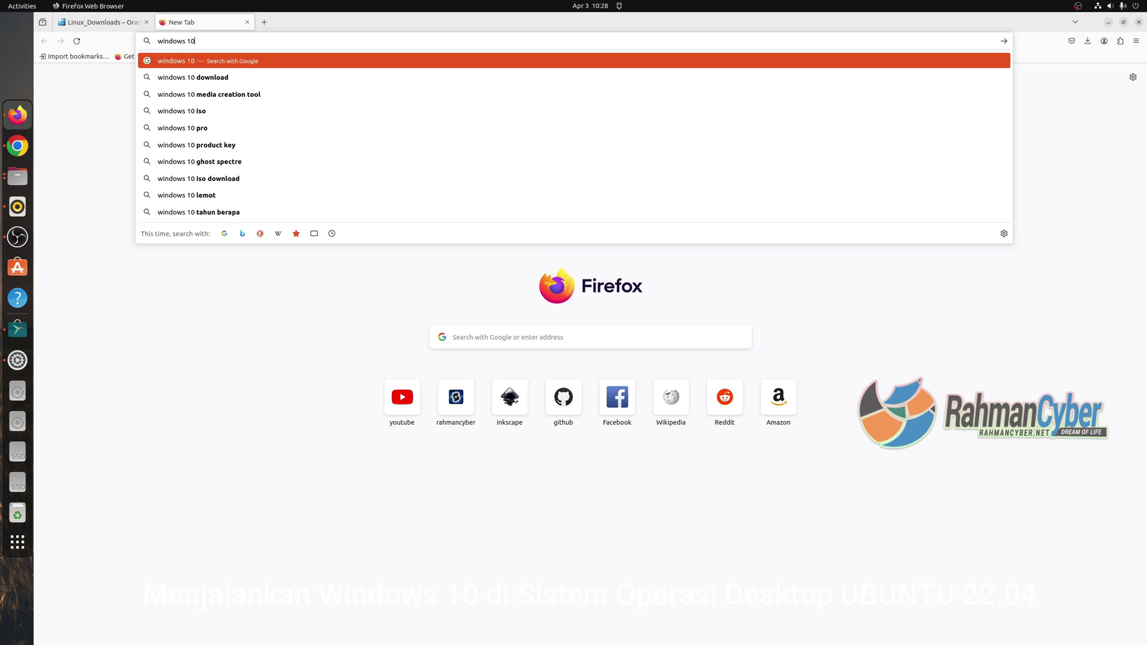
key(Return)
click(241, 164)
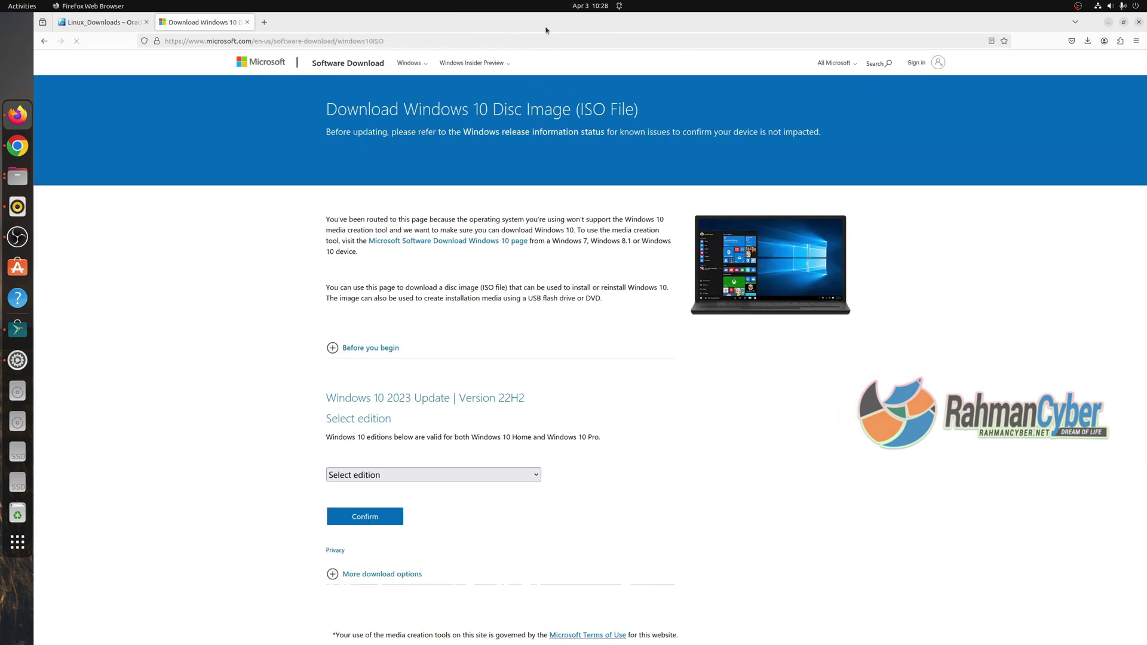
Select the Windows 10 (multi-edition ISO) edition and confirm it.
scroll(438, 396, down, 3)
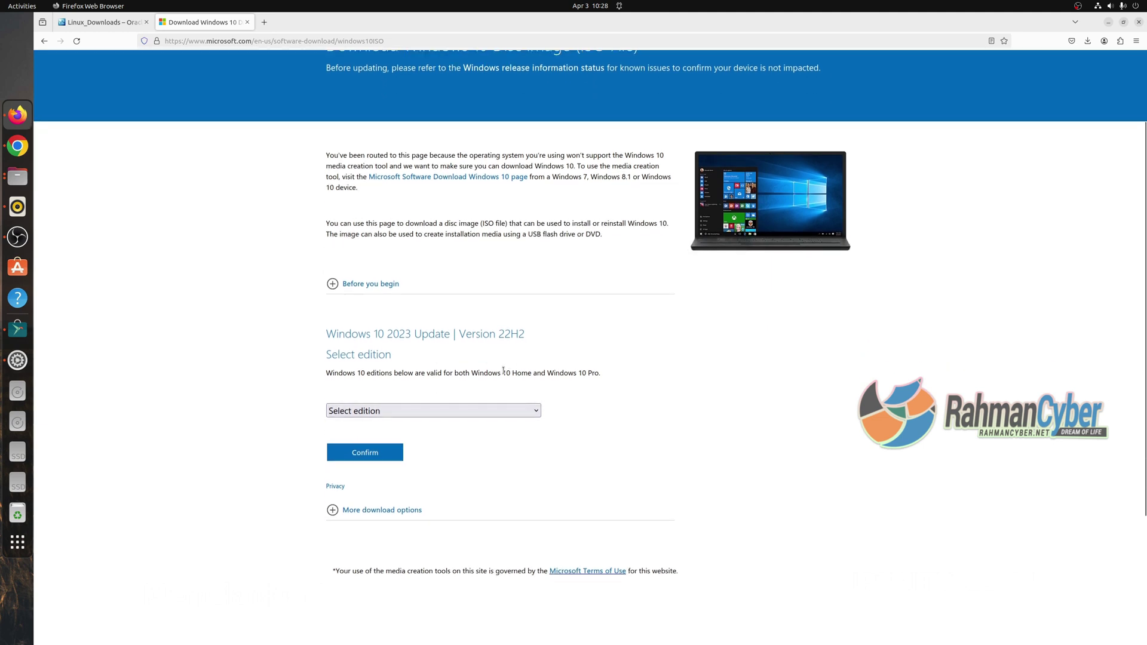
click(476, 410)
click(442, 440)
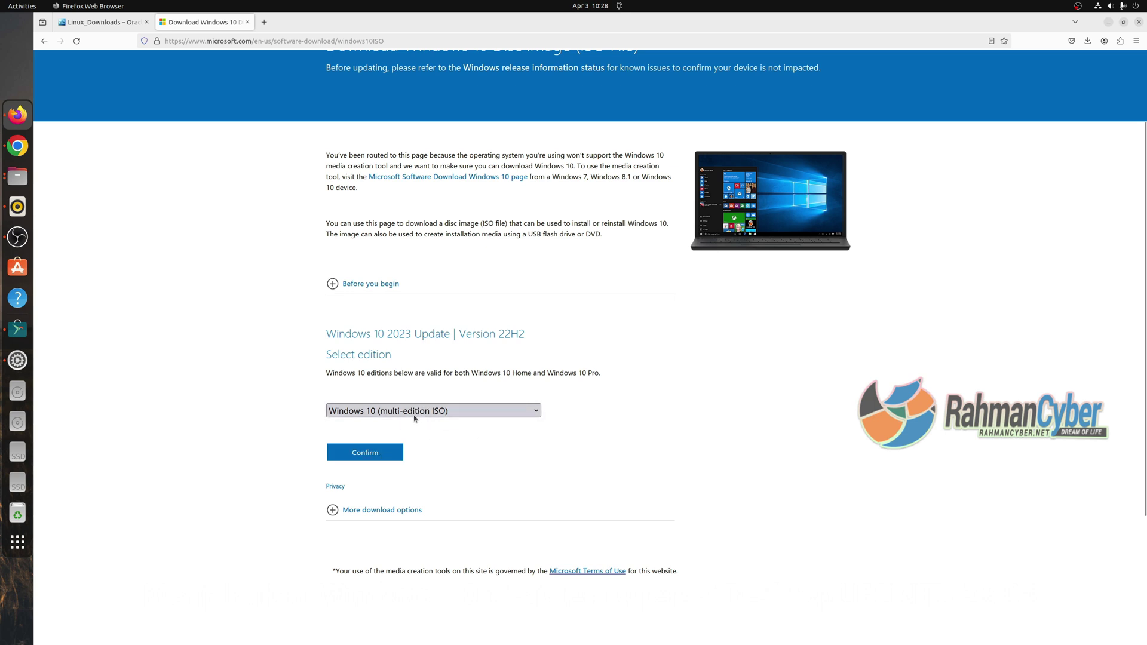
click(414, 412)
click(399, 428)
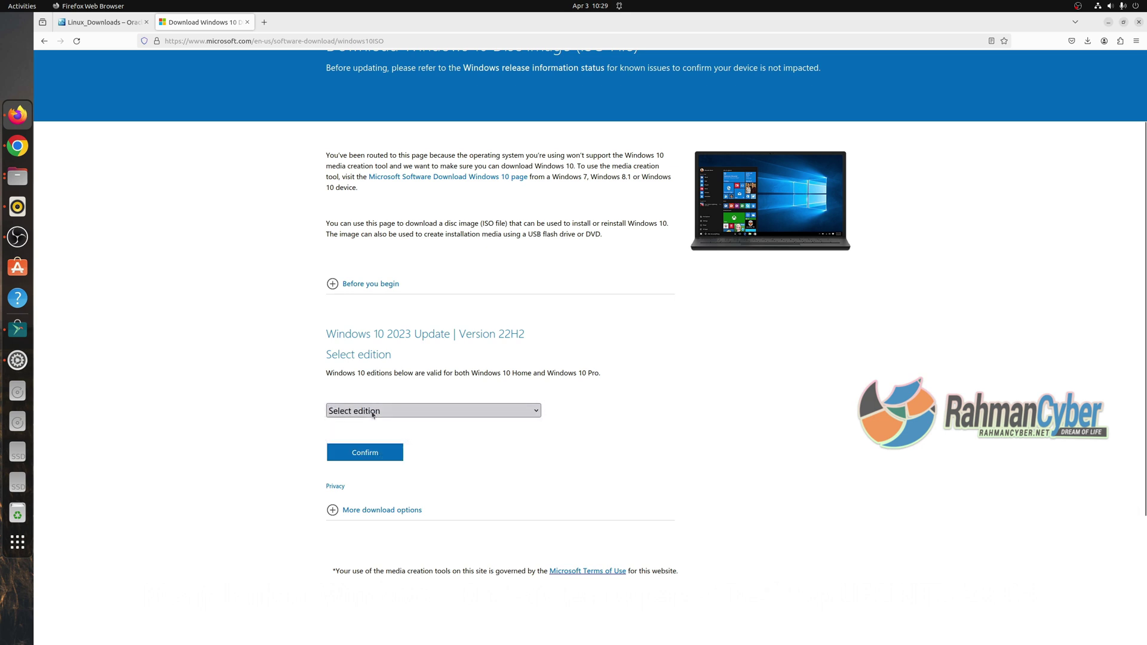
click(374, 456)
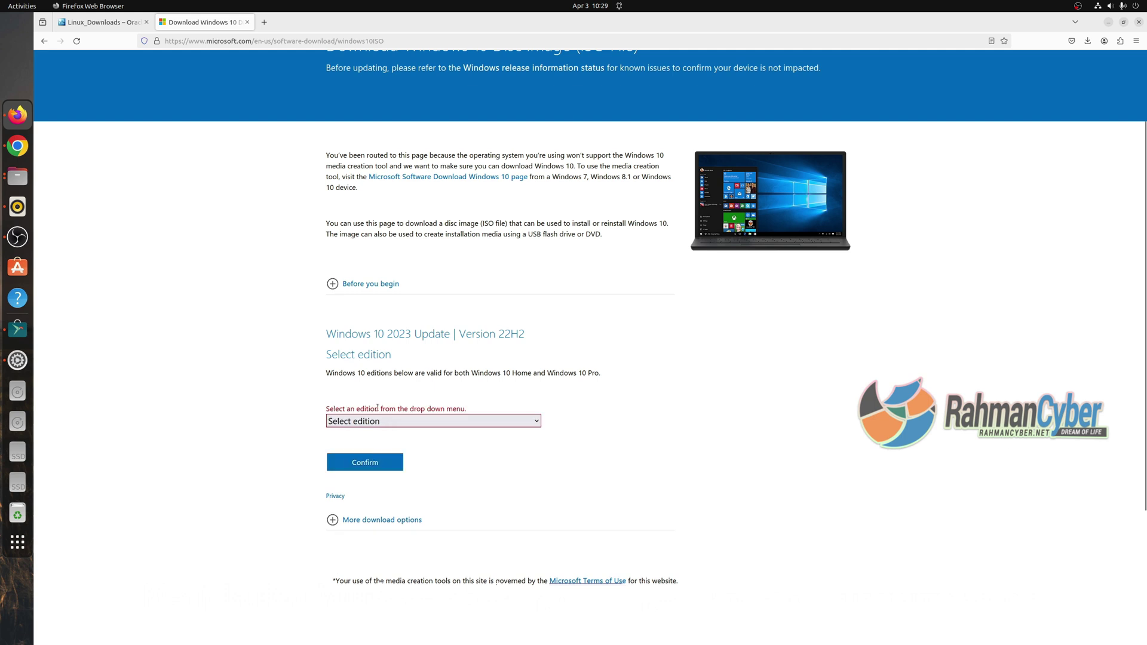
click(373, 423)
click(373, 450)
click(354, 463)
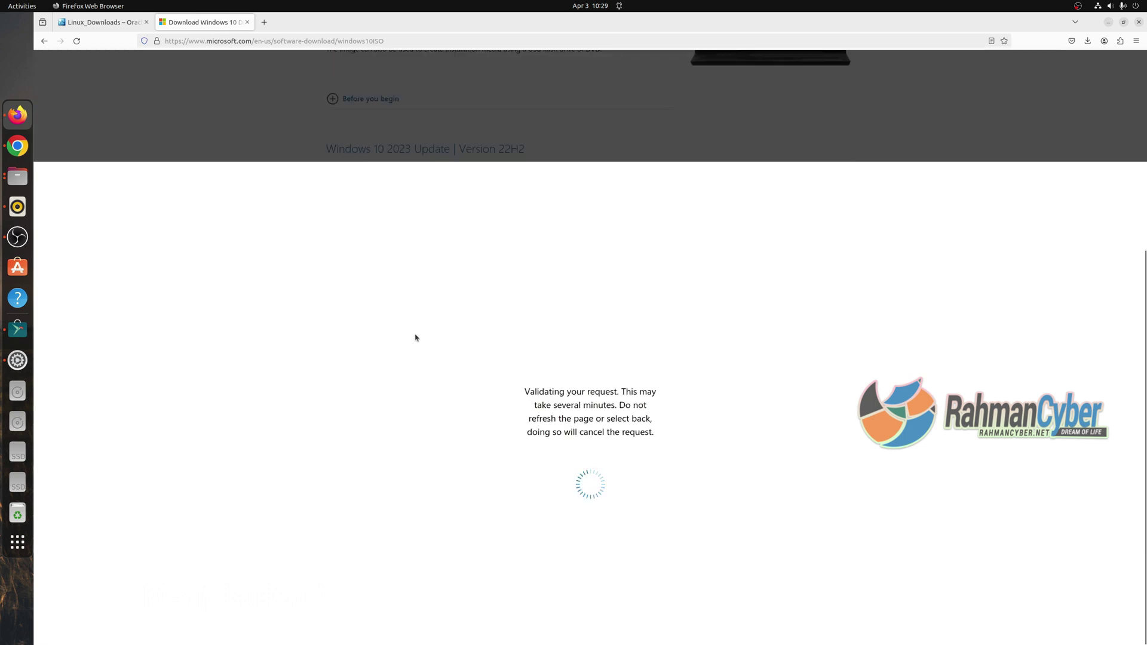
Choose English (United States) as product language, confirm, and start the 64-bit Windows 10 ISO download.
click(399, 414)
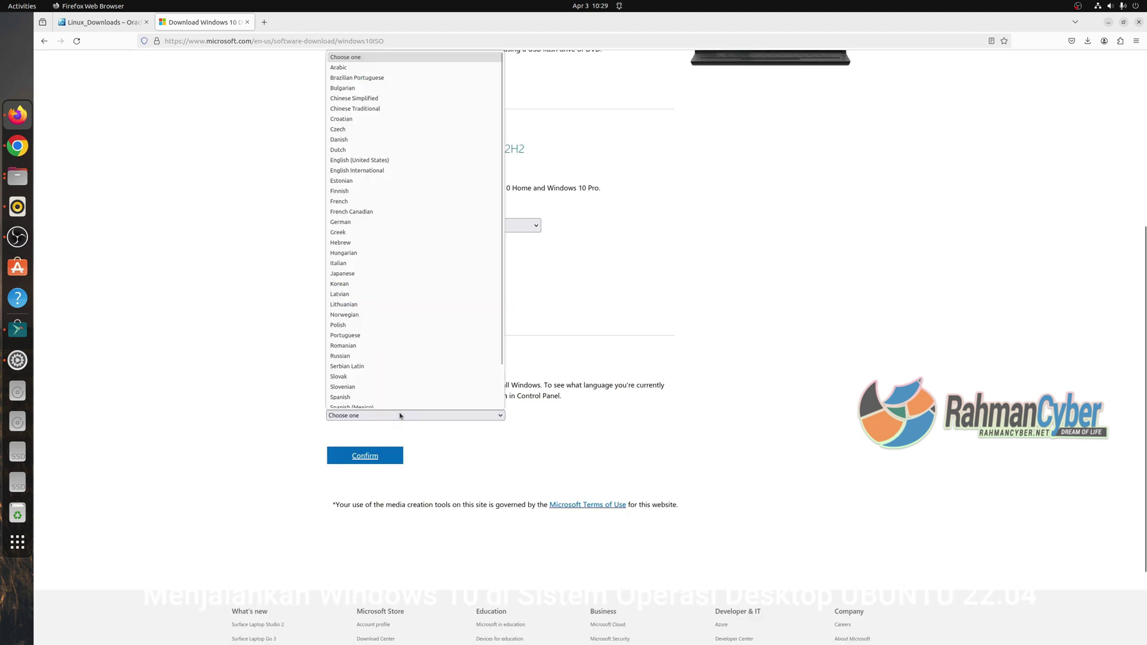
click(588, 205)
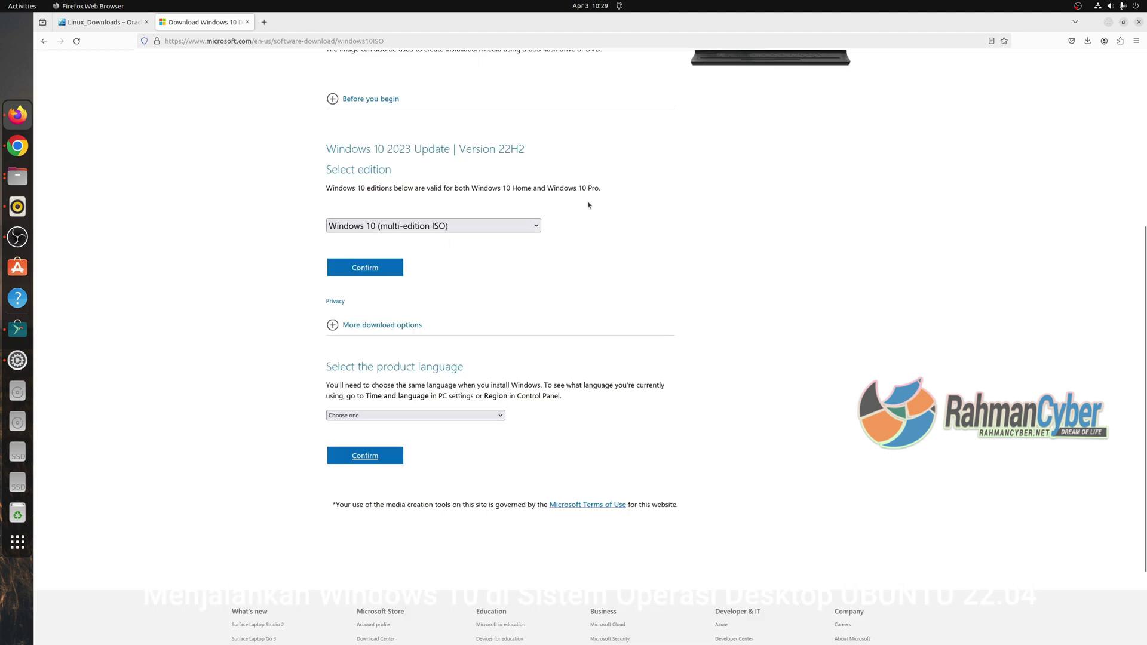
drag(610, 385, 430, 397)
click(445, 416)
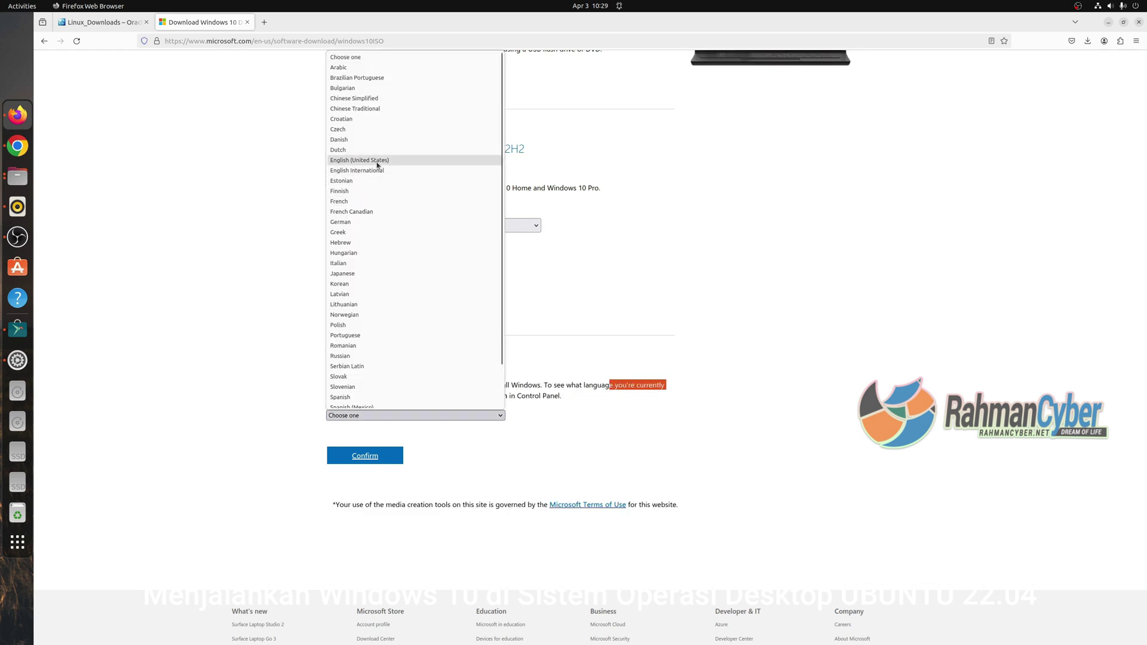
click(379, 160)
click(377, 453)
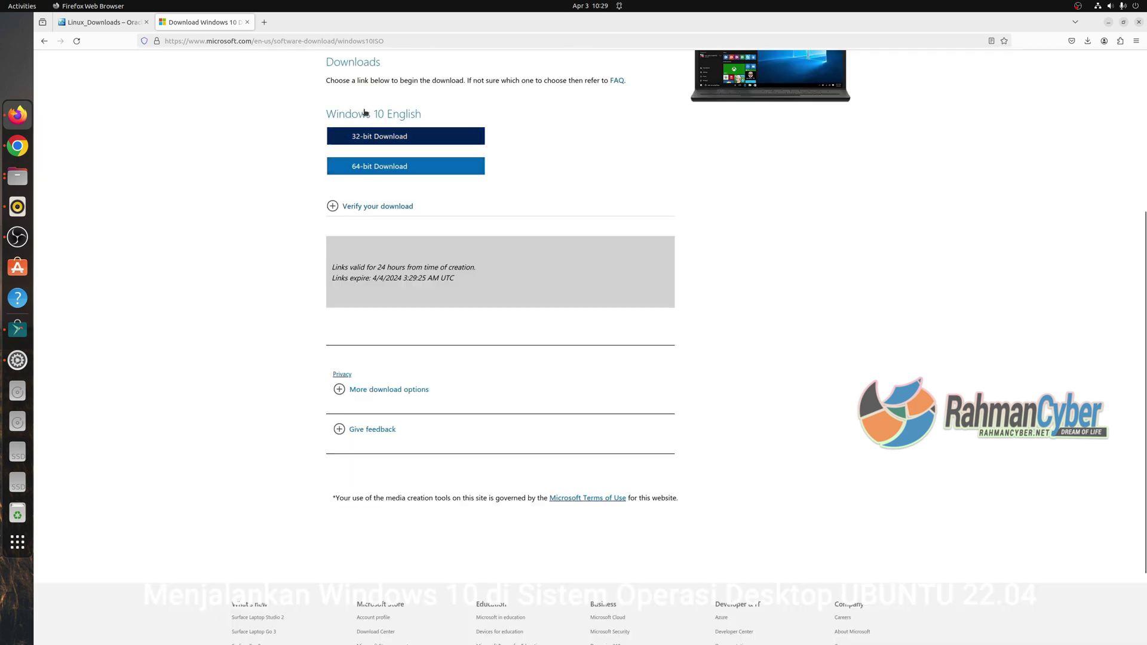
click(381, 170)
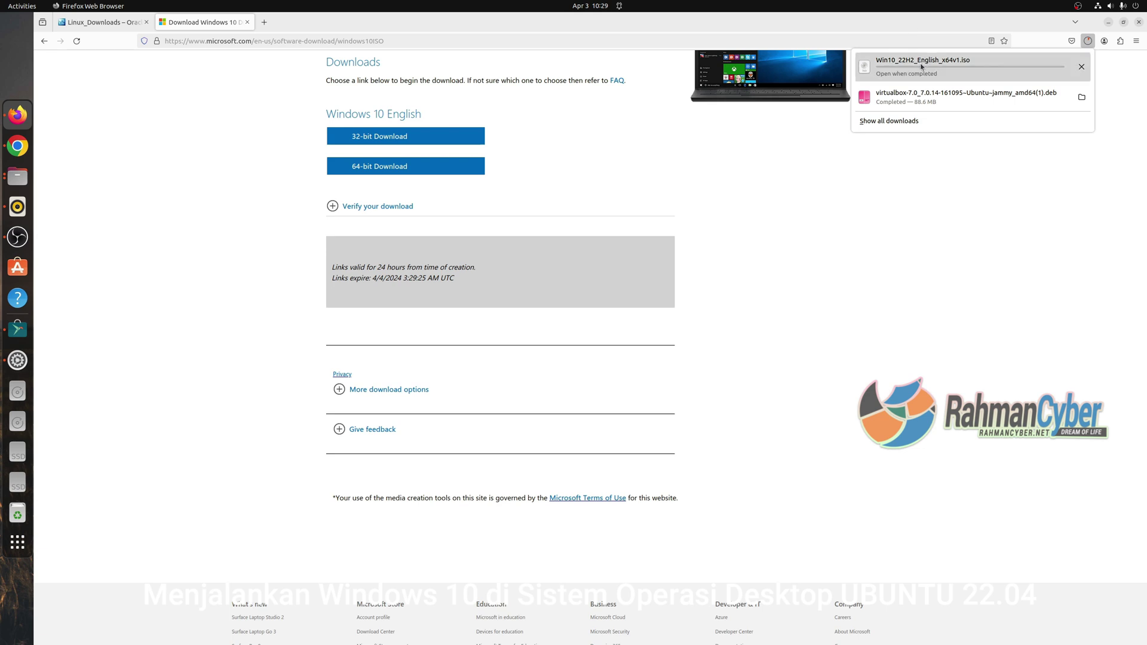
Search 'fdm' and download the Free Download Manager Linux .deb from freedownloadmanager.org.
click(264, 22)
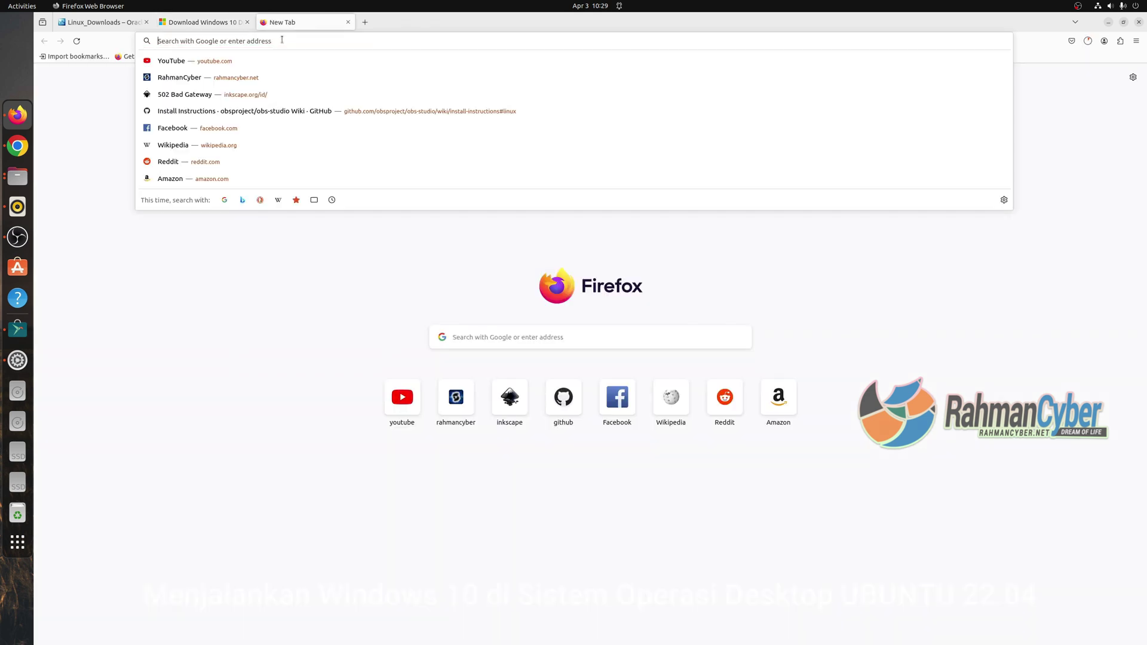
text(fdm)
key(Return)
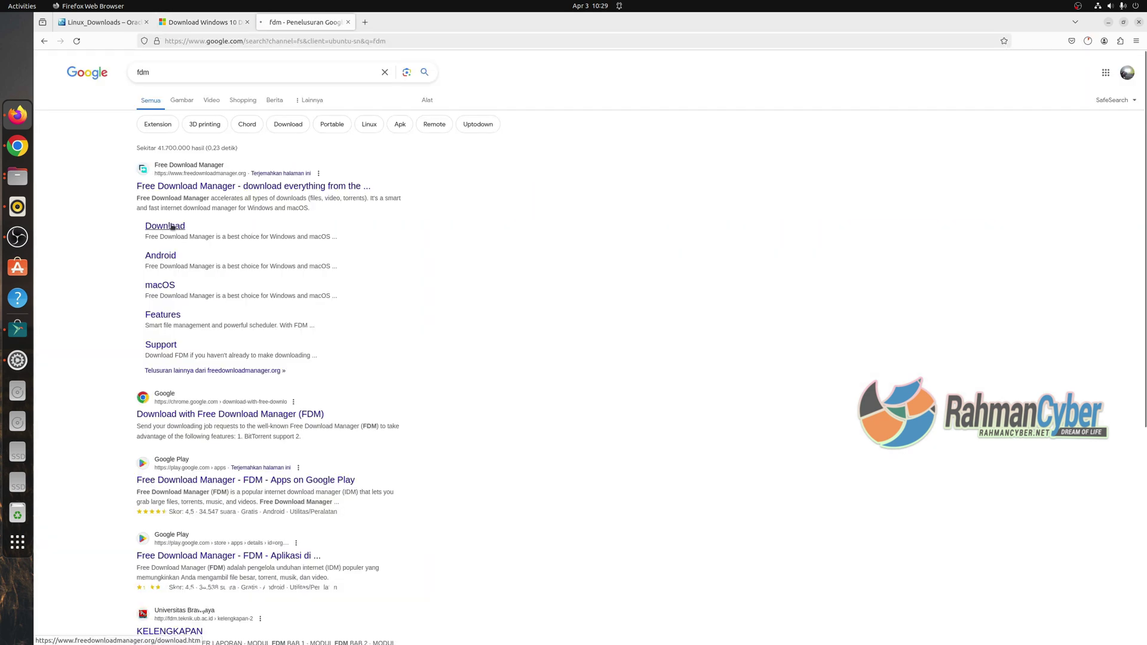
click(172, 227)
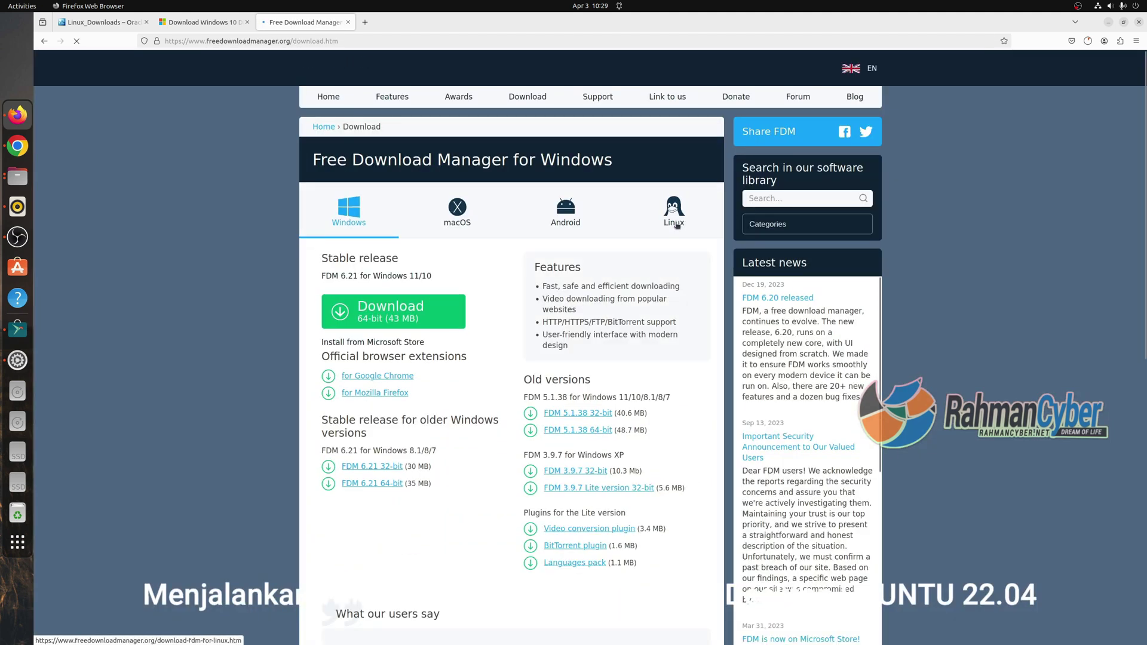
click(637, 202)
click(1087, 41)
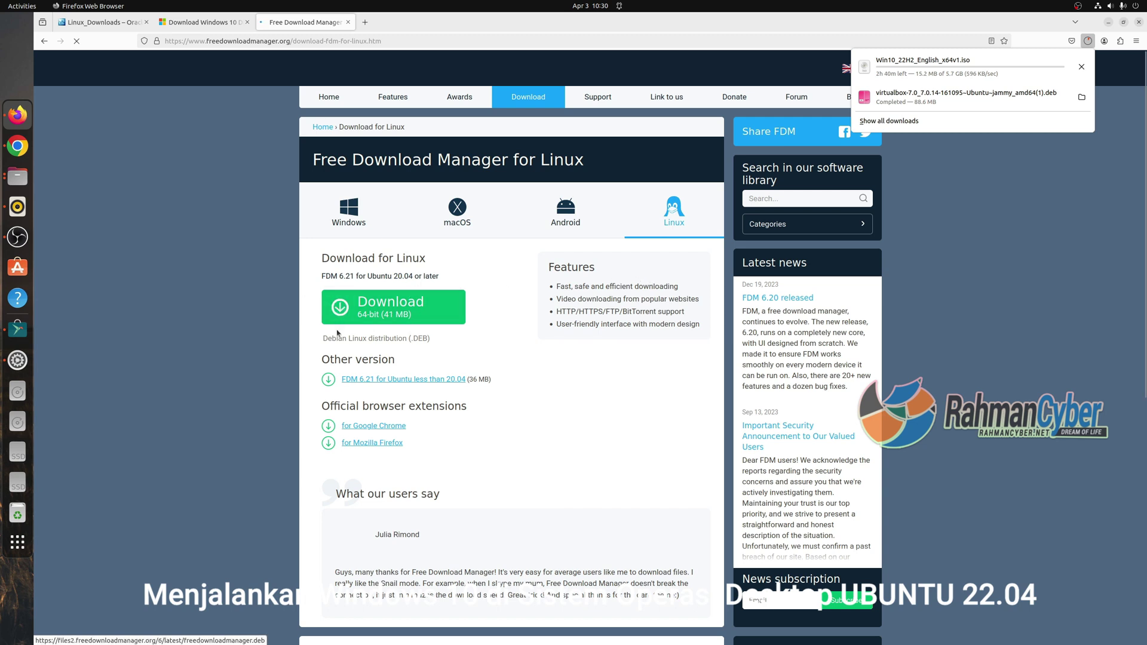
click(377, 313)
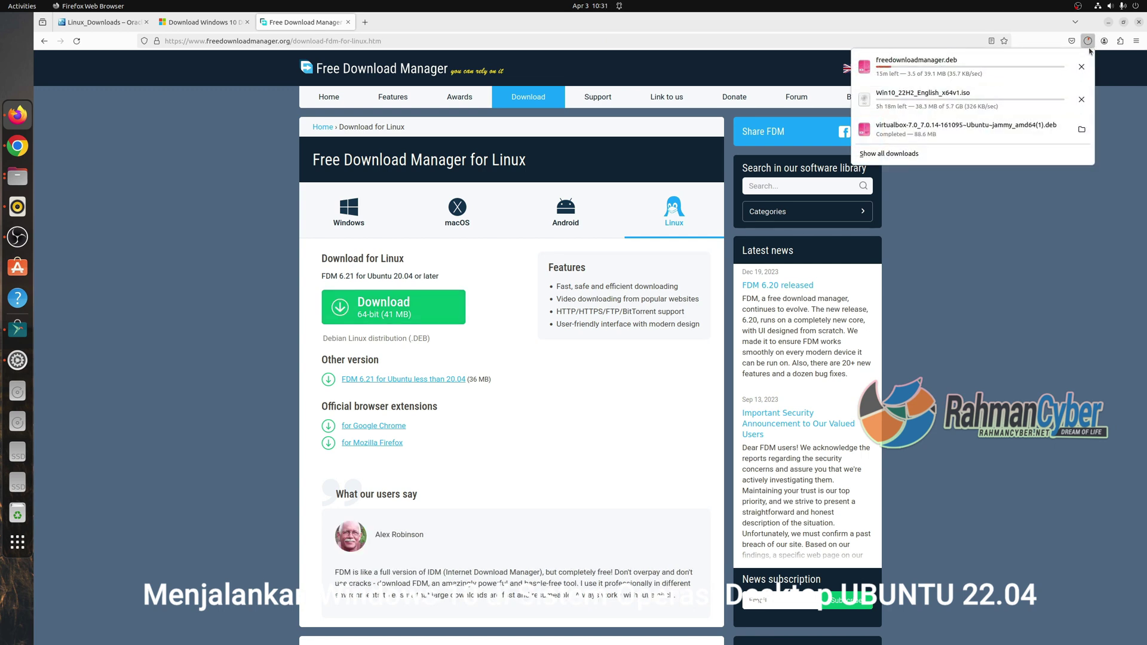
Cancel the Windows 10 ISO download and copy its download link.
click(1082, 100)
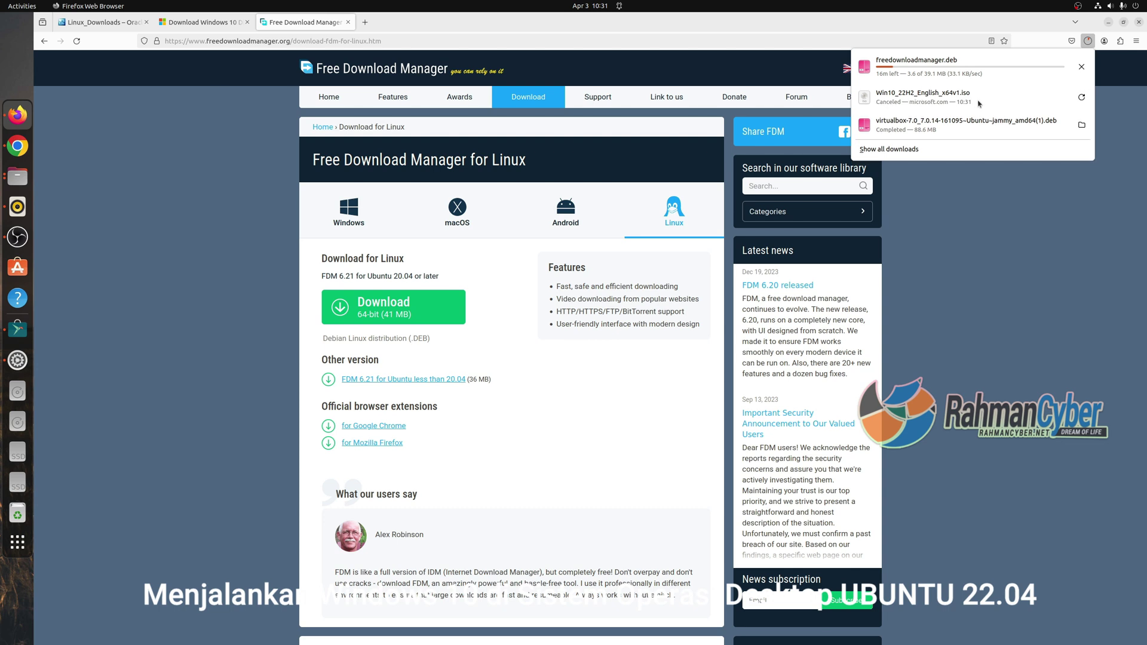
right_click(976, 103)
click(999, 119)
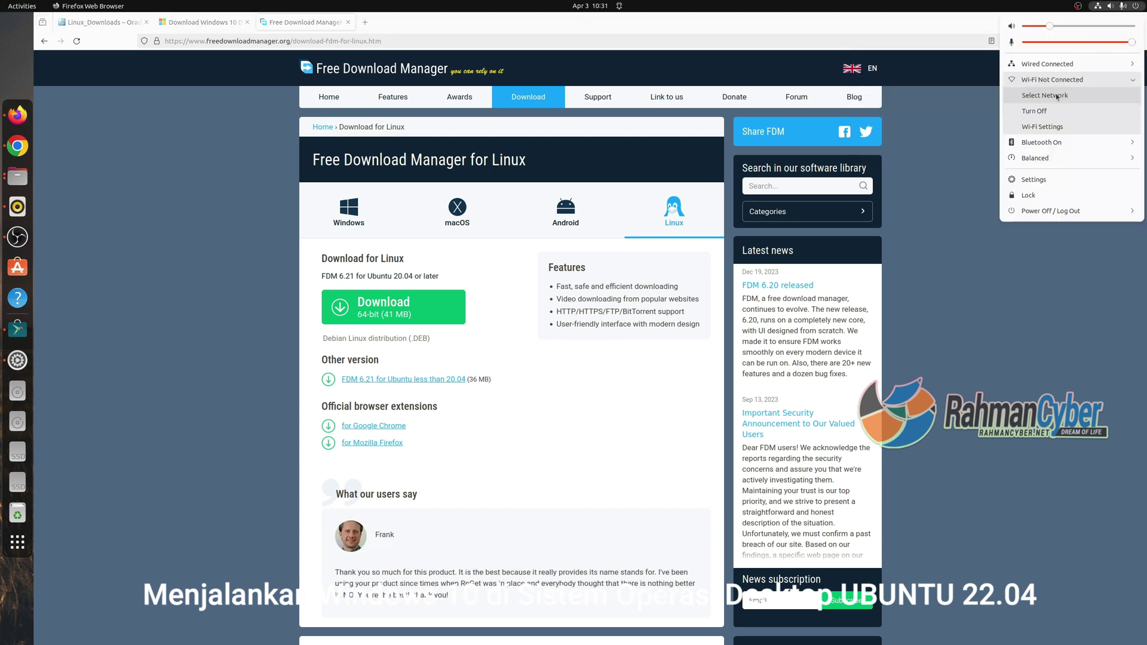
Connect to the INFRASTRUKTUR Wi-Fi network and check the Free Download Manager download progress.
click(1009, 95)
click(532, 305)
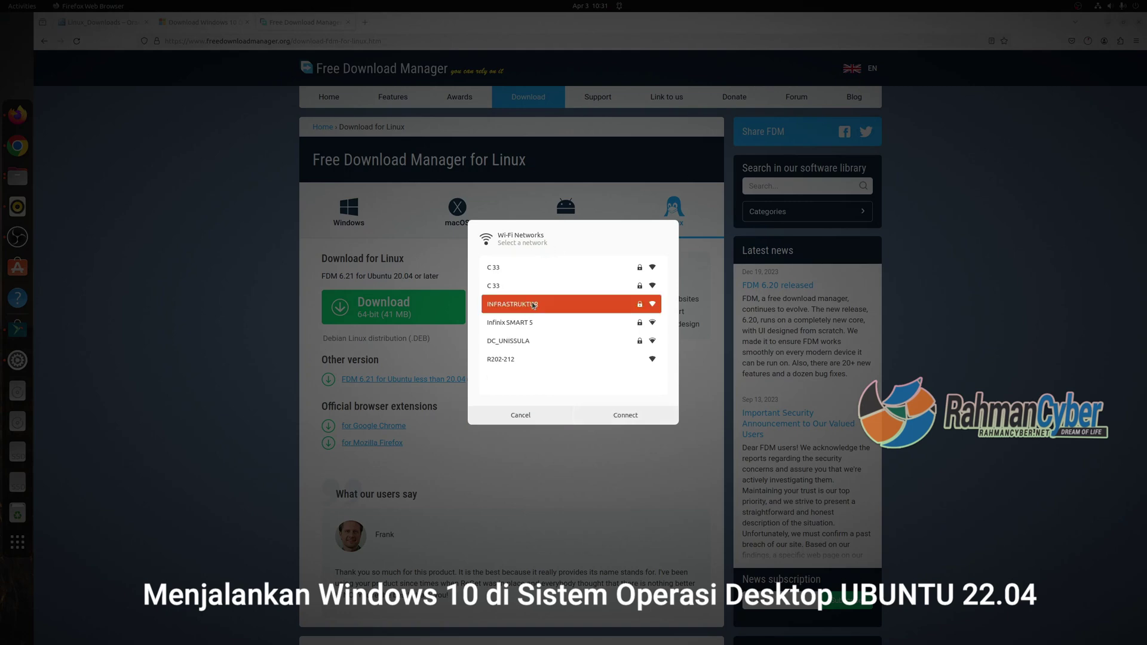
click(644, 415)
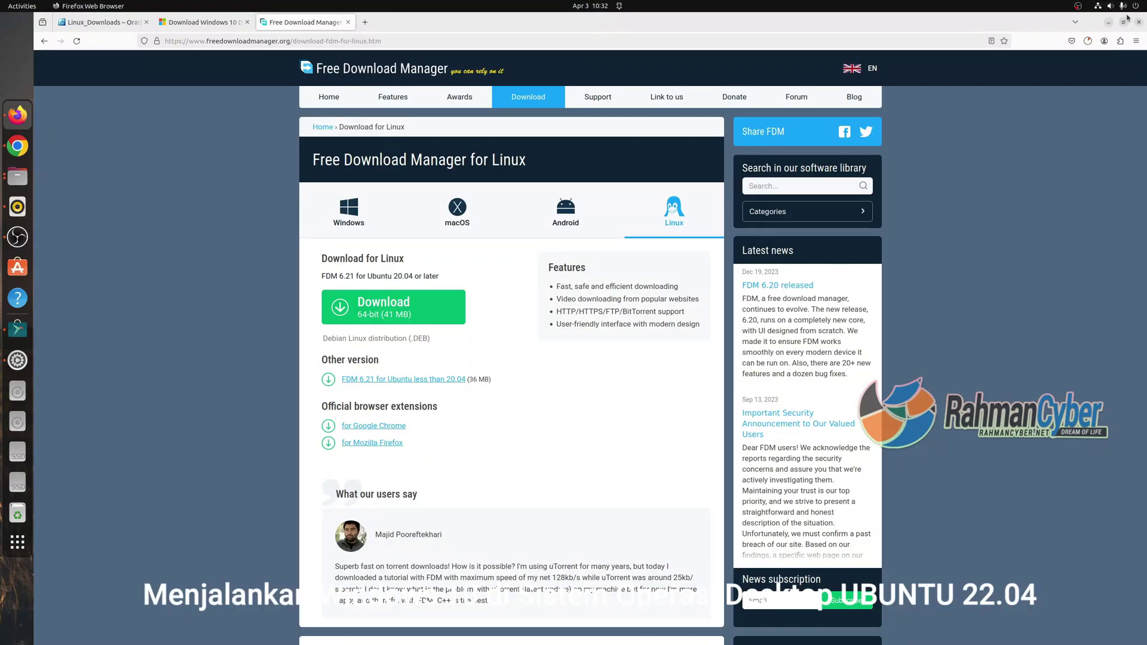
click(1123, 6)
click(949, 126)
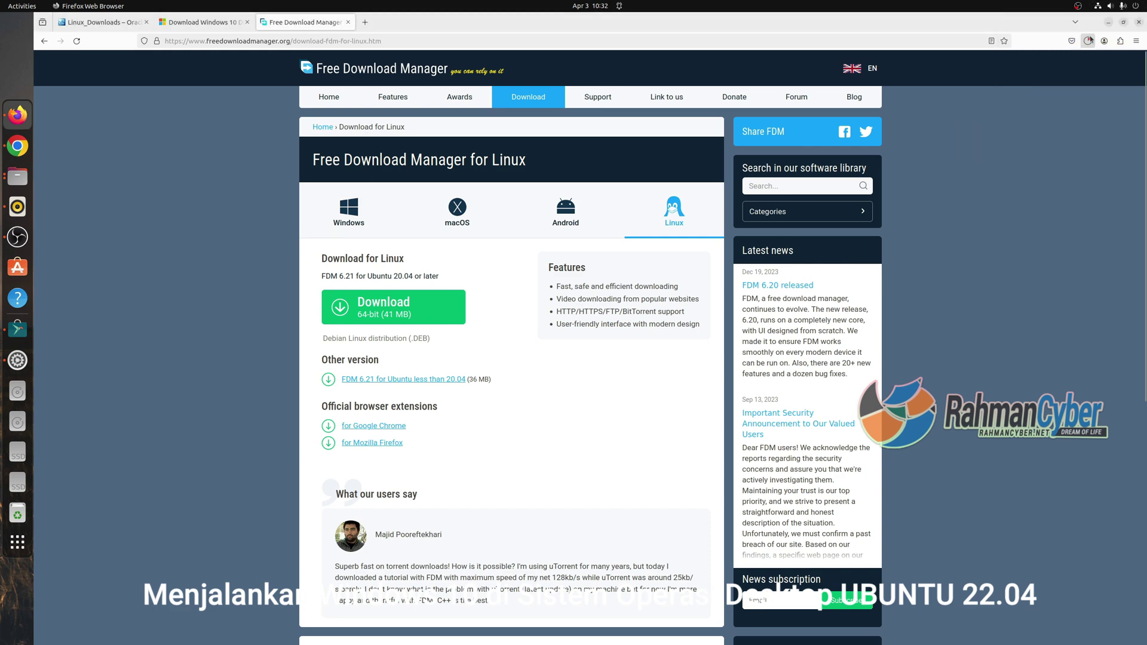
click(1082, 42)
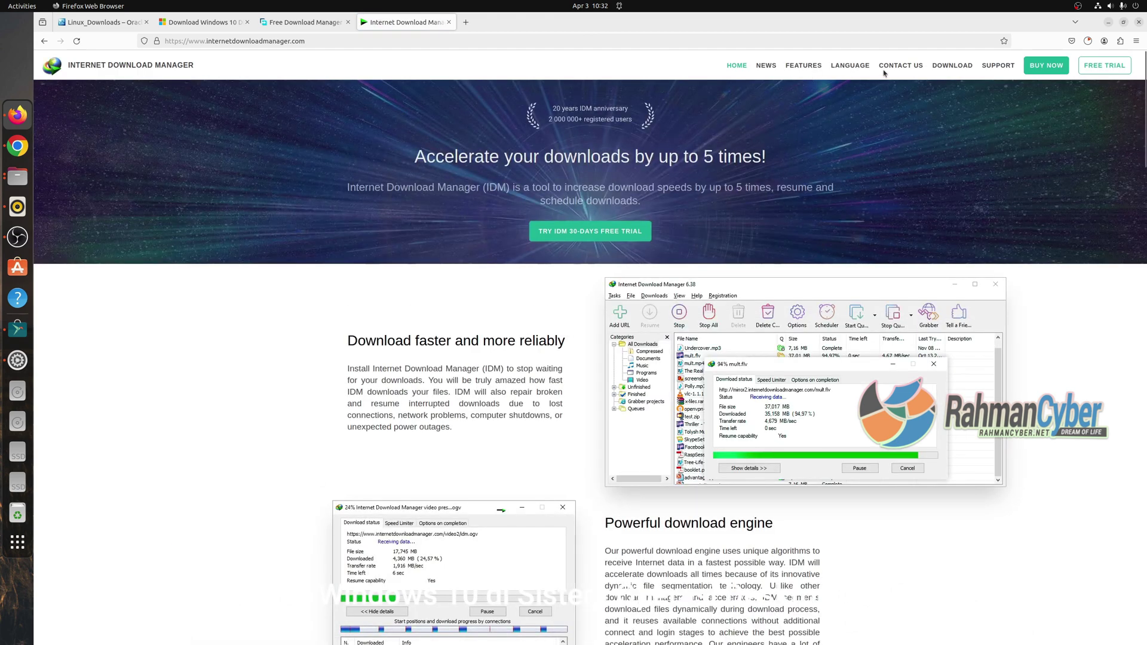
Close the Internet Download Manager tab, returning to the FDM Linux page with freedownloadmanager.deb finished.
click(935, 72)
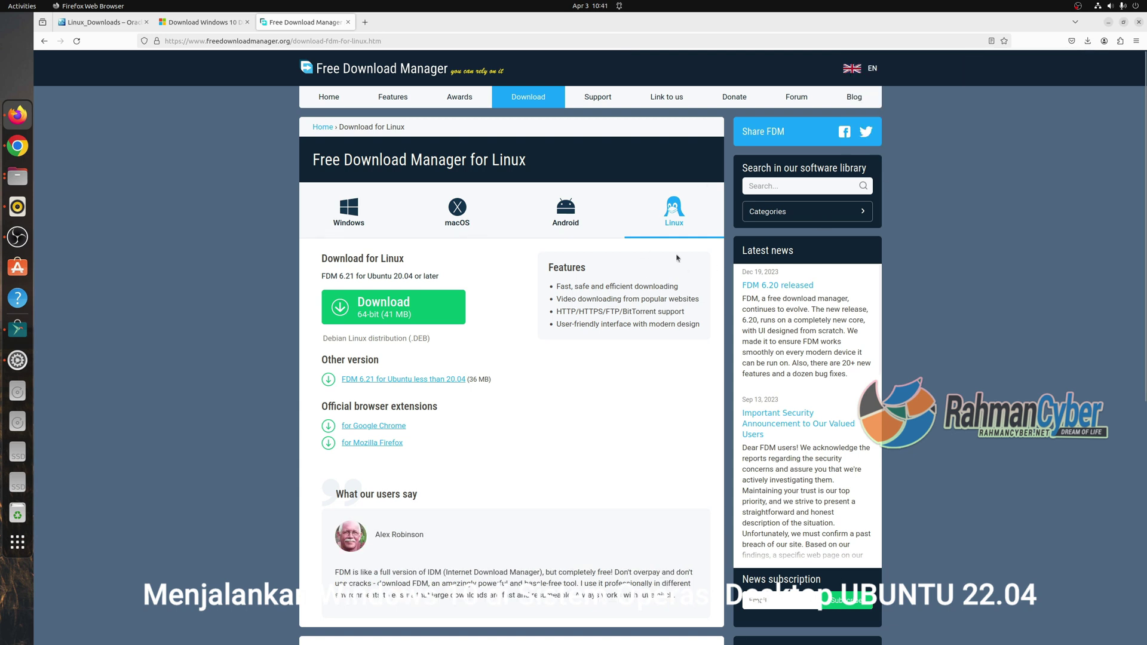
Open freedownloadmanager.deb from the Downloads folder in Software Install.
click(1087, 41)
click(1081, 64)
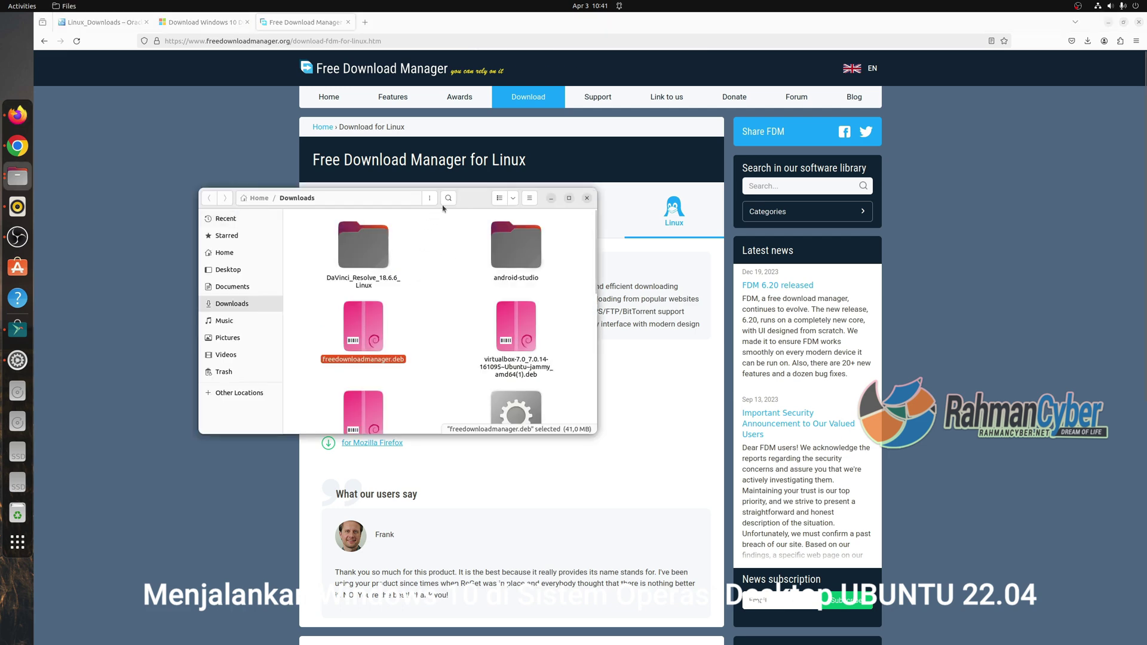
click(292, 316)
right_click(292, 317)
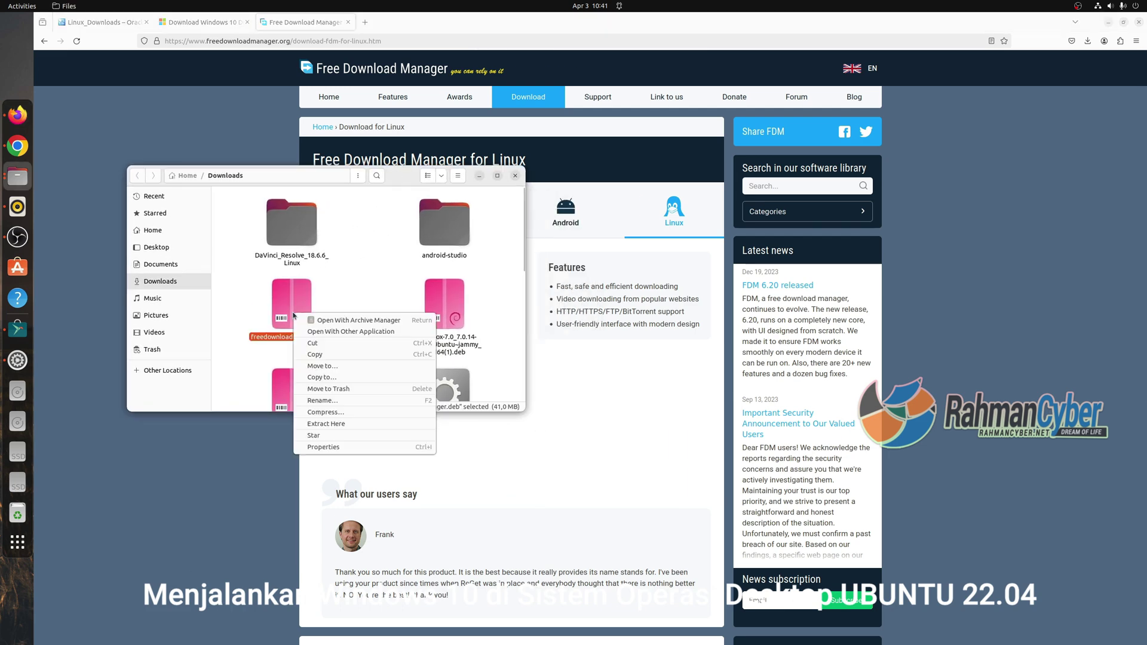
click(310, 331)
double_click(299, 246)
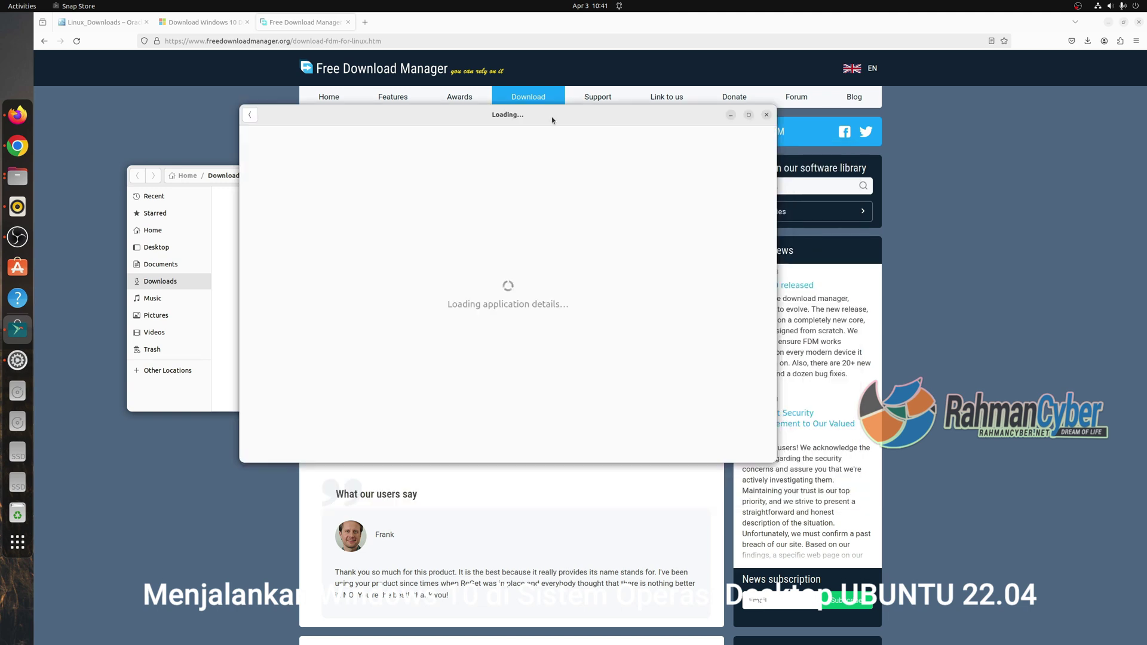
Install Free Download Manager 6.21.0.5639 and bring up the application grid.
click(657, 165)
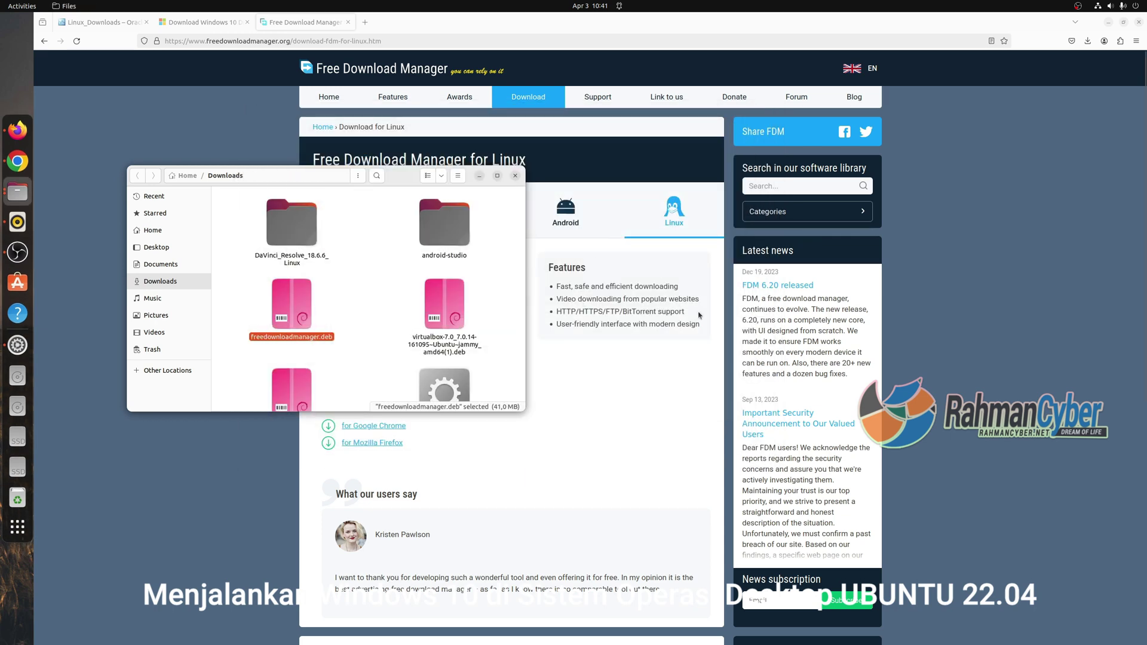
click(17, 526)
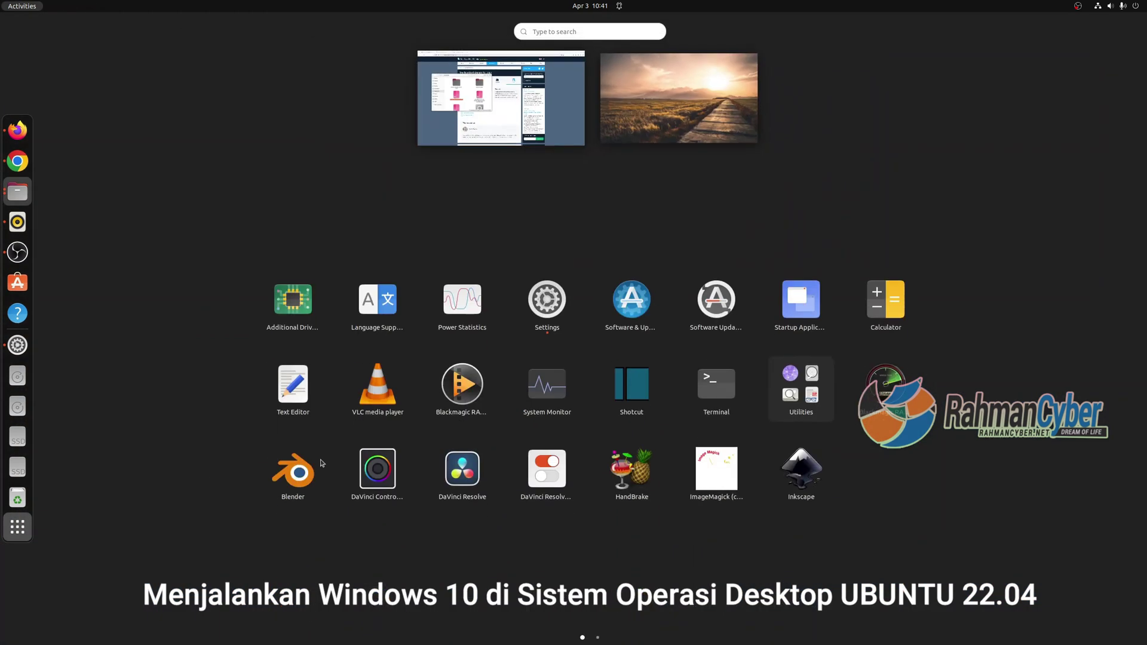
scroll(320, 463, down, 1)
Launch Free Download Manager and copy the Win10 iso download link from Firefox's downloads.
click(716, 303)
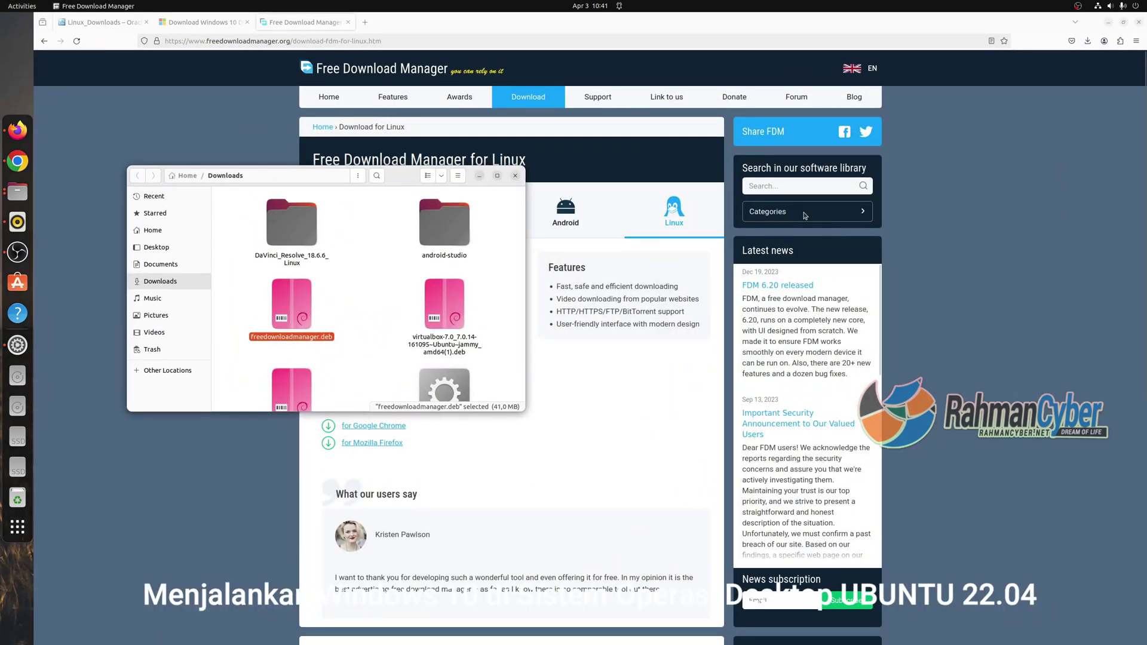
drag(378, 44, 654, 212)
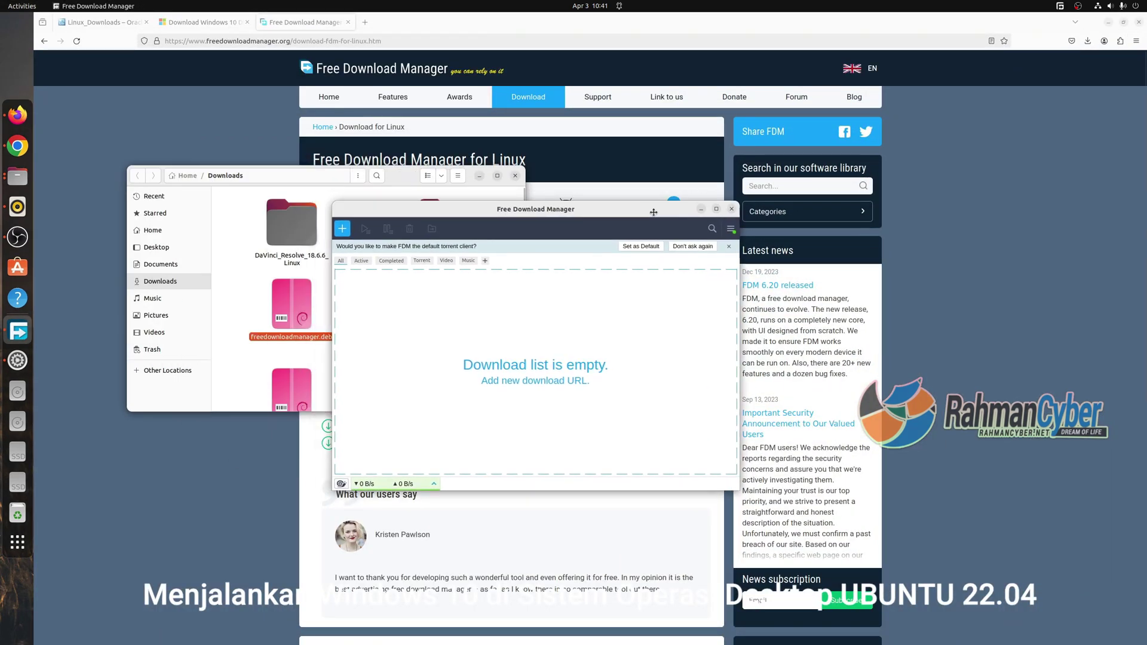
click(1087, 41)
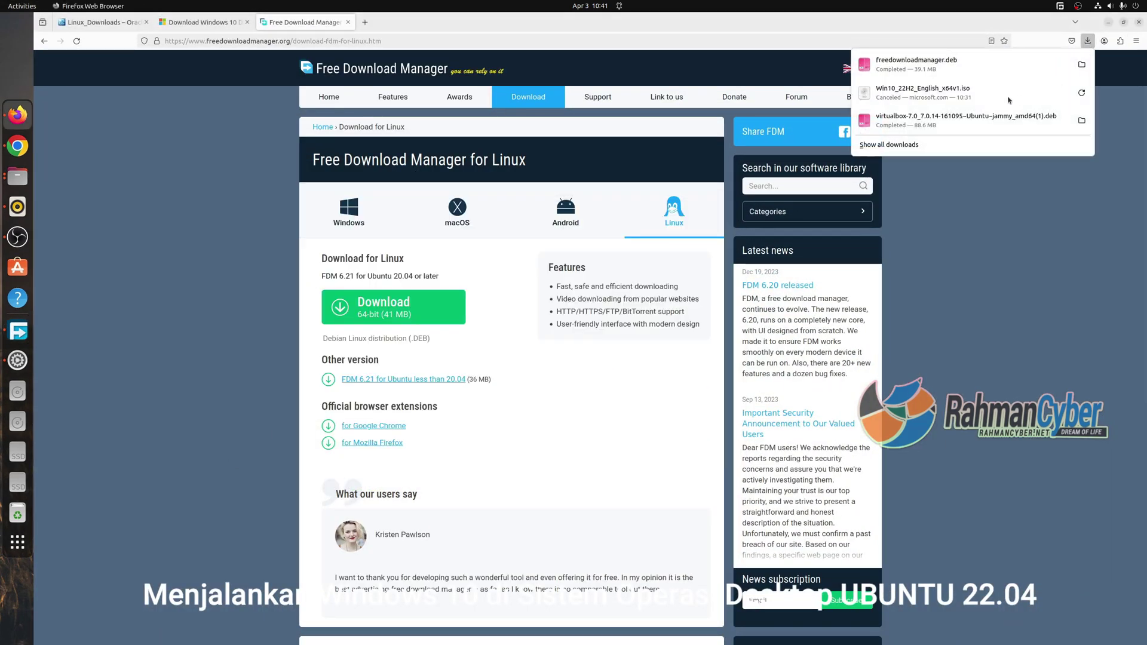
right_click(985, 97)
click(1018, 115)
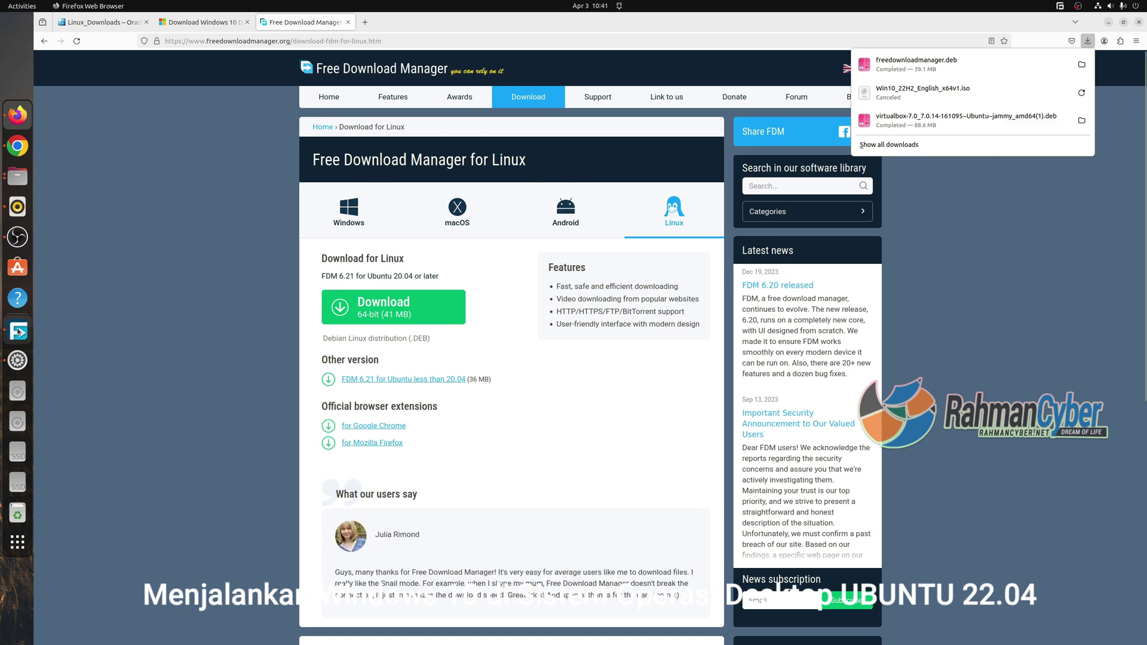
Add the copied link in Free Download Manager and start downloading the iso into Downloads.
click(18, 332)
click(349, 231)
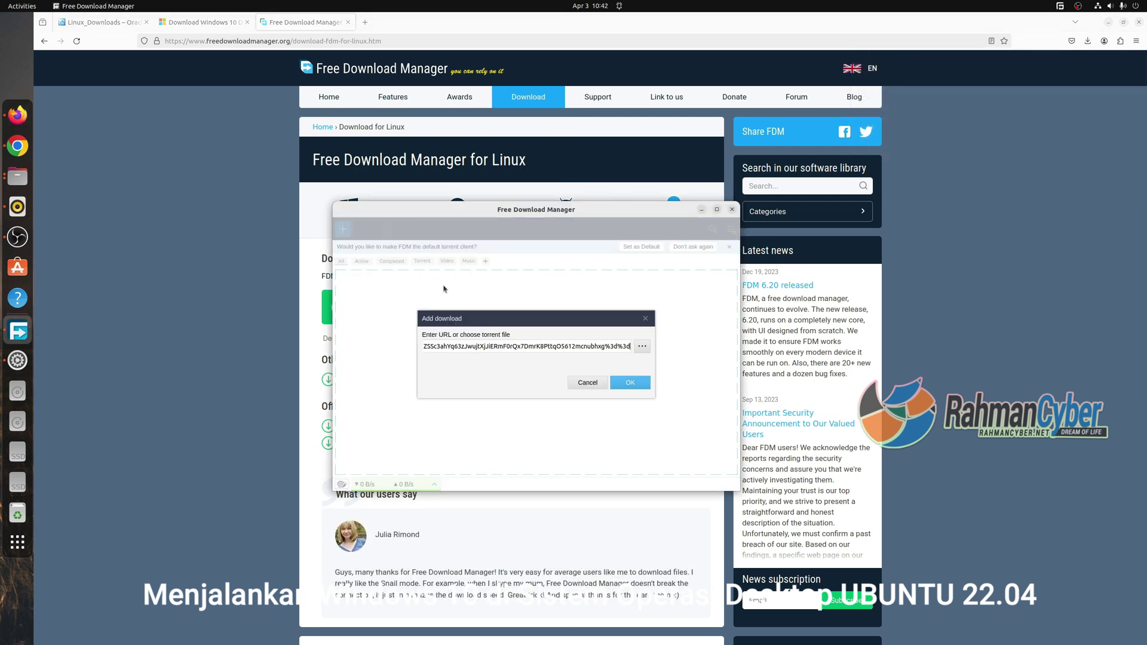
click(630, 383)
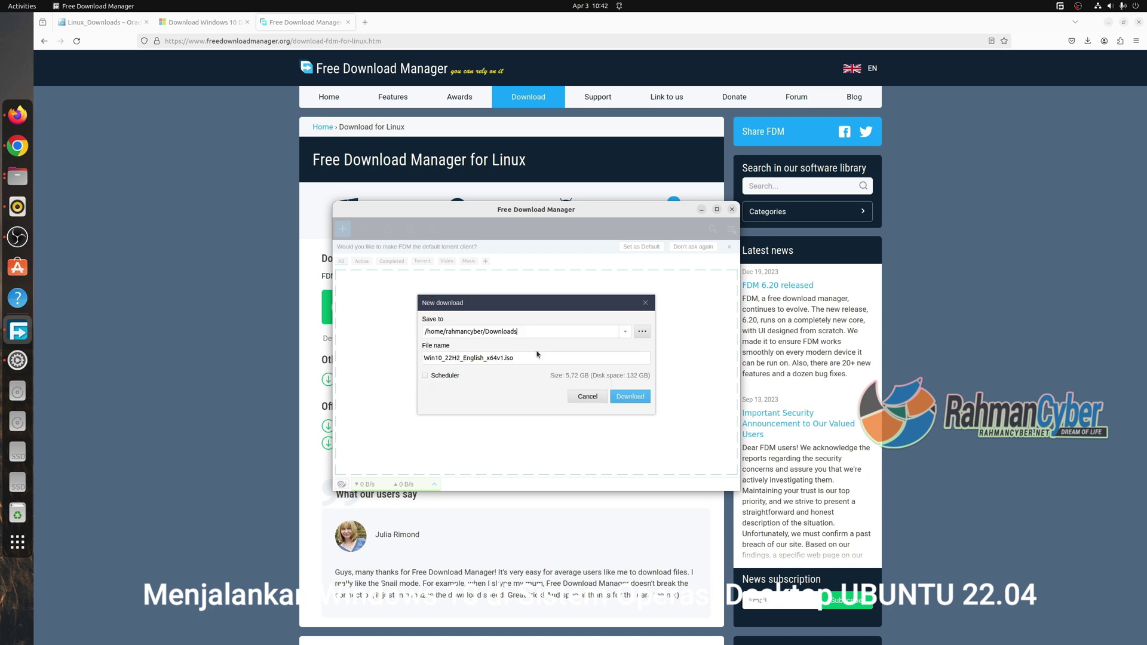
click(629, 397)
drag(512, 213, 430, 223)
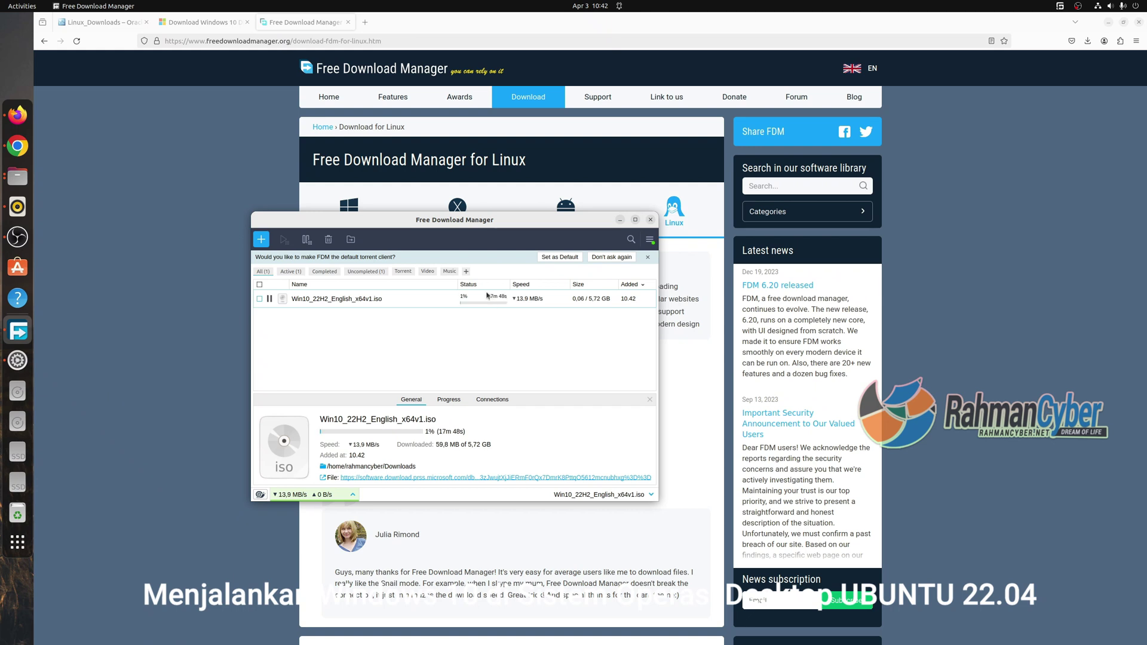
Remove the canceled Win10 iso entry from Firefox's download history and open Downloads in Files.
click(1088, 41)
right_click(1013, 95)
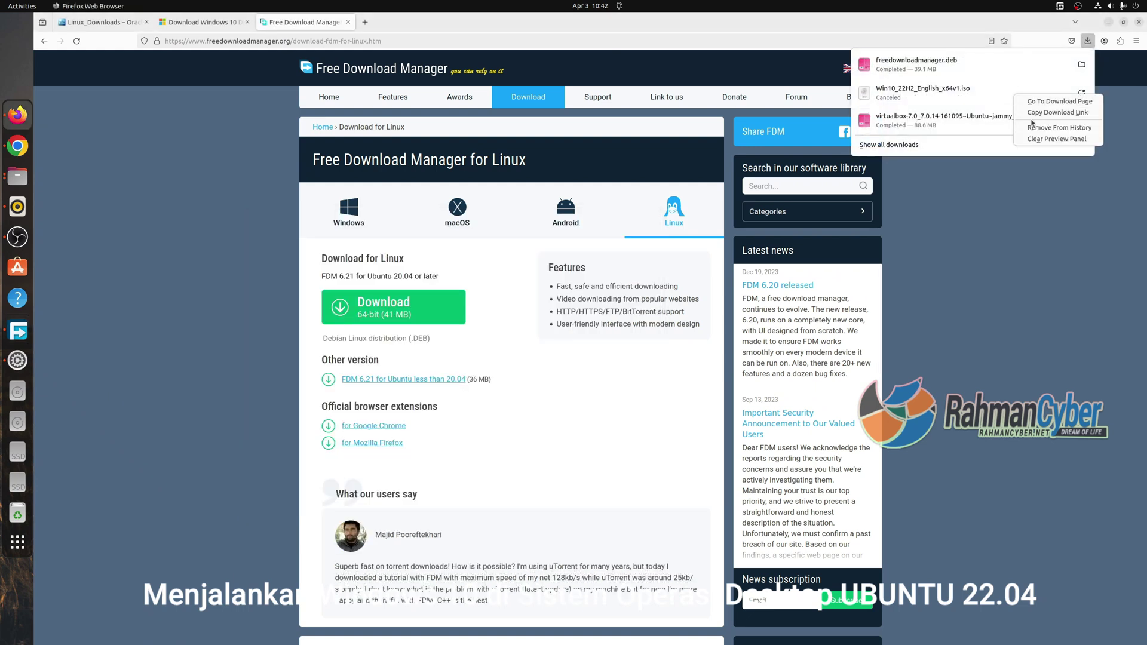
click(1052, 127)
click(231, 194)
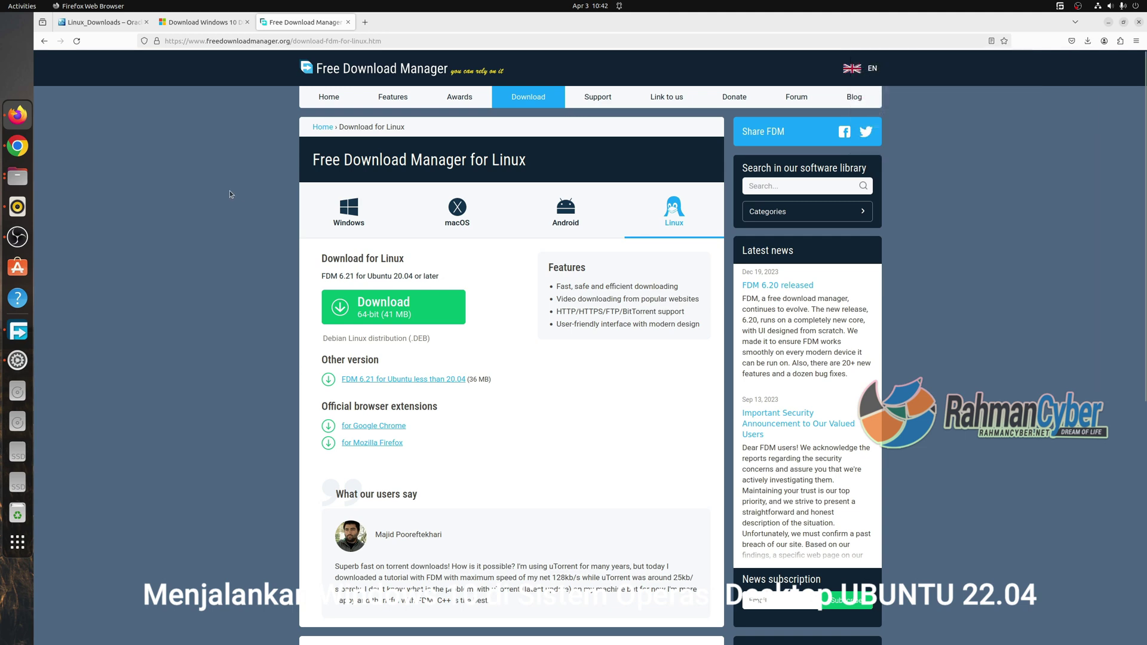
click(17, 176)
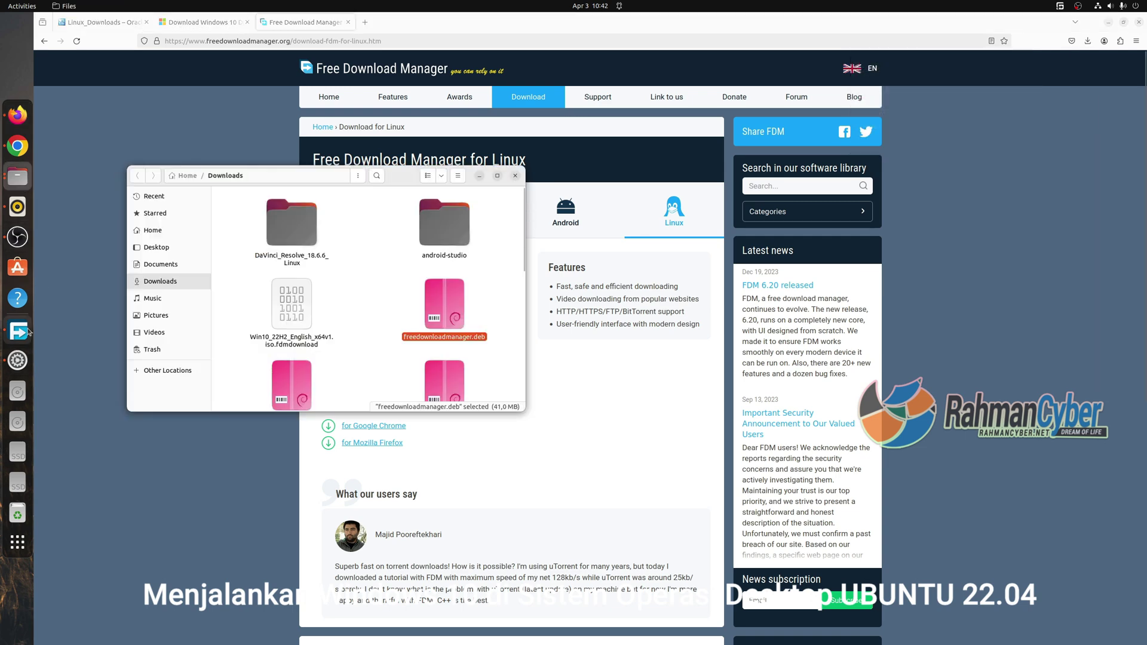
Watch the Win10_22H2_English_x64v1.iso download across the General, Progress and Connections tabs until it completes at 5.72 GB.
click(18, 330)
drag(537, 219, 701, 238)
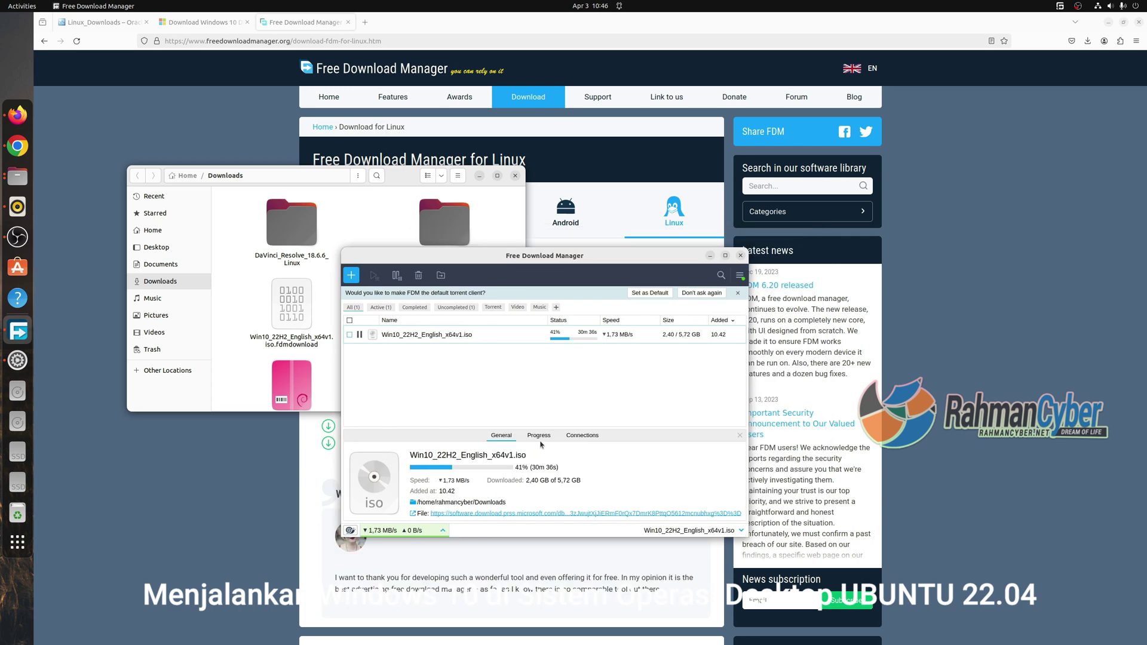
click(541, 436)
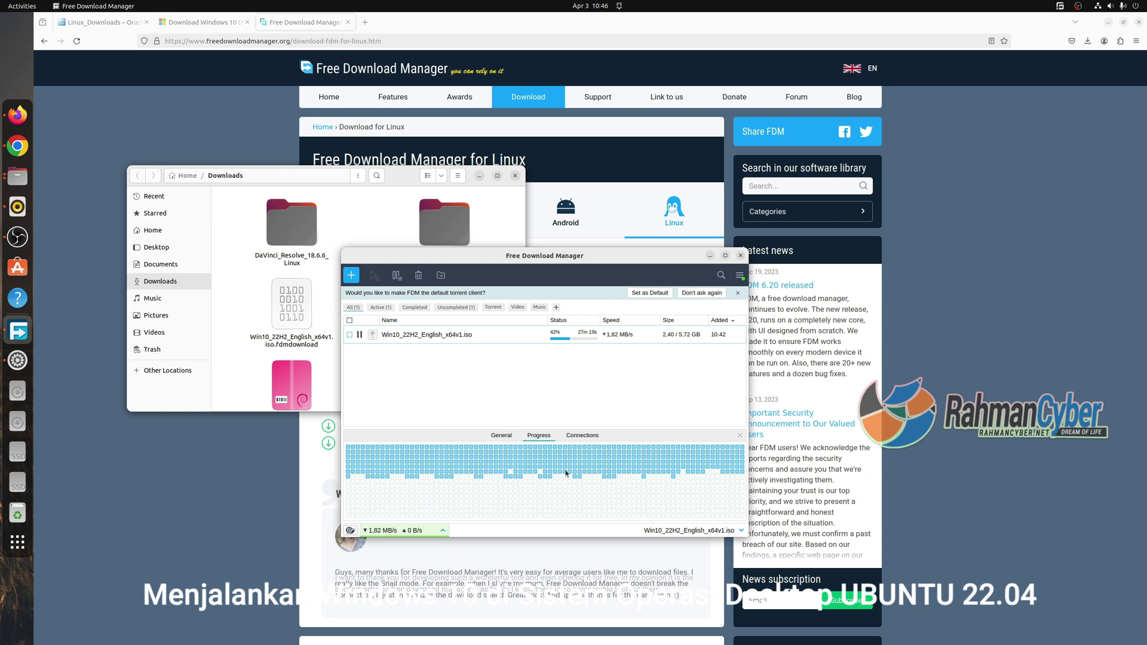
click(582, 435)
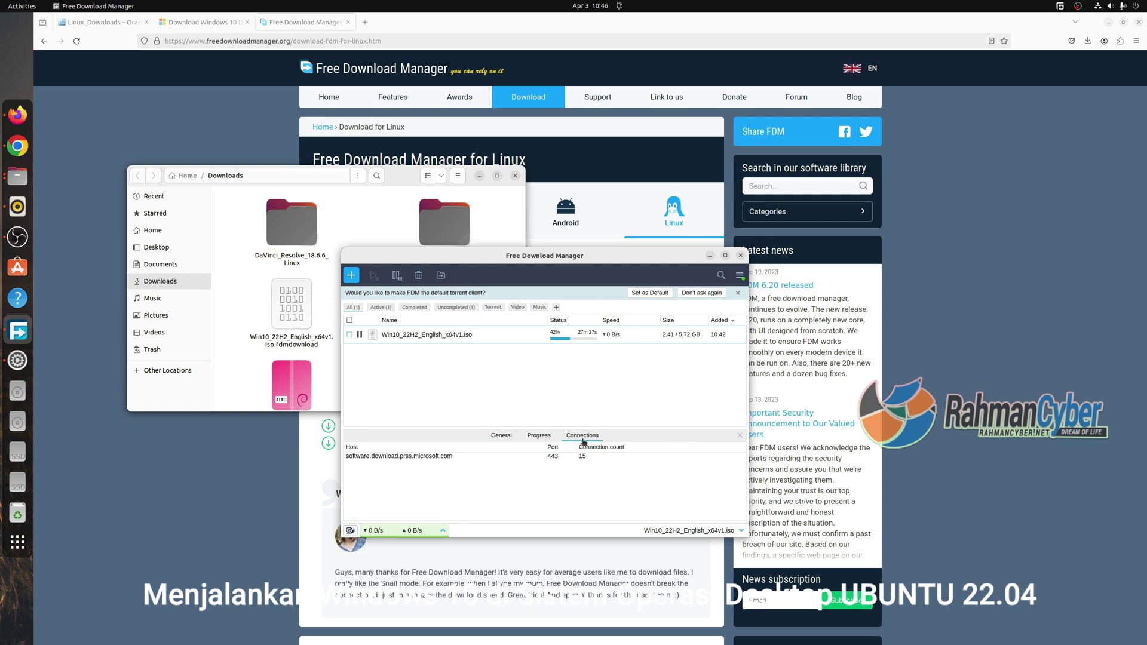
click(502, 436)
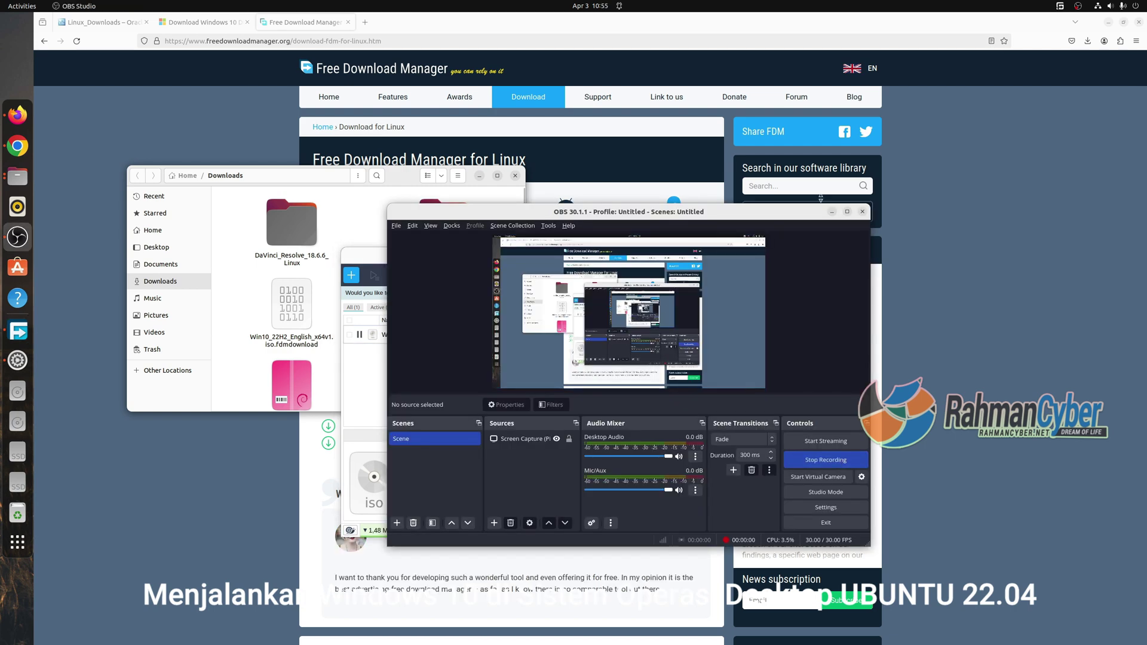
click(832, 212)
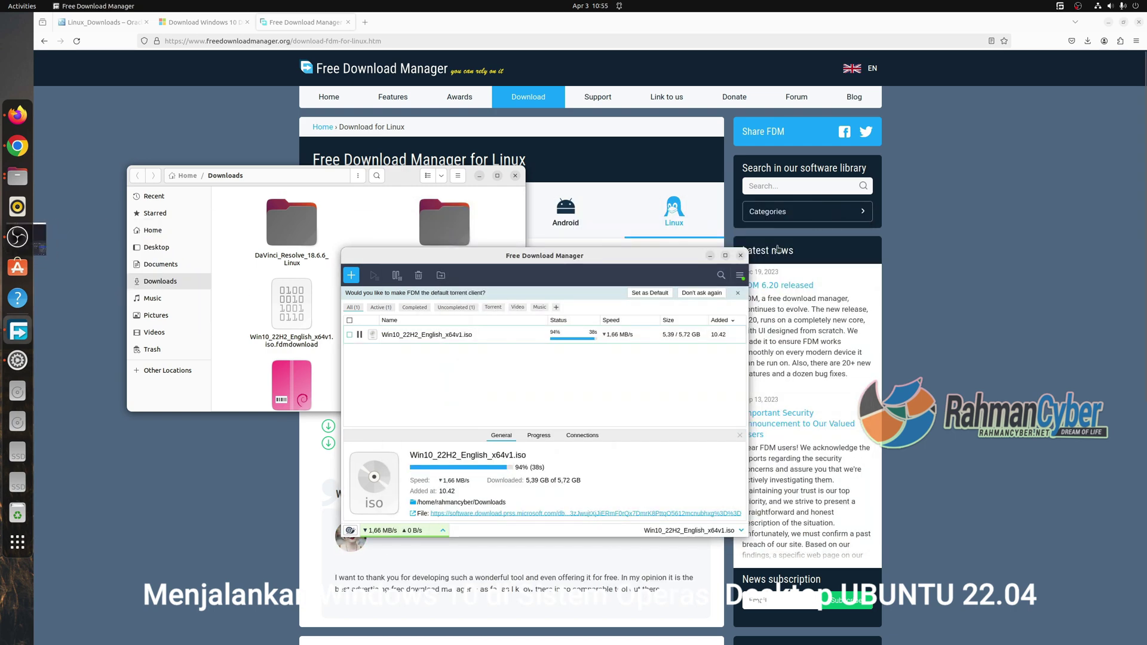
click(540, 436)
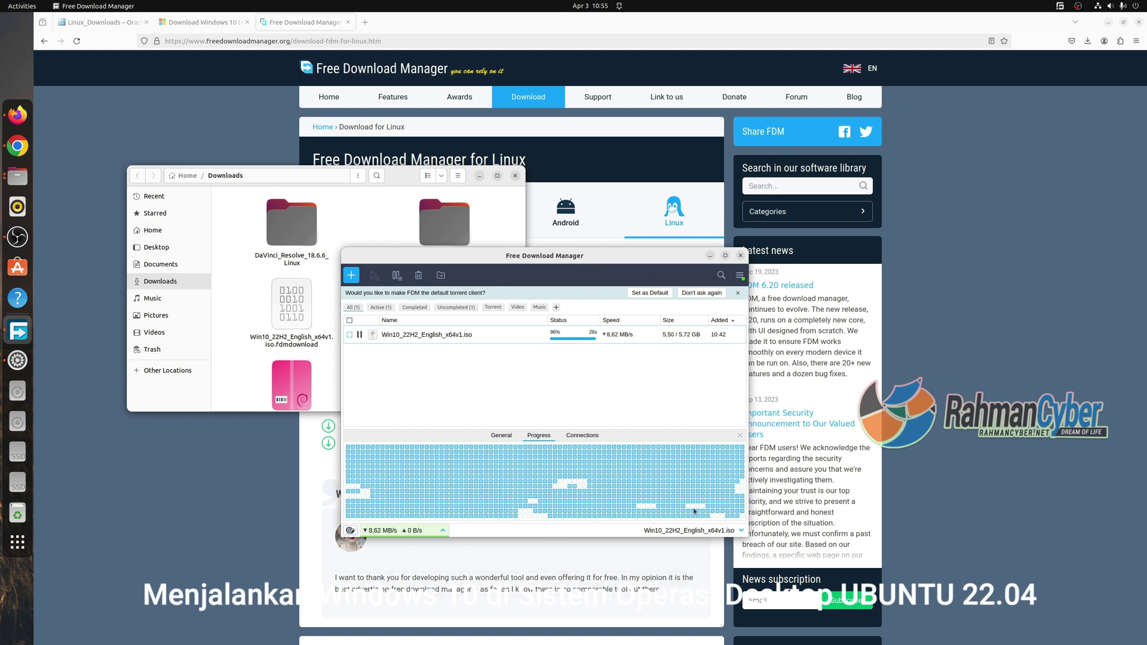
click(505, 436)
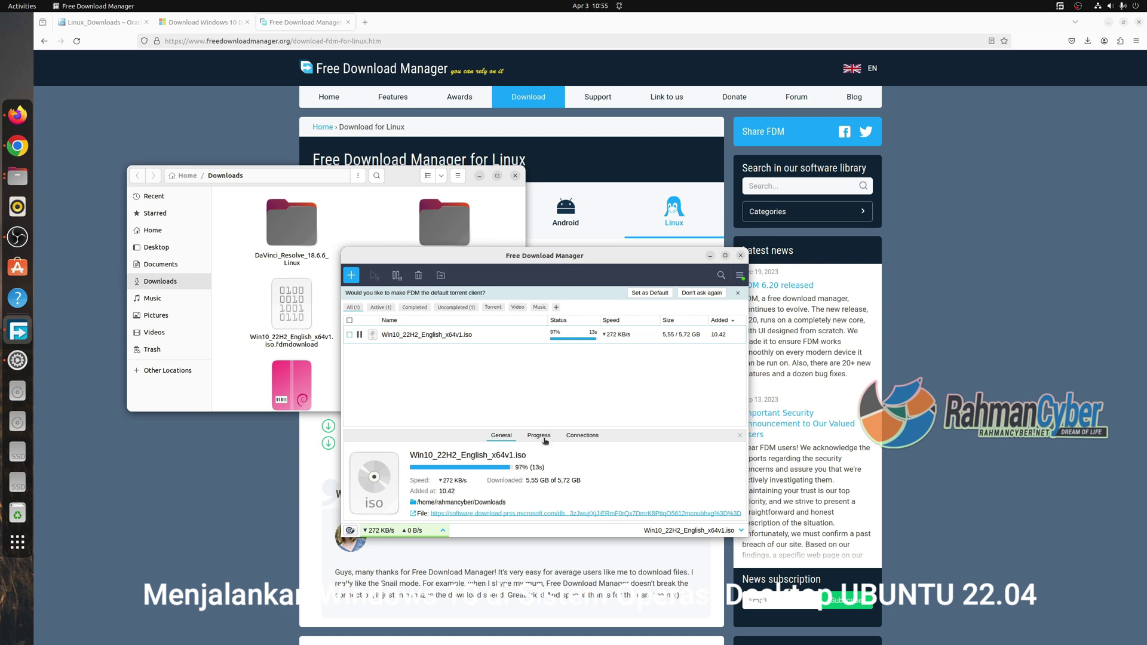
click(539, 436)
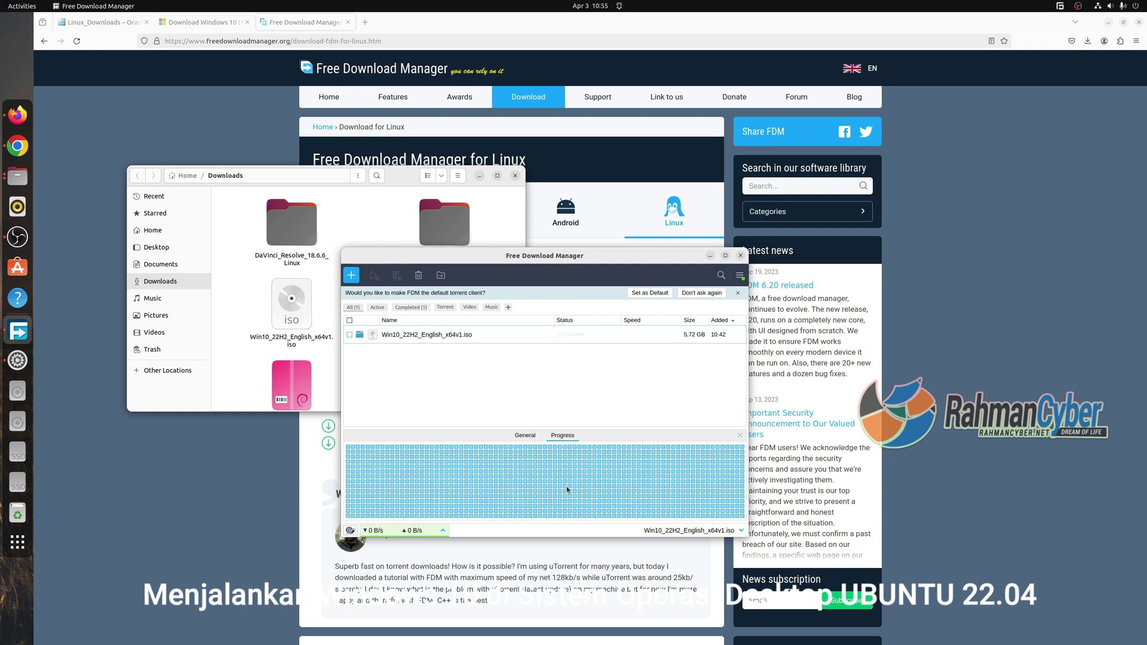
click(522, 434)
drag(544, 255, 668, 255)
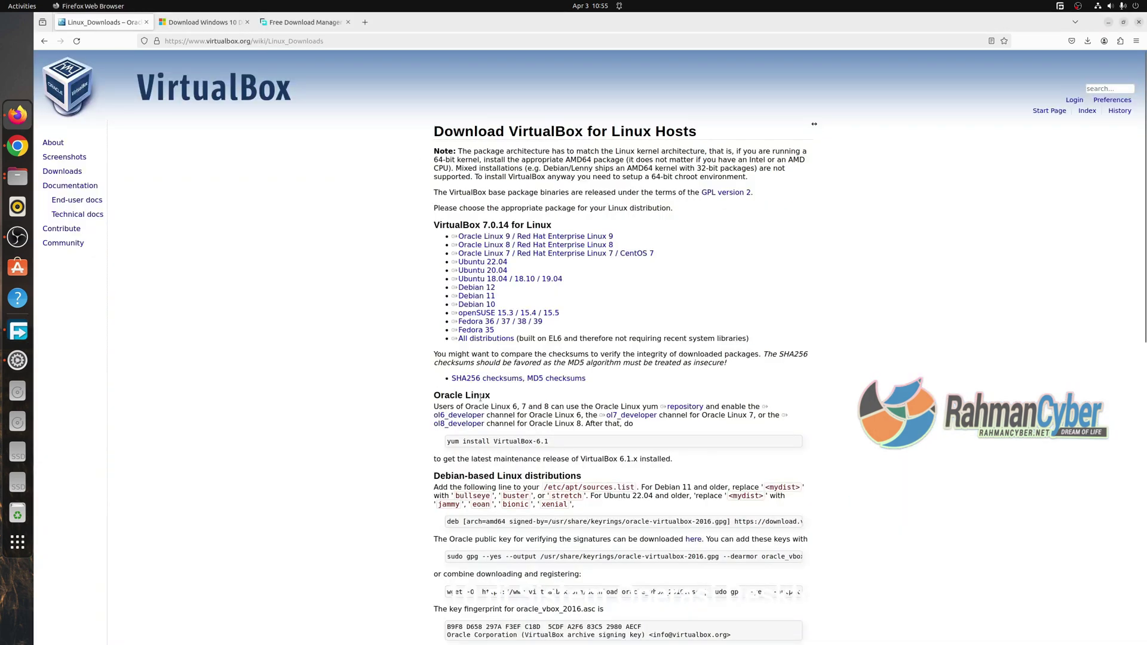
Launch Oracle VM VirtualBox from the application grid and reposition its Manager window.
scroll(481, 397, down, 5)
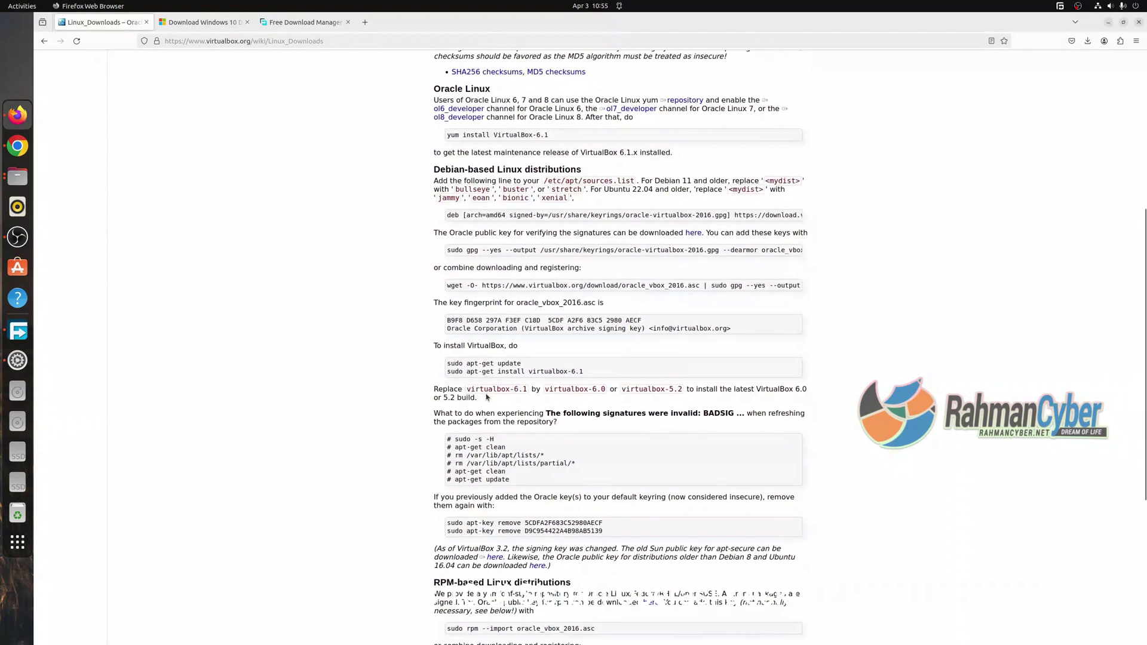
scroll(481, 397, up, 5)
click(17, 542)
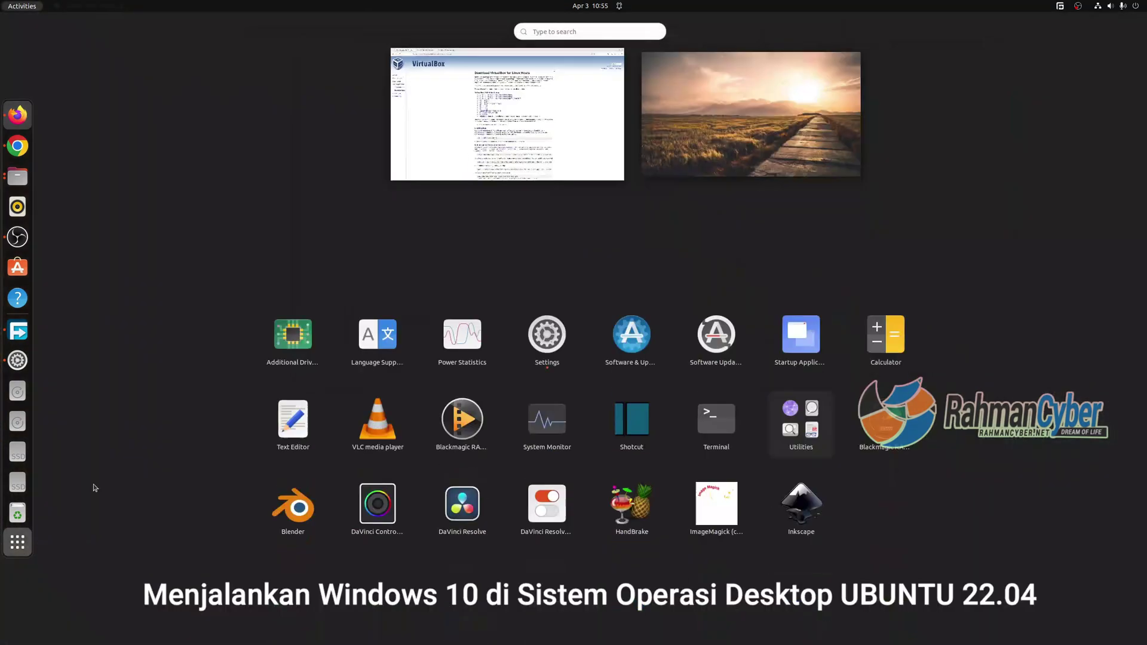
scroll(609, 322, down, 1)
click(620, 311)
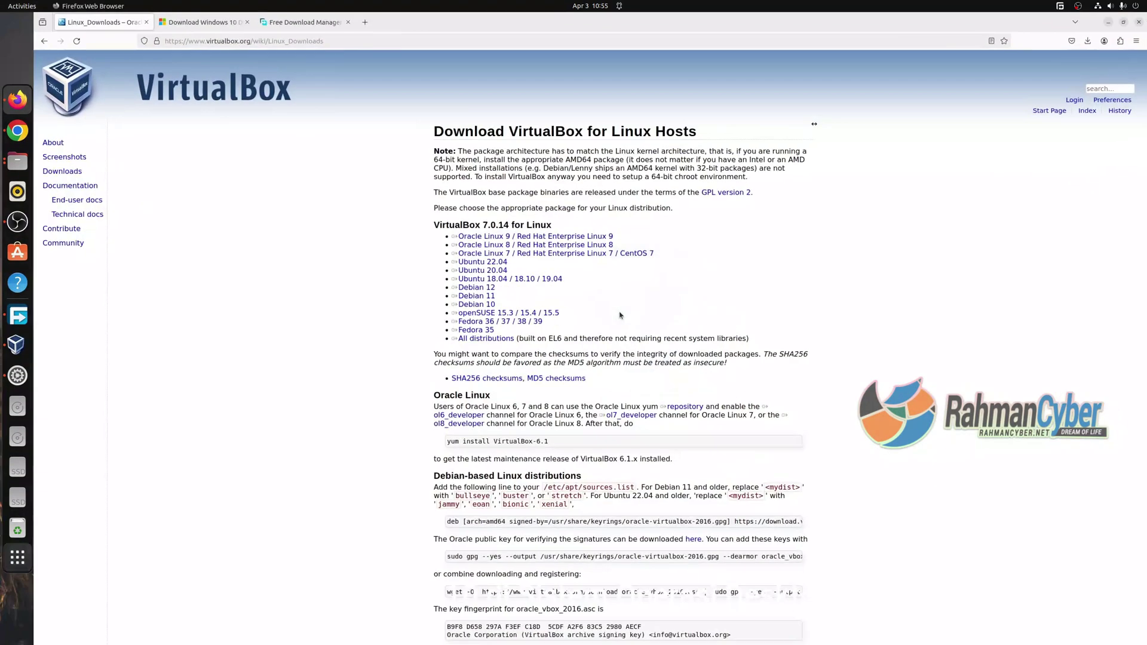
drag(555, 151, 513, 197)
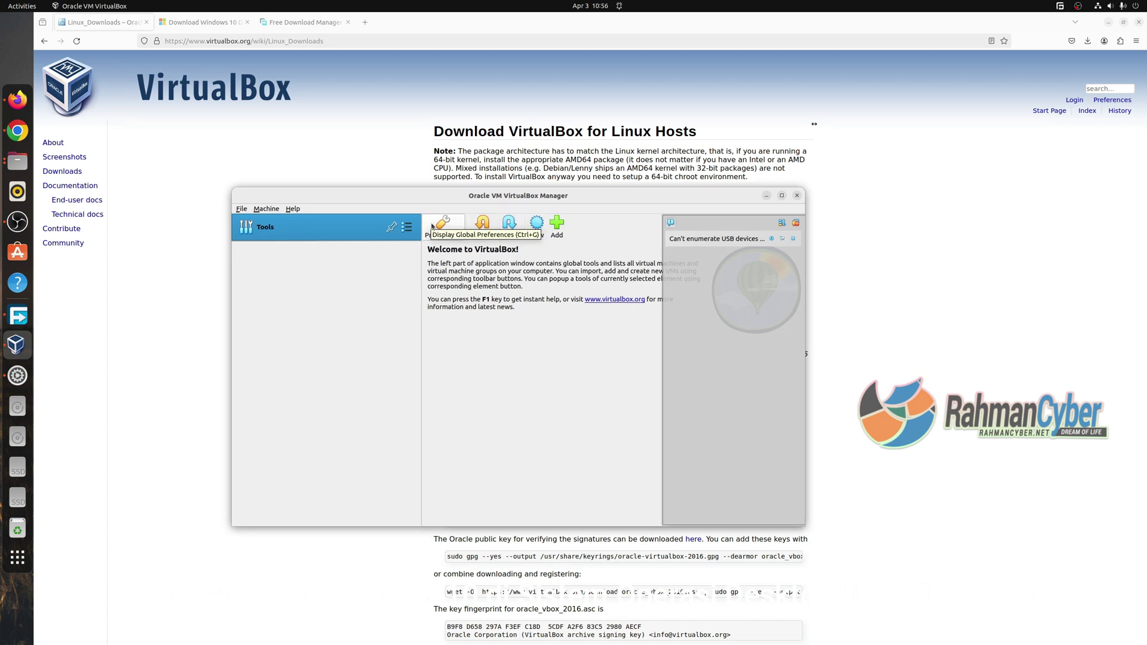
Open the VirtualBox 7.0 online User Guide via Help > Online Documentation.
click(241, 209)
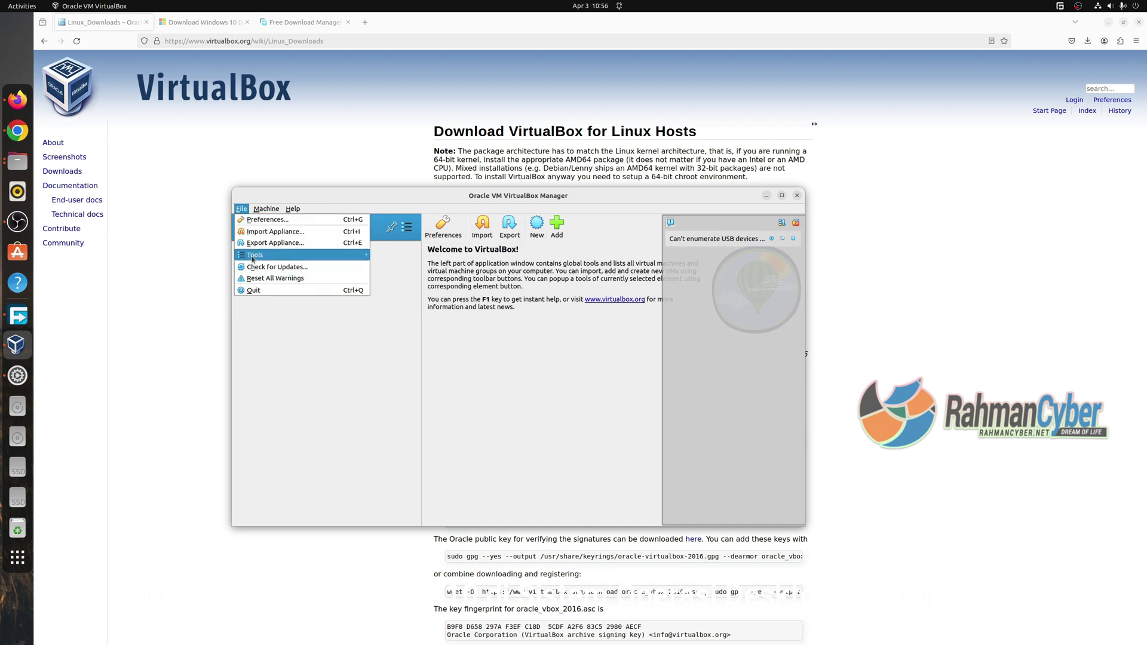
mouse_move(293, 208)
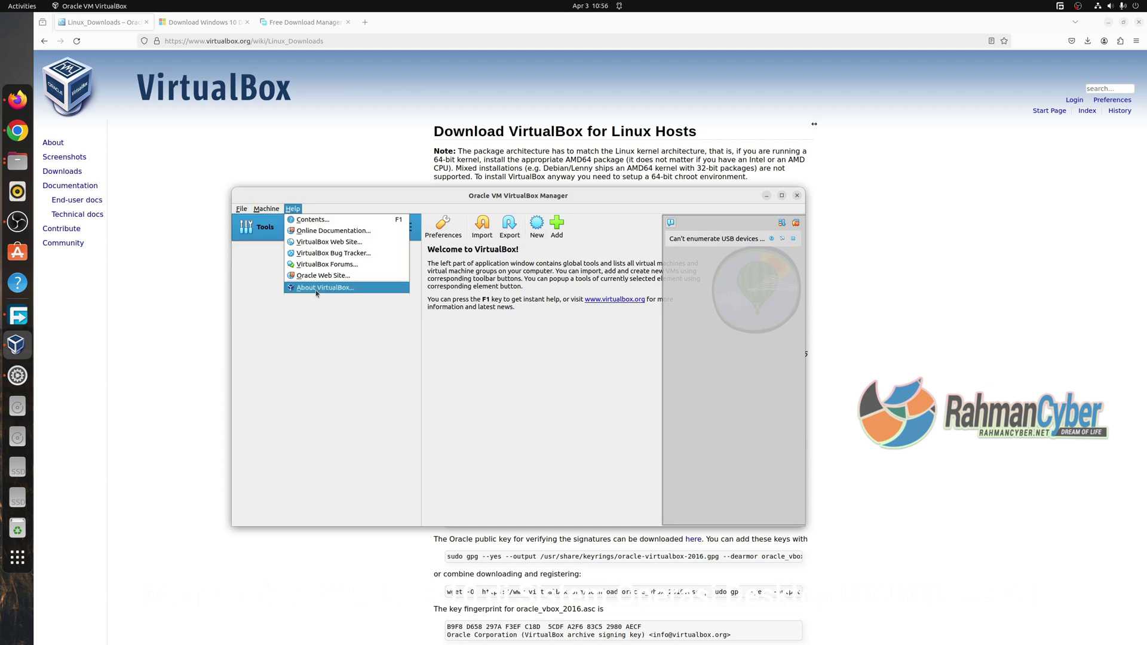
click(347, 233)
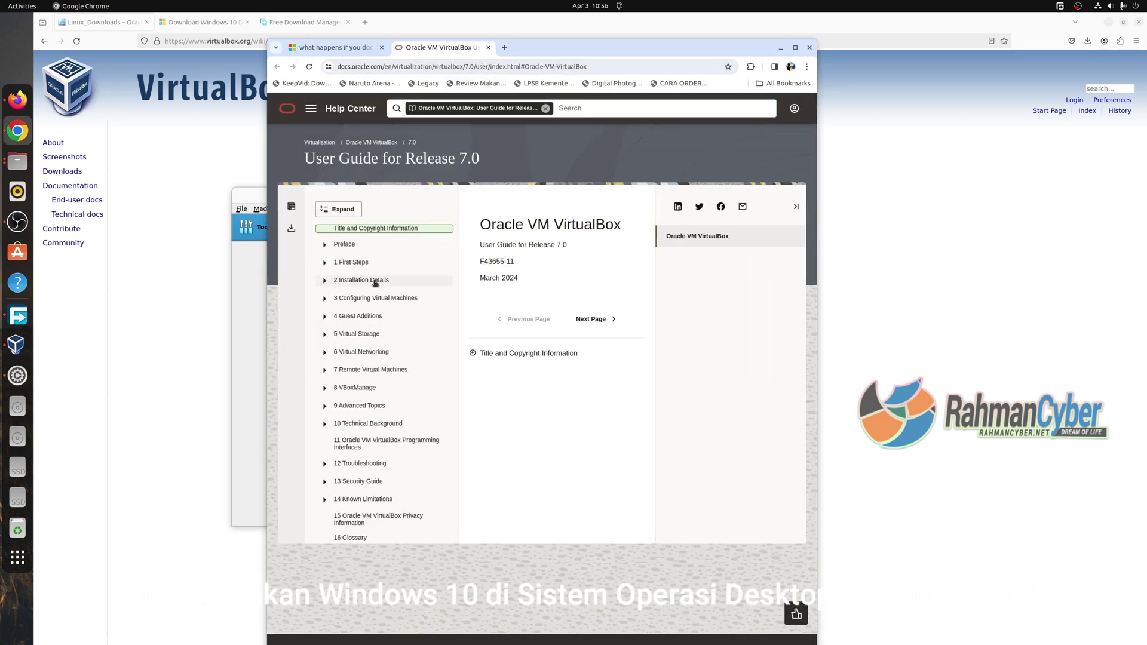
Go through Installation Details to the Configuring Virtual Machines chapter and scroll its guest OS tables.
click(361, 280)
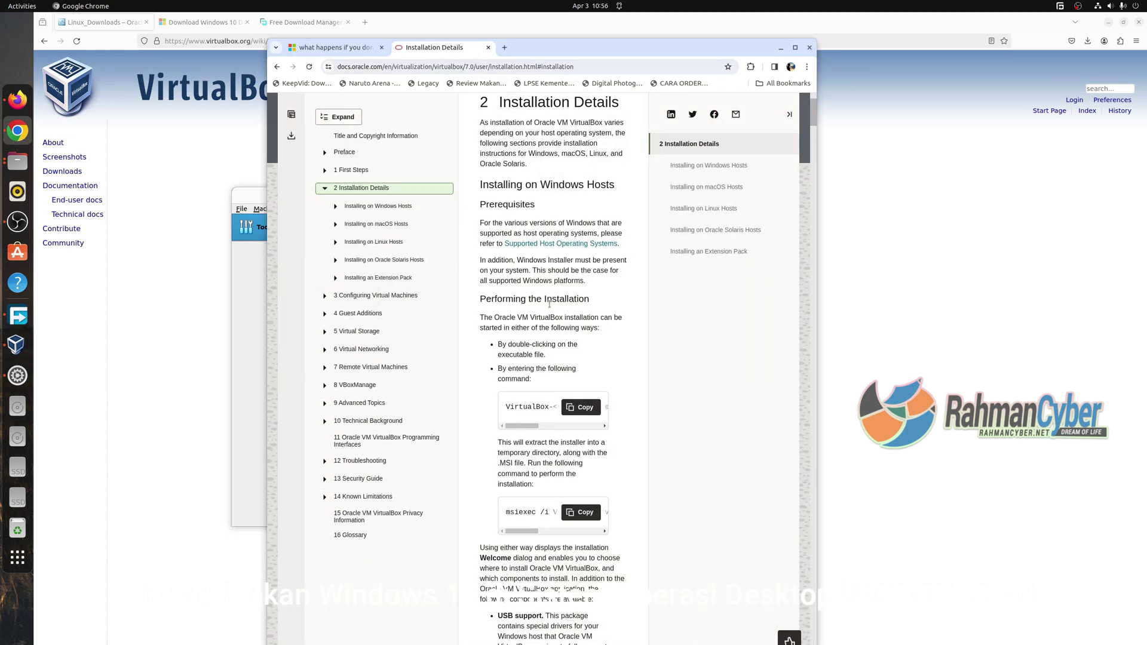
scroll(550, 363, down, 5)
click(429, 369)
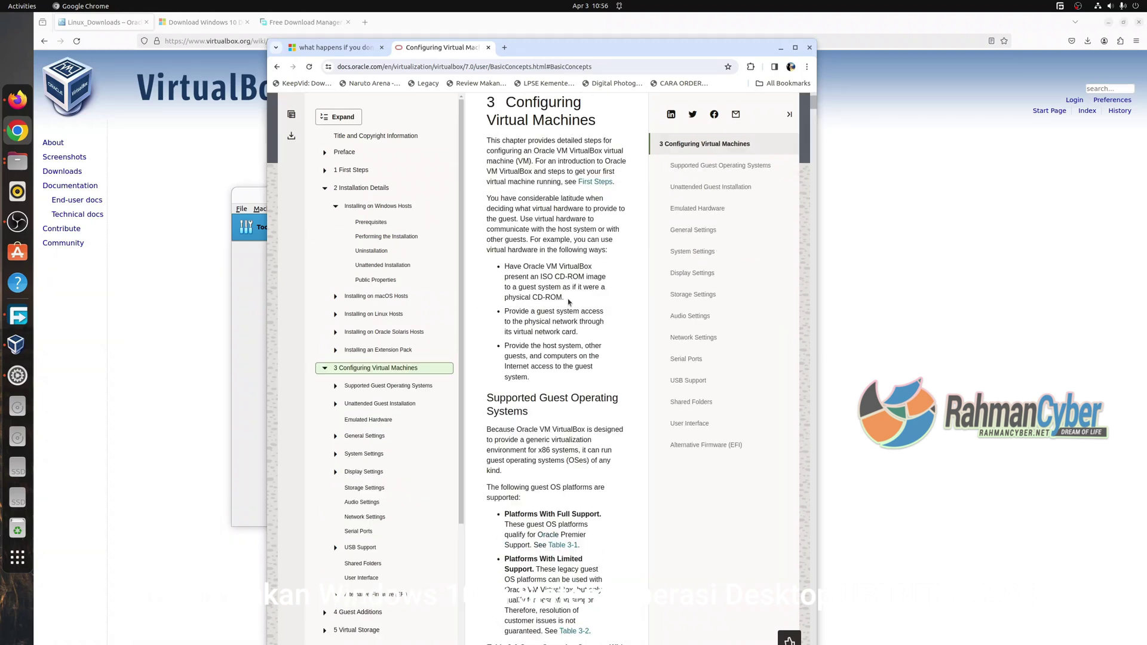
scroll(571, 311, down, 5)
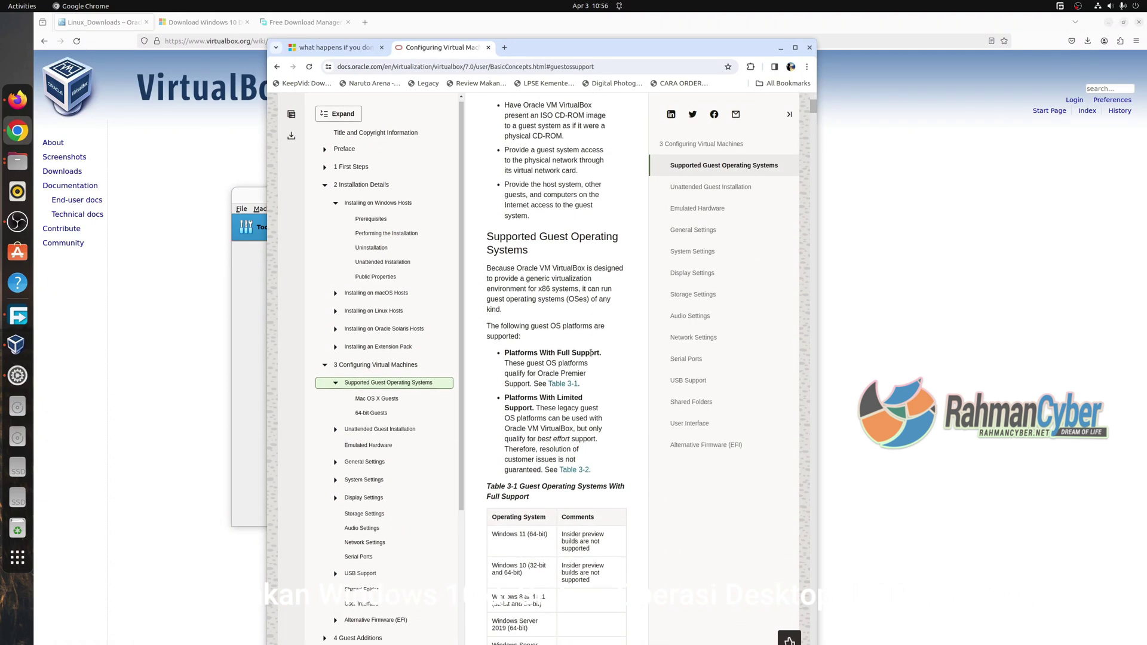
scroll(594, 446, down, 3)
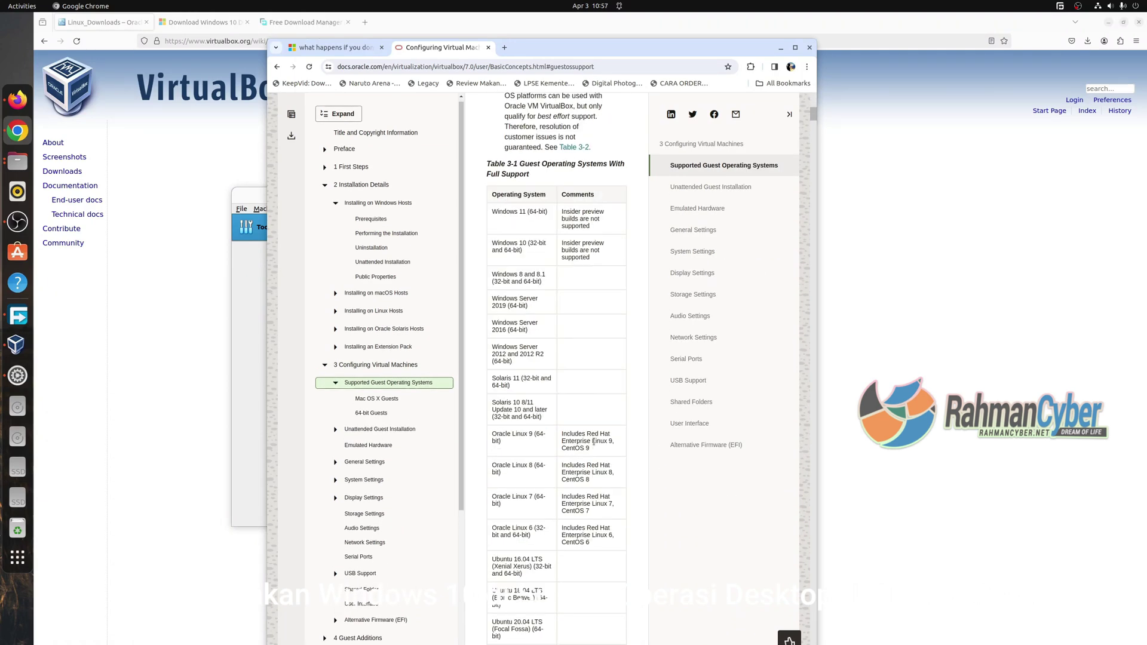
scroll(593, 442, down, 5)
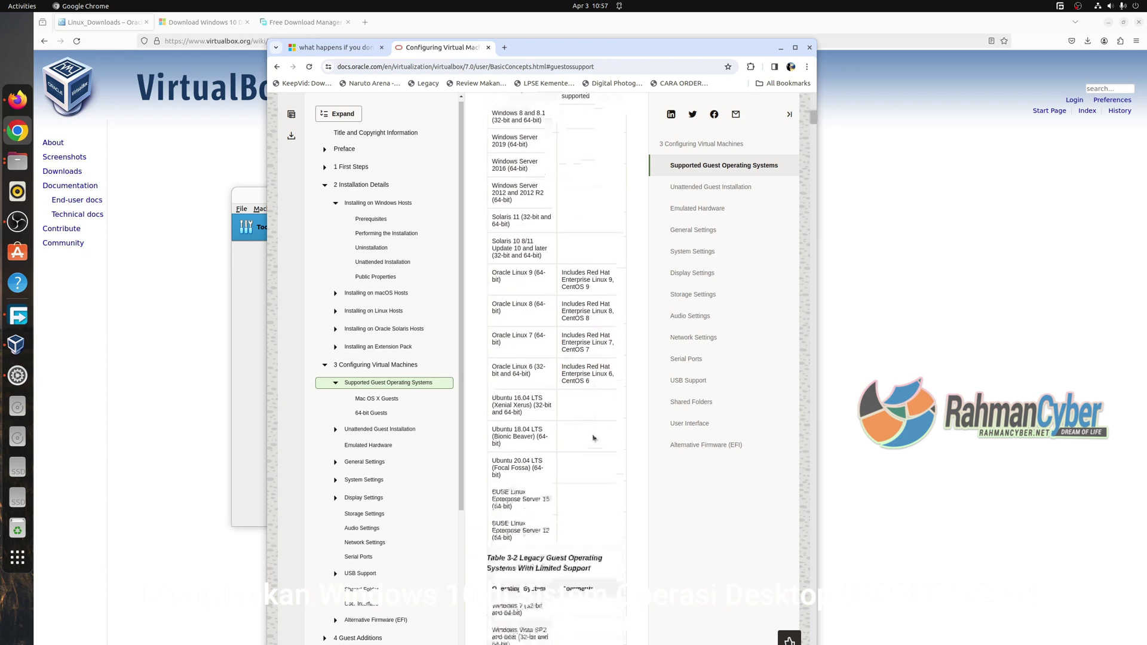
Open the Unattended Guest Installation section, then bring up VirtualBox's global Preferences.
click(393, 431)
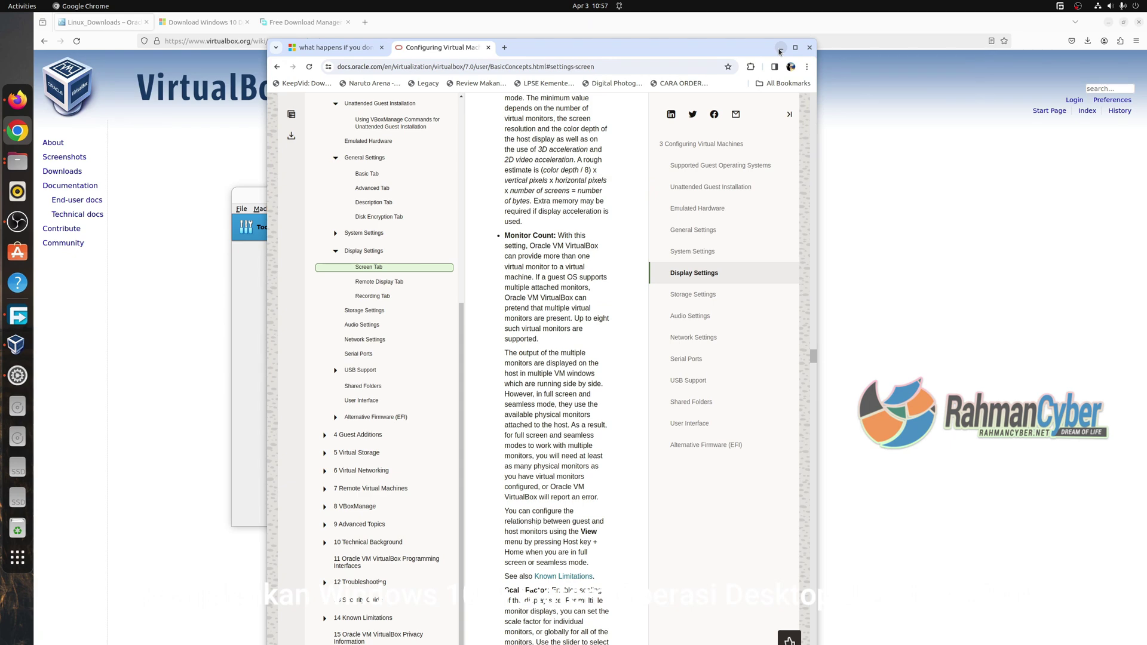
click(781, 48)
click(443, 226)
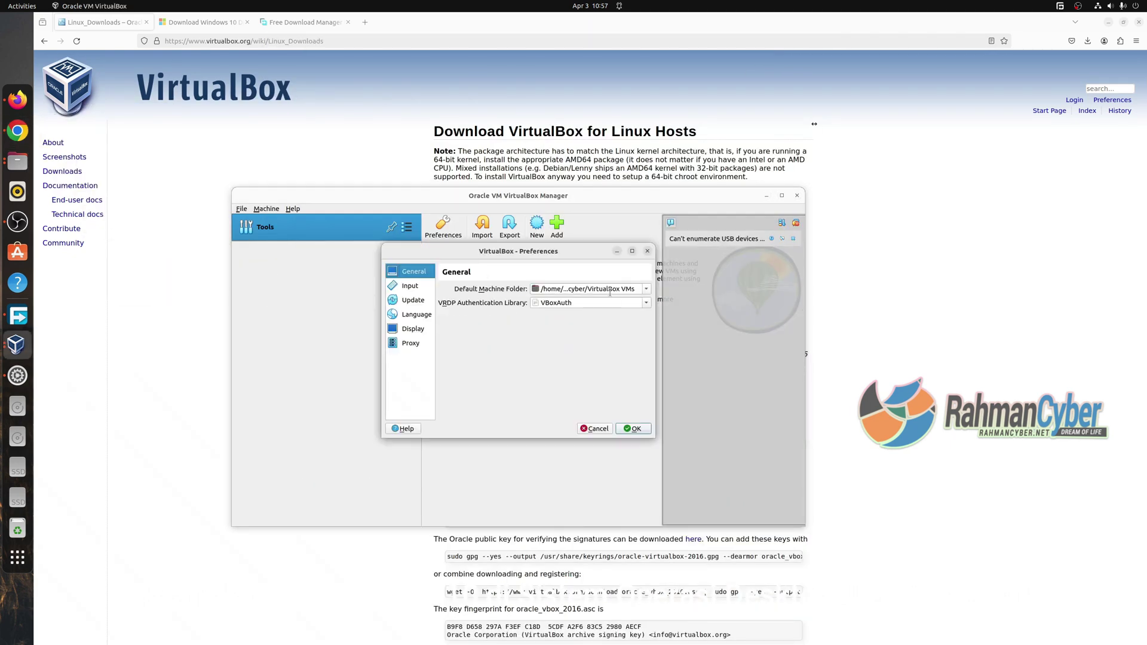
Review the General, Input, Update, Language, Display and Proxy preference pages, including maximum guest screen size options.
click(586, 292)
drag(594, 289, 660, 290)
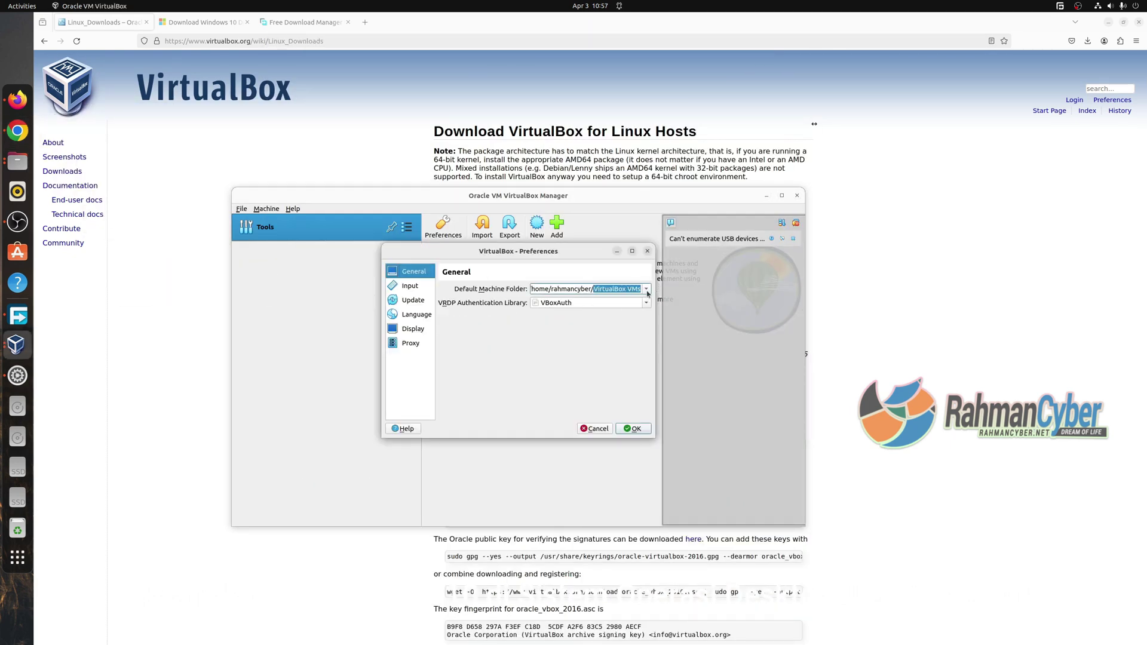
click(422, 286)
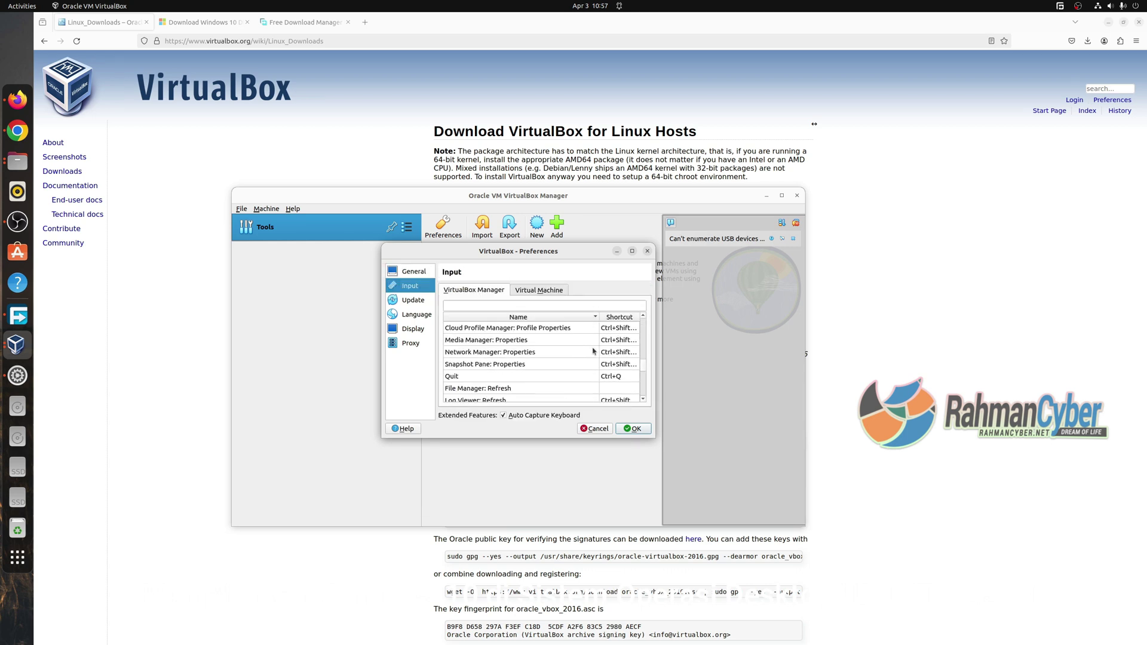
click(413, 300)
click(420, 316)
click(413, 328)
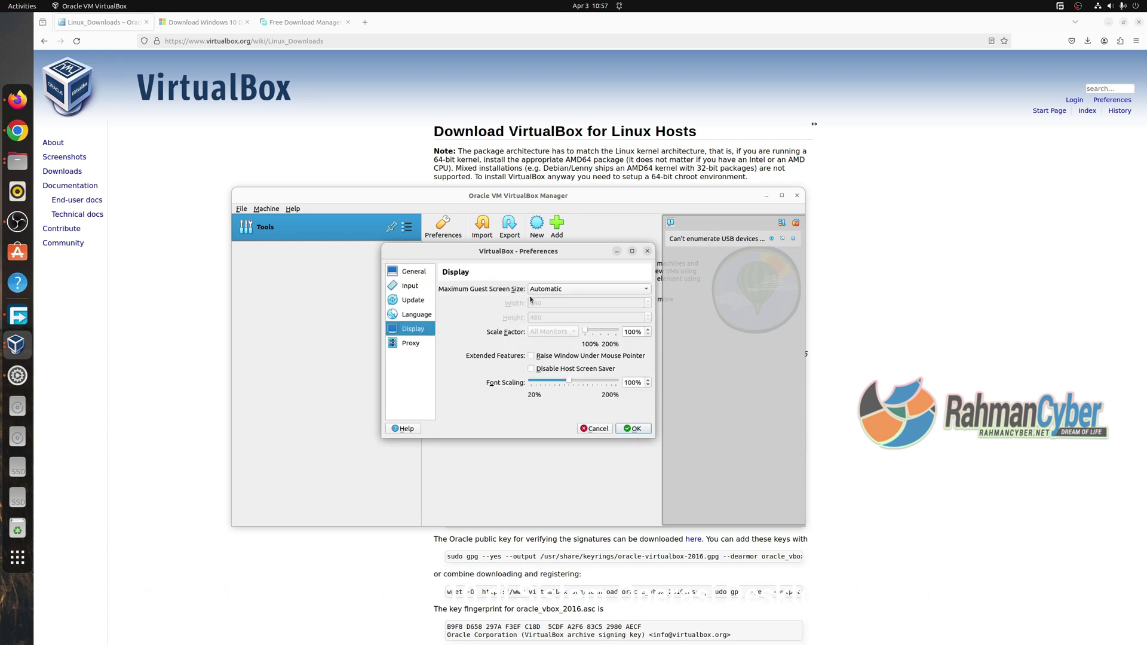
click(568, 291)
click(499, 303)
click(410, 343)
click(413, 271)
Close Preferences and choose Machine > Add to browse for a virtual machine file.
click(633, 429)
click(266, 208)
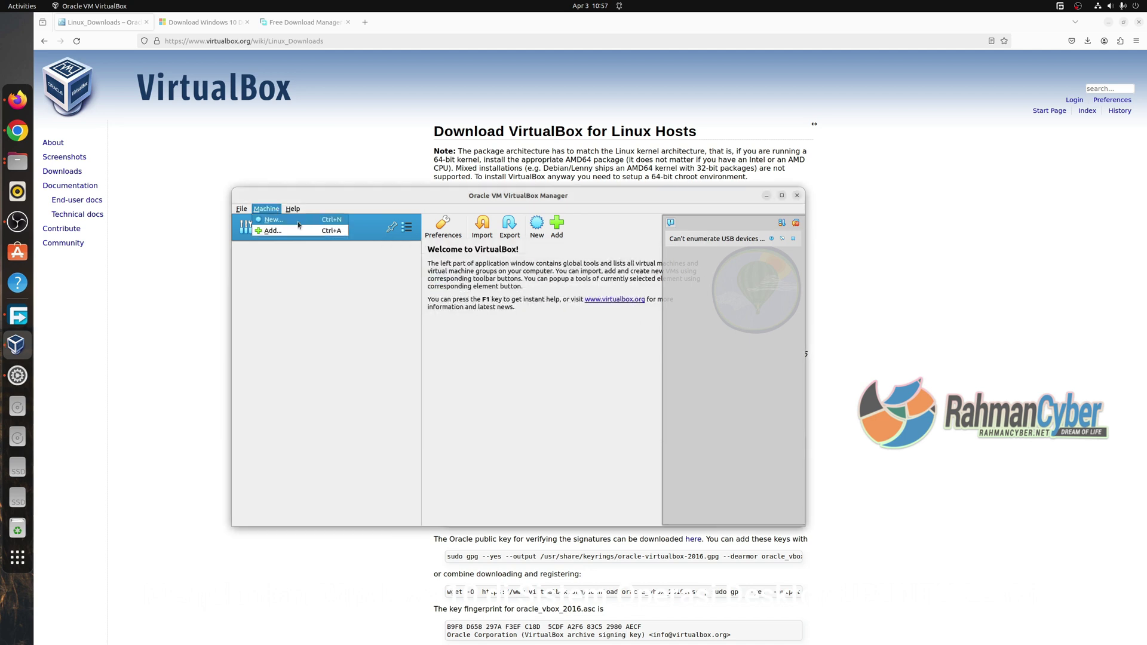
click(309, 230)
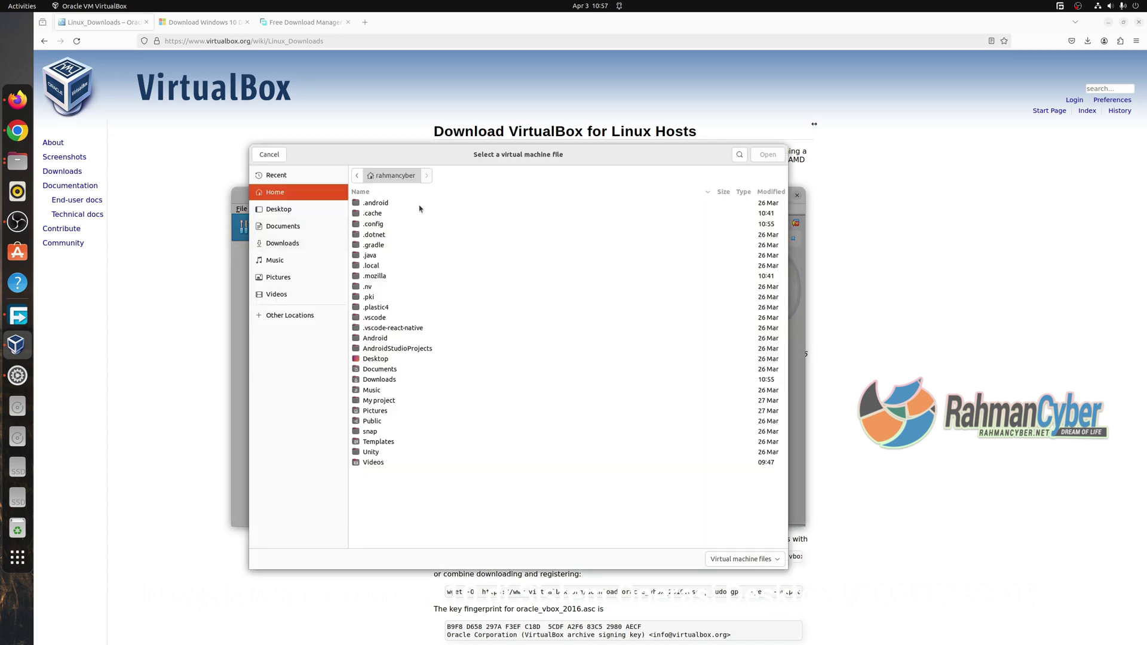
Cancel adding an existing machine, start a new VM, and enter its Windows 10 machine name.
drag(547, 166, 587, 184)
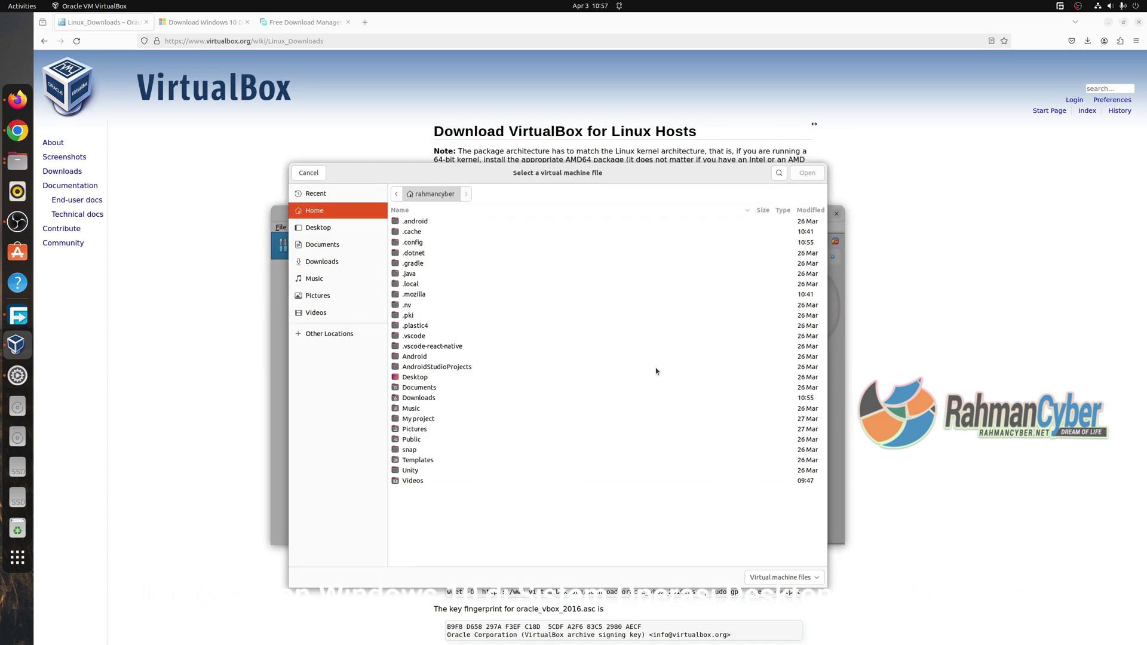
click(308, 173)
click(575, 251)
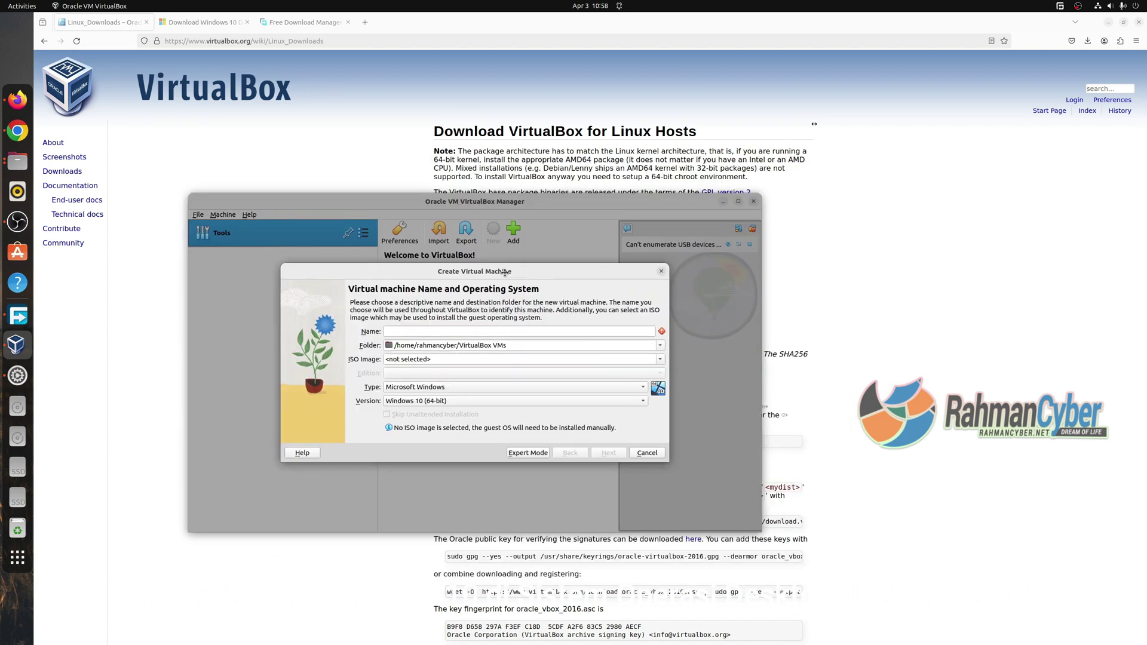
text(windows)
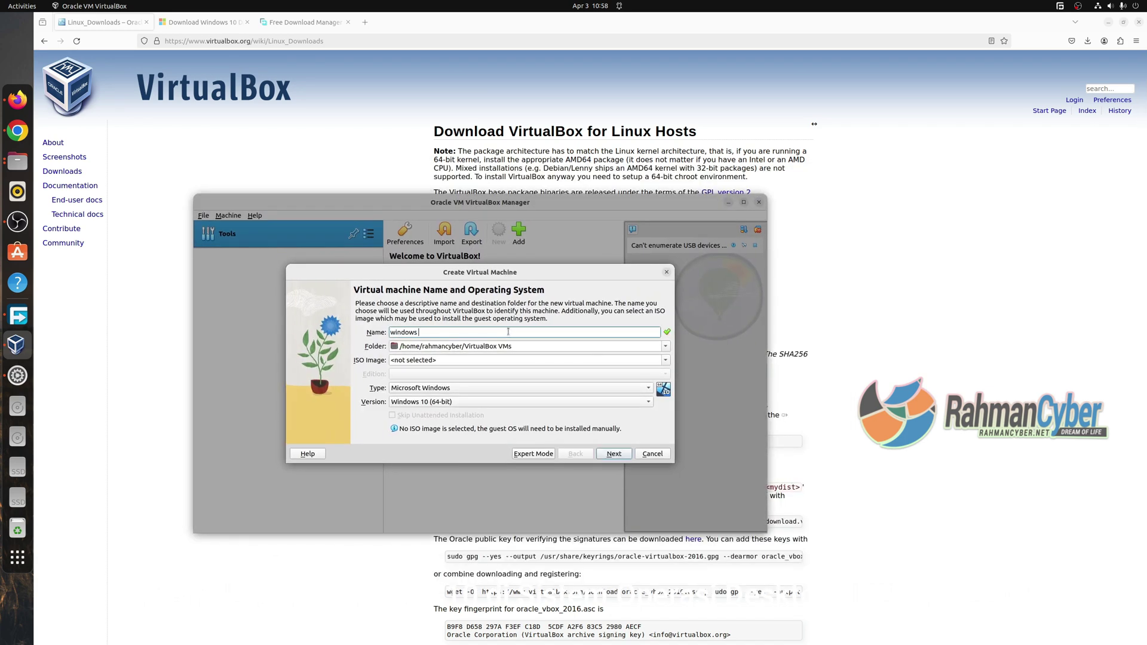
text( 10 rahmancyber)
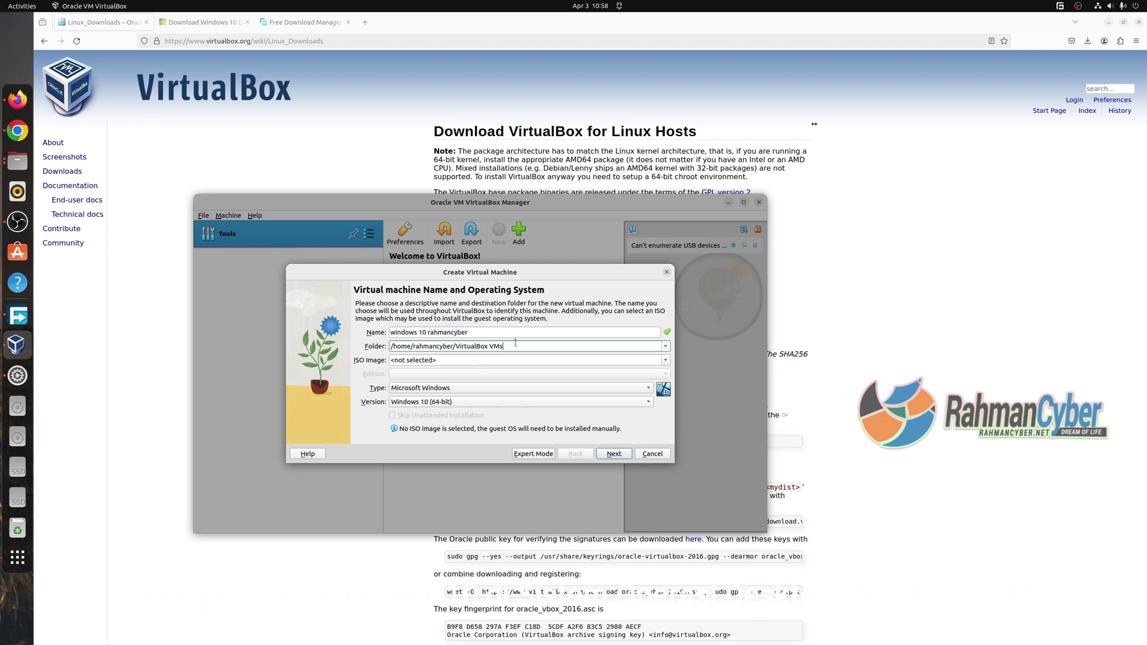
drag(504, 346, 391, 346)
click(397, 347)
Pick Win10_22H2_English_x64v1.iso from Downloads as the ISO image.
click(17, 161)
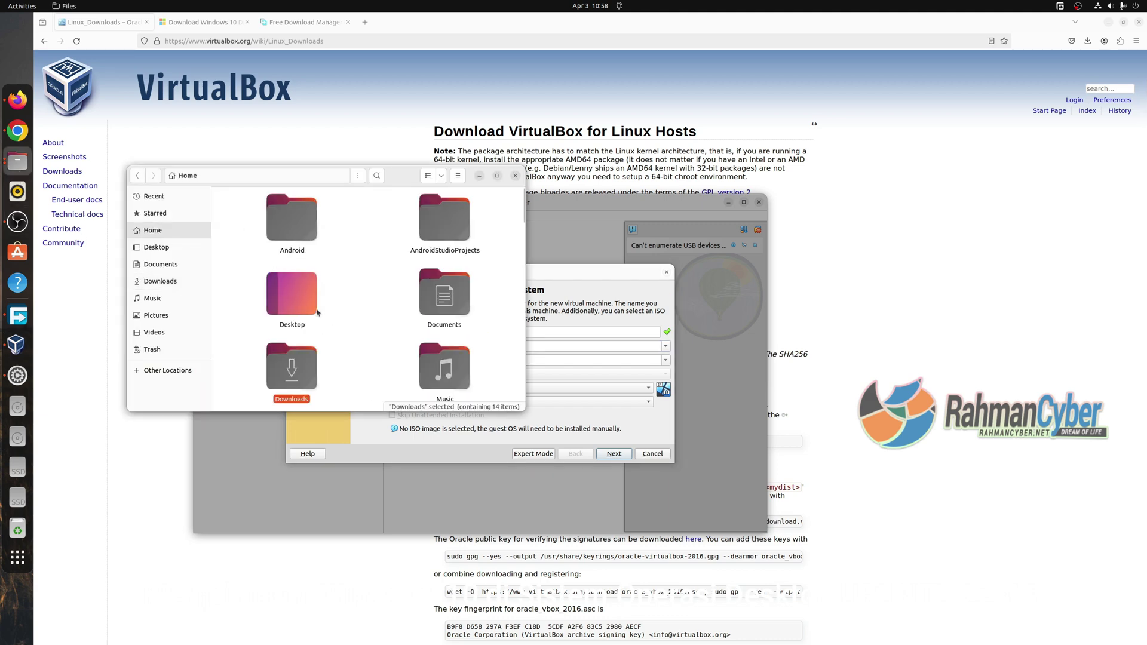
key(ctrl+w)
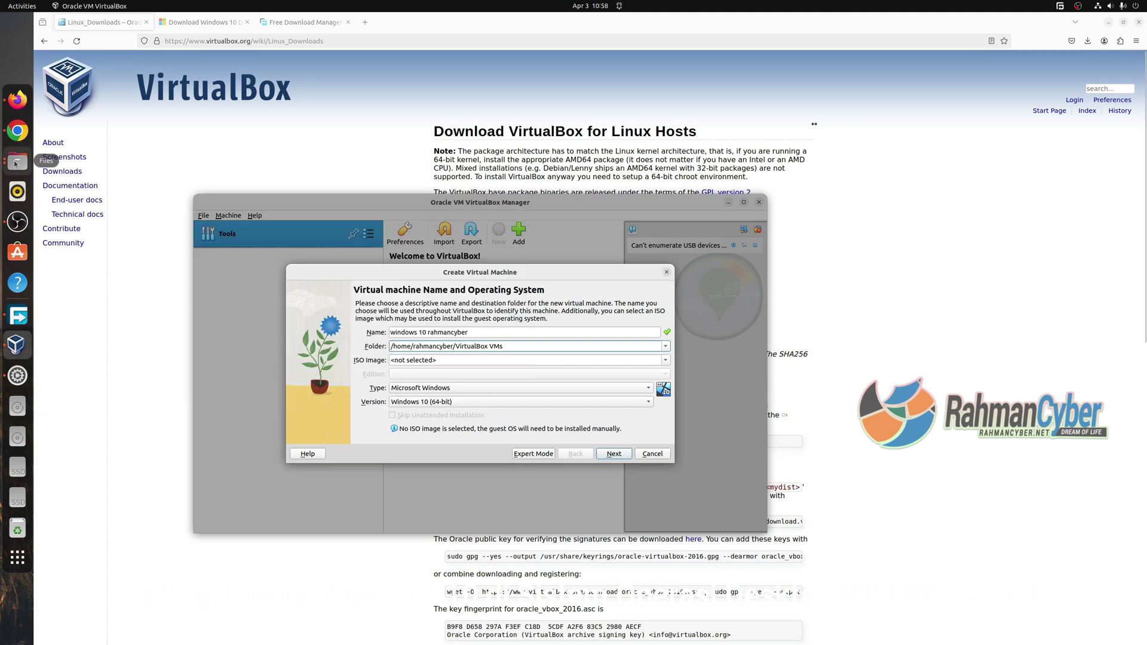
click(17, 161)
scroll(447, 317, down, 5)
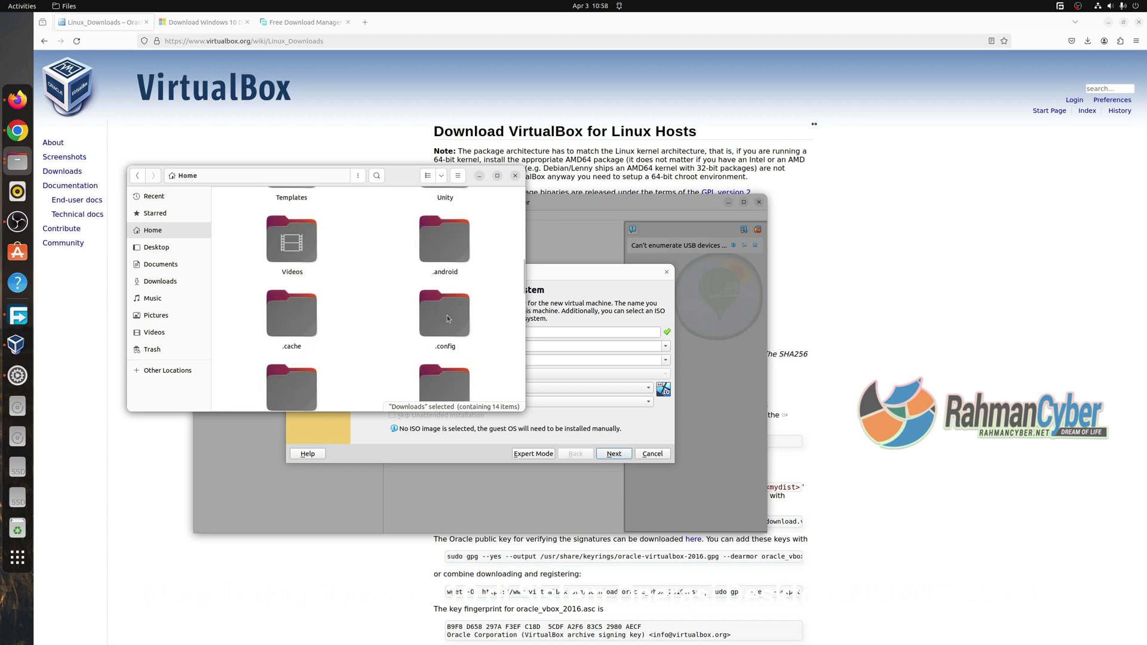
scroll(447, 315, down, 3)
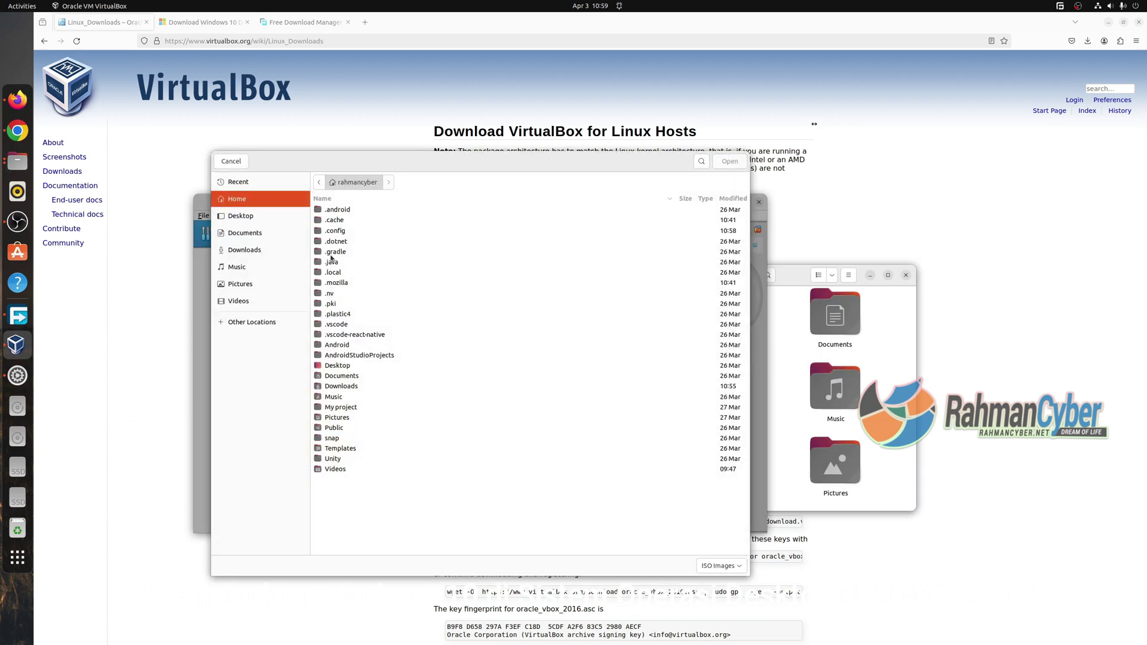
click(266, 248)
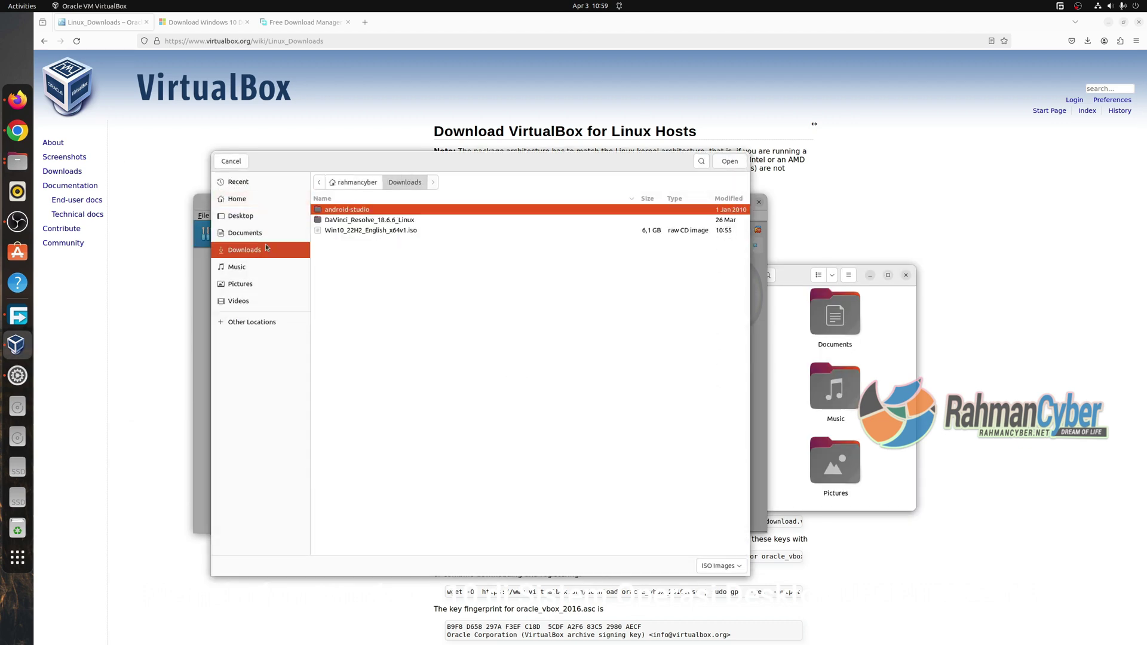
click(348, 232)
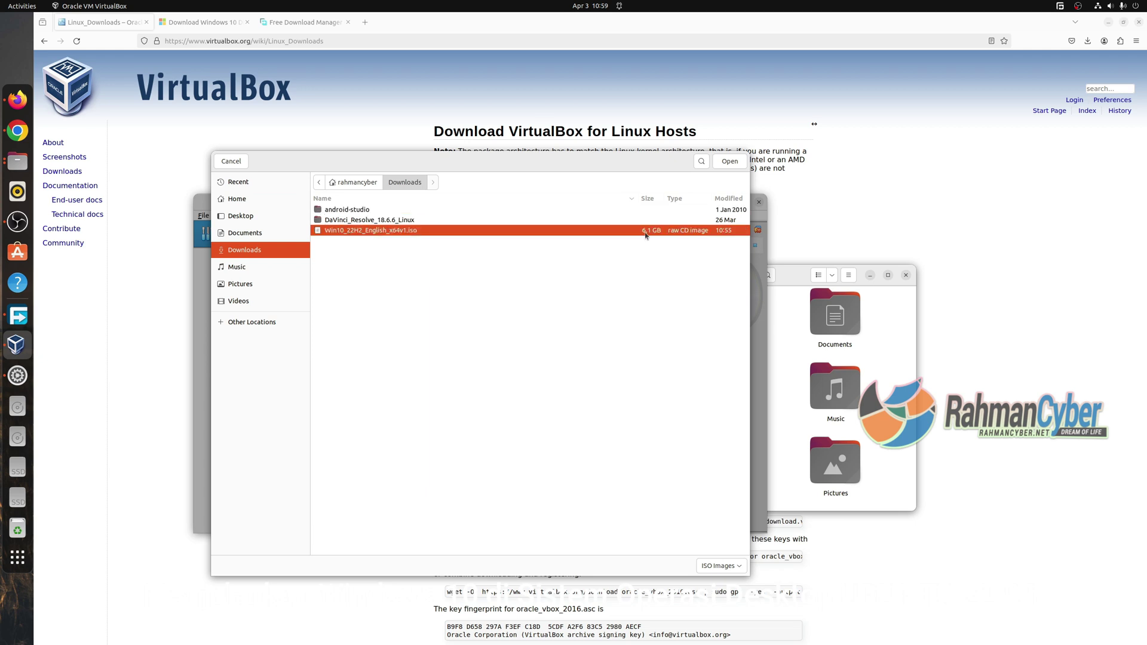
click(729, 161)
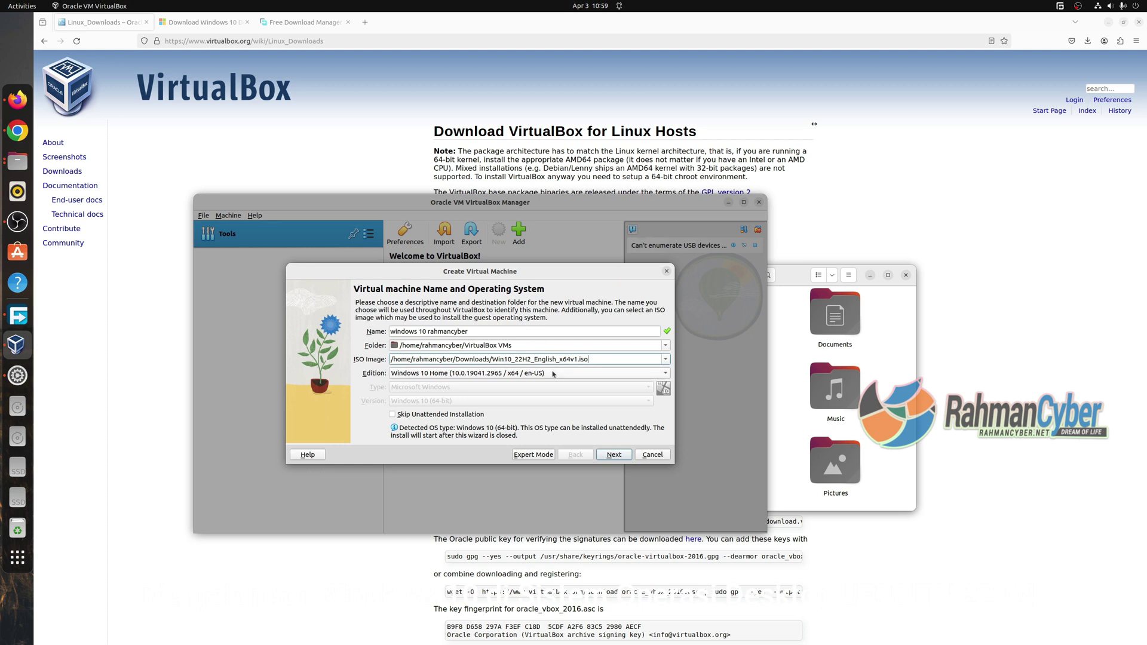
Set the edition to Windows 10 Pro and continue to unattended install setup.
click(513, 374)
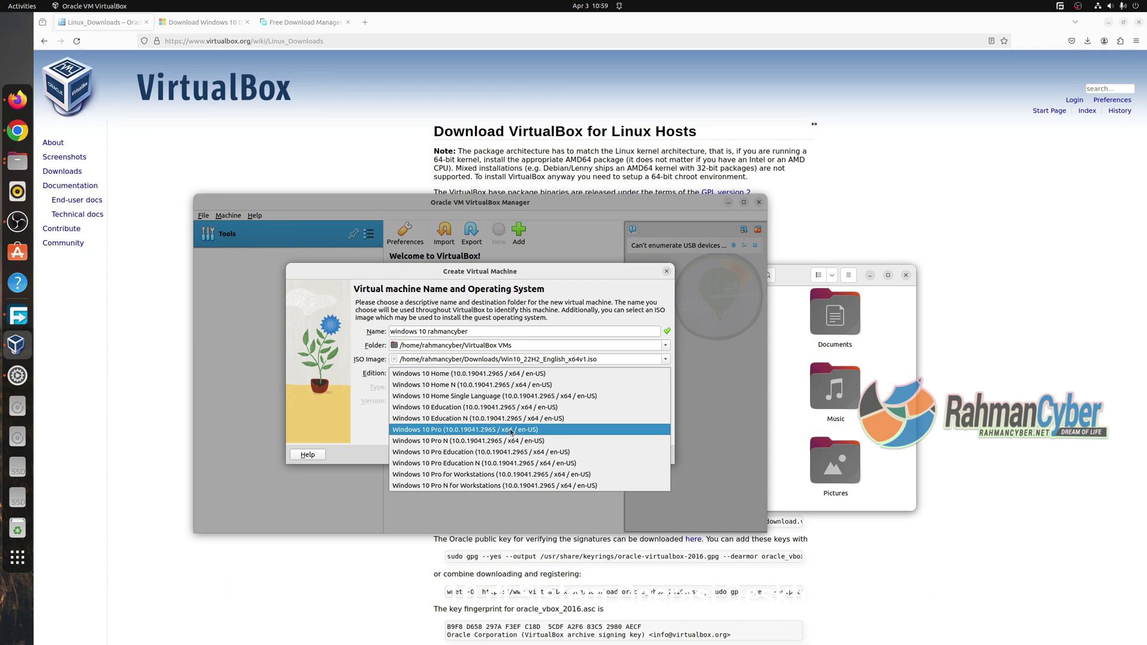
click(510, 430)
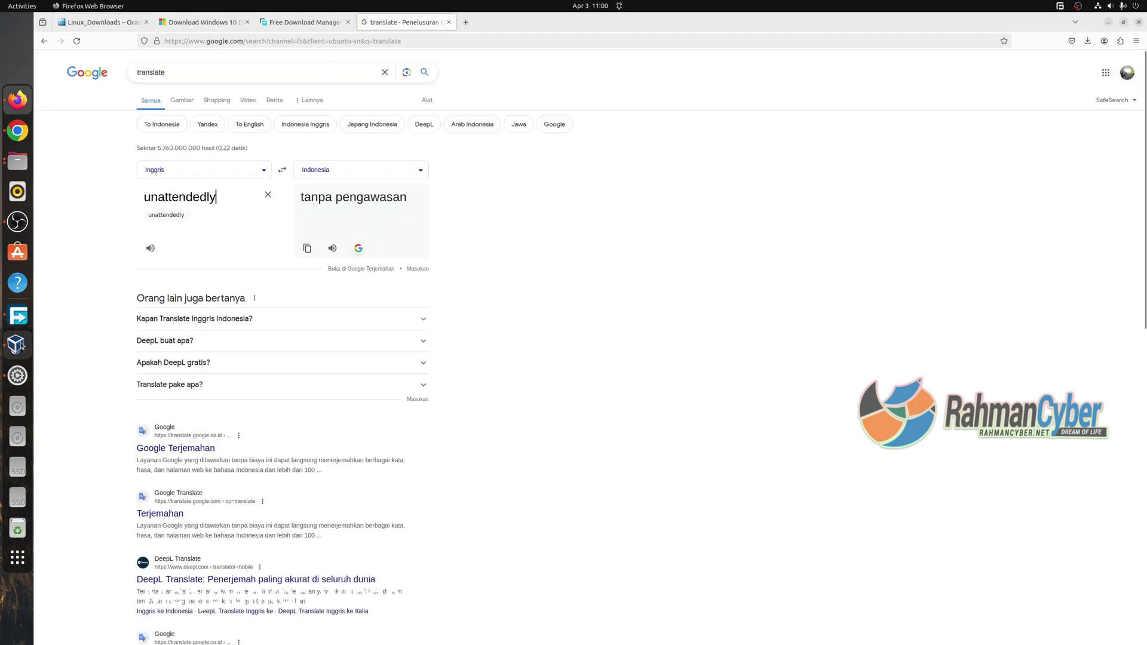
key(alt+Tab)
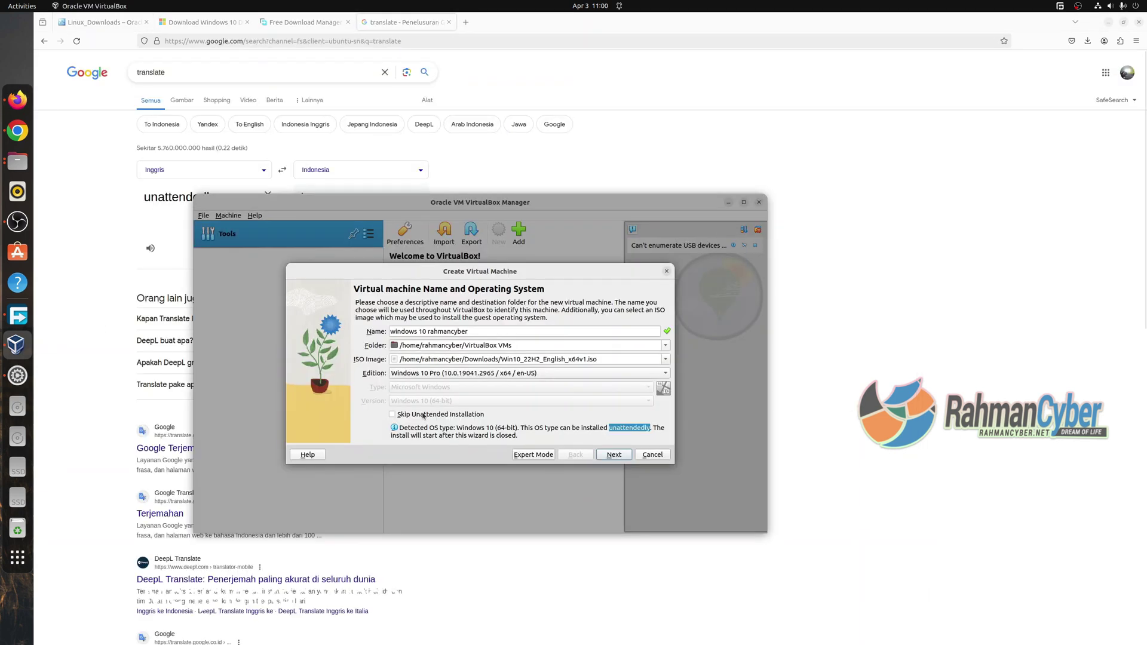
click(613, 455)
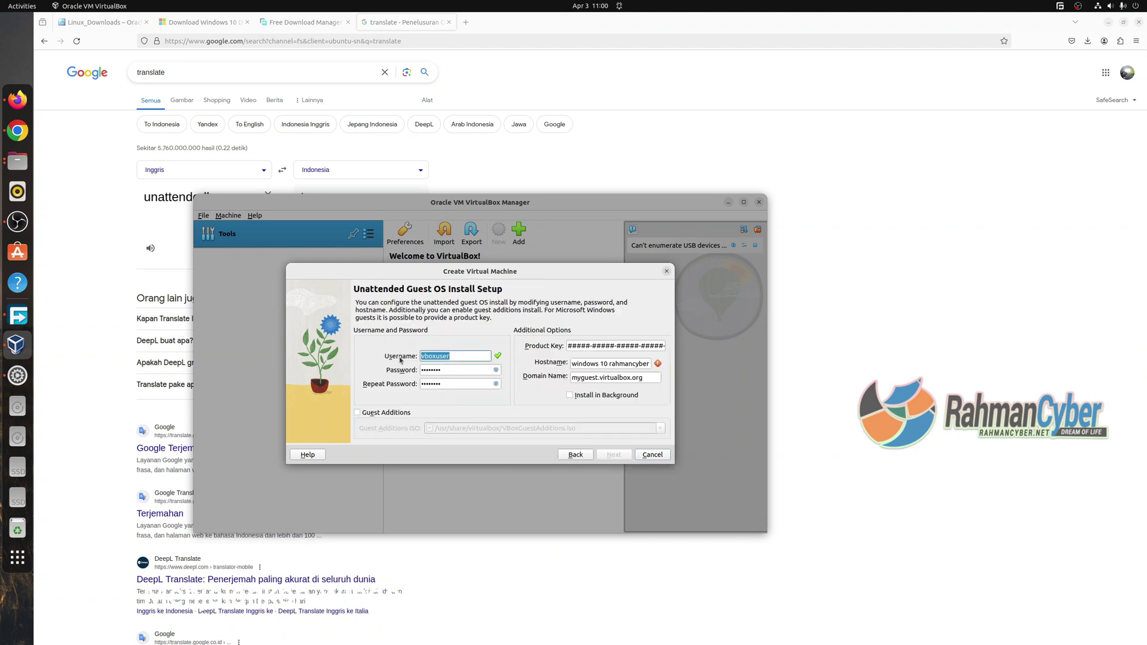
Enter the guest user name, show passwords, and strip the 'windows 10' prefix from the hostname.
text(rahmancyber)
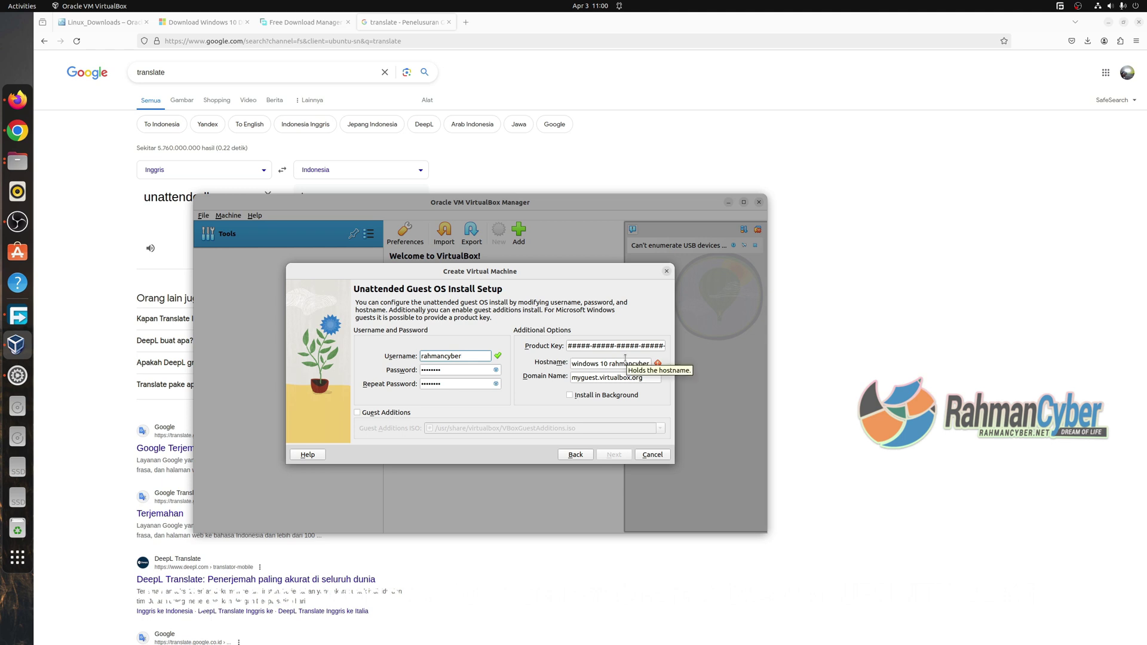
click(495, 370)
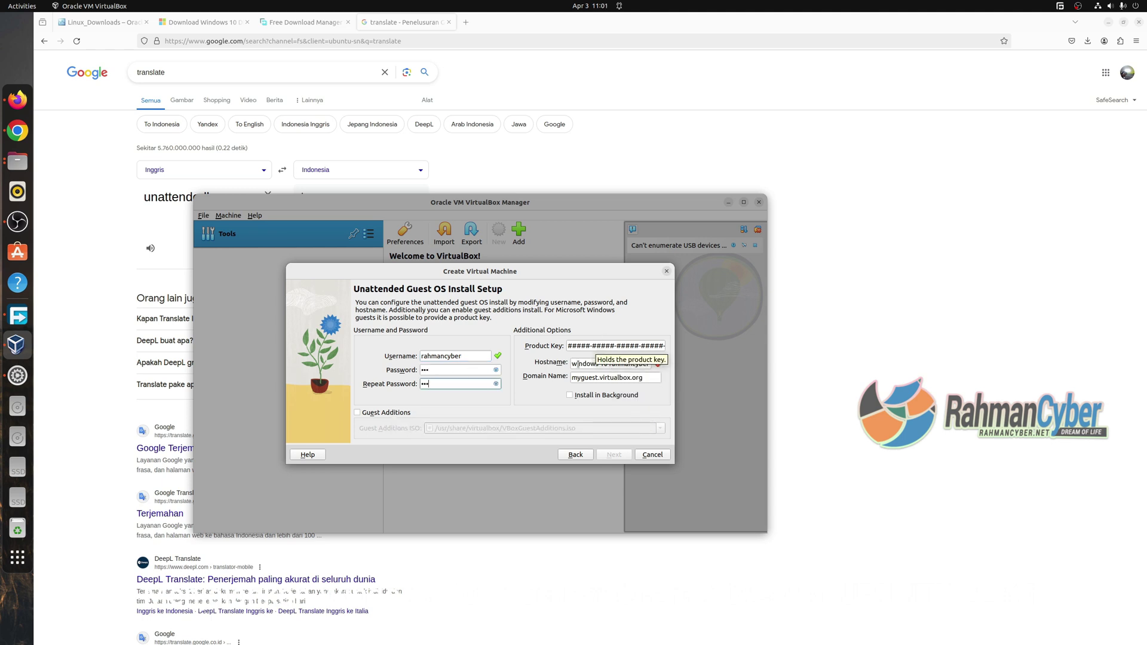
key(Tab)
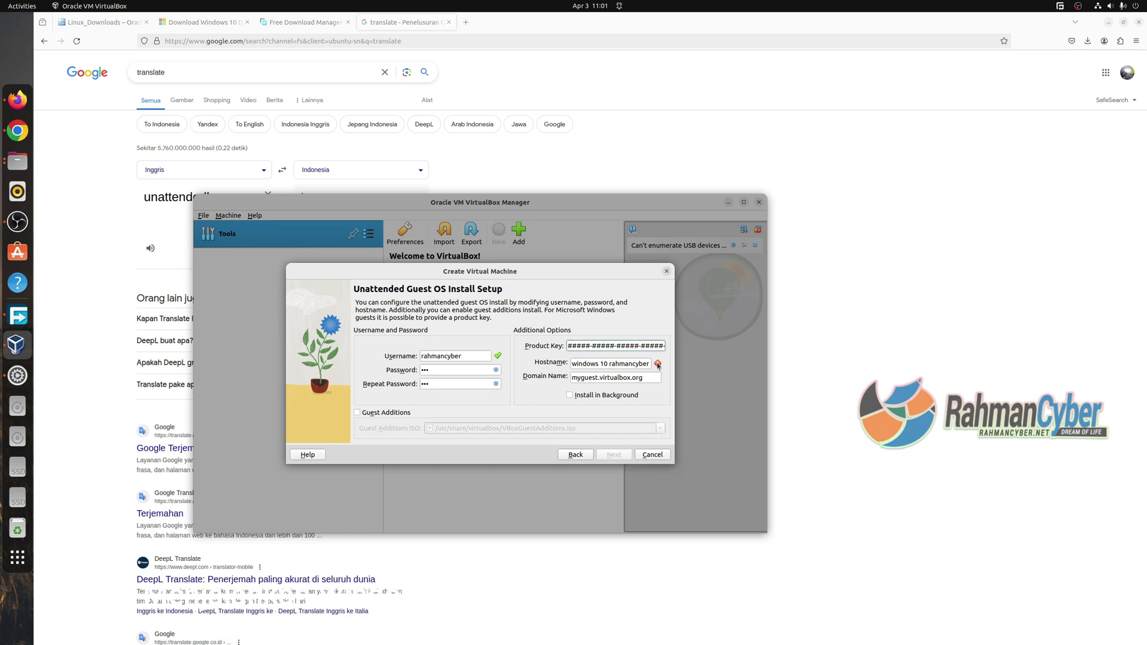
drag(611, 364, 508, 359)
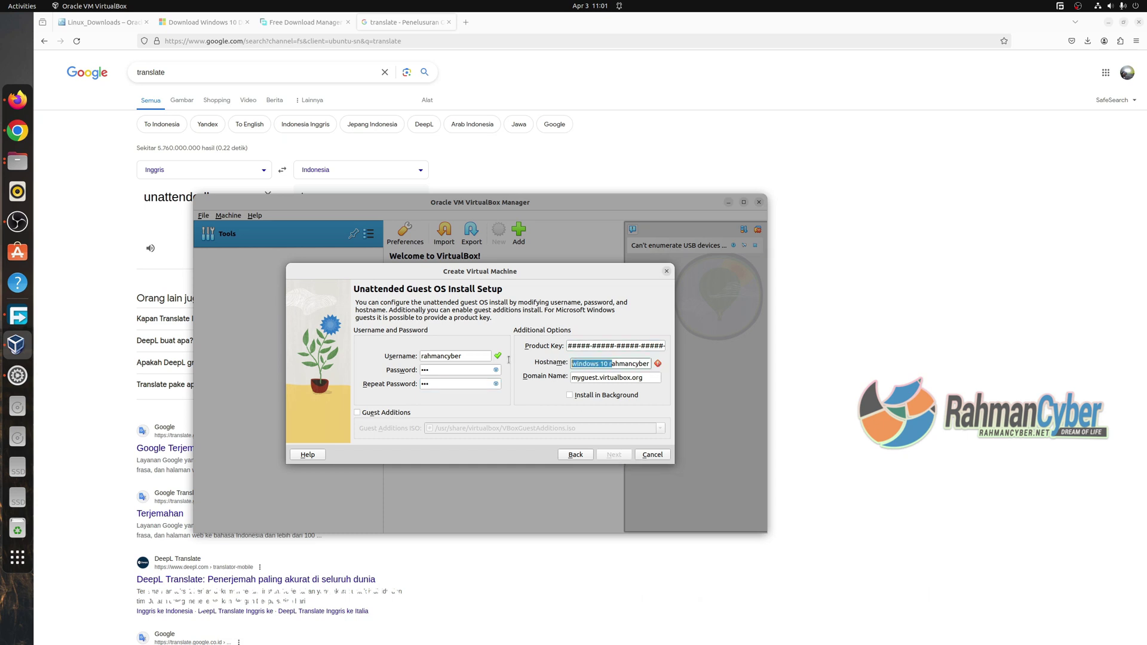
key(BackSpace)
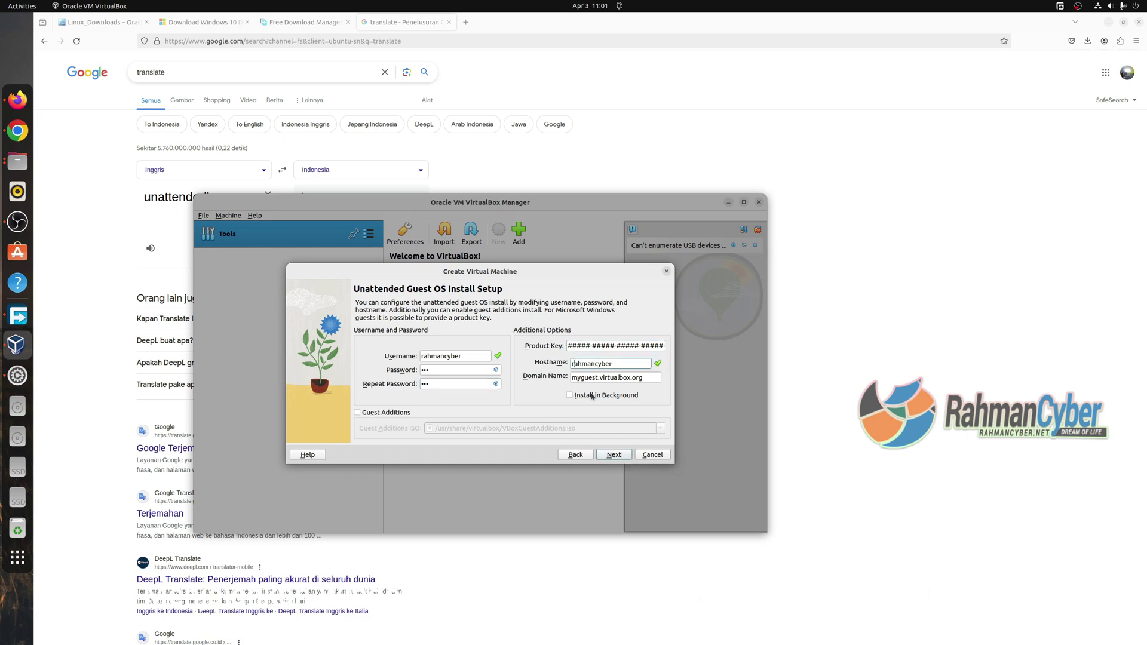
click(615, 454)
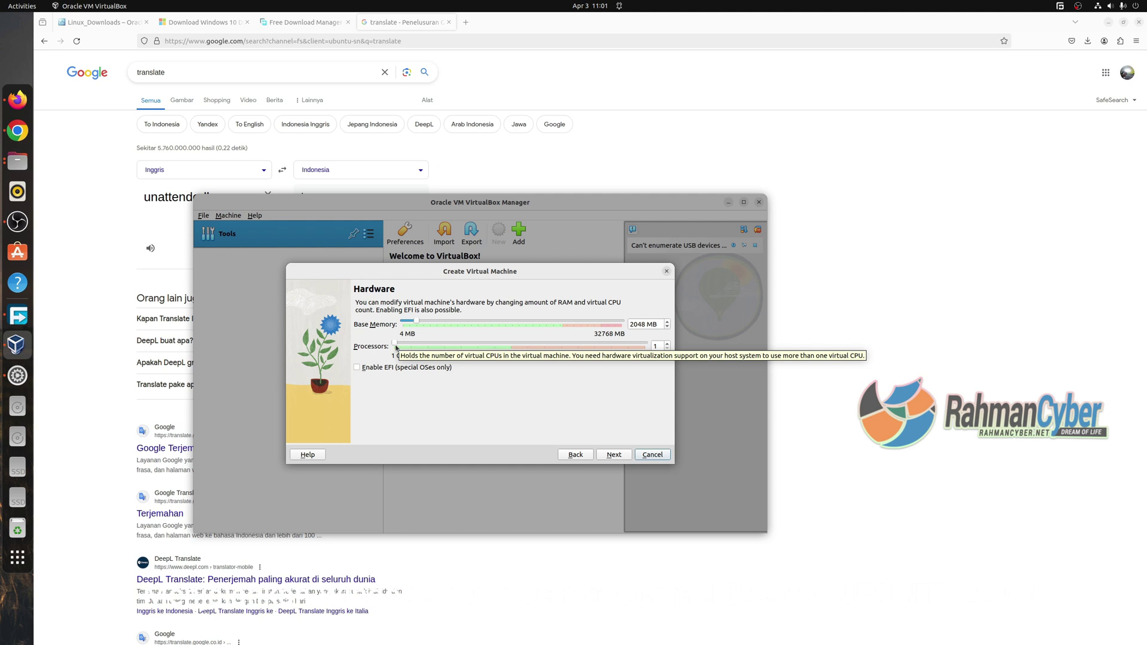
Drag the sliders to 8 processors and 8192 MB base memory.
click(396, 347)
drag(399, 349, 512, 351)
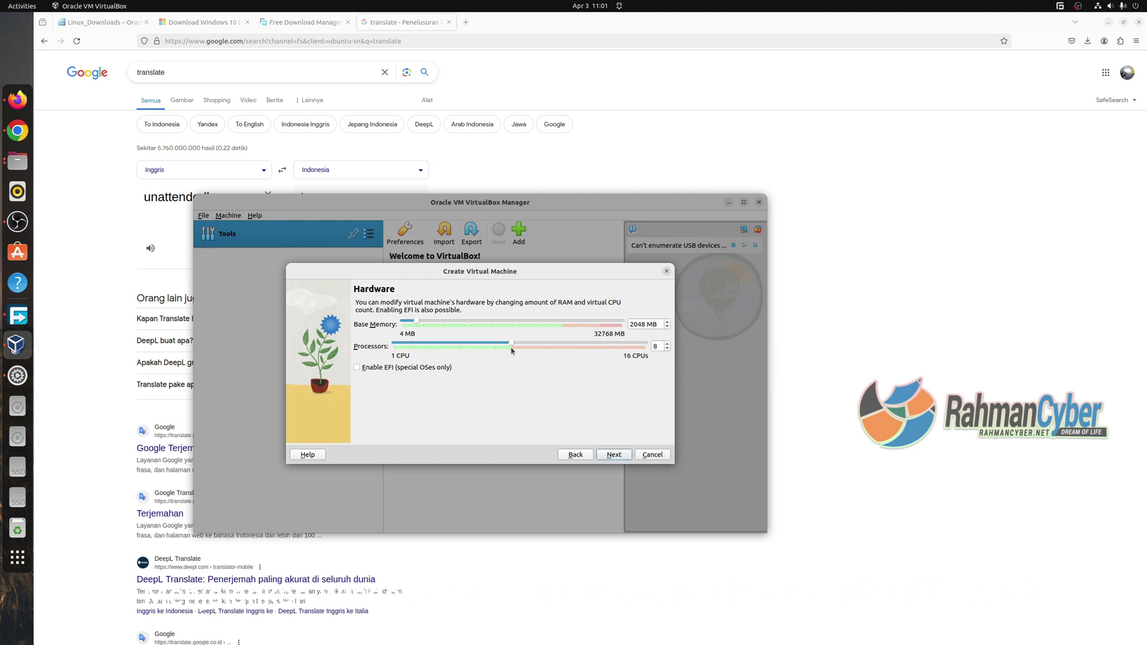
drag(416, 323, 458, 322)
Reach the Virtual Hard disk page and check the host drives' free space in Files.
click(621, 456)
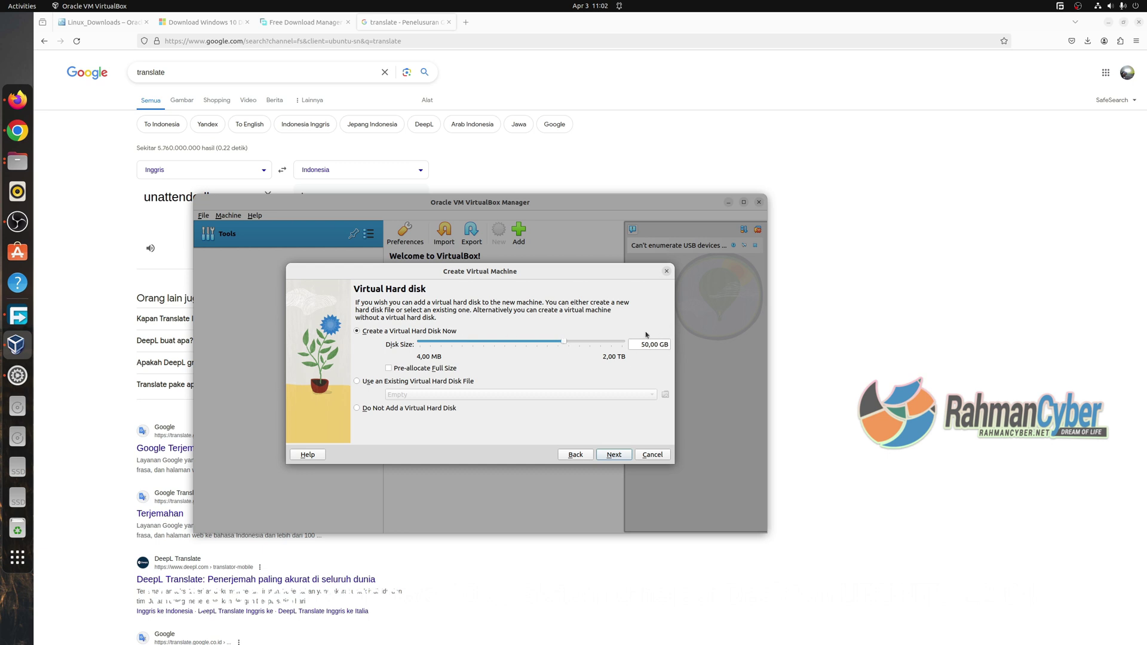
click(18, 161)
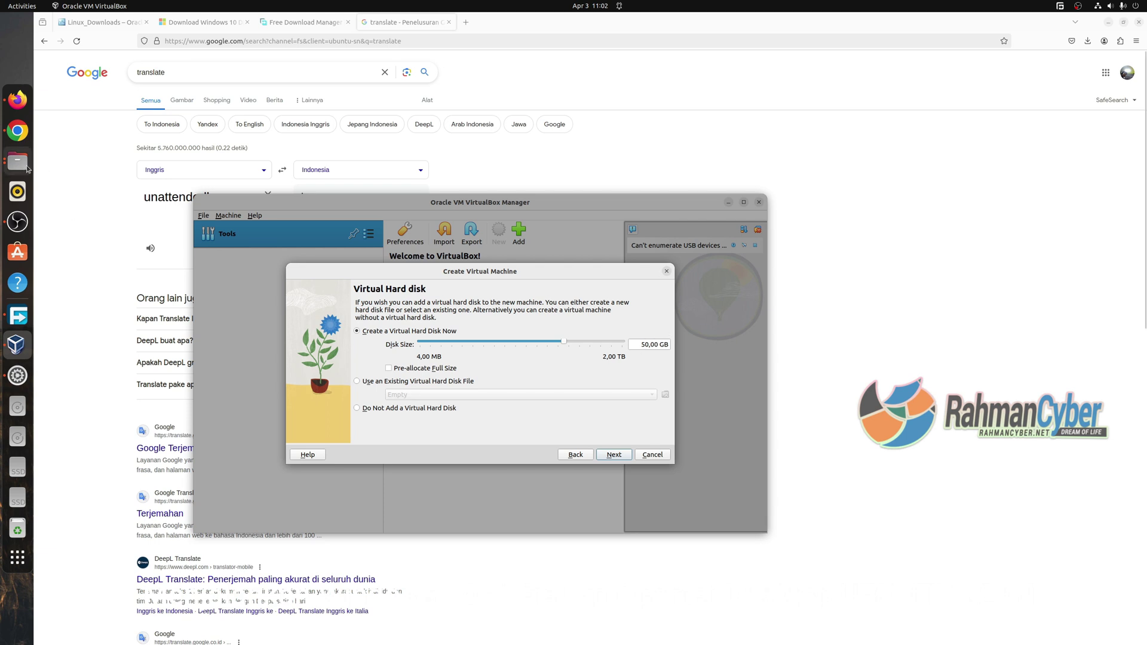
click(558, 469)
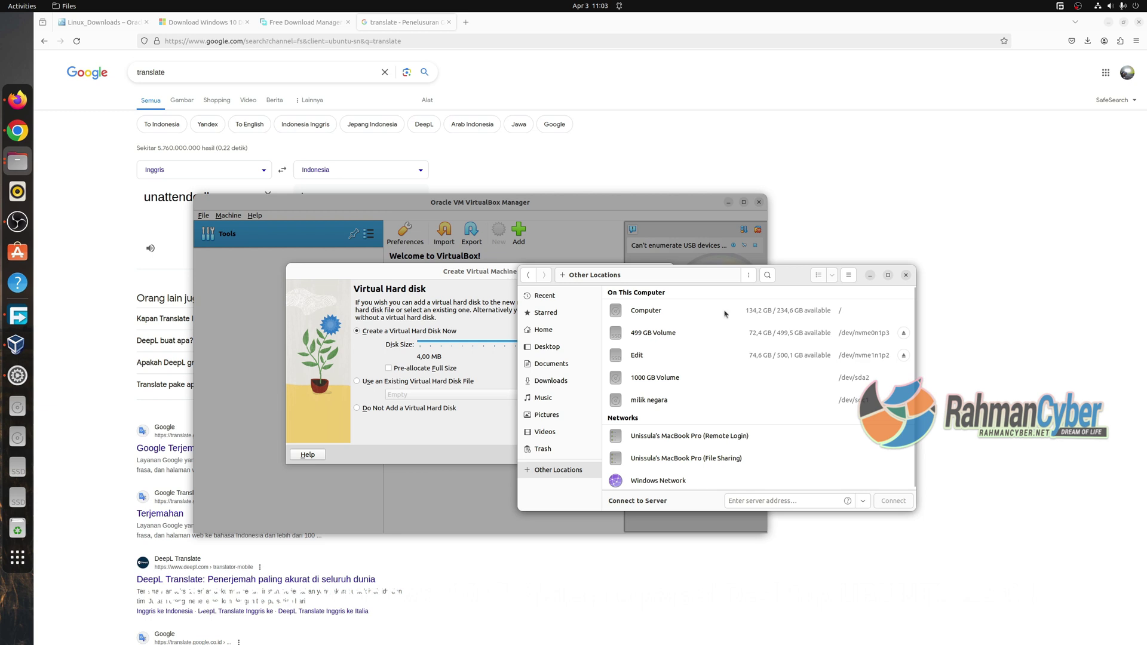
drag(711, 514, 711, 443)
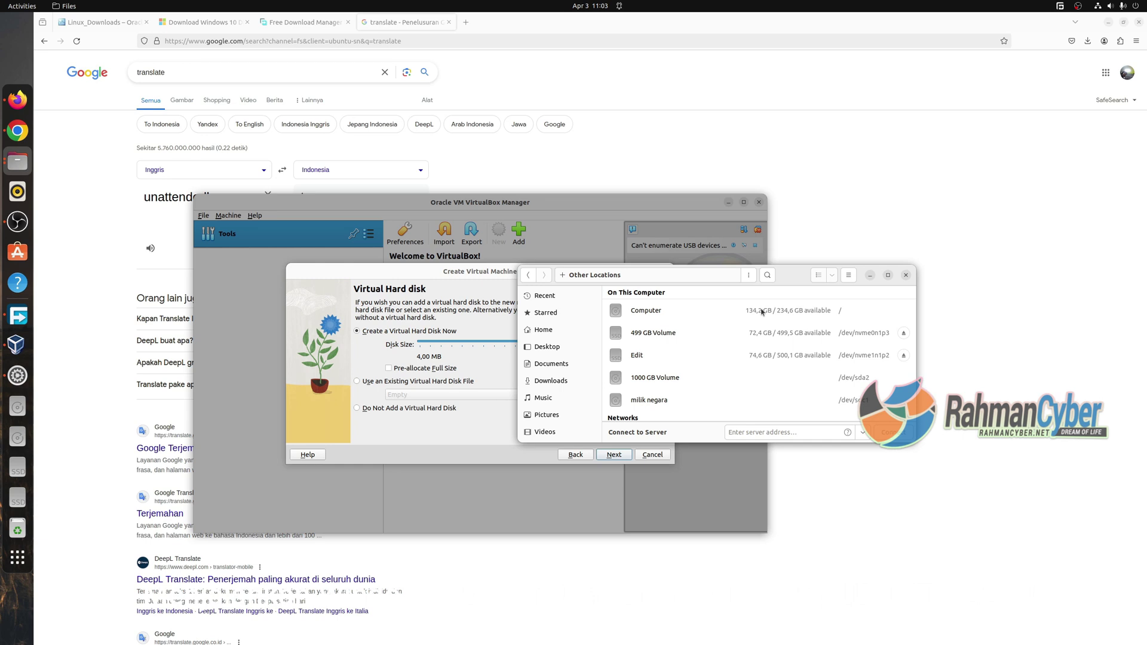
key(ctrl+w)
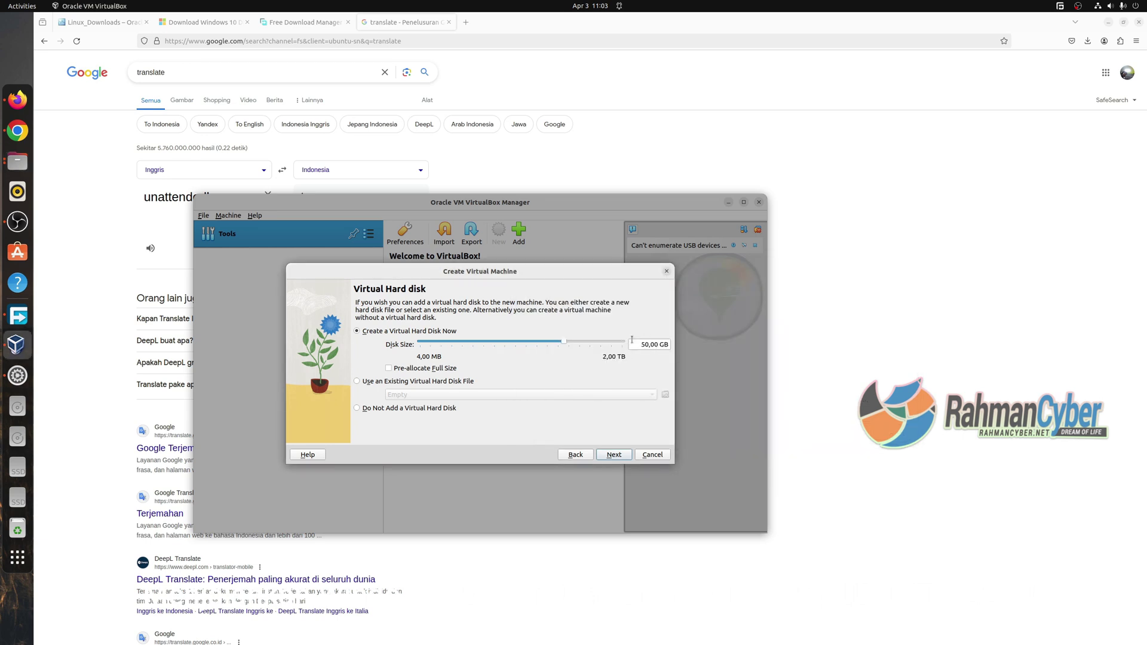
Reduce the virtual disk size and advance to the configuration summary.
drag(564, 341, 563, 345)
key(Return)
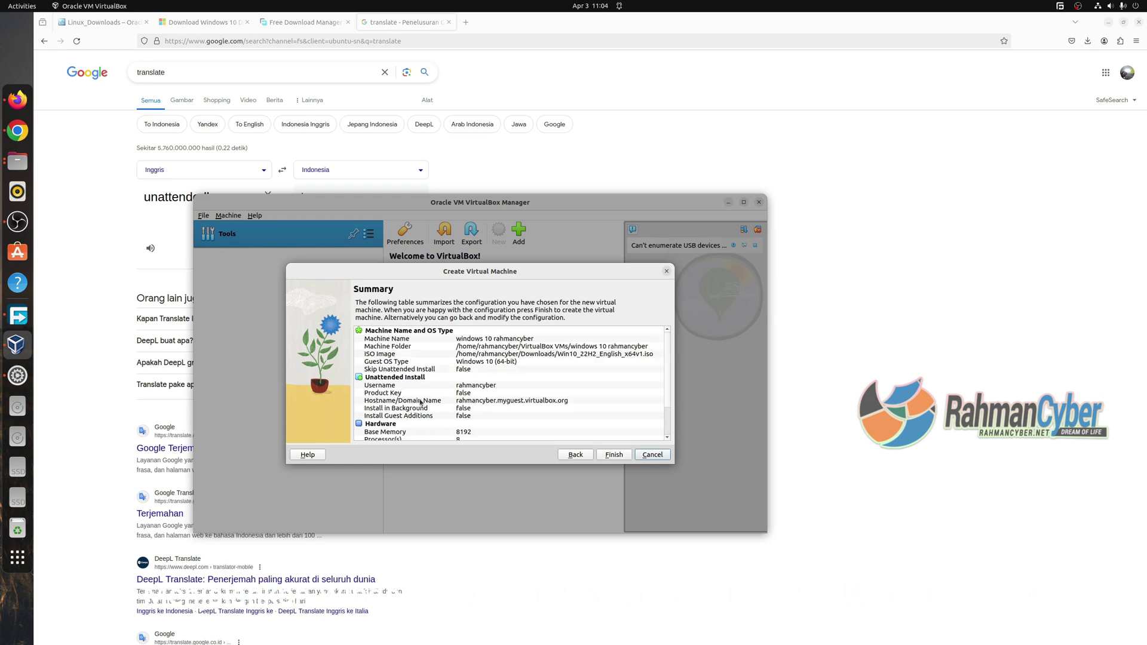
scroll(484, 410, down, 2)
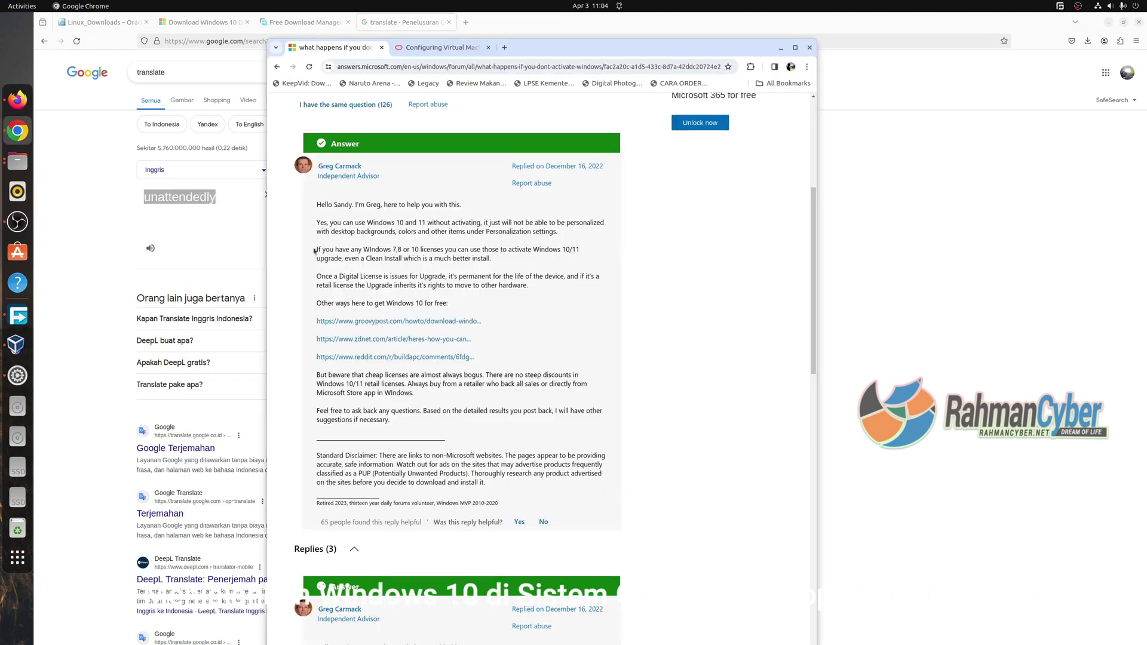
drag(317, 204, 575, 240)
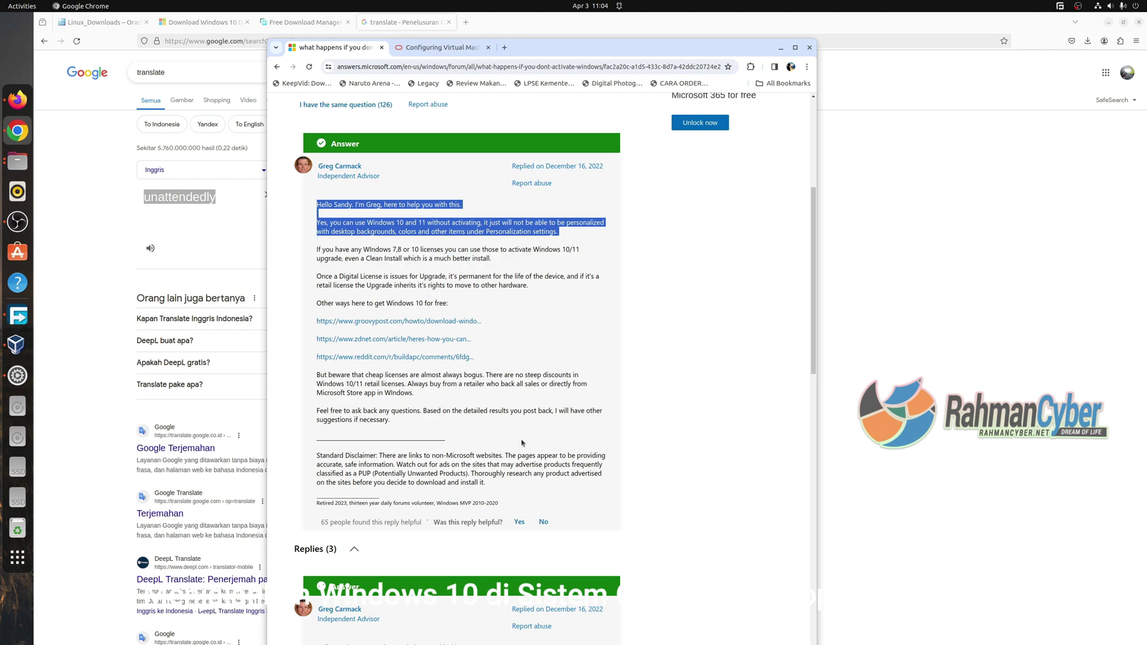
click(17, 344)
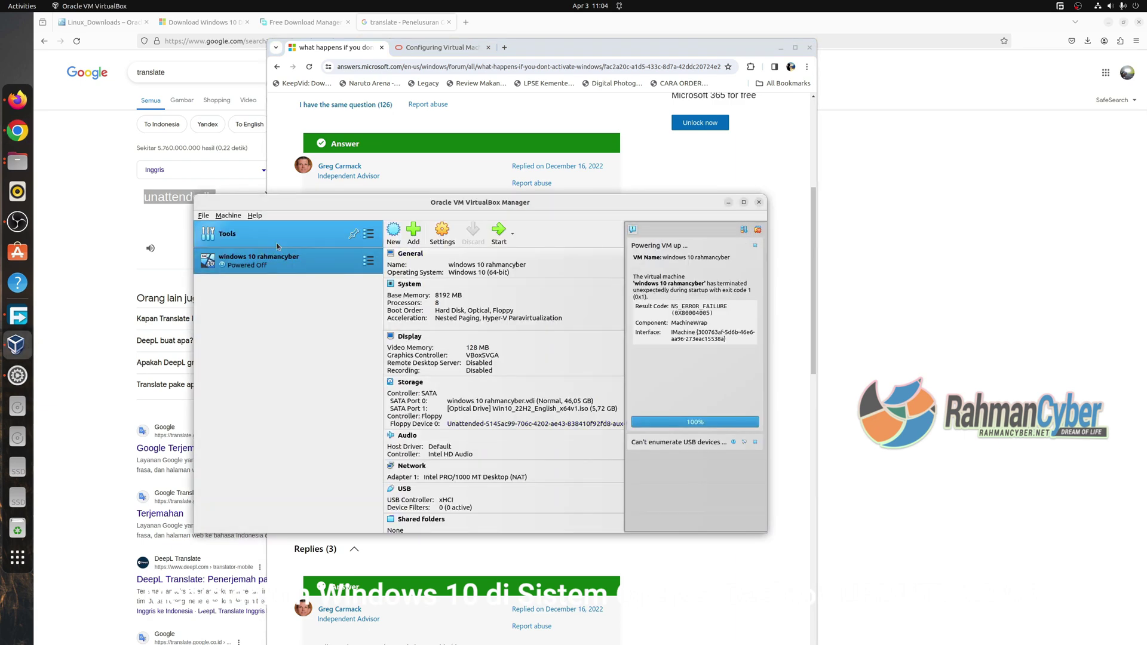
Move the suplibOsInit kernel driver error dialog aside and select its message text.
drag(550, 230, 396, 327)
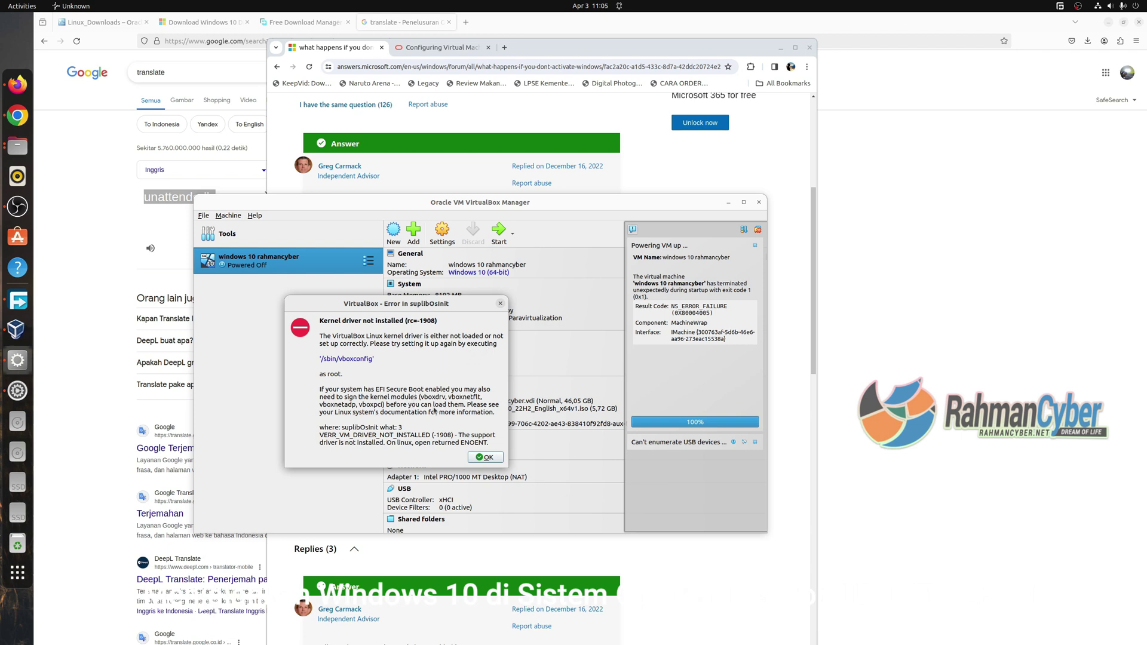
drag(378, 436, 482, 436)
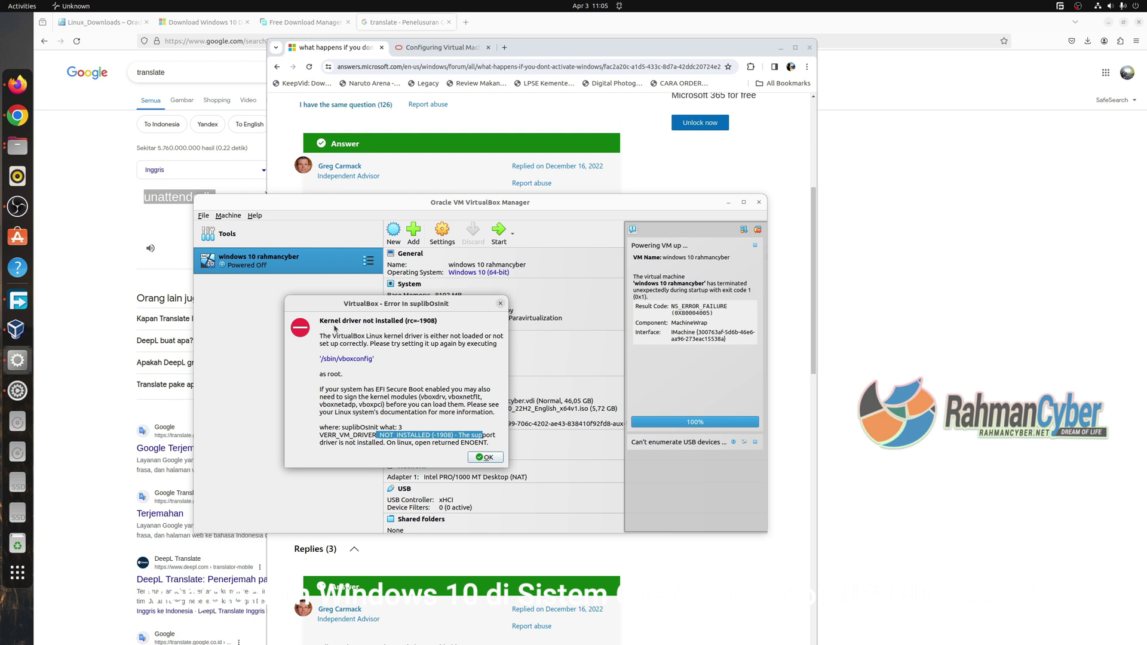
click(435, 322)
key(ctrl+a)
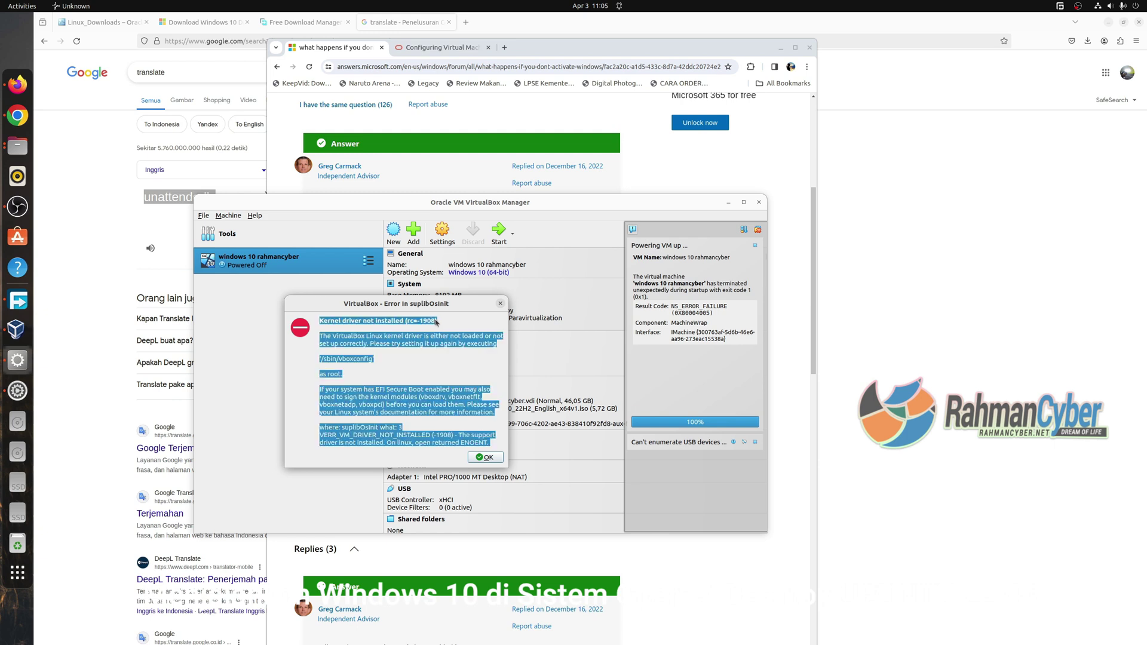
mouse_move(436, 323)
mouse_down()
mouse_move(319, 326)
mouse_move(440, 326)
mouse_up()
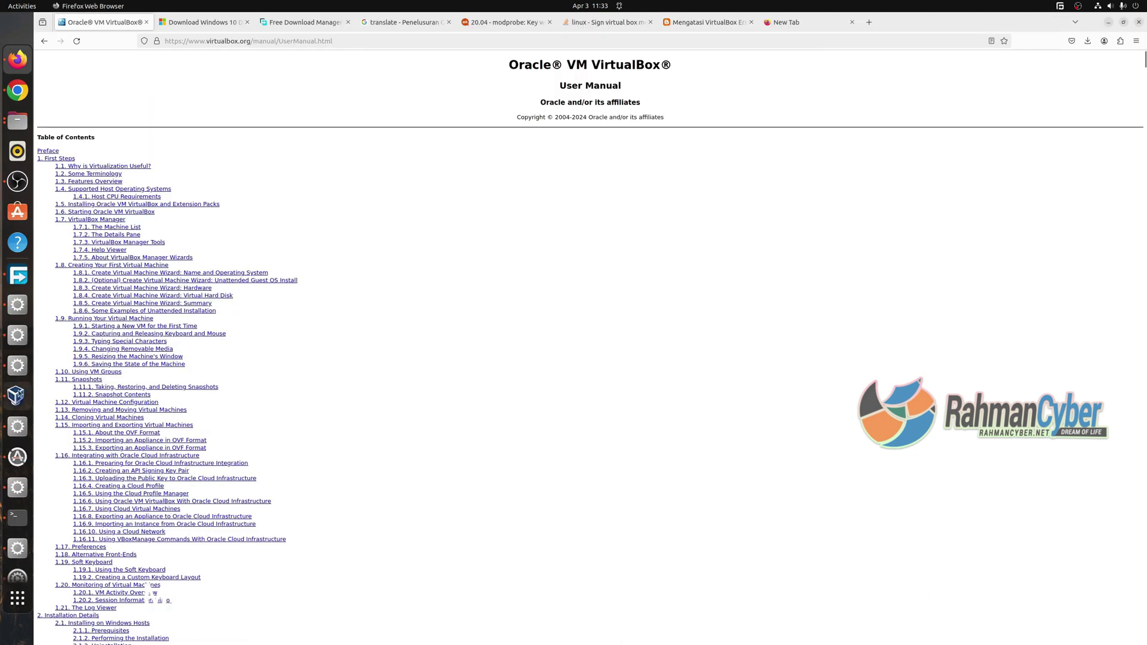
Remove the existing Windows 10 VM, deleting all its files.
click(18, 396)
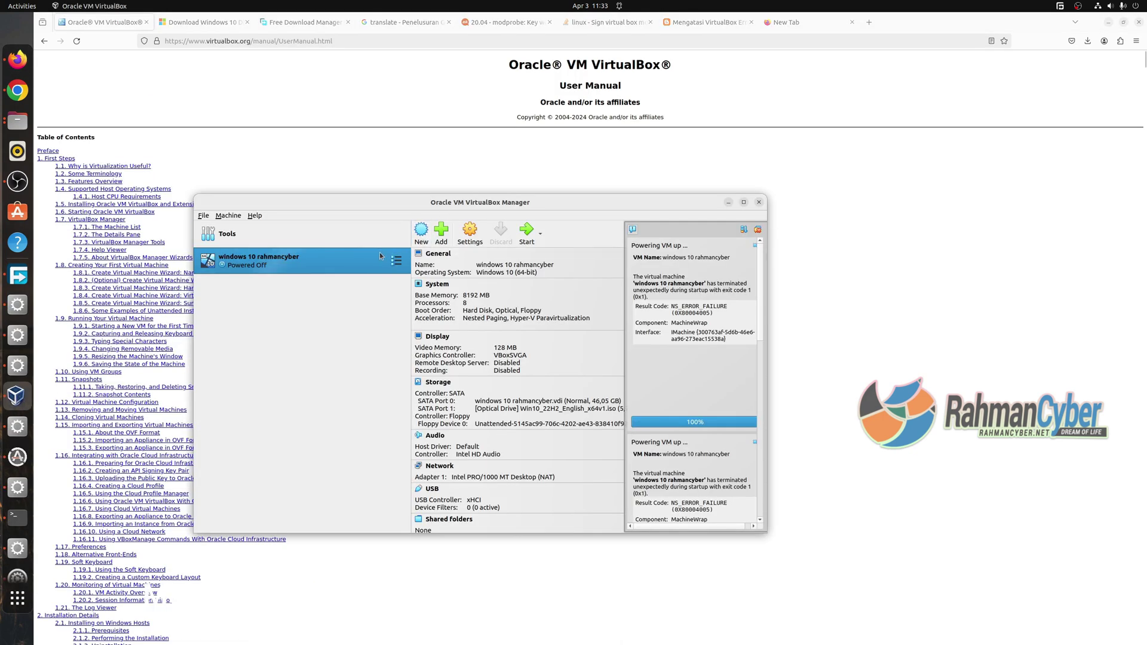
click(540, 234)
right_click(255, 267)
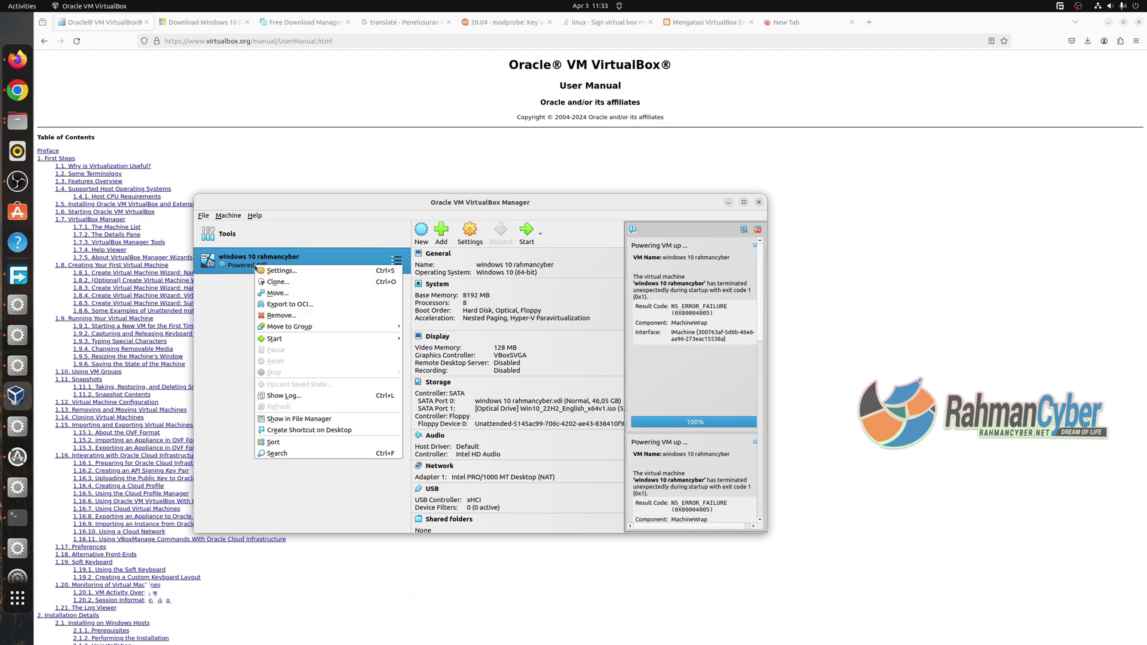
click(294, 317)
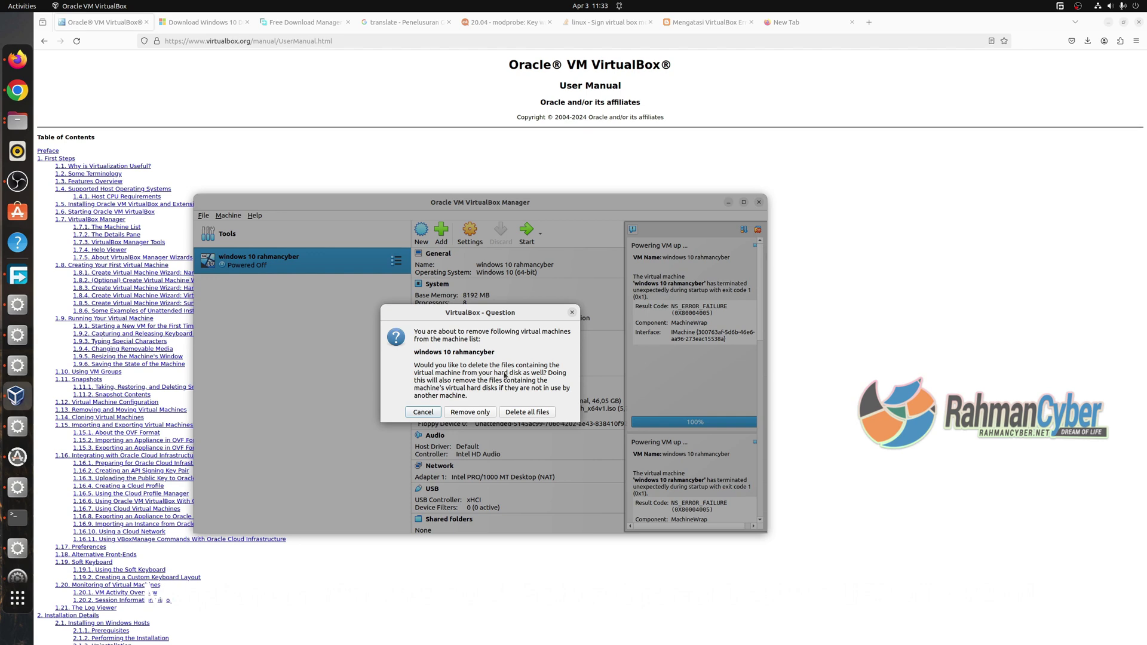
click(526, 415)
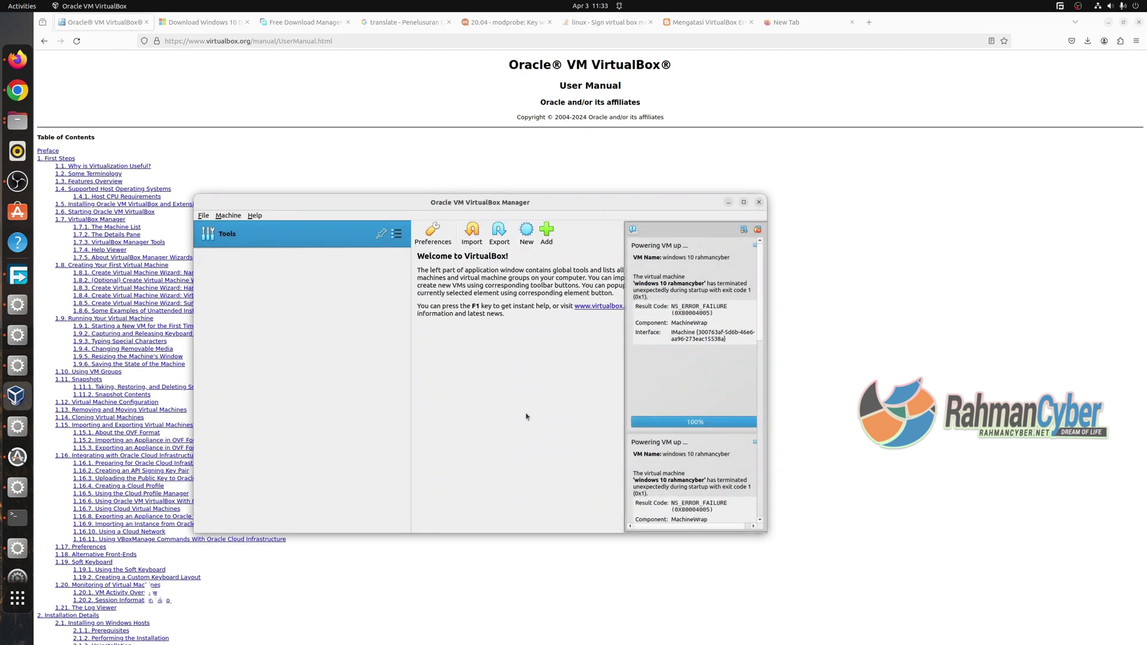
Start a new named VM using the Windows 10 ISO, Windows 10 Pro edition, skipping unattended install.
click(526, 232)
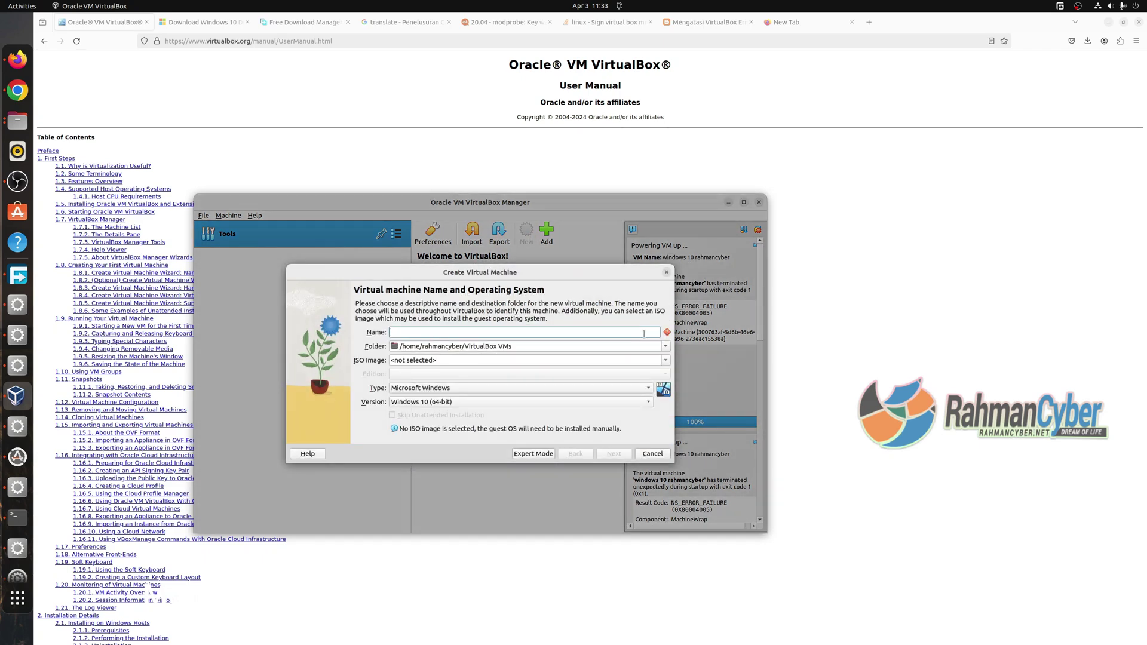
text(rahmancyber)
click(668, 360)
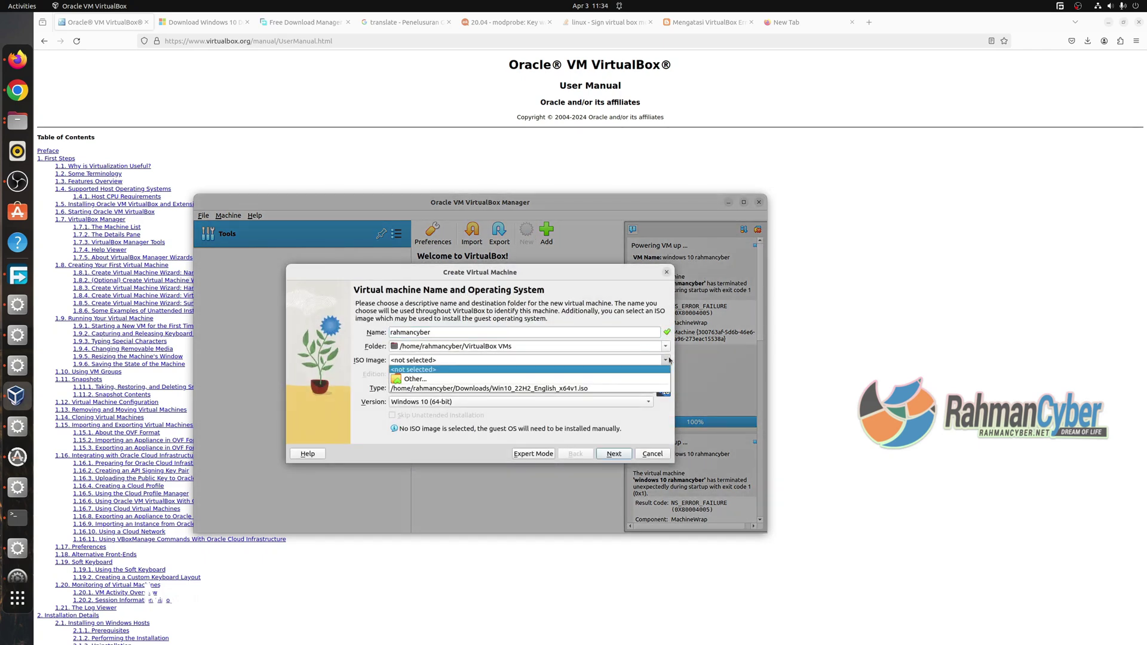
click(627, 389)
click(525, 373)
click(482, 429)
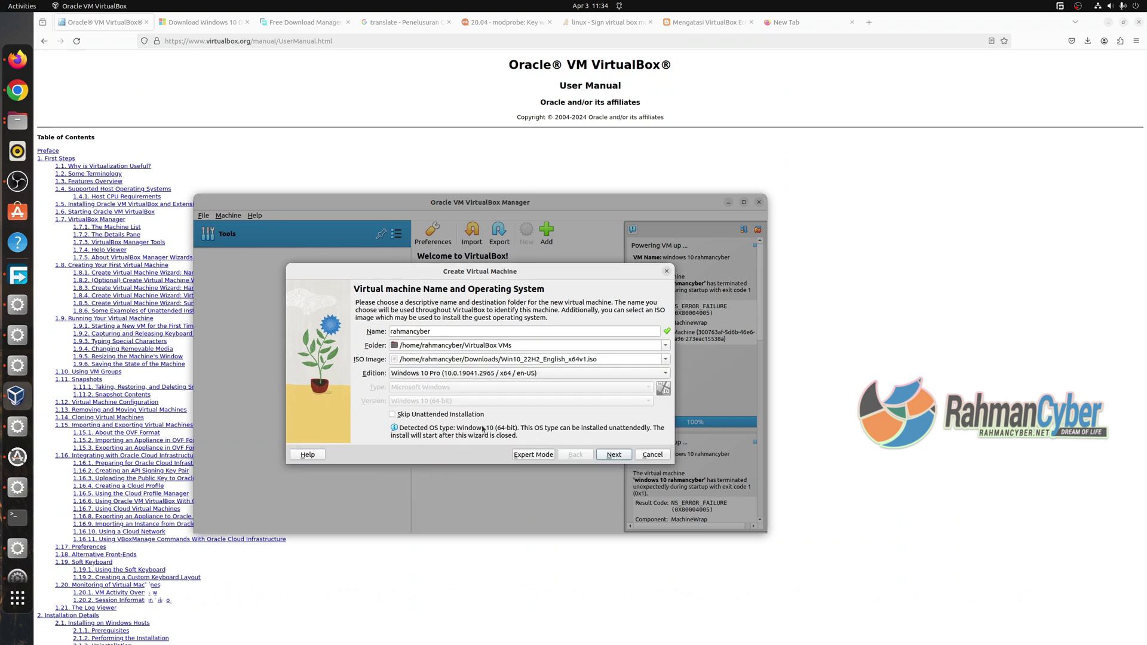
click(452, 415)
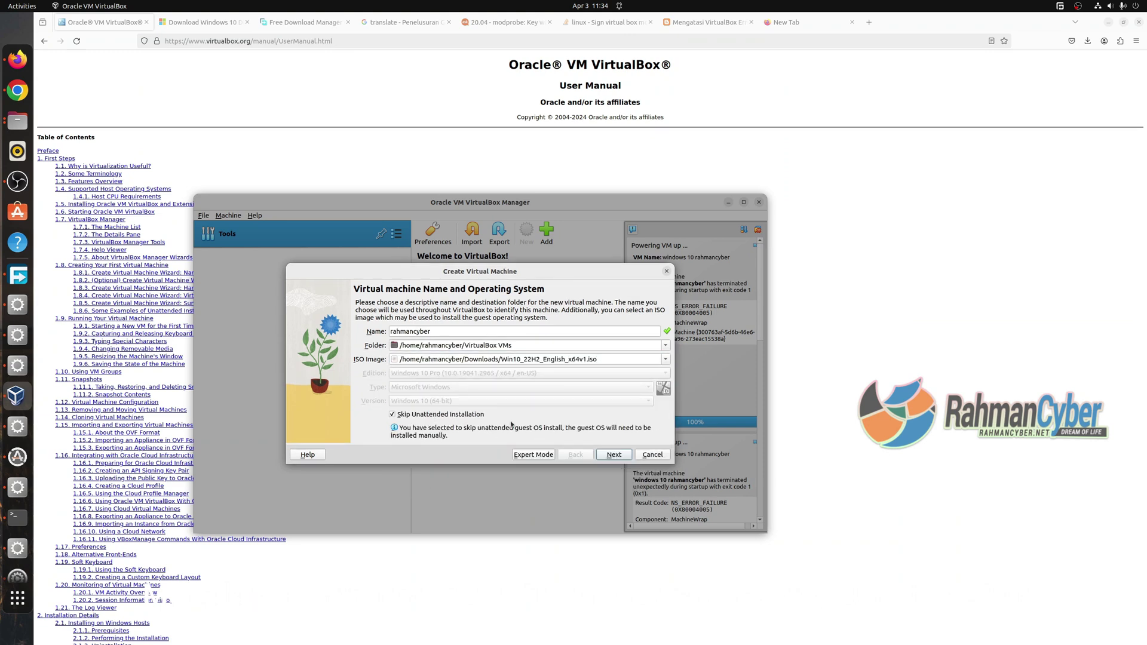
click(600, 457)
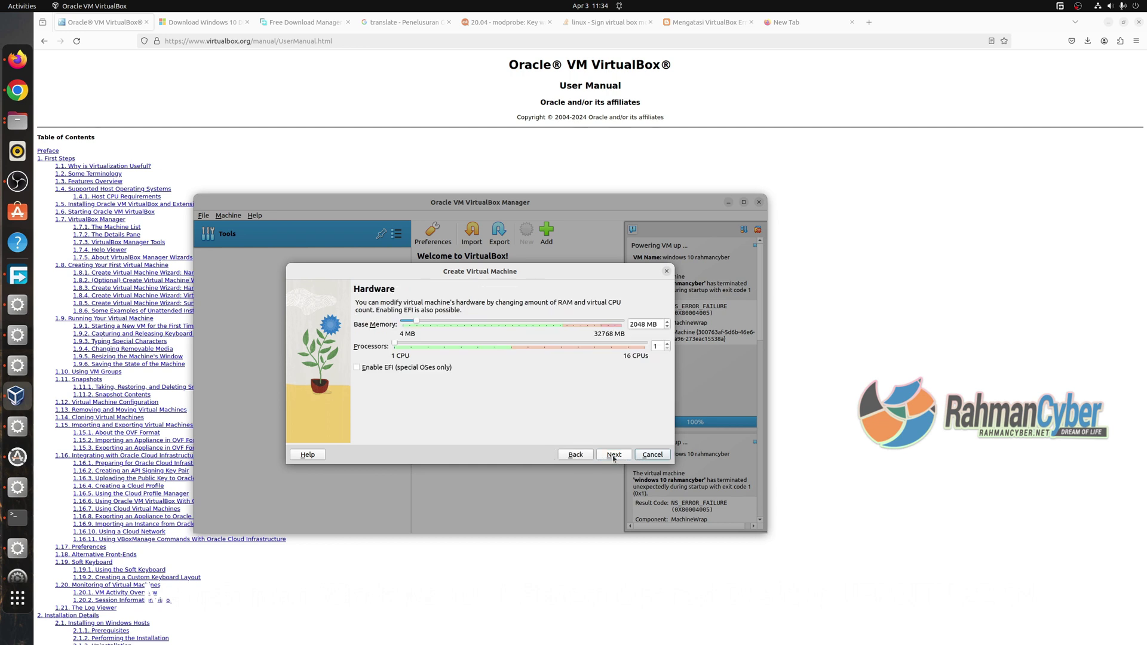
Give the VM 7322 MB memory, 8 CPUs, EFI enabled and a 42 GB disk, then finish.
drag(418, 321, 453, 337)
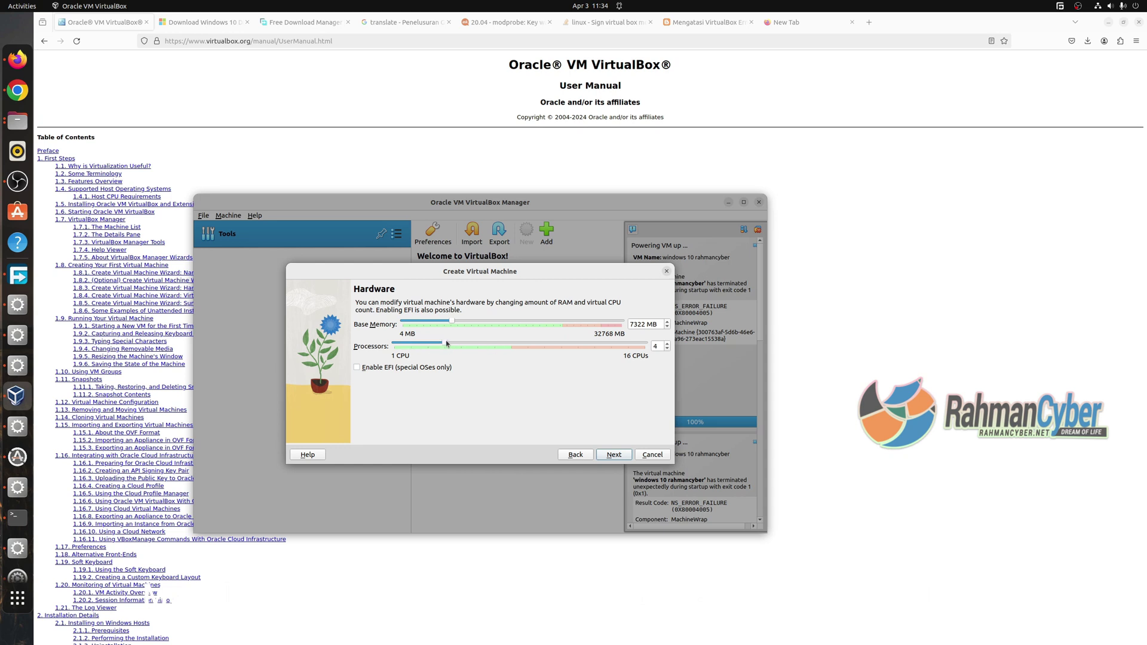
drag(446, 344, 511, 343)
click(613, 454)
click(576, 454)
click(421, 369)
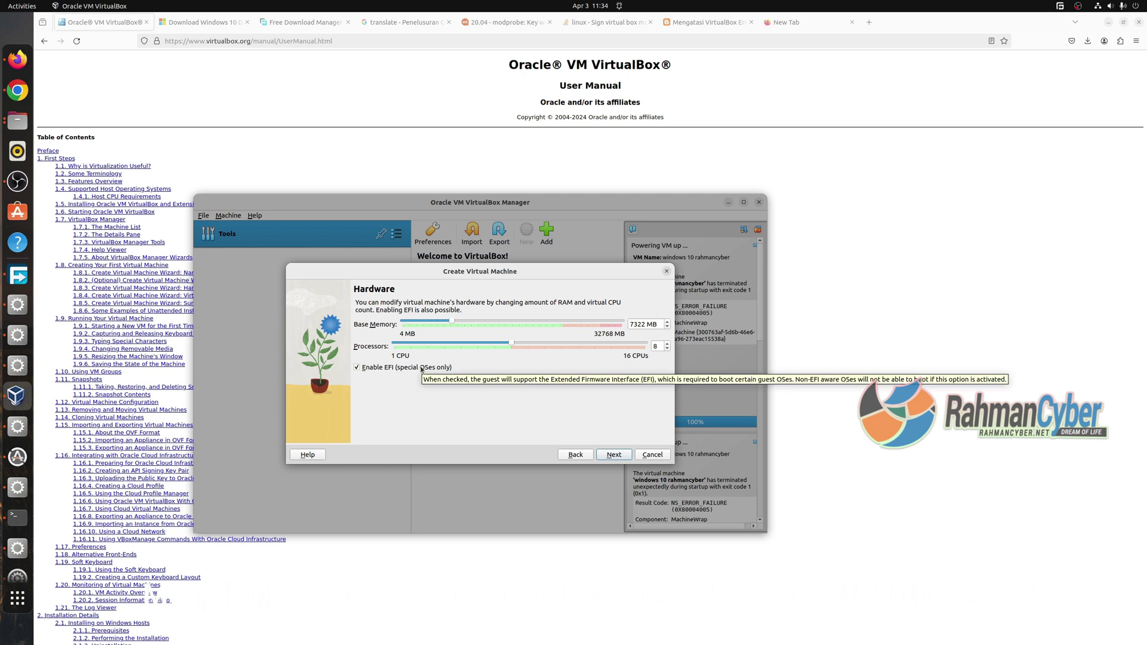
key(Return)
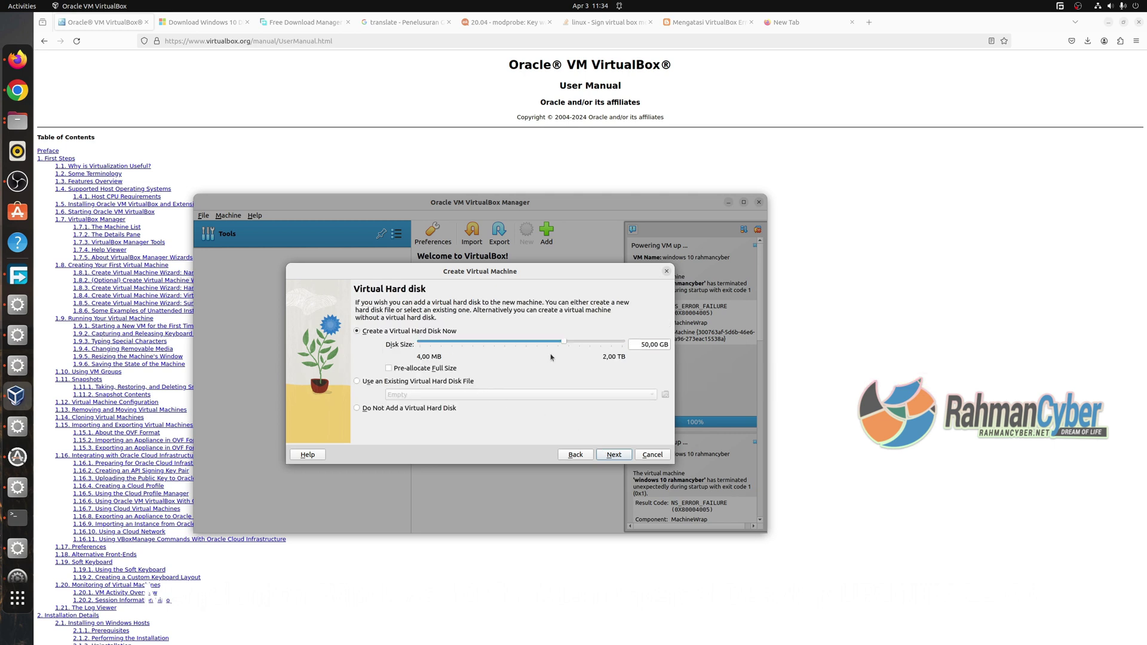
drag(564, 342, 562, 342)
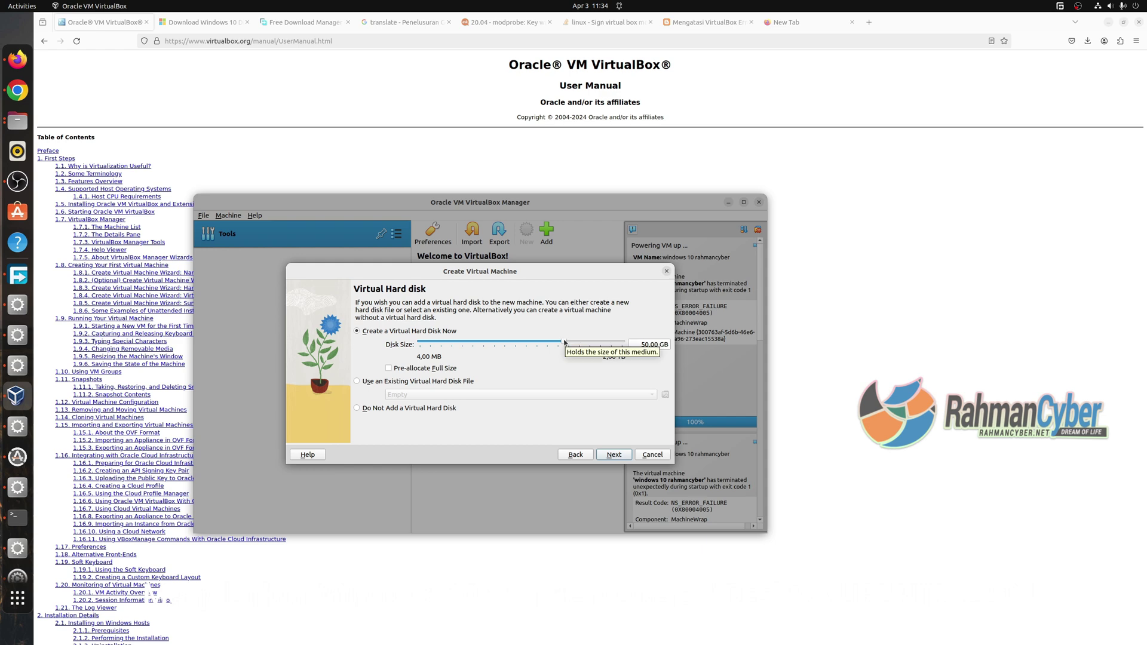
click(613, 455)
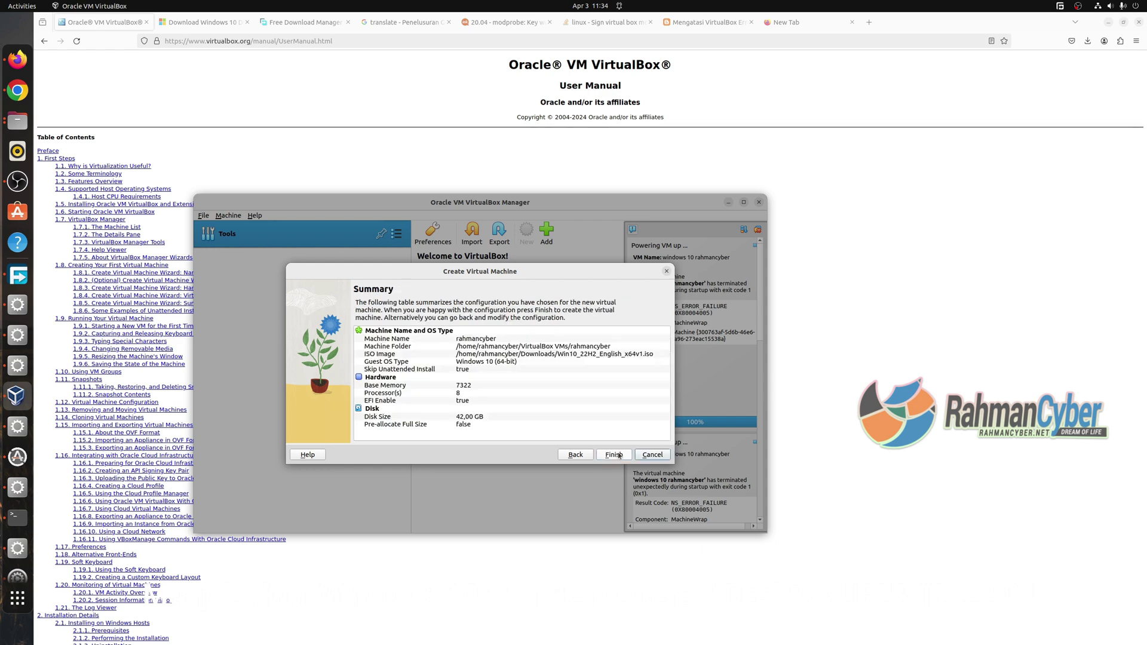
click(615, 455)
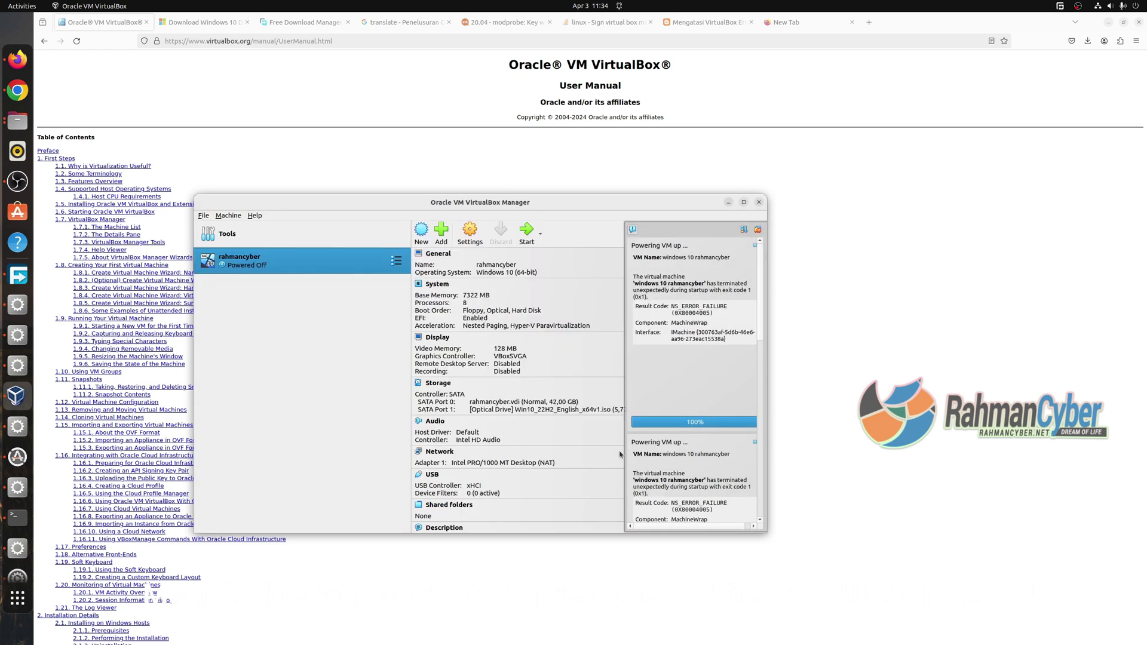
Start the new VM, read the Secure Boot note in its kernel driver error, dismiss it, and quit VirtualBox.
double_click(329, 266)
drag(572, 222, 454, 290)
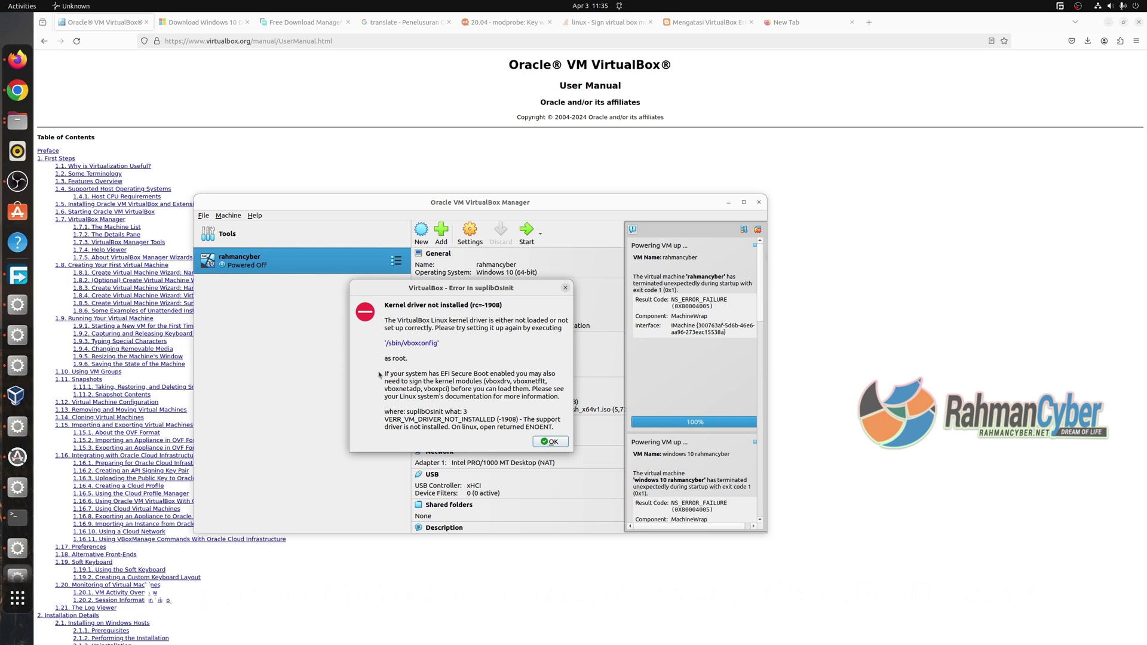
double_click(467, 374)
mouse_move(387, 375)
mouse_down()
mouse_move(554, 385)
mouse_move(531, 405)
mouse_move(385, 377)
mouse_up()
click(550, 408)
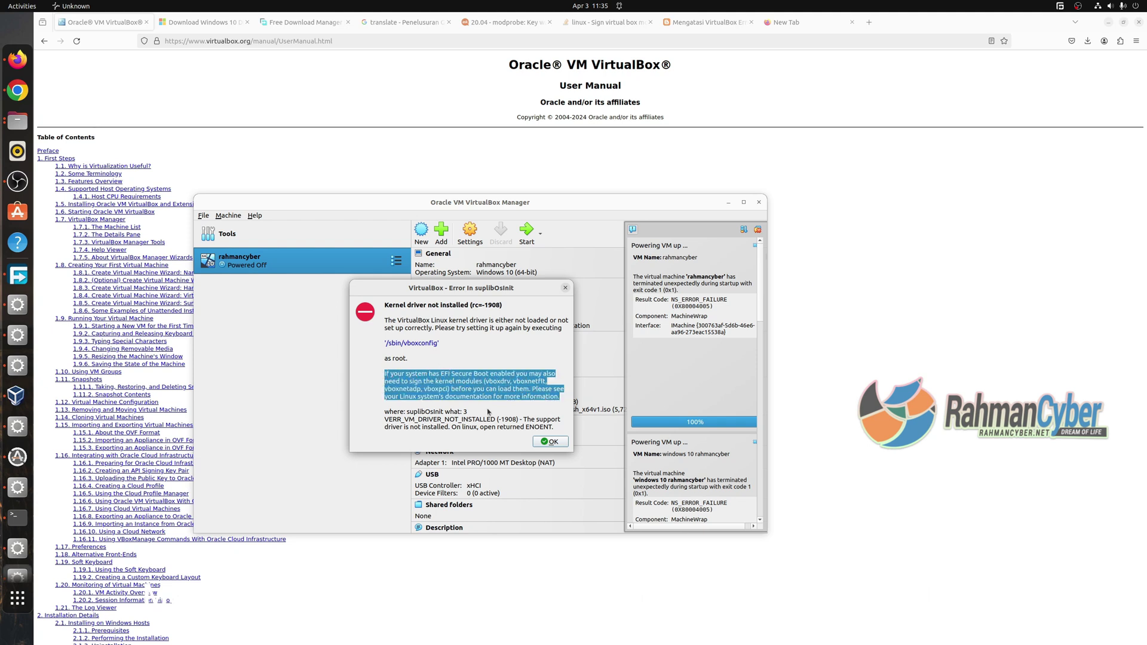
click(548, 441)
click(758, 202)
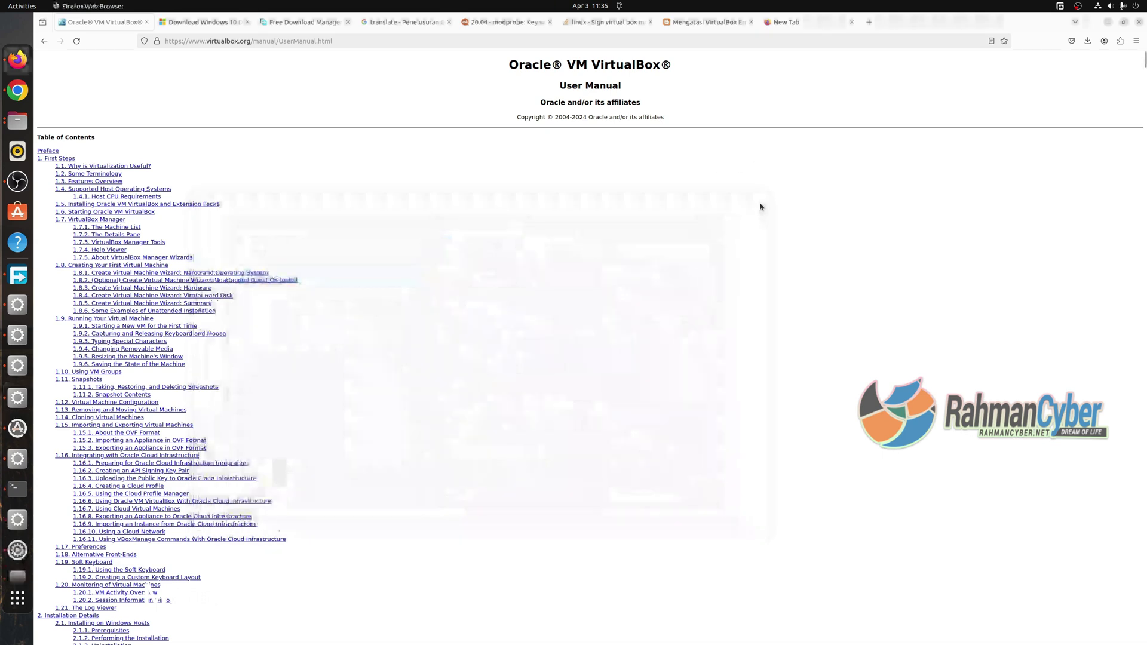
Open the BIOS Boot > Secure Boot settings and look through the OS Type and mode options.
click(18, 180)
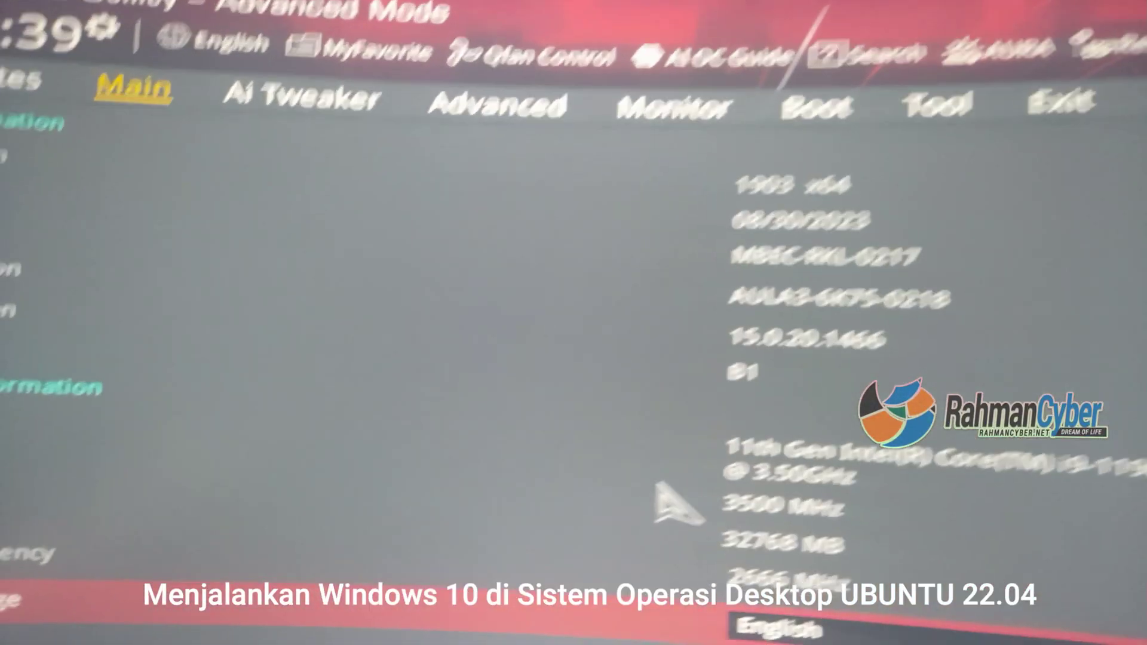
click(648, 84)
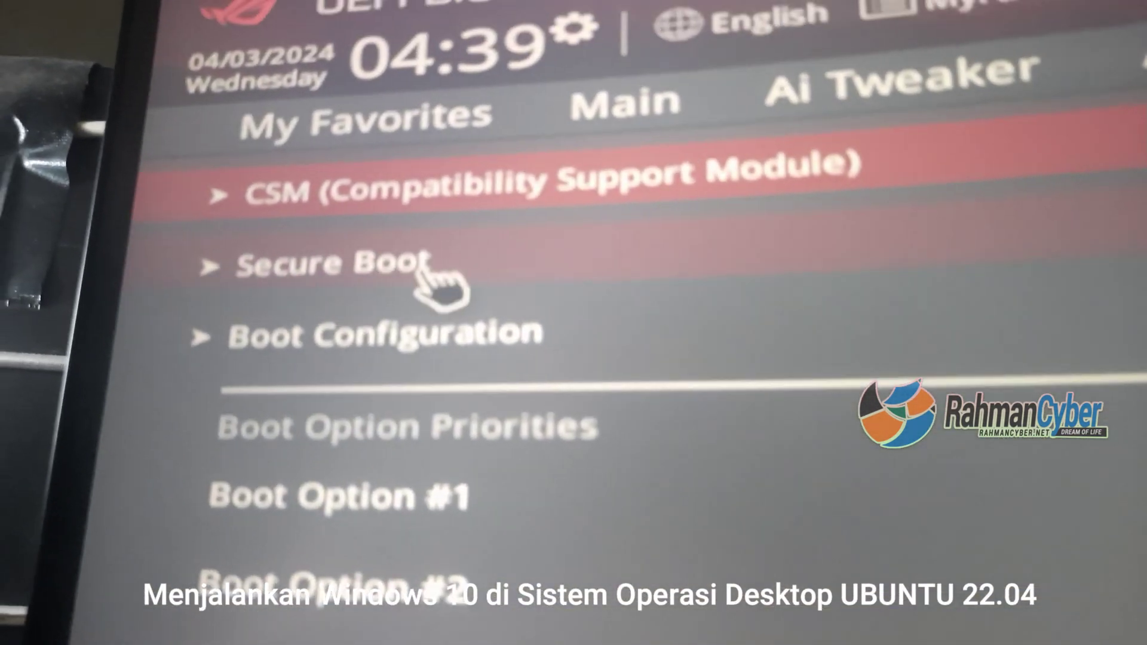
click(323, 226)
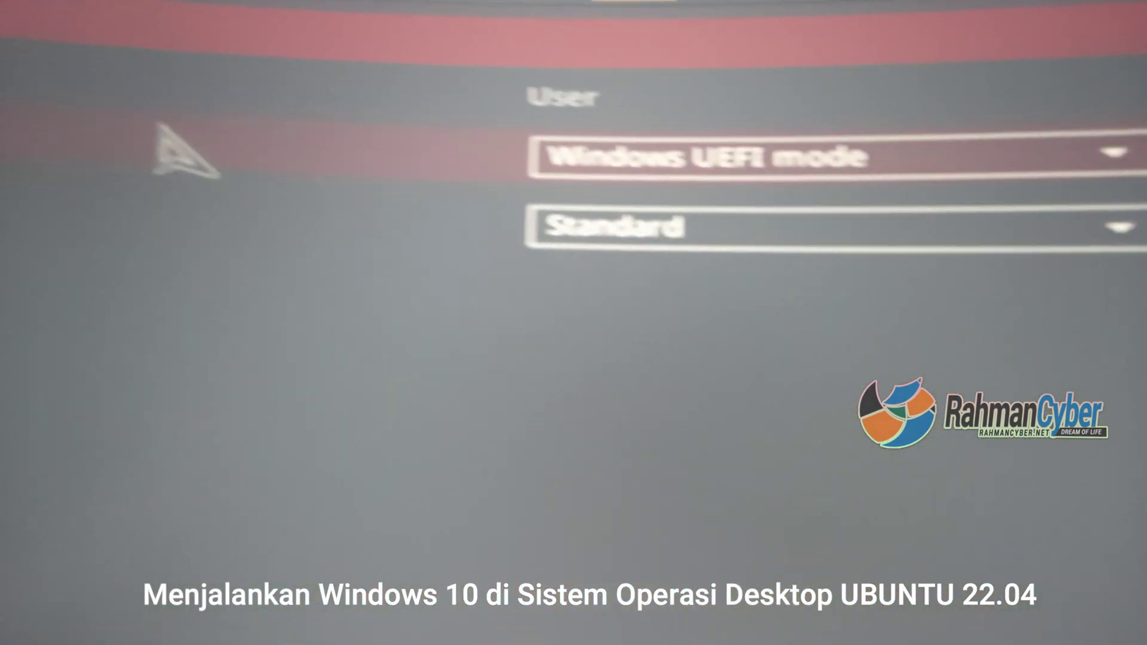
click(638, 227)
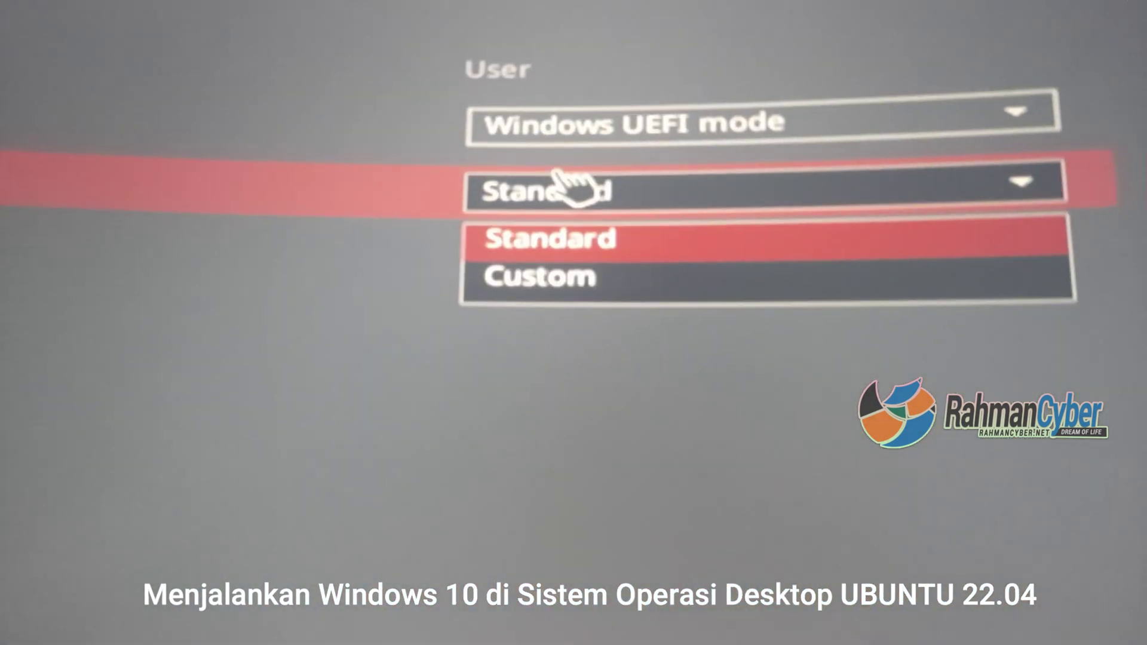
click(675, 133)
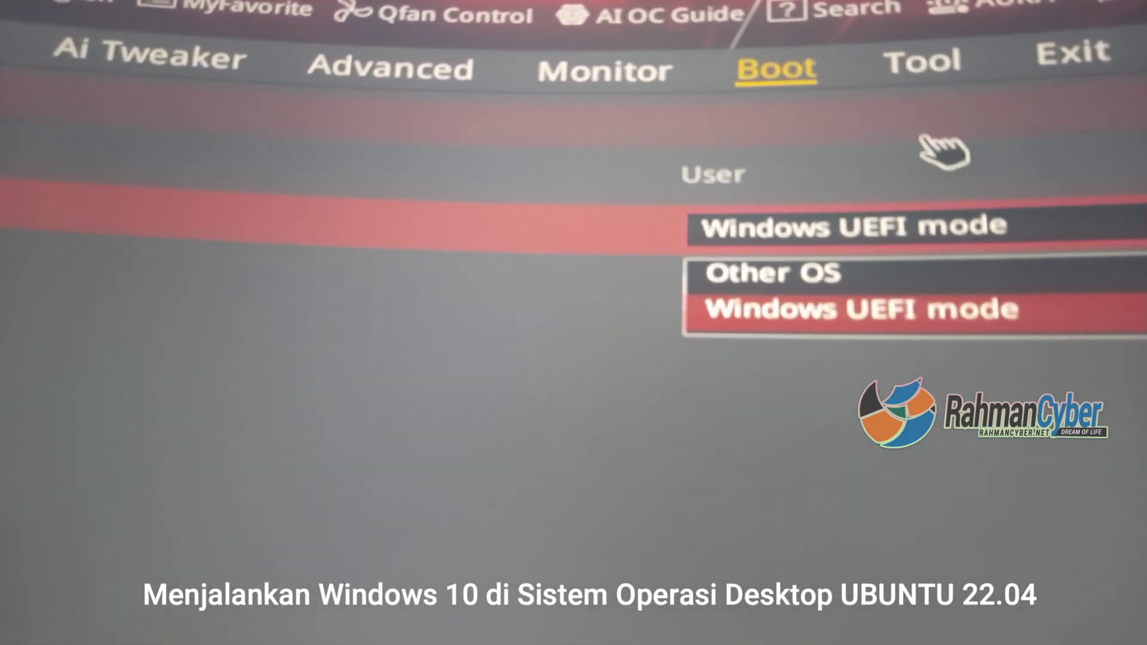
click(678, 388)
click(794, 254)
click(726, 343)
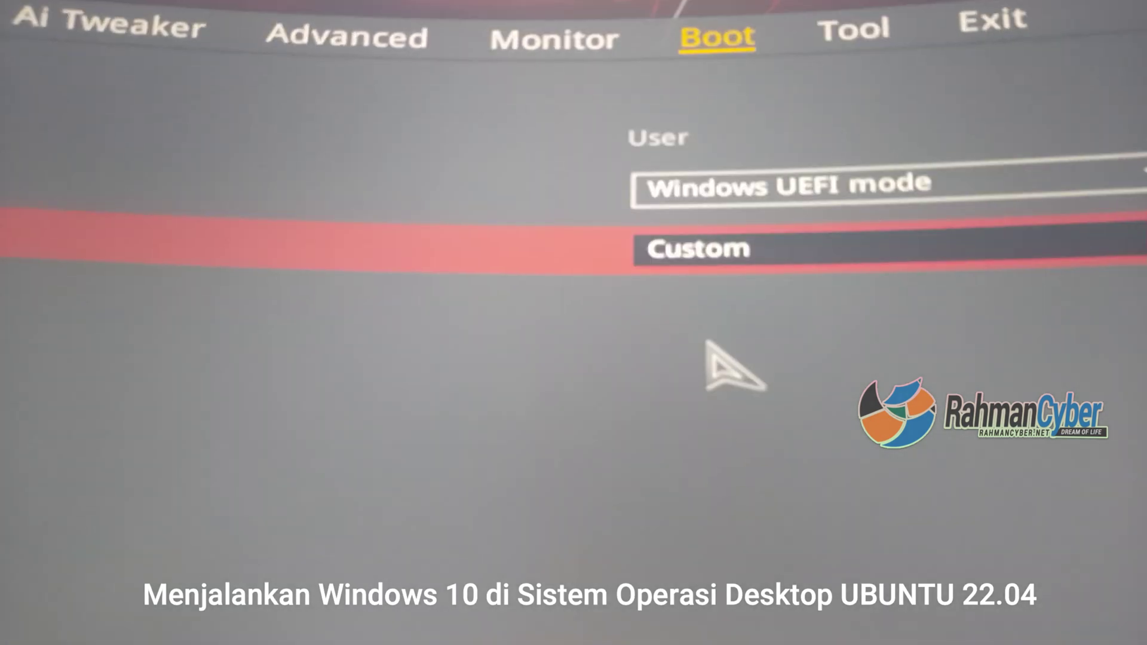
click(561, 313)
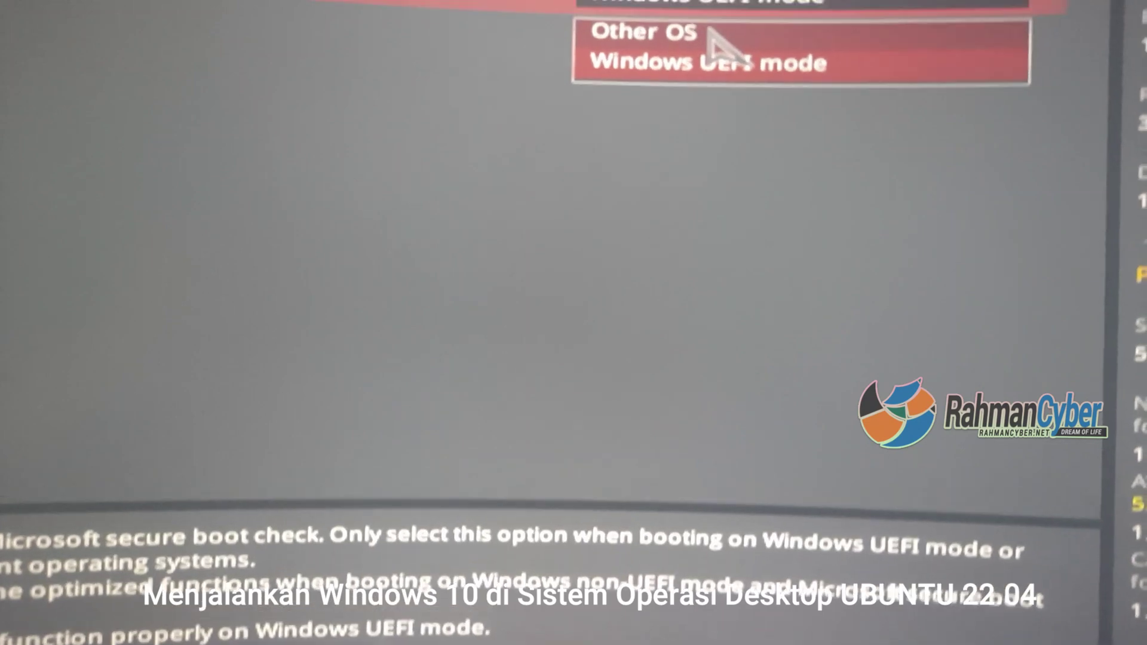
Set OS Type to Other OS and Secure Boot Mode to Standard, then save changes and reset.
click(714, 42)
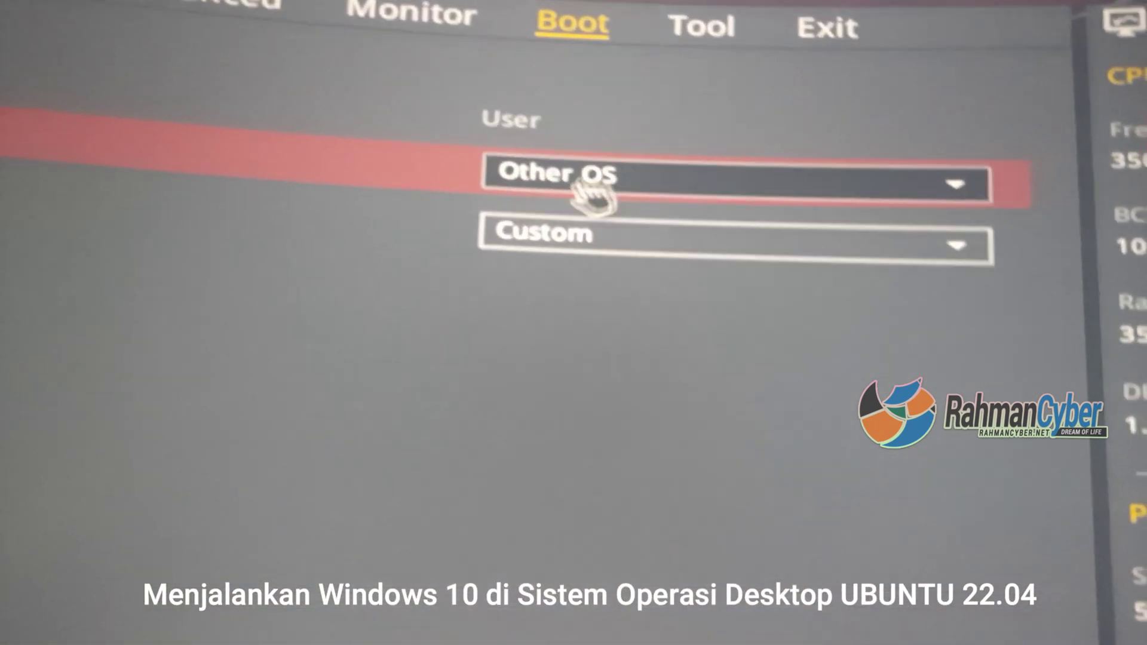
click(615, 230)
click(486, 243)
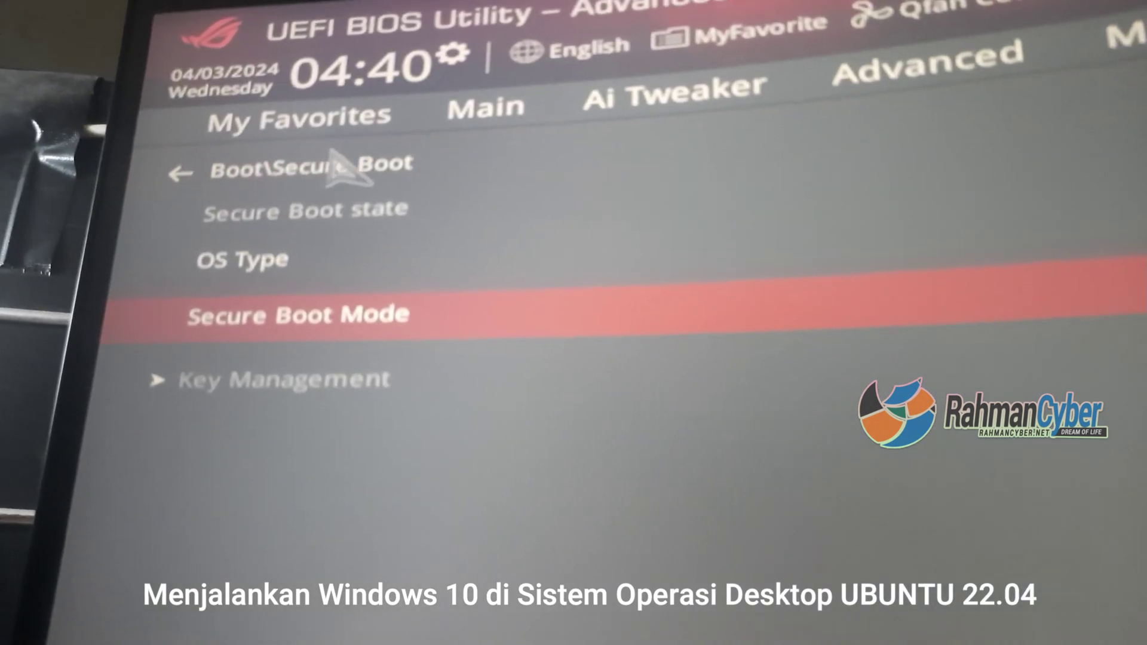
click(394, 162)
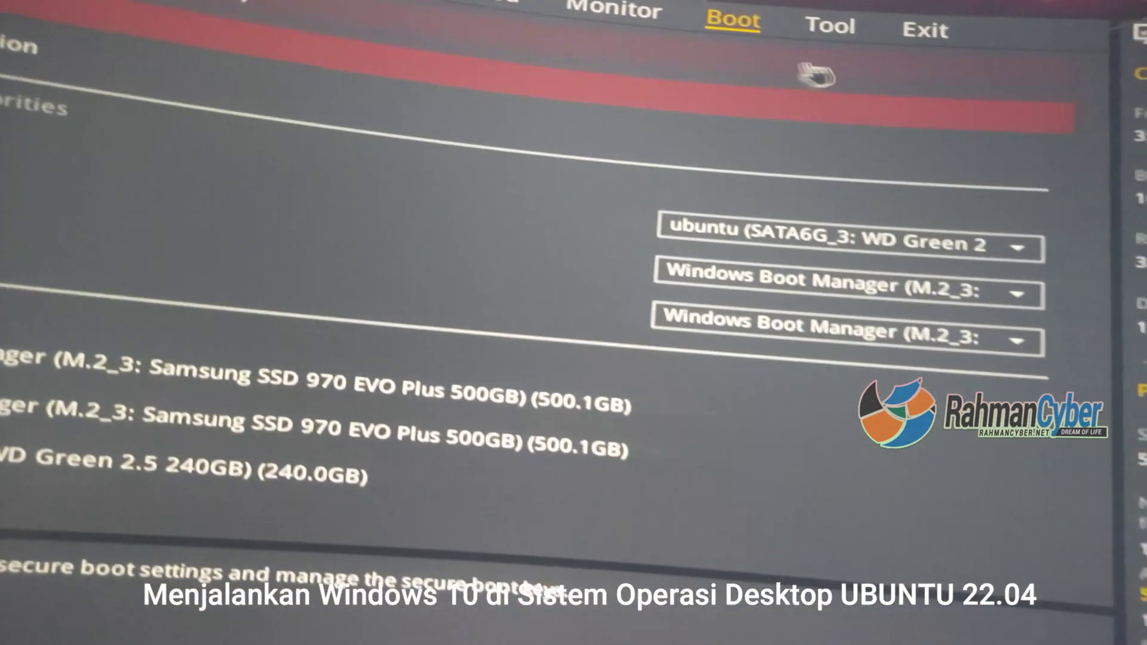
click(924, 30)
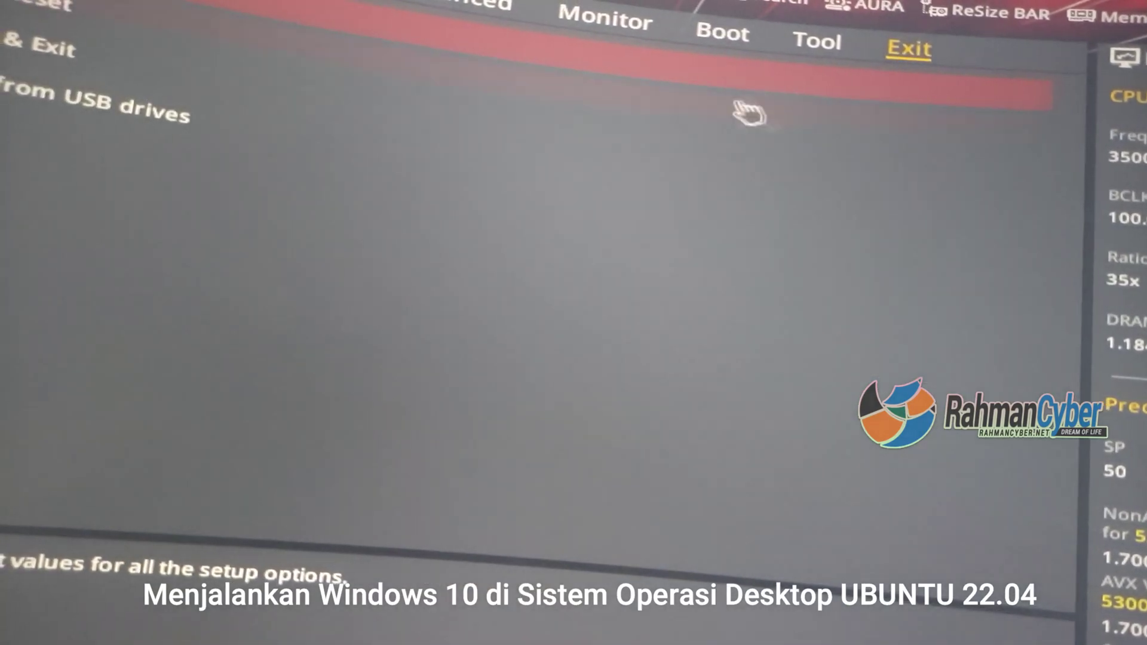
click(1051, 224)
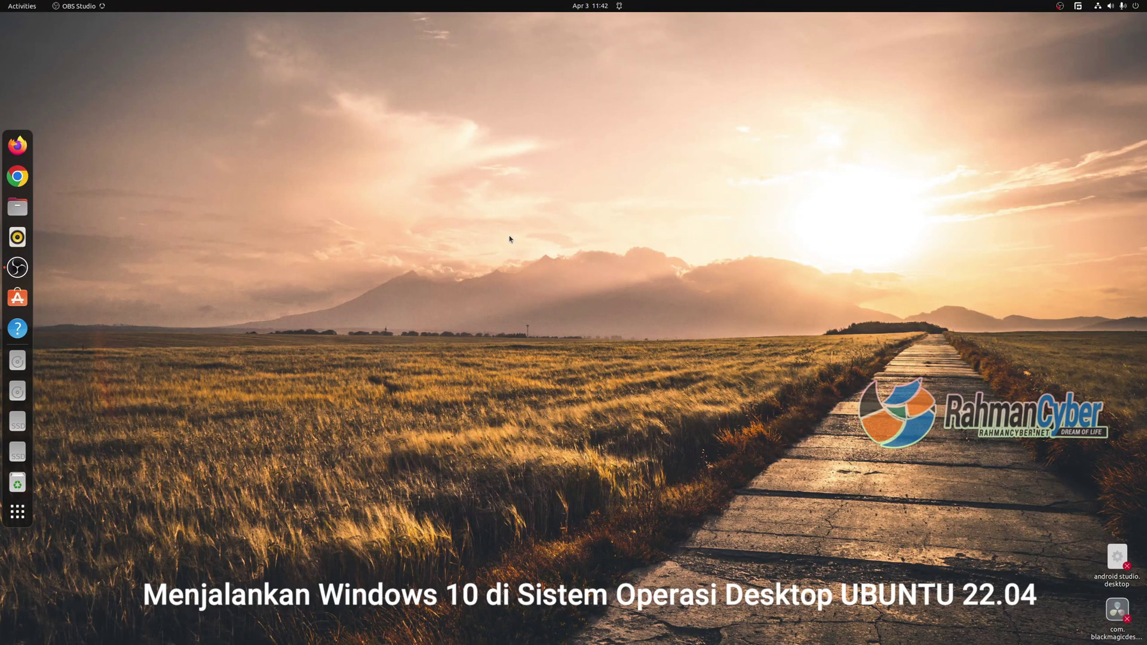
Launch VirtualBox, start the Windows 10 VM, and mount Win10_22H2_English_x64v1.iso to retry booting.
click(17, 512)
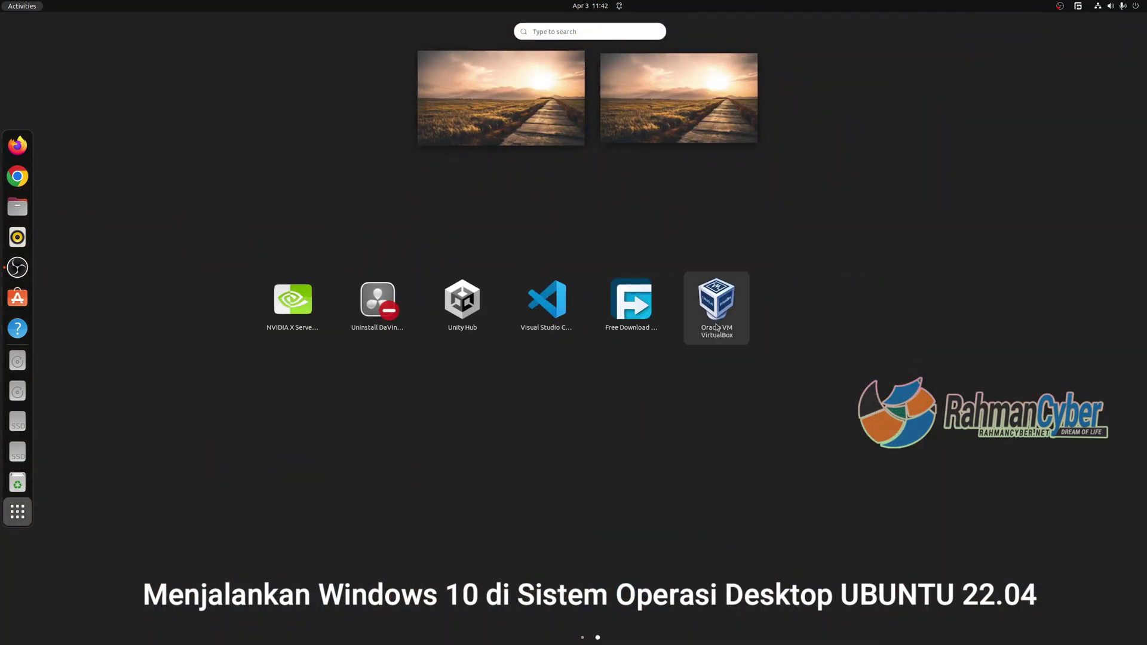
click(774, 300)
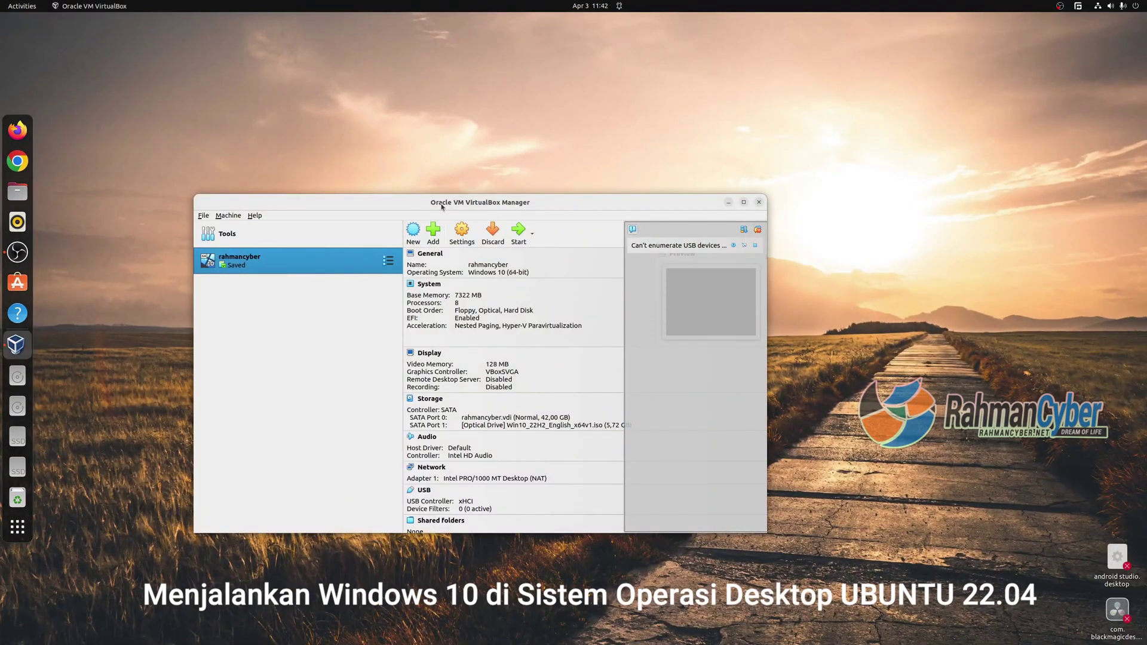
drag(442, 206, 454, 171)
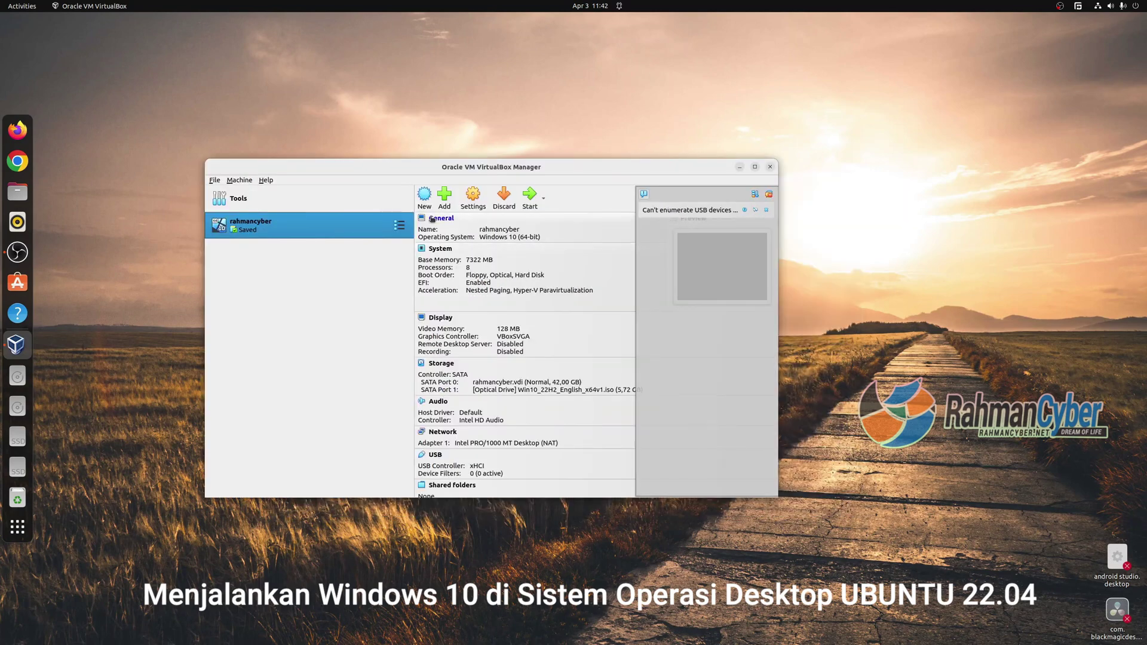
click(530, 196)
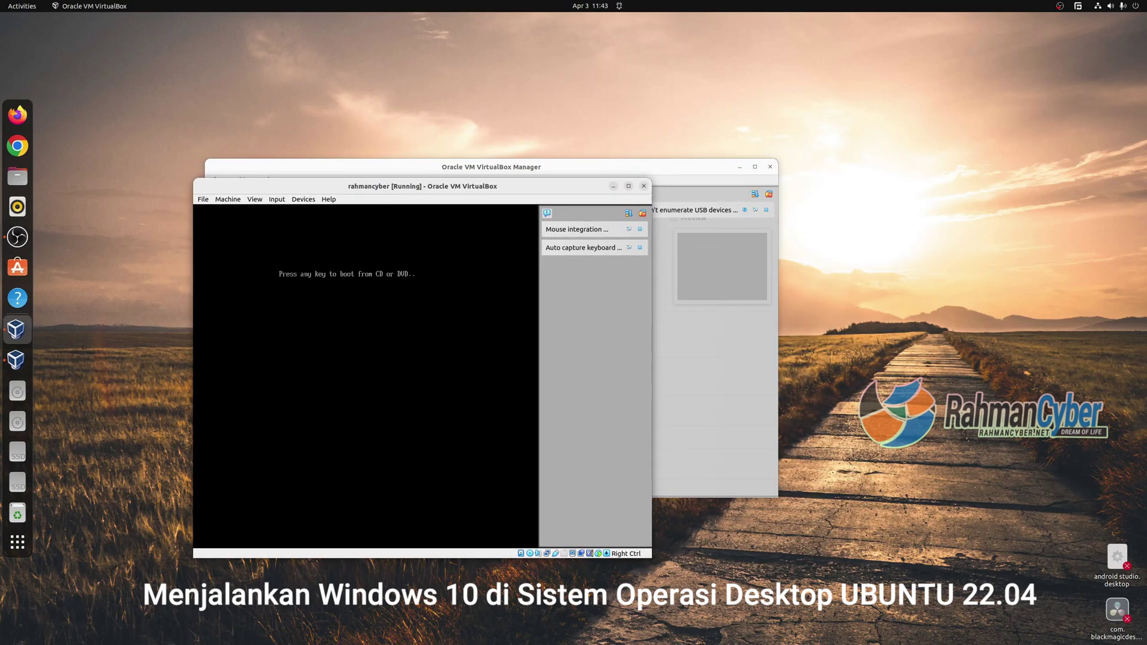
click(592, 351)
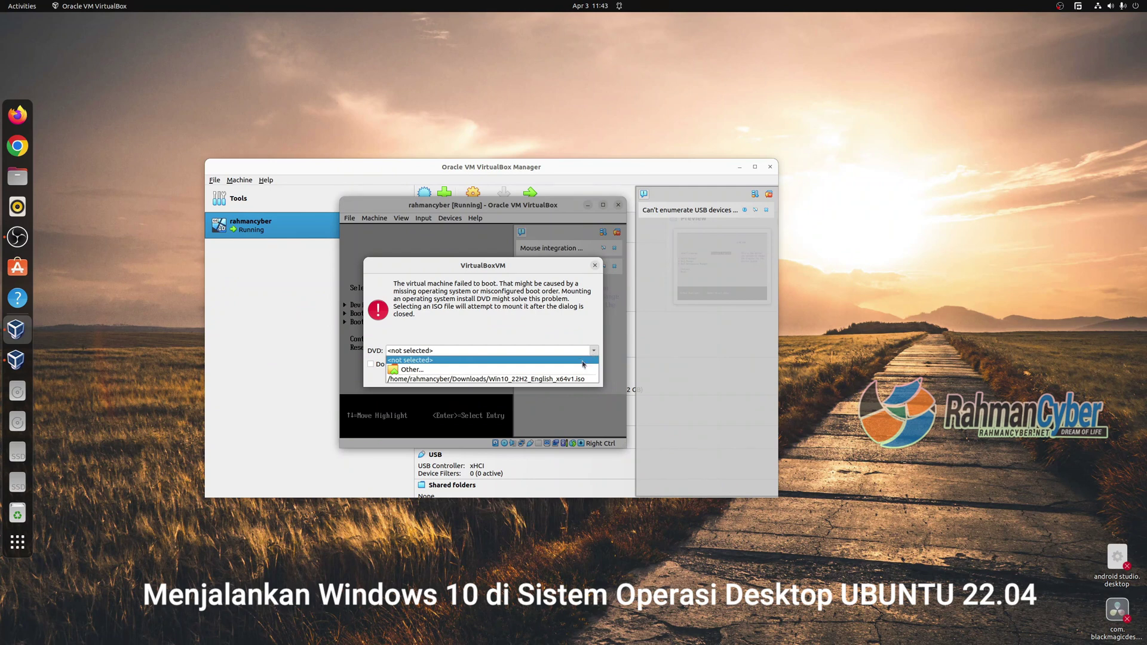
click(573, 378)
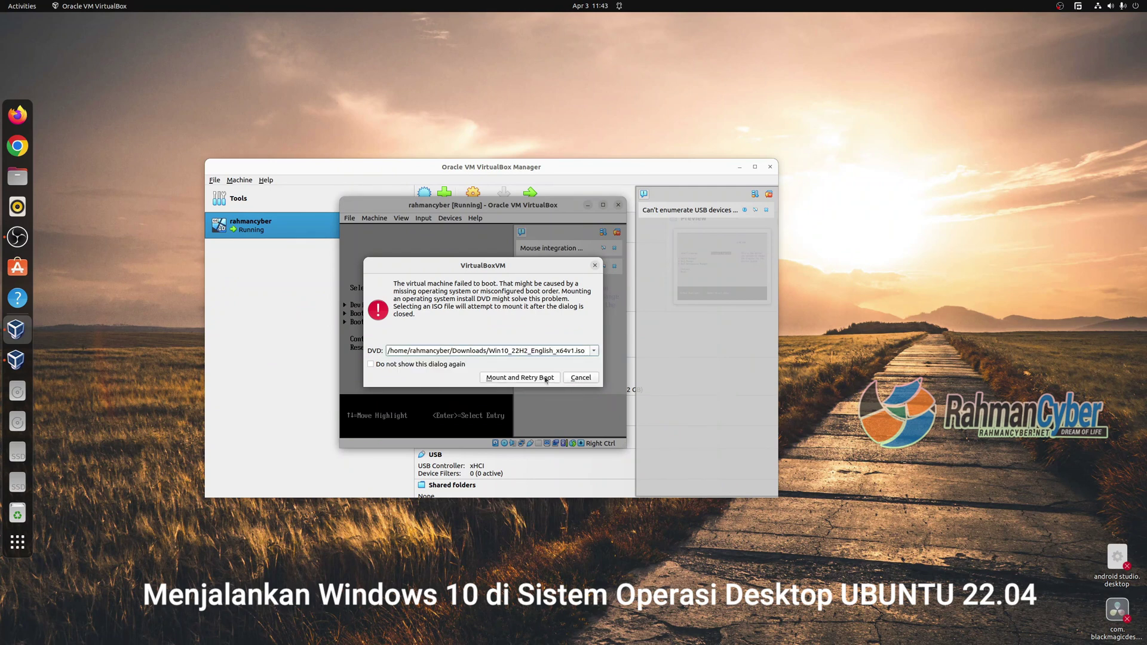
click(545, 379)
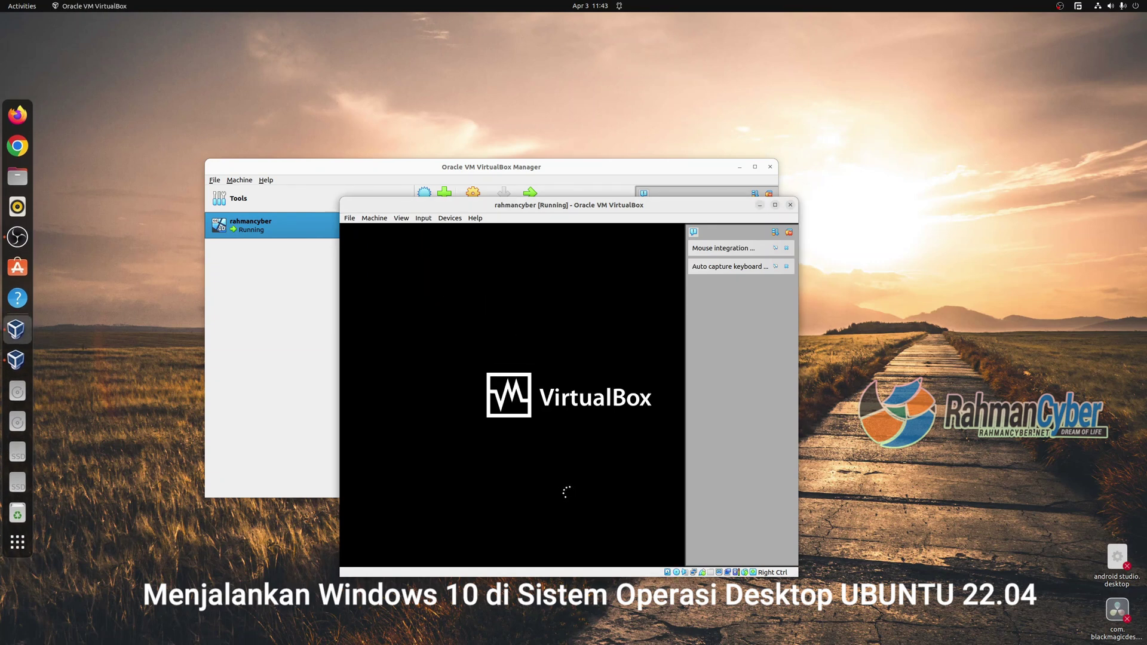
Begin Windows Setup with default language, no product key, and the Windows 10 Pro edition.
click(789, 232)
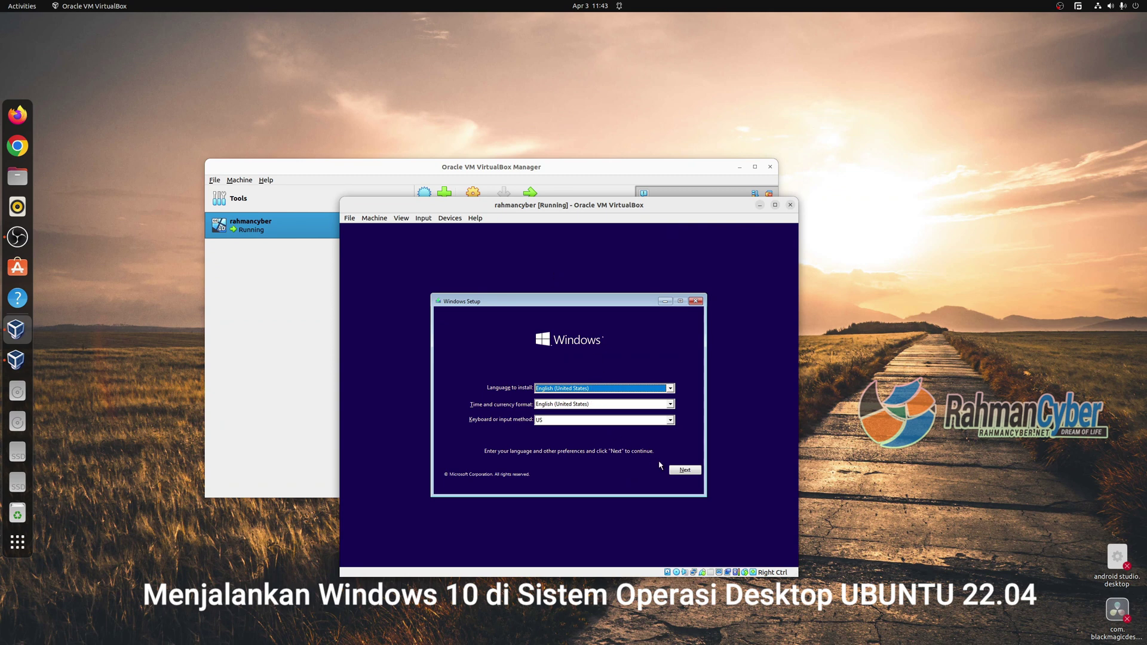
click(683, 471)
click(570, 399)
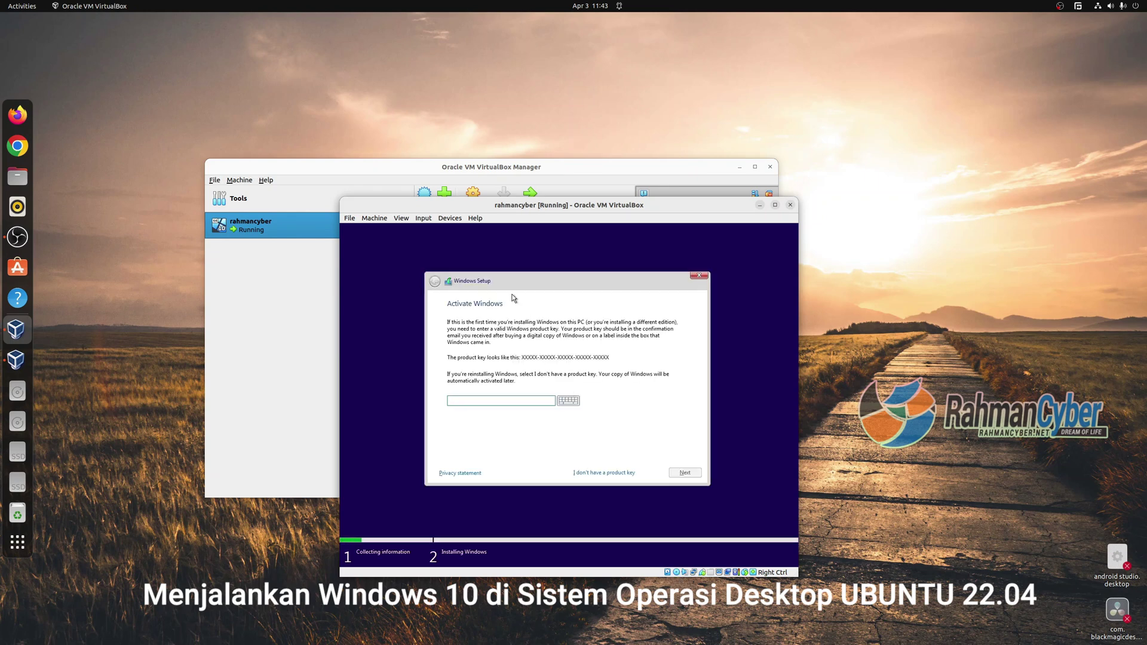
click(604, 472)
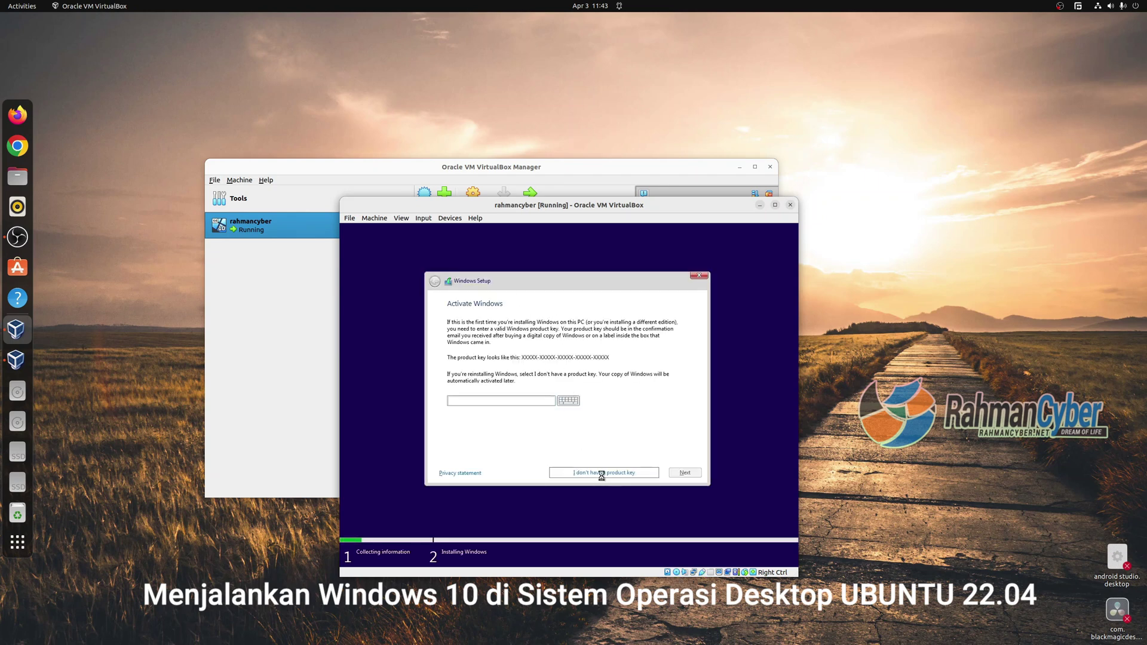
click(487, 378)
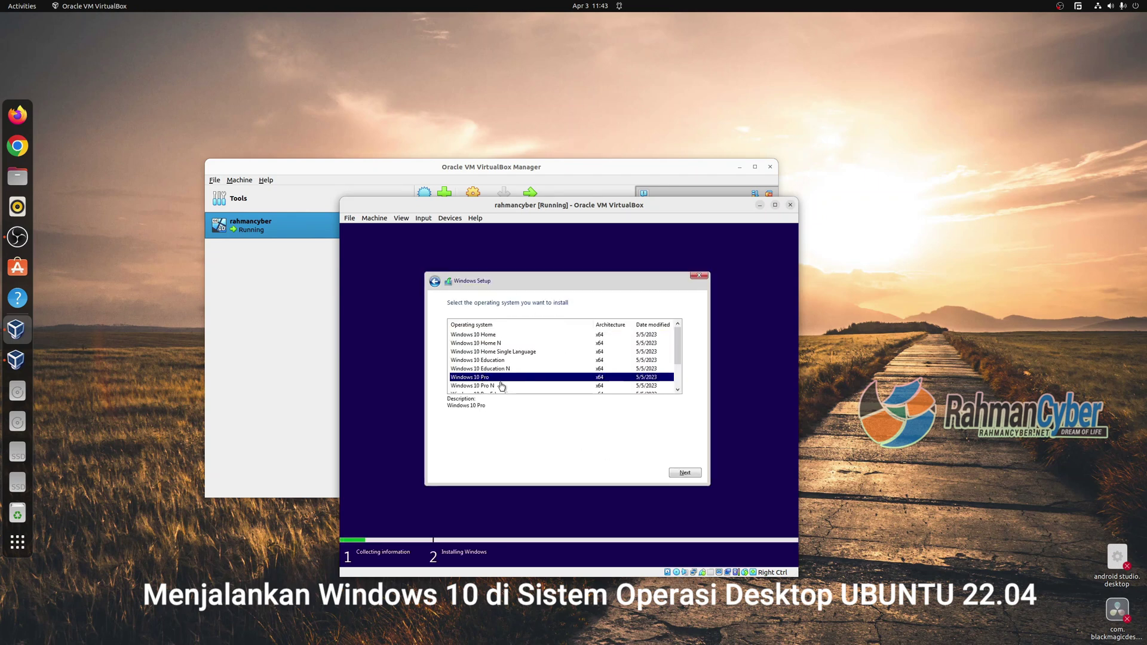
Accept the license terms and run a Custom install onto unallocated Drive 0.
click(681, 470)
key(space)
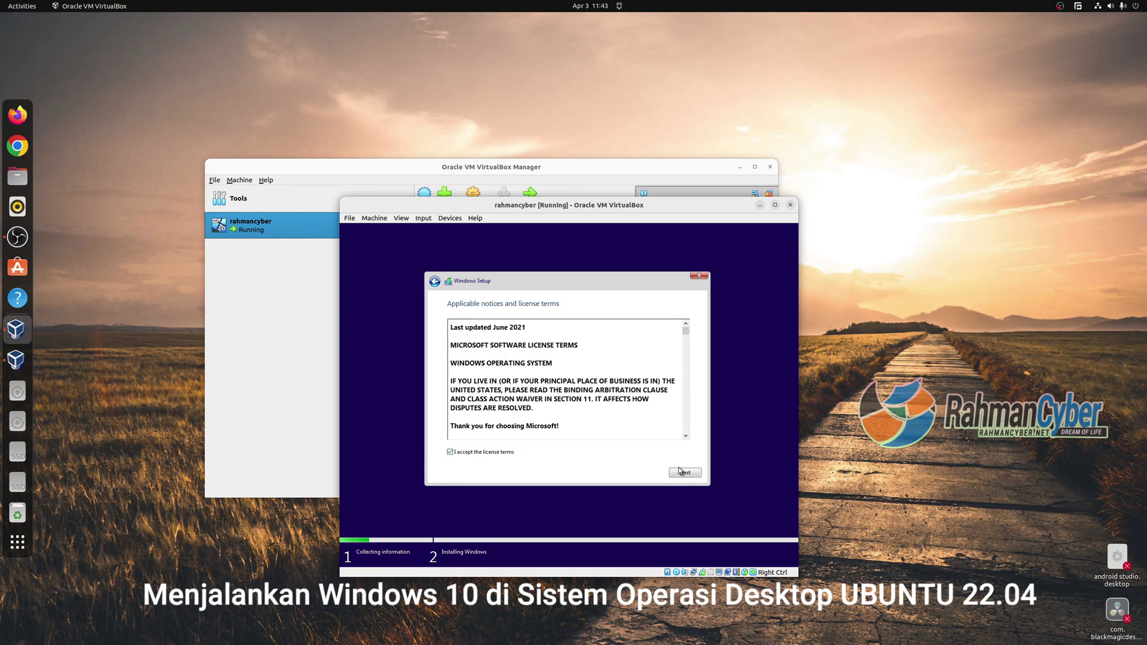
scroll(566, 380, down, 10)
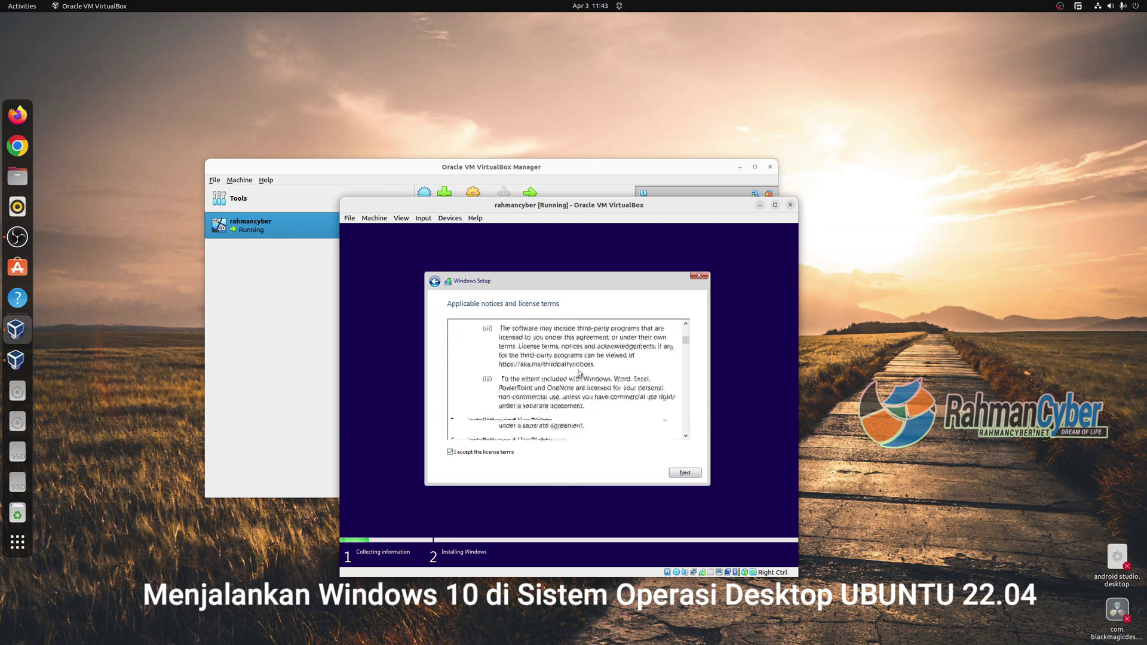
click(686, 472)
click(504, 385)
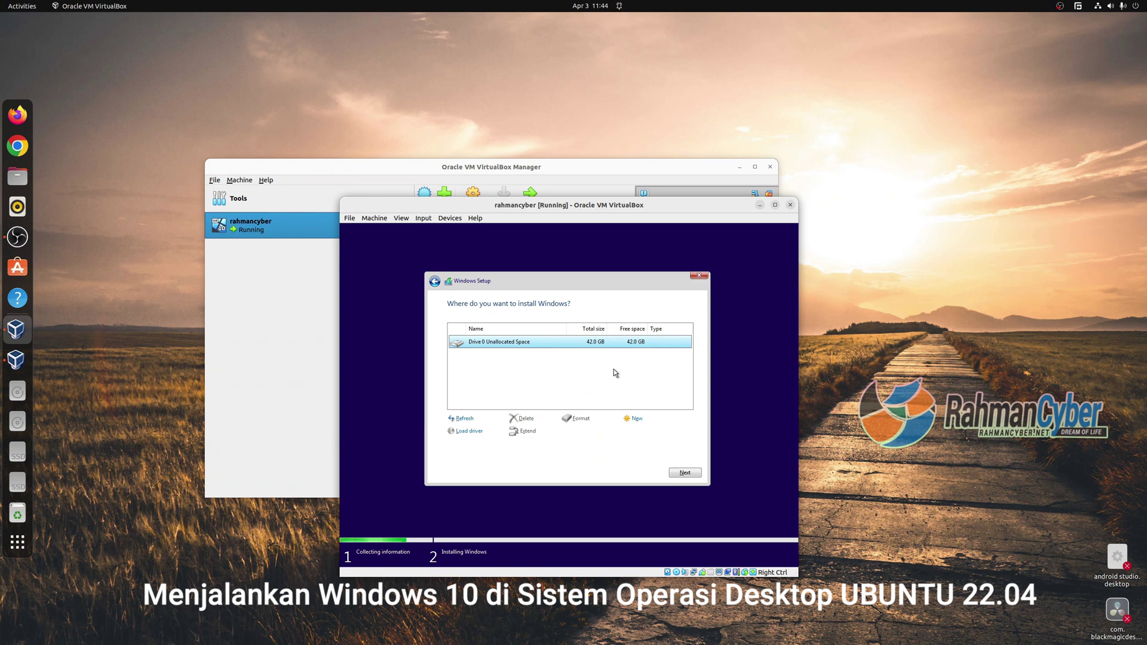
click(684, 472)
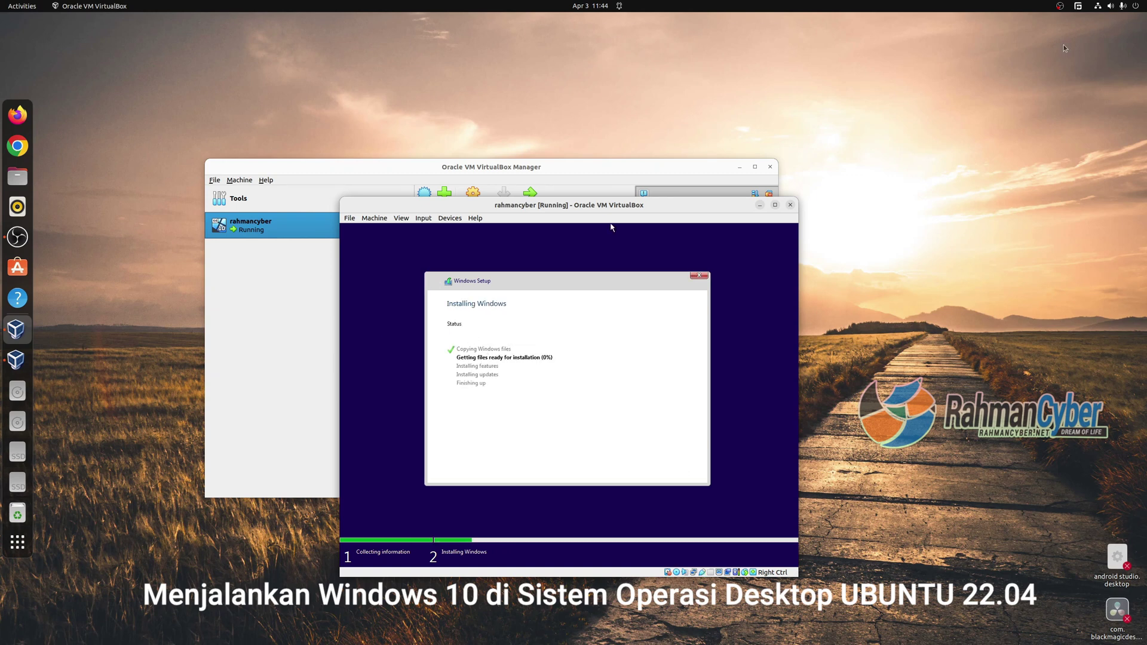
Move the Ubuntu About window right and the VM window up-left while Windows installs.
drag(1046, 80, 1037, 82)
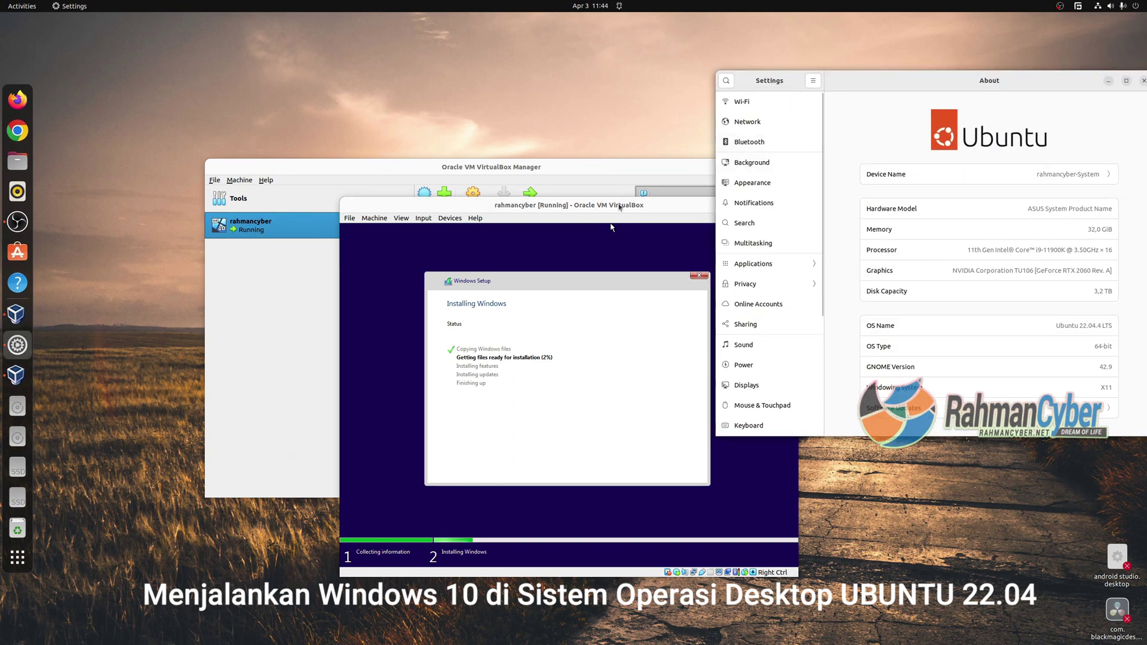
drag(621, 205, 612, 107)
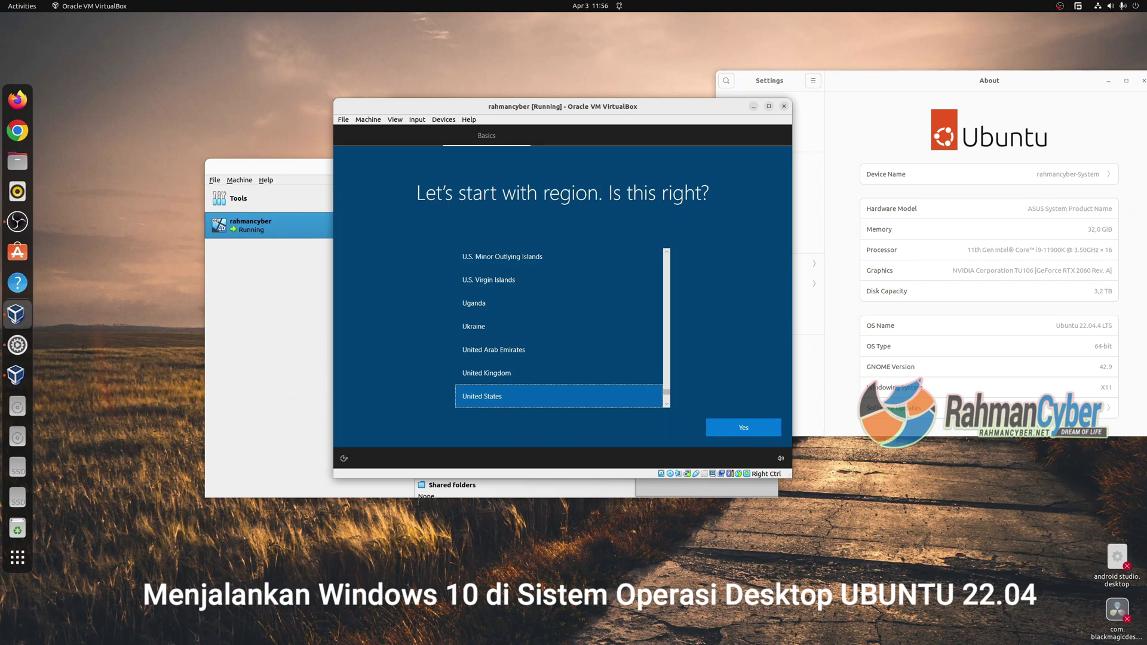
Confirm United States region and US keyboard, skip a second layout, and pass the setup-type page.
click(744, 428)
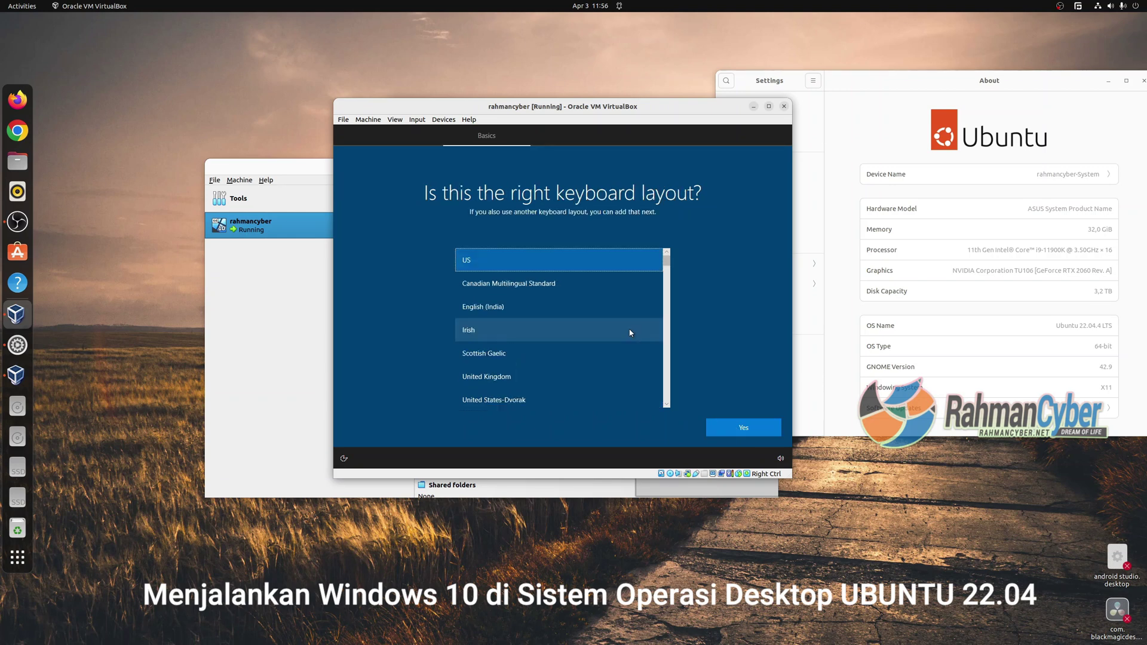
click(734, 431)
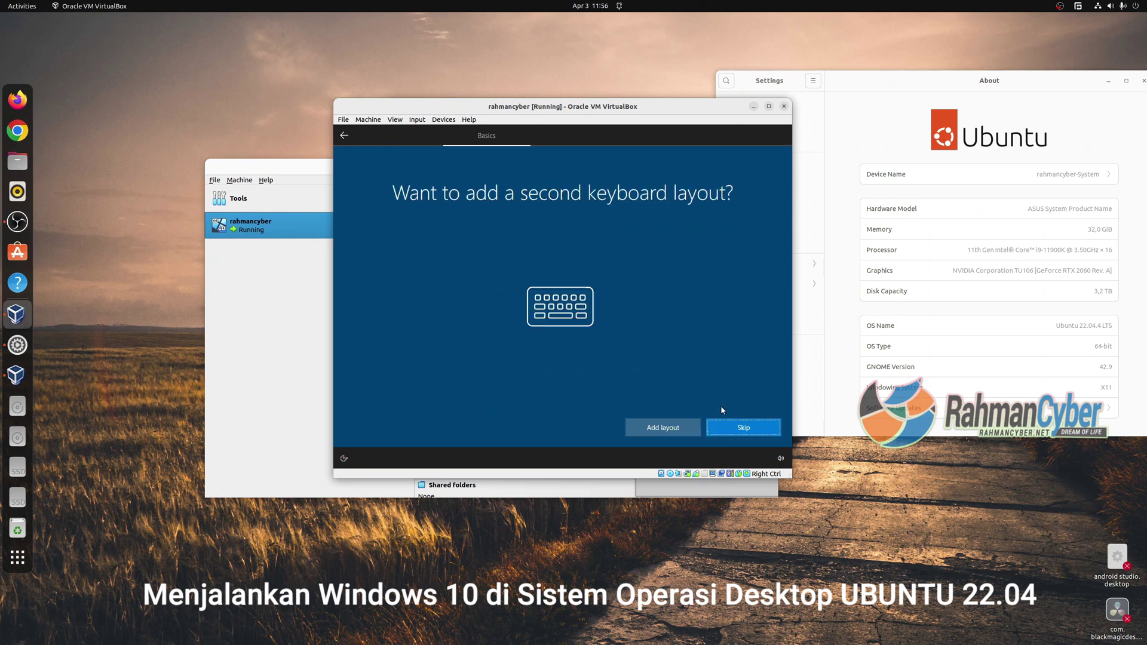
click(741, 428)
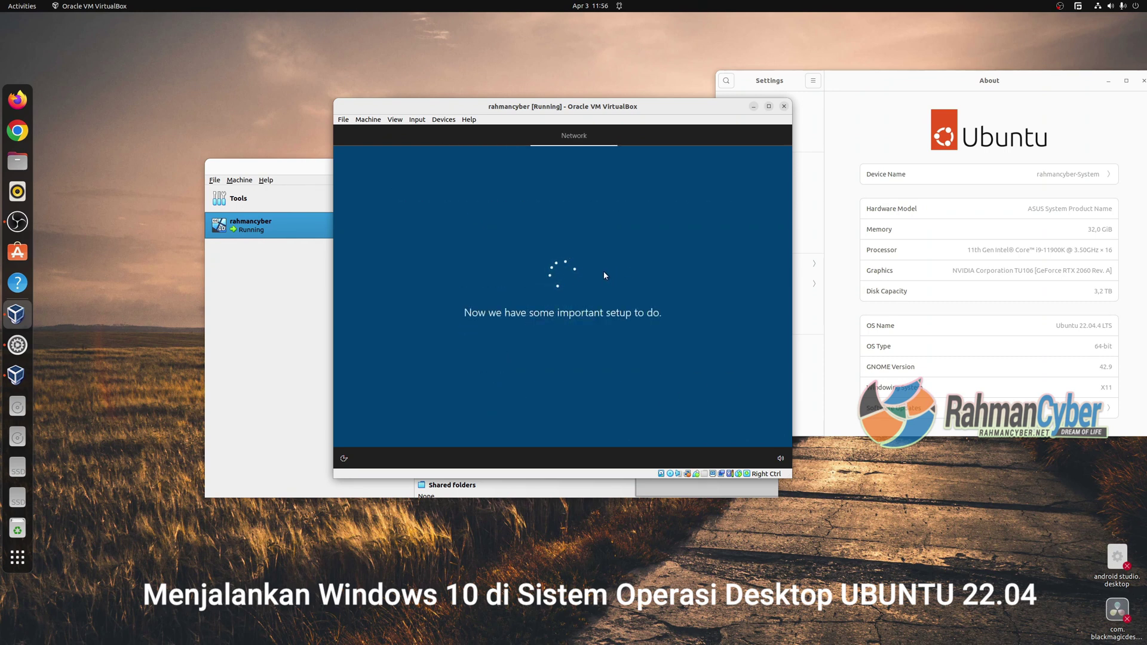
drag(597, 106, 384, 125)
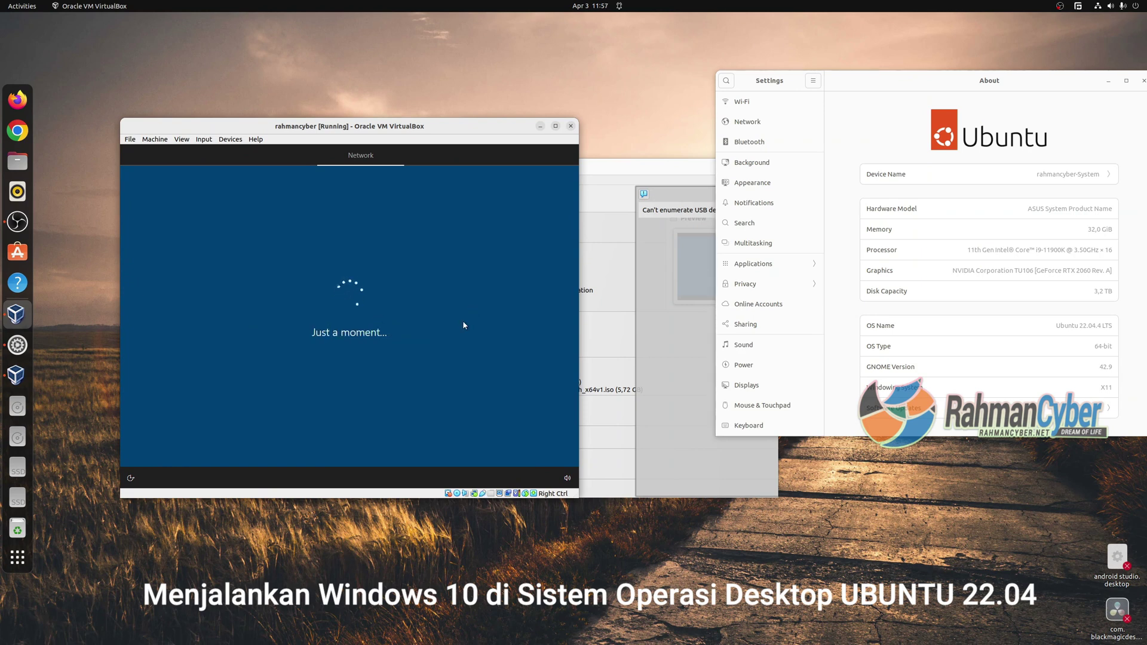
click(539, 450)
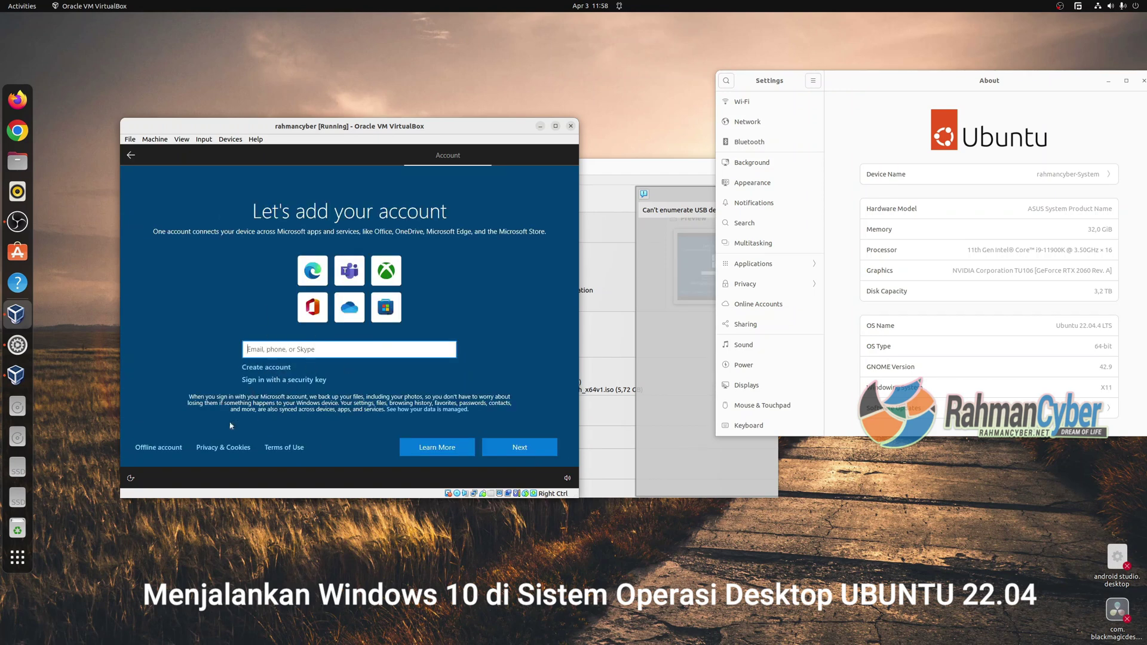
Choose an offline limited account, enter the user name, and set and confirm the account password.
click(158, 447)
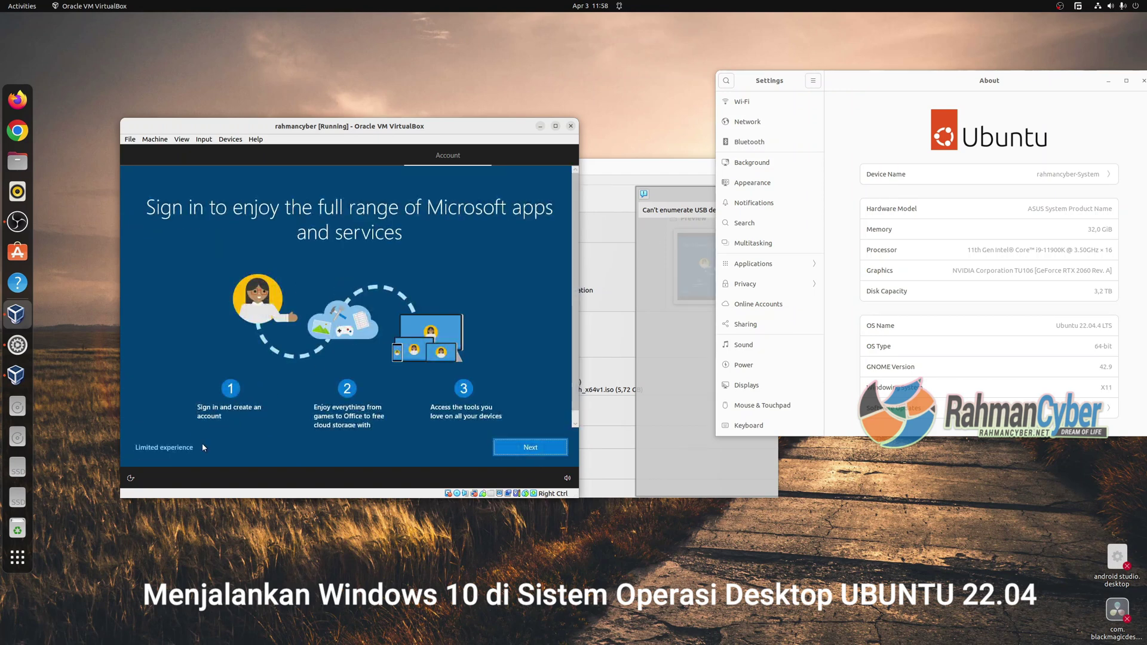
click(189, 451)
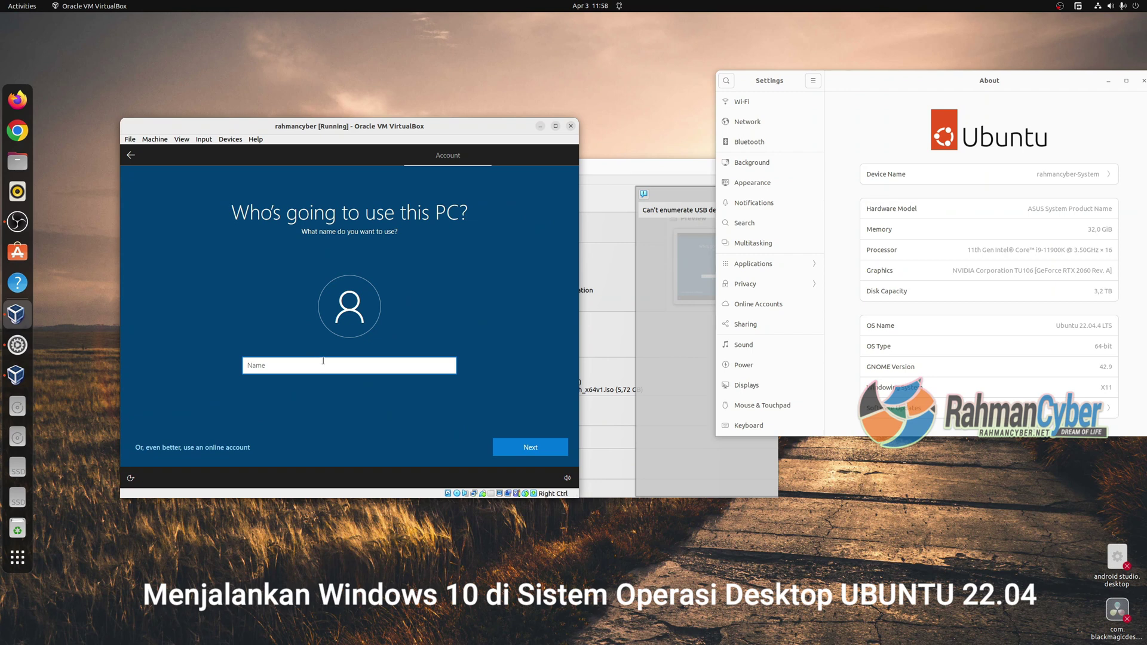
text(rahmancyber)
click(534, 447)
text(••••)
click(519, 453)
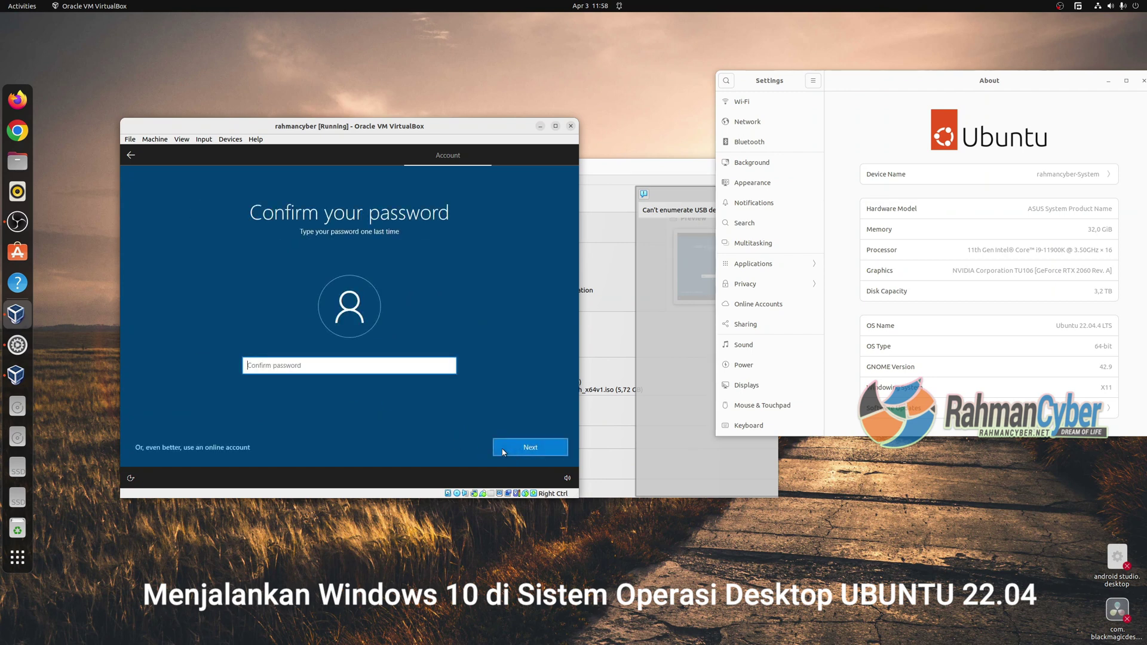
text(••••)
click(515, 447)
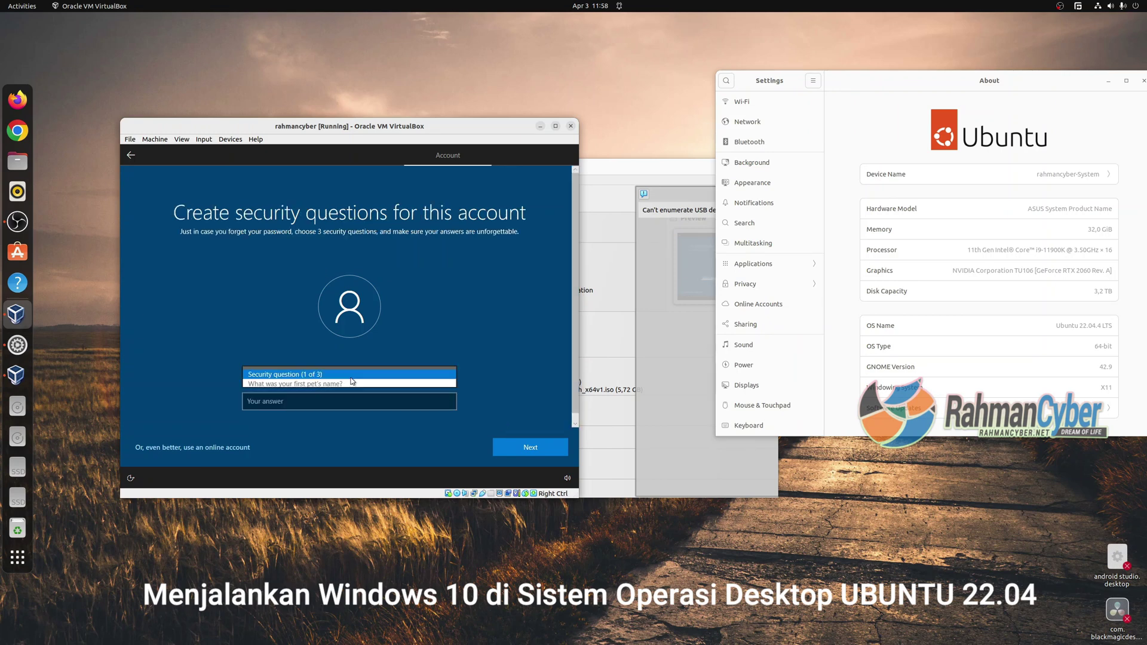
Pick the first pet's name, birth city and childhood nickname security questions and answer each.
click(364, 375)
click(365, 377)
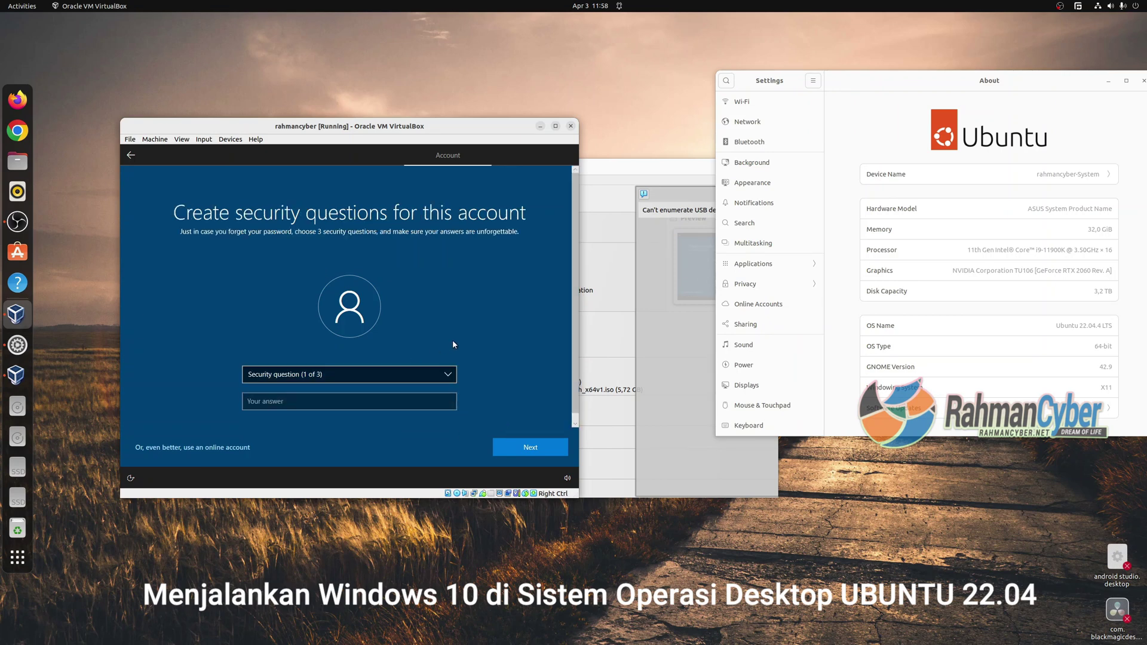
click(363, 376)
click(360, 385)
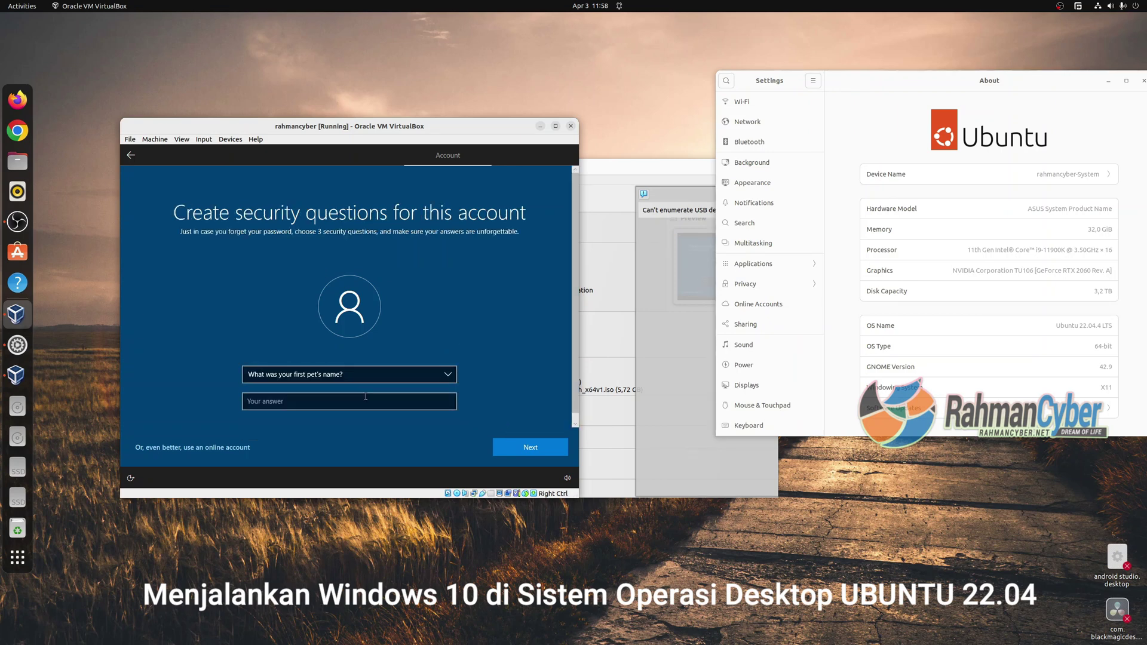
click(376, 400)
key(Return)
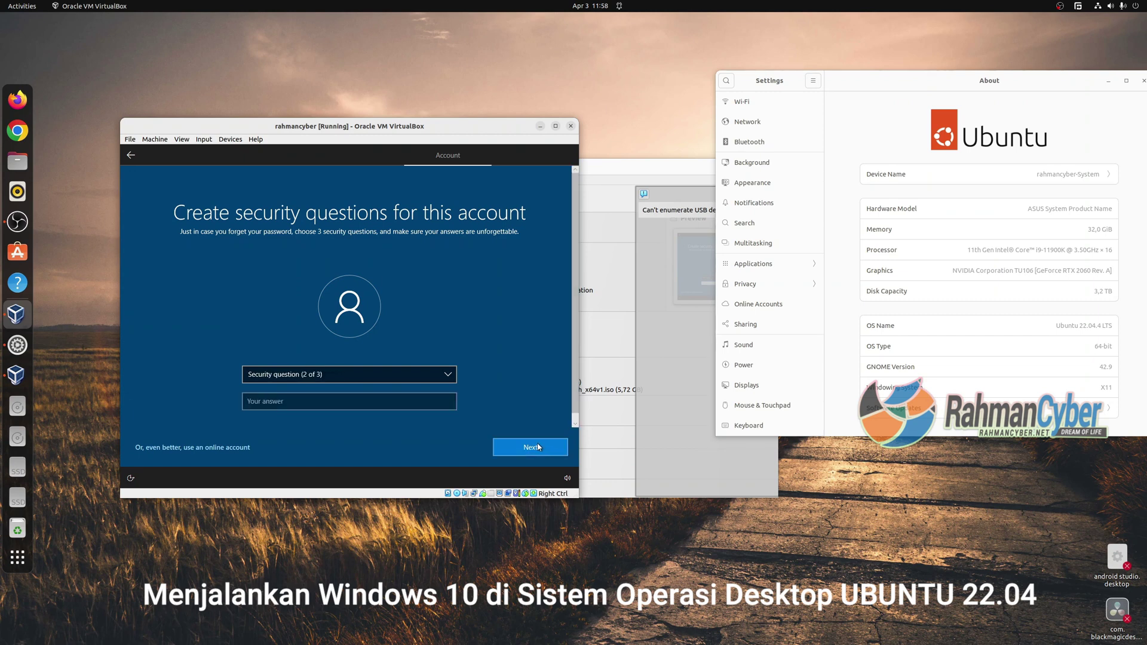
click(403, 378)
click(403, 383)
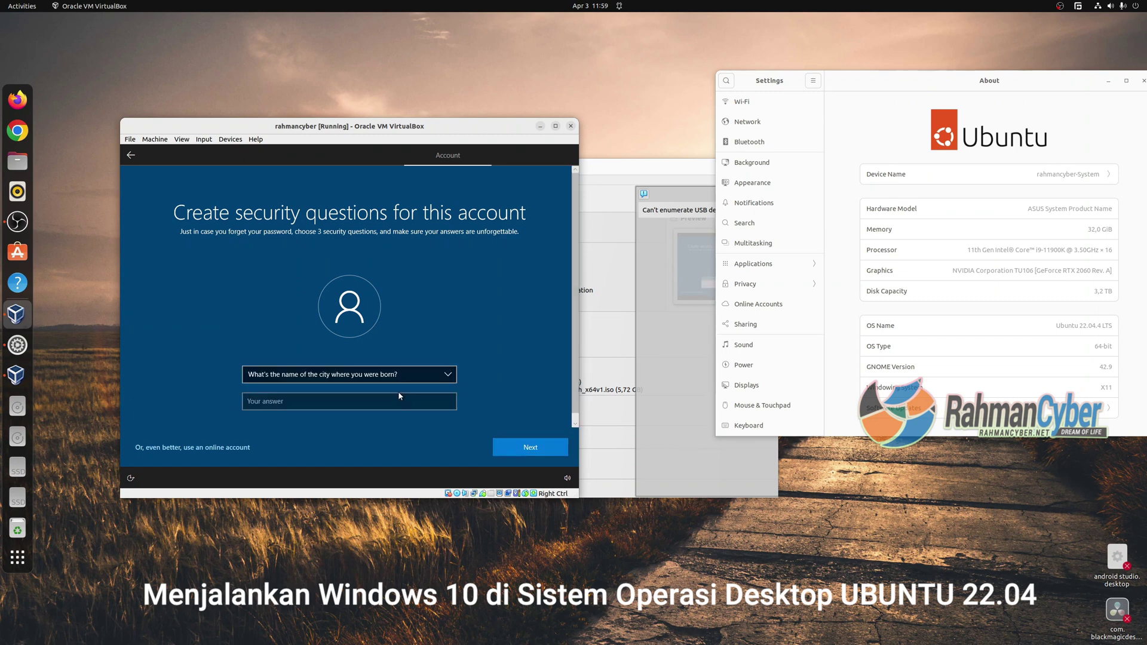
click(398, 401)
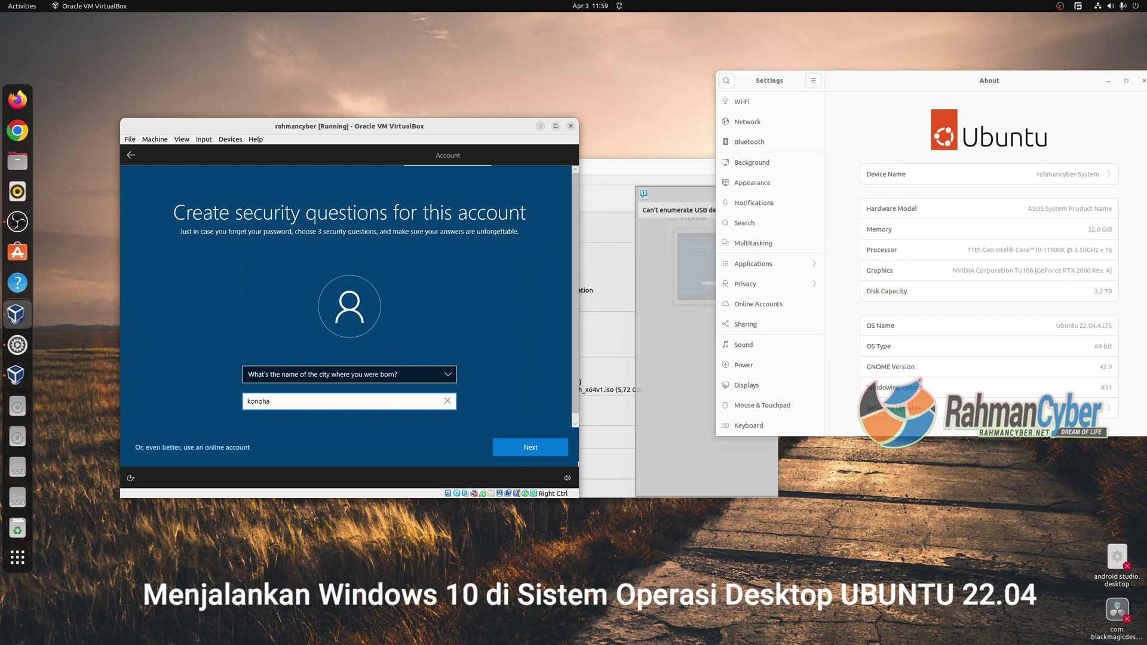
key(Return)
click(362, 376)
click(363, 384)
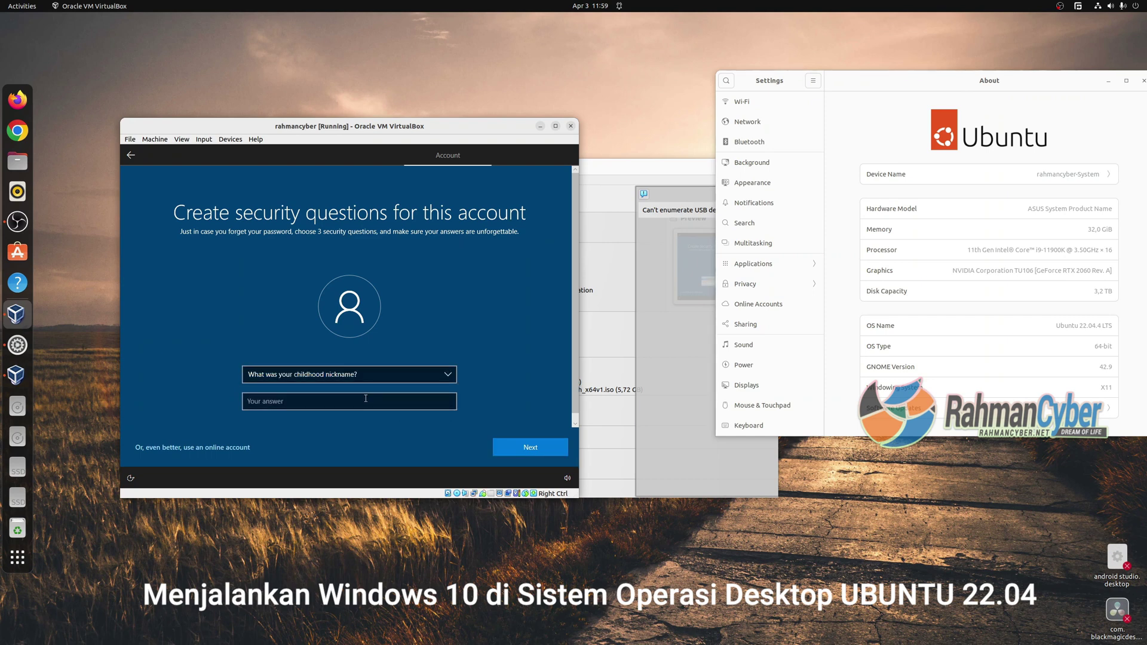
click(366, 401)
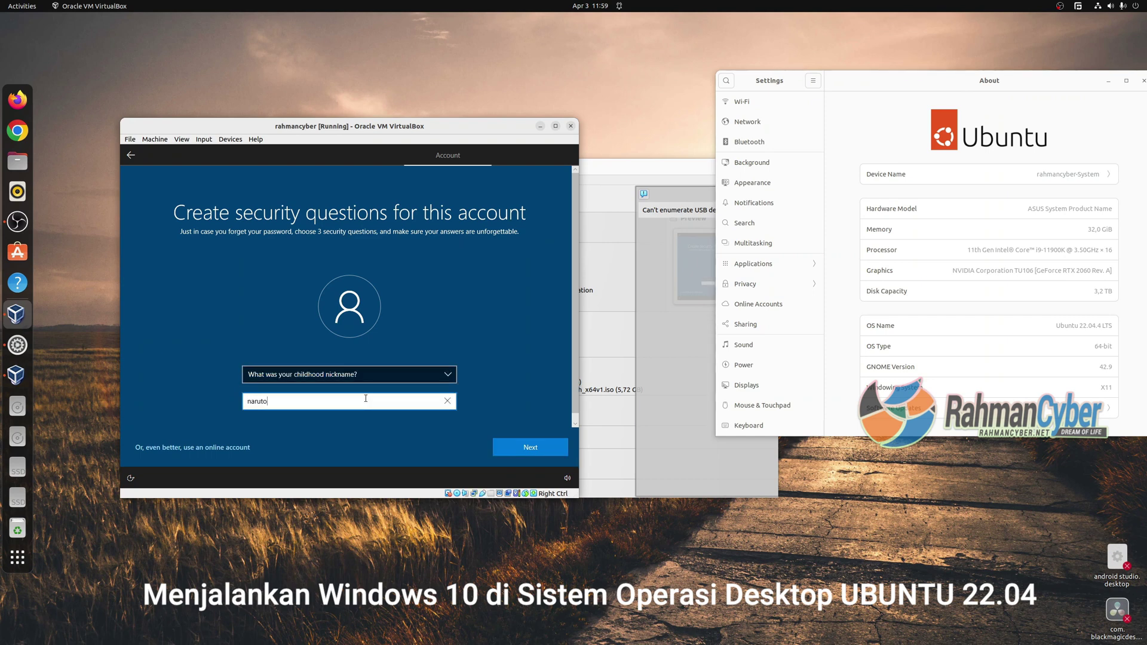
click(547, 452)
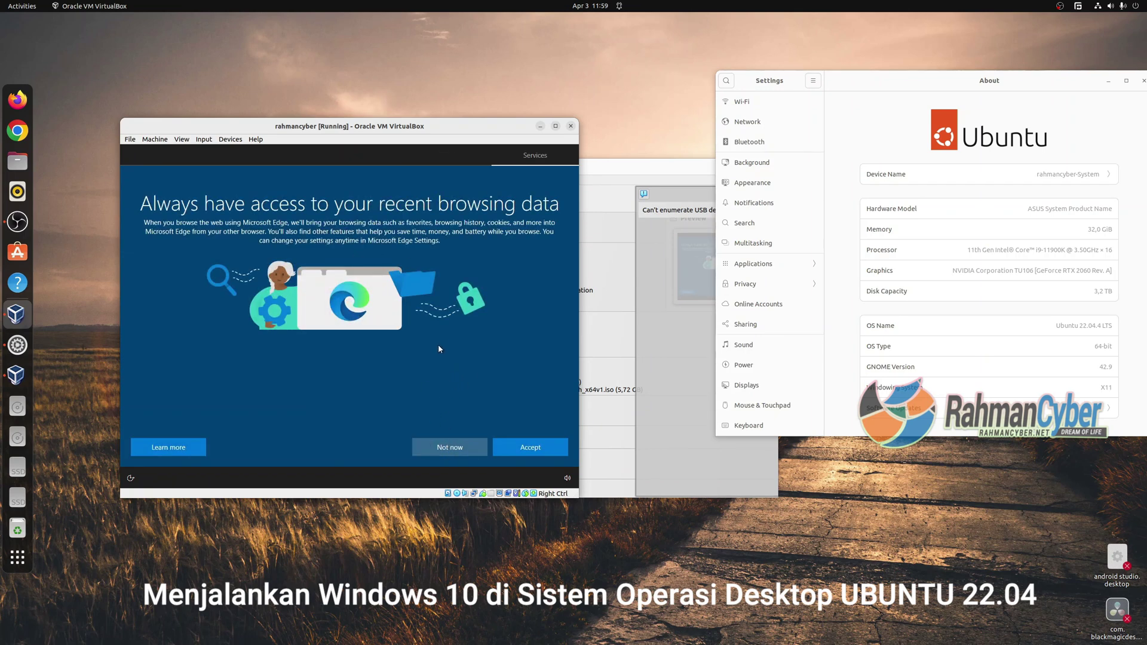
Decline Edge sync, turn off location, optional diagnostics and tailored experiences, pick Gaming, decline Cortana.
click(471, 449)
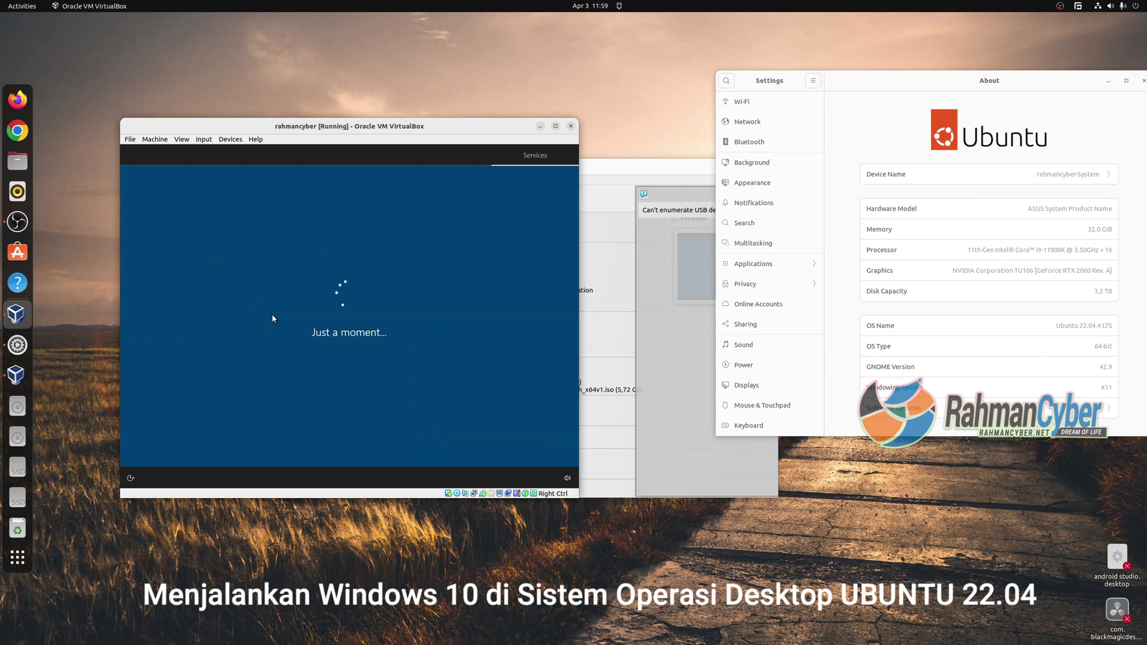
click(143, 312)
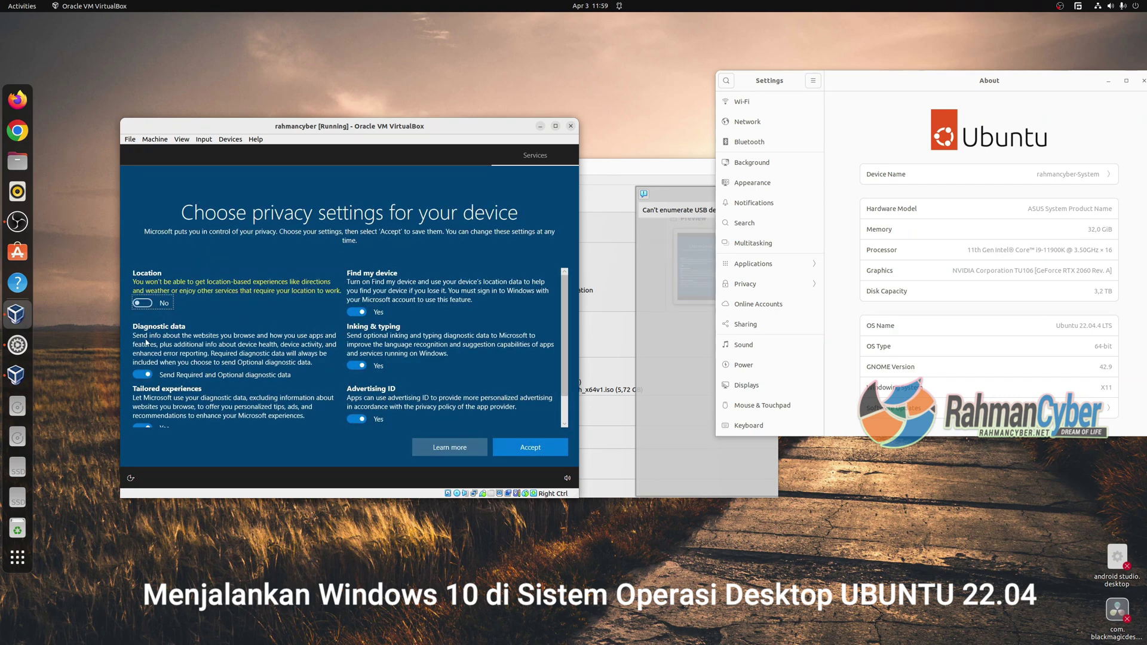
click(142, 374)
click(143, 427)
scroll(144, 427, down, 3)
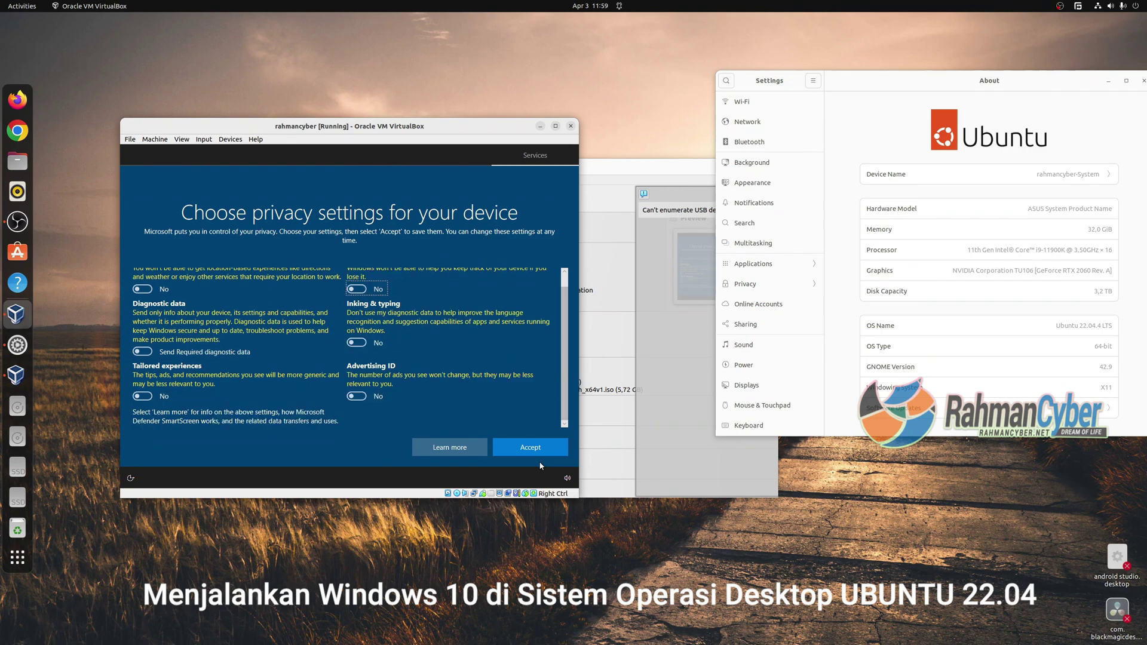
click(530, 447)
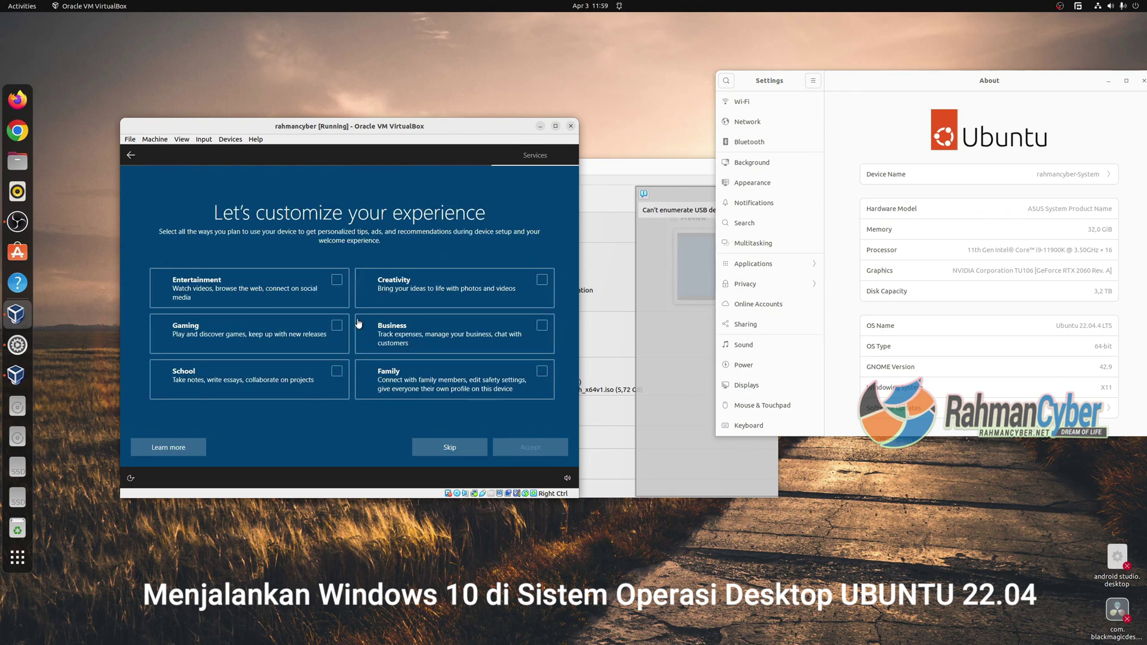
click(334, 325)
click(449, 446)
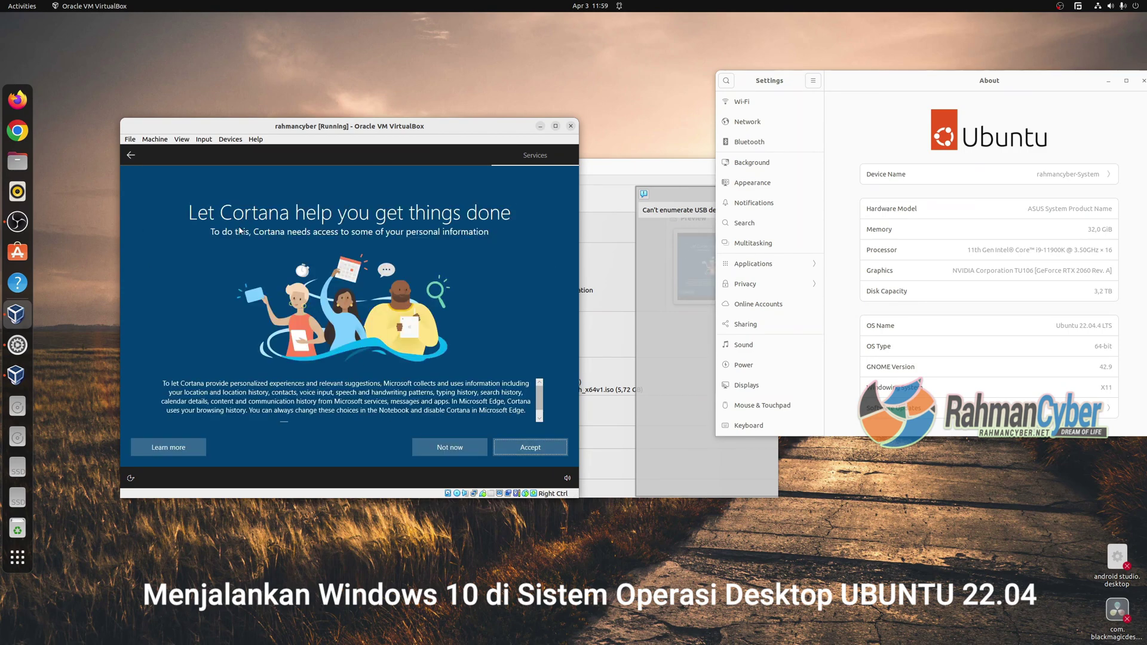
click(464, 446)
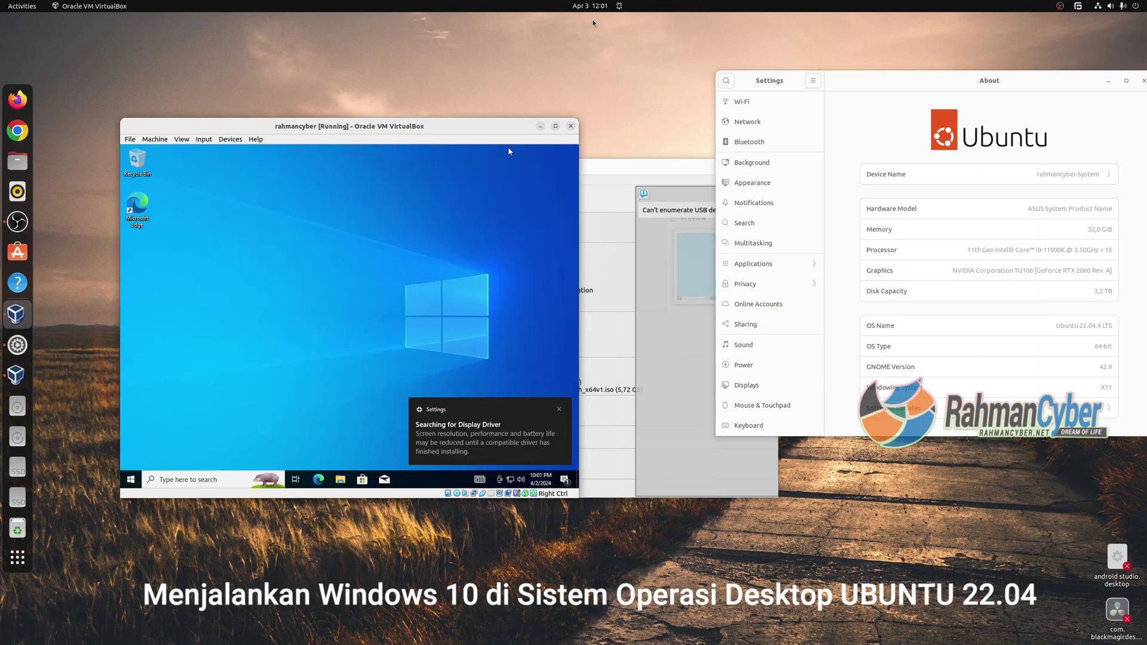
mouse_move(409, 125)
mouse_down()
mouse_move(442, 120)
mouse_move(532, 151)
mouse_move(429, 122)
mouse_up()
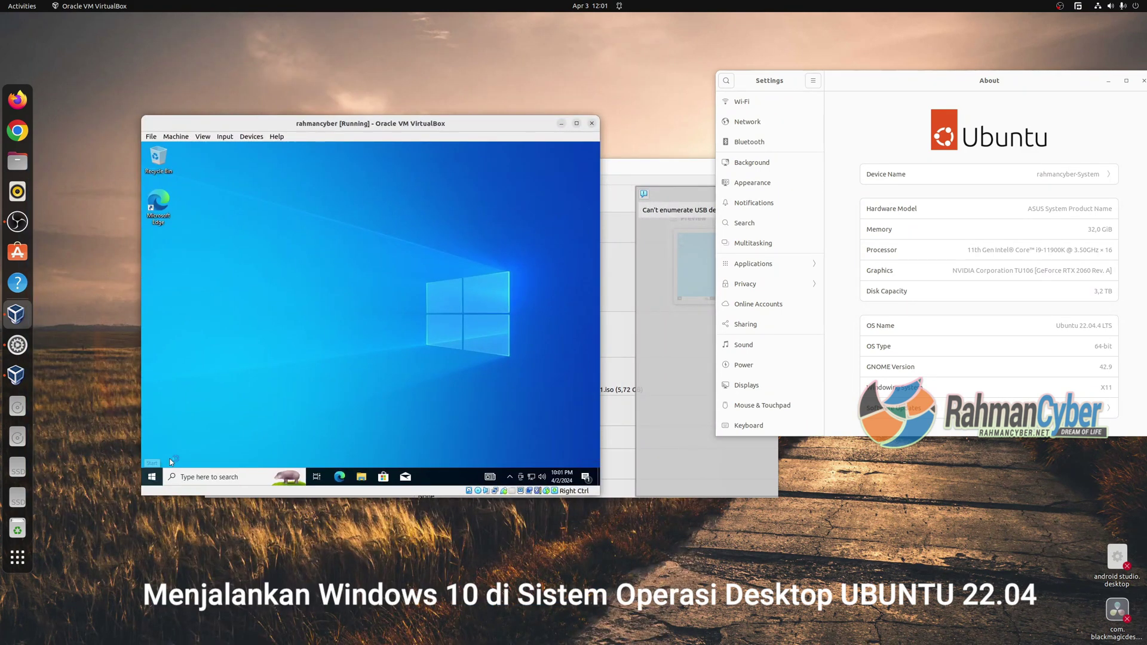
click(152, 476)
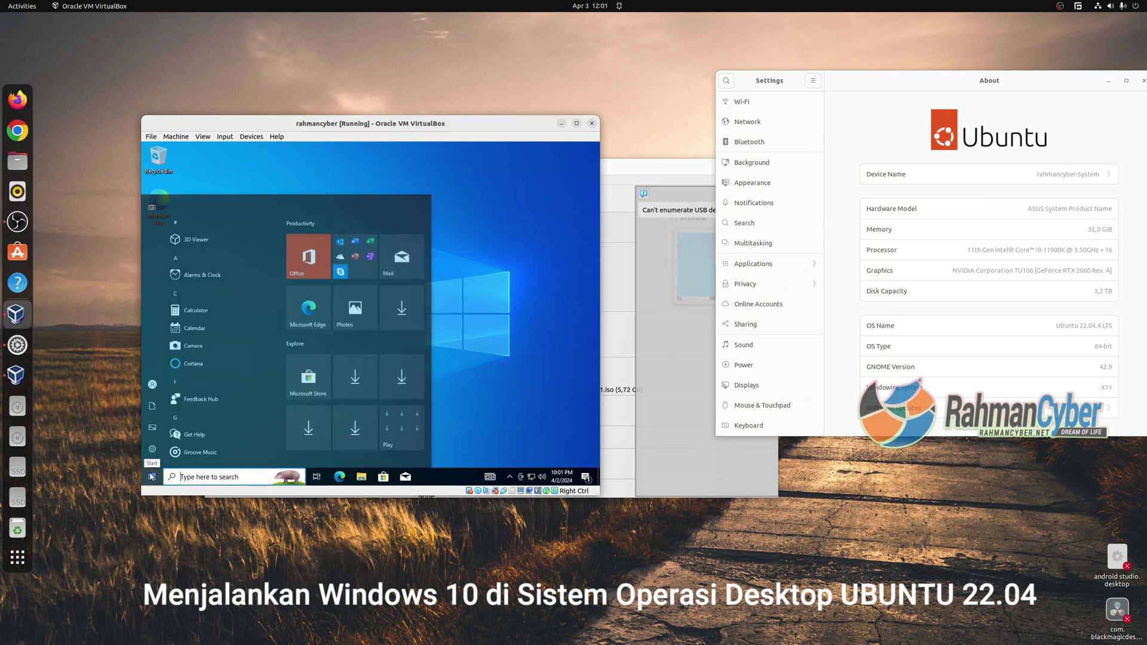
scroll(253, 269, down, 10)
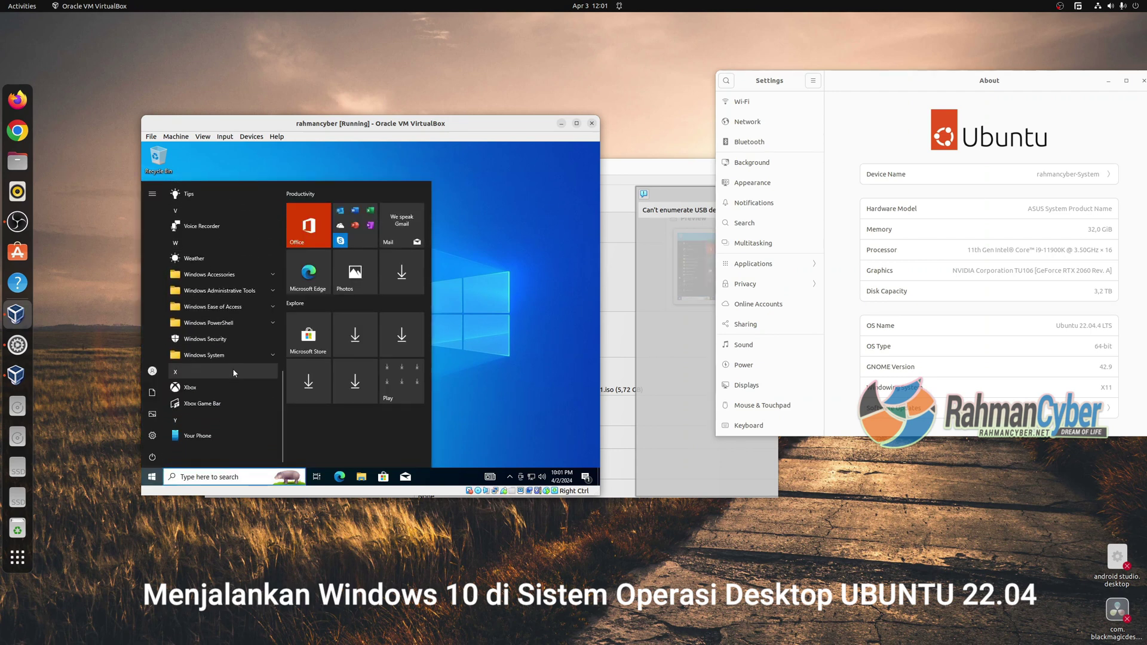
click(470, 296)
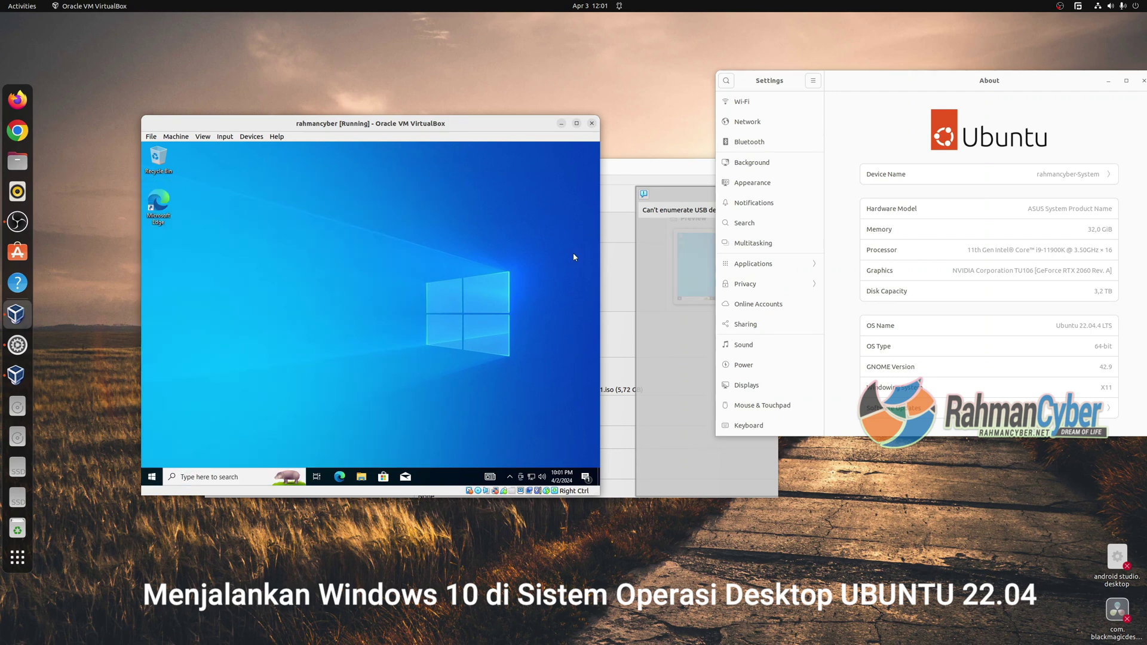
click(577, 125)
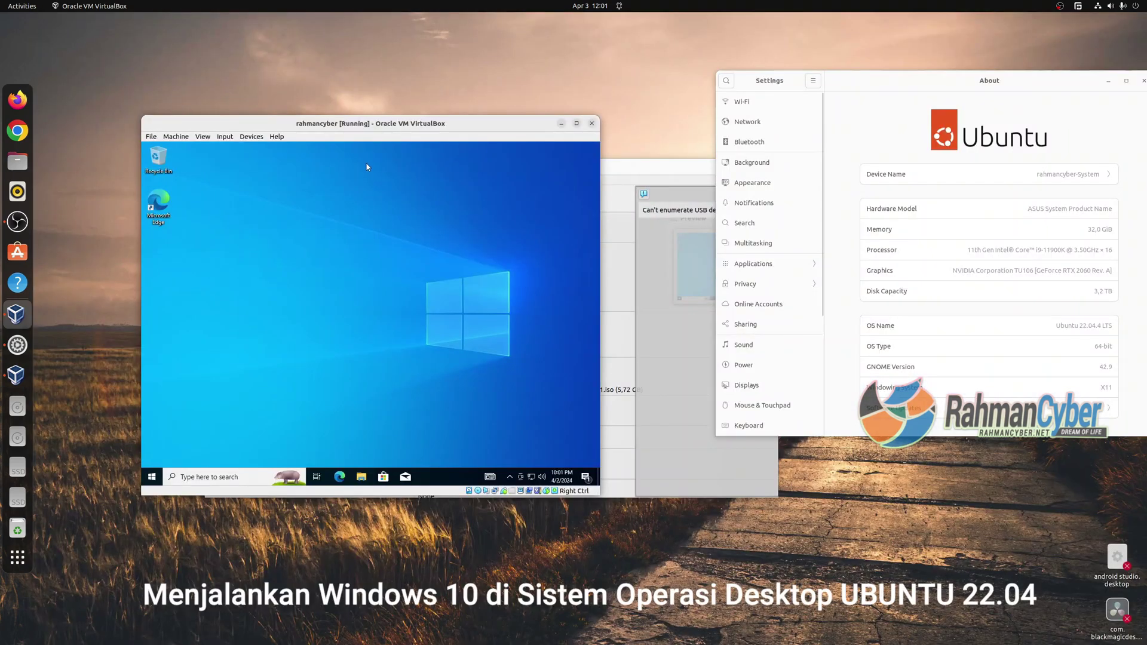
click(180, 137)
Set the VM's display scale factor to 125% in Settings > Display and apply it.
click(188, 147)
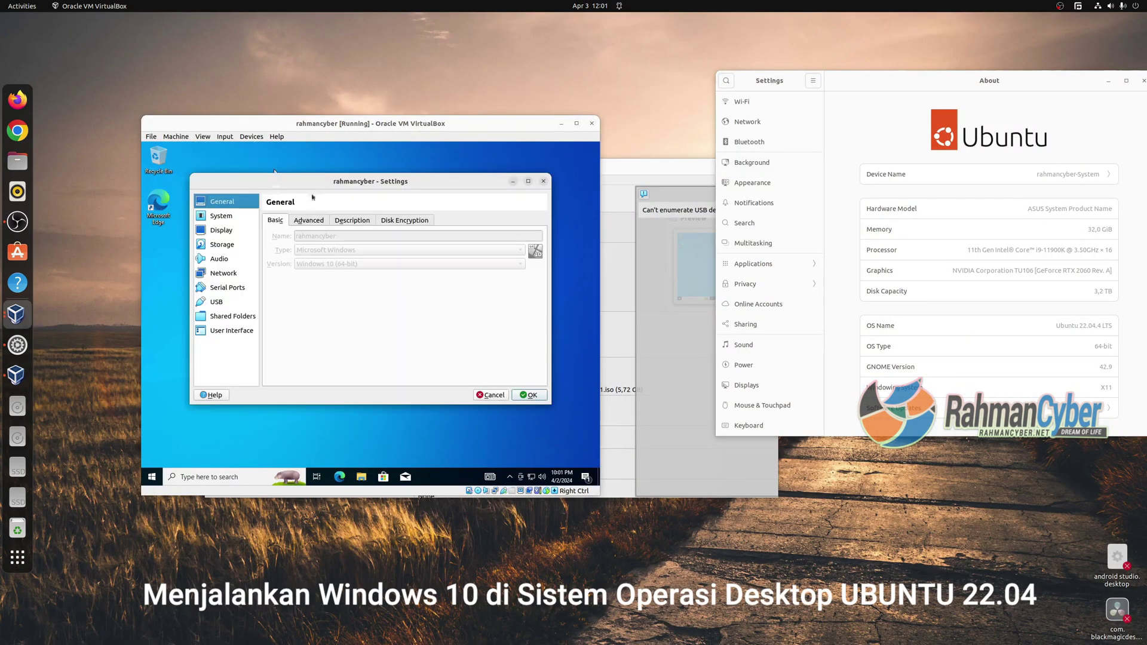
click(221, 230)
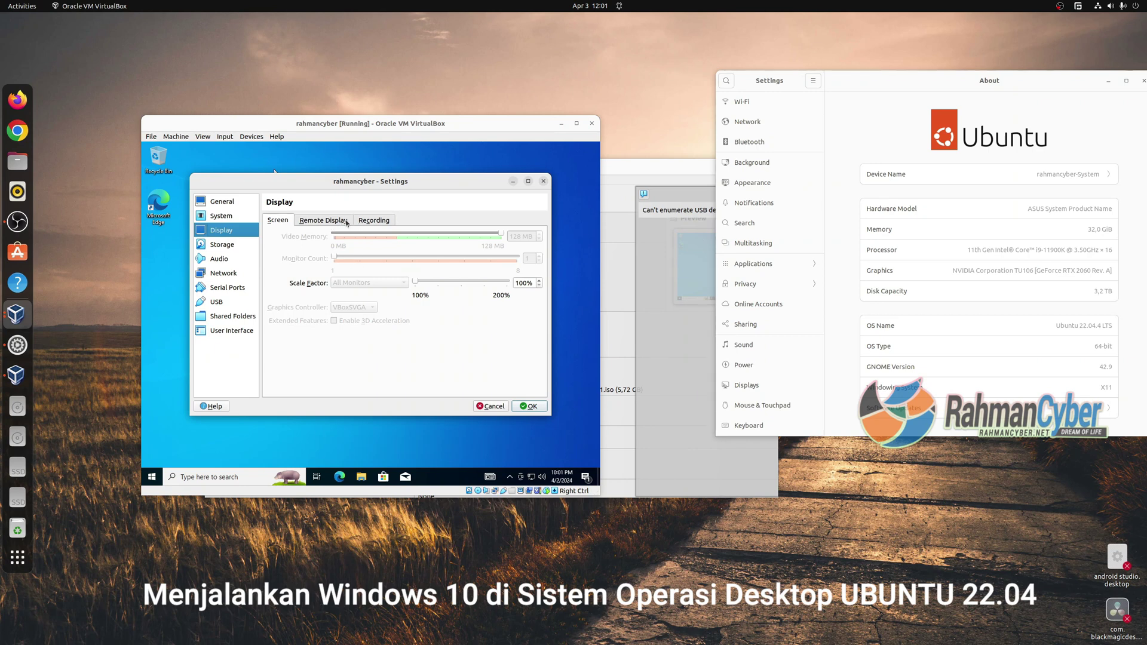
drag(414, 281, 472, 282)
click(529, 406)
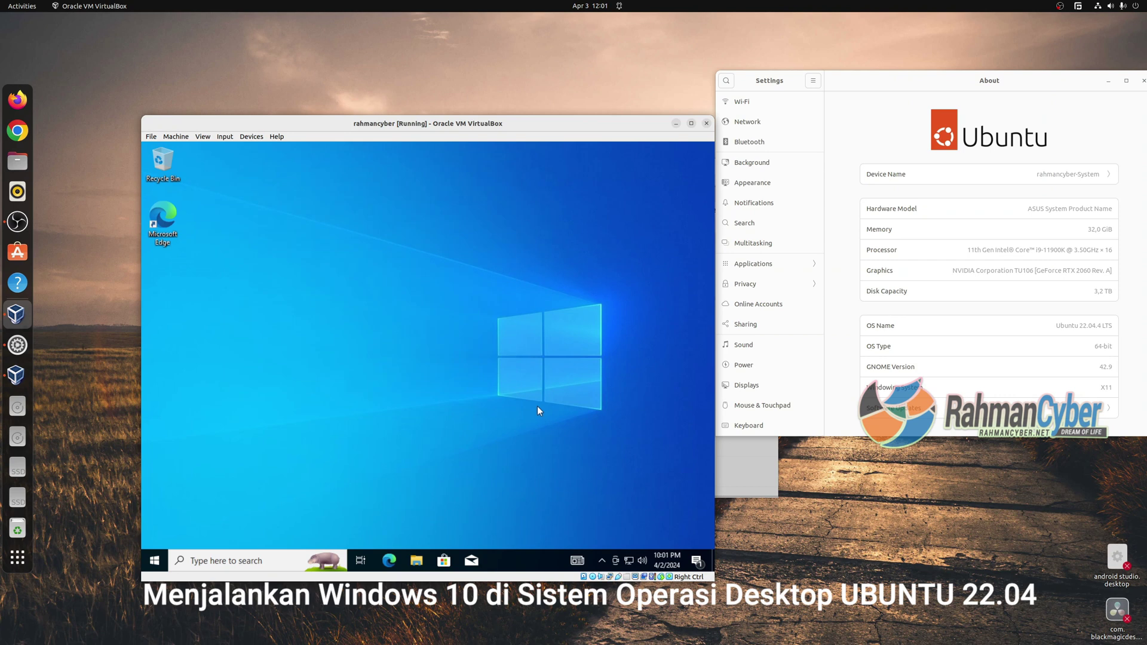
Move the VM window, then raise the display scale factor to 150% in Settings and save.
drag(402, 123, 341, 57)
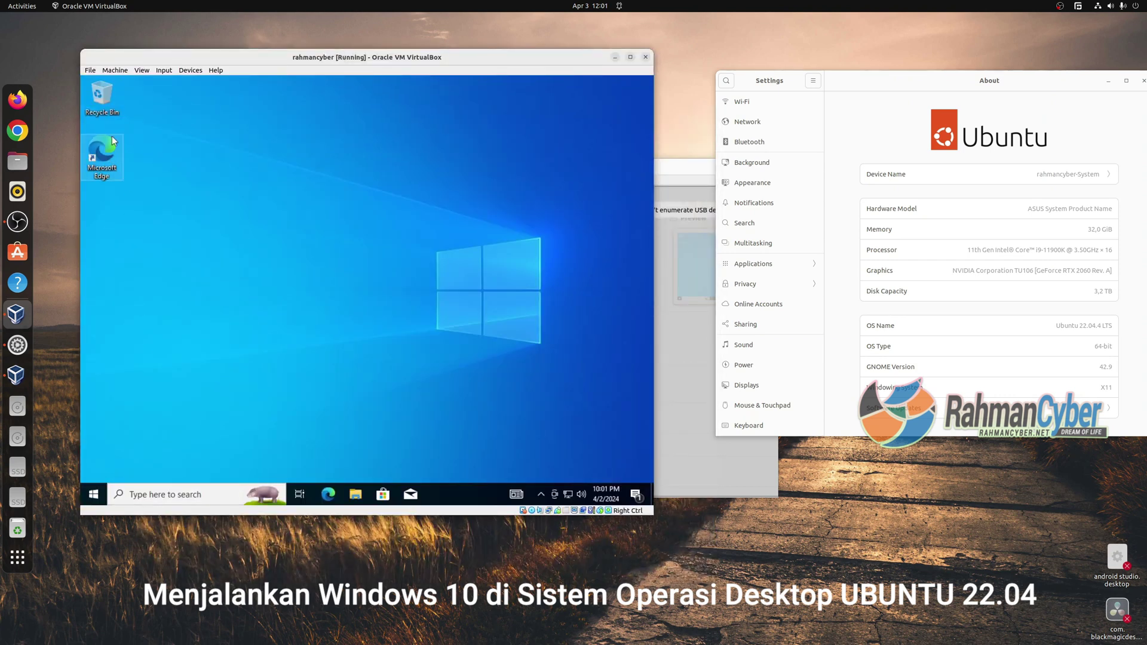
click(160, 71)
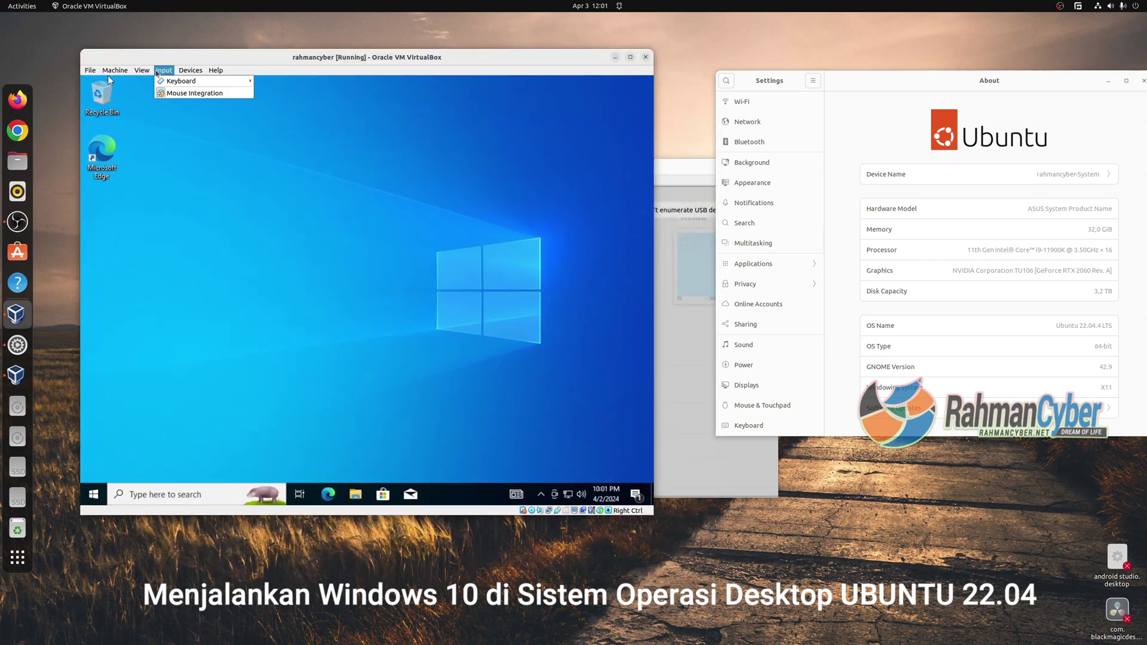
mouse_move(188, 72)
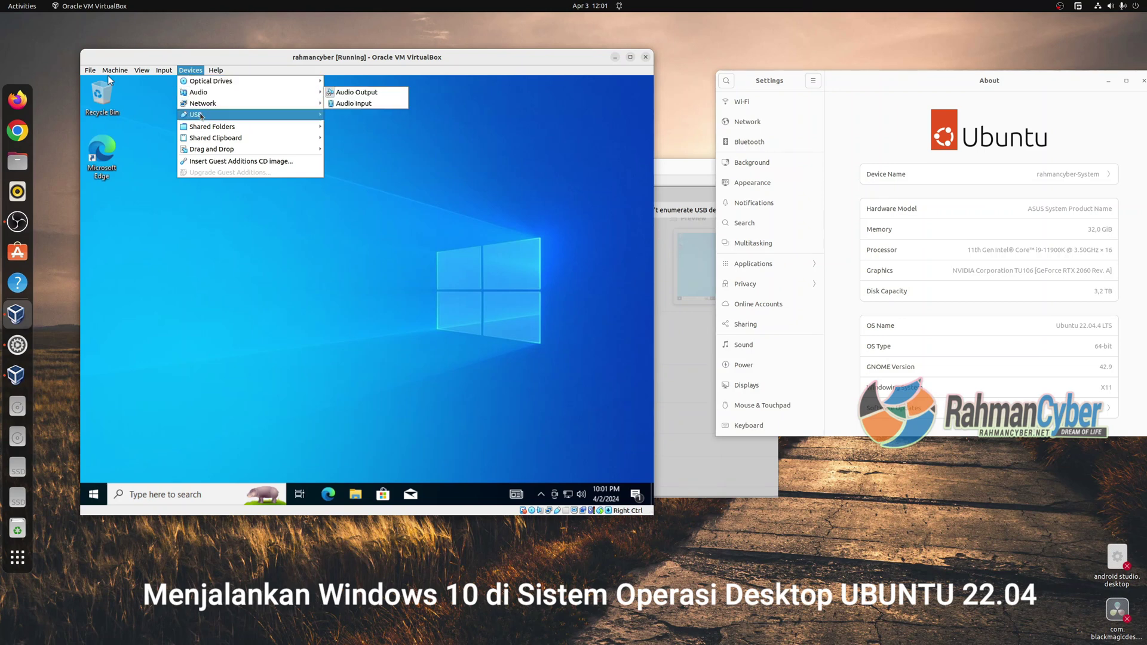
click(124, 81)
click(236, 221)
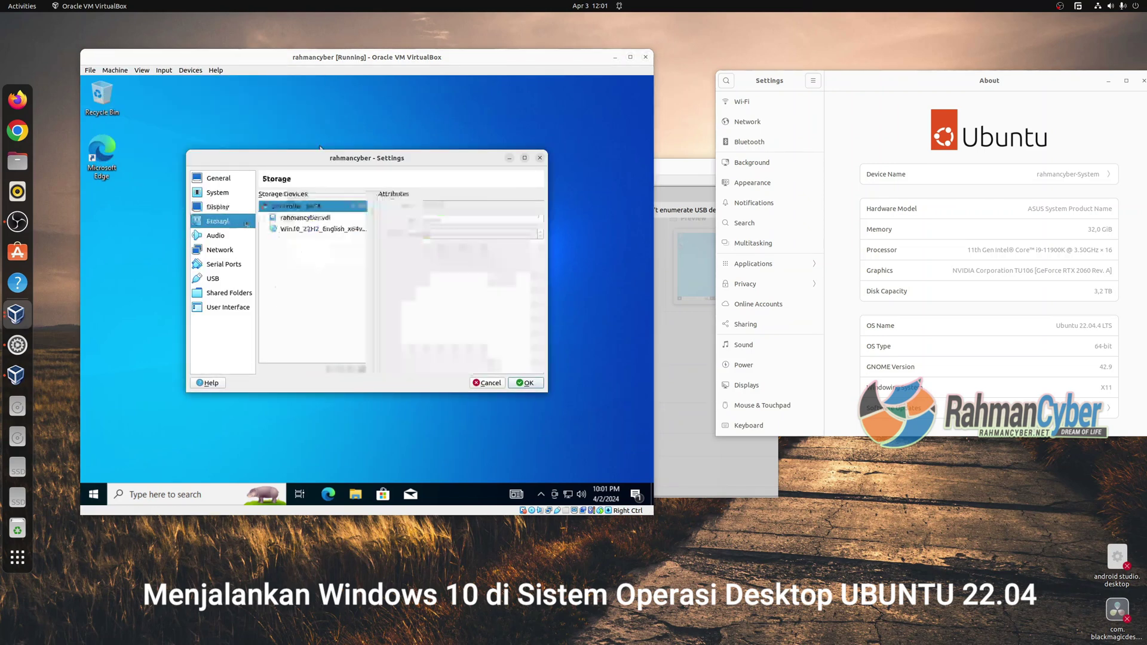
click(236, 249)
click(239, 206)
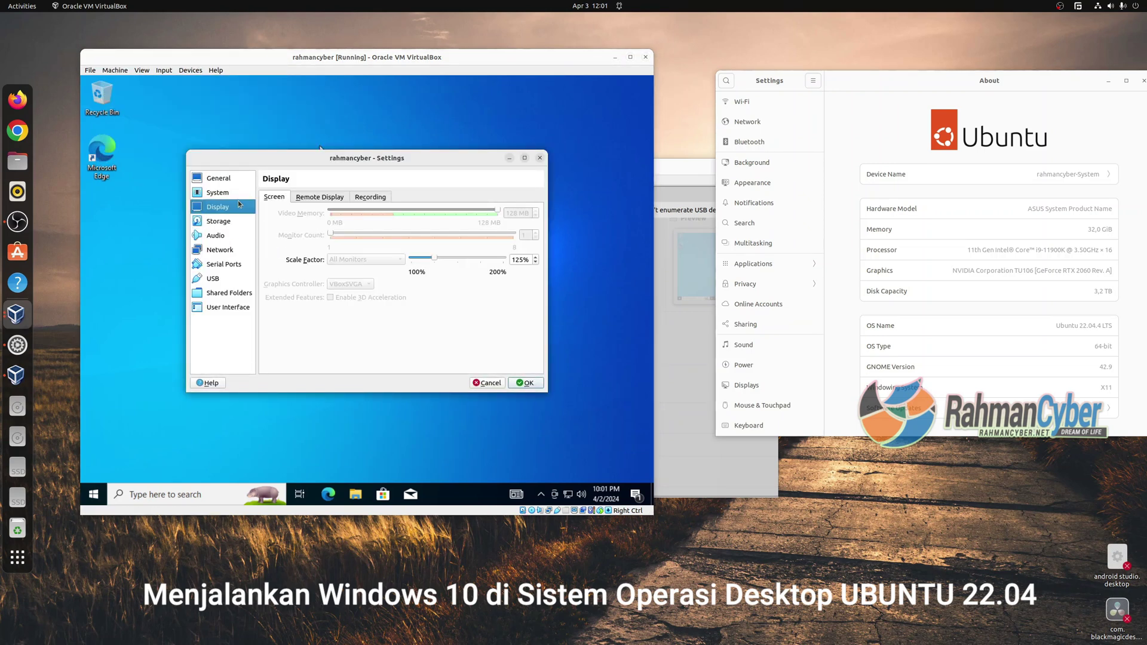
click(233, 180)
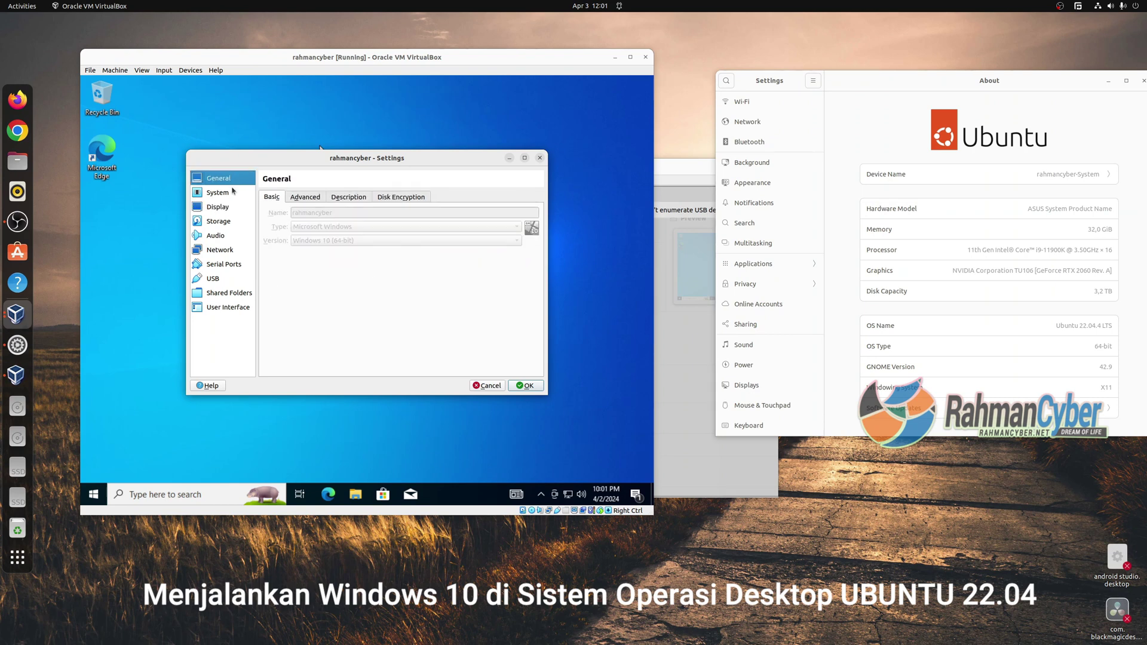
click(242, 206)
click(457, 260)
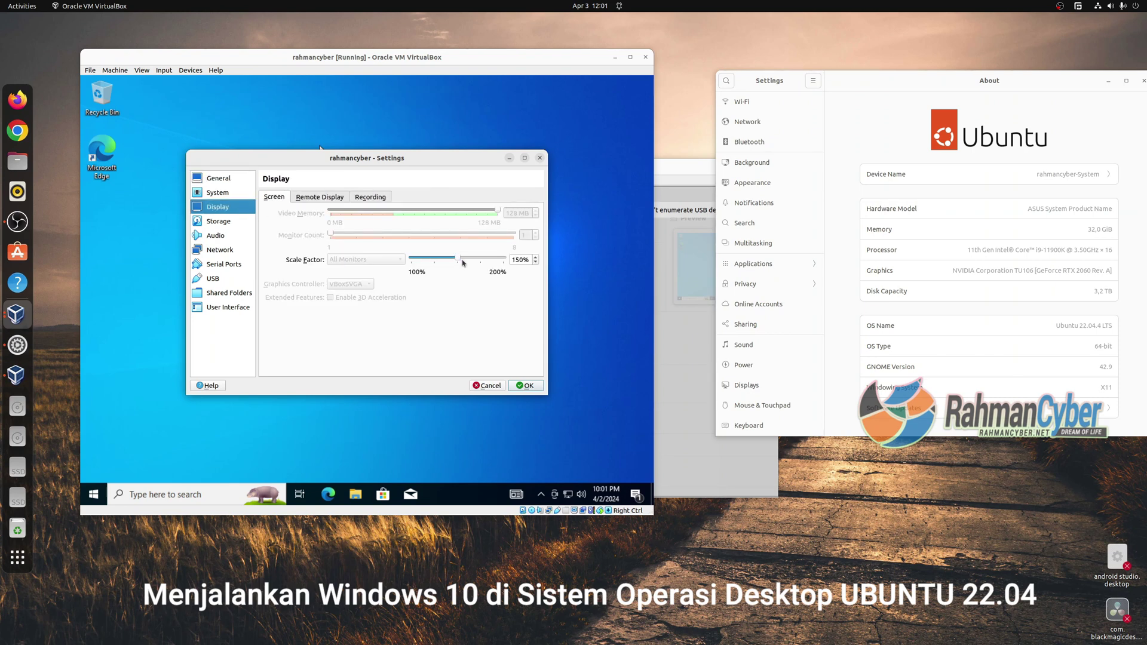
click(527, 386)
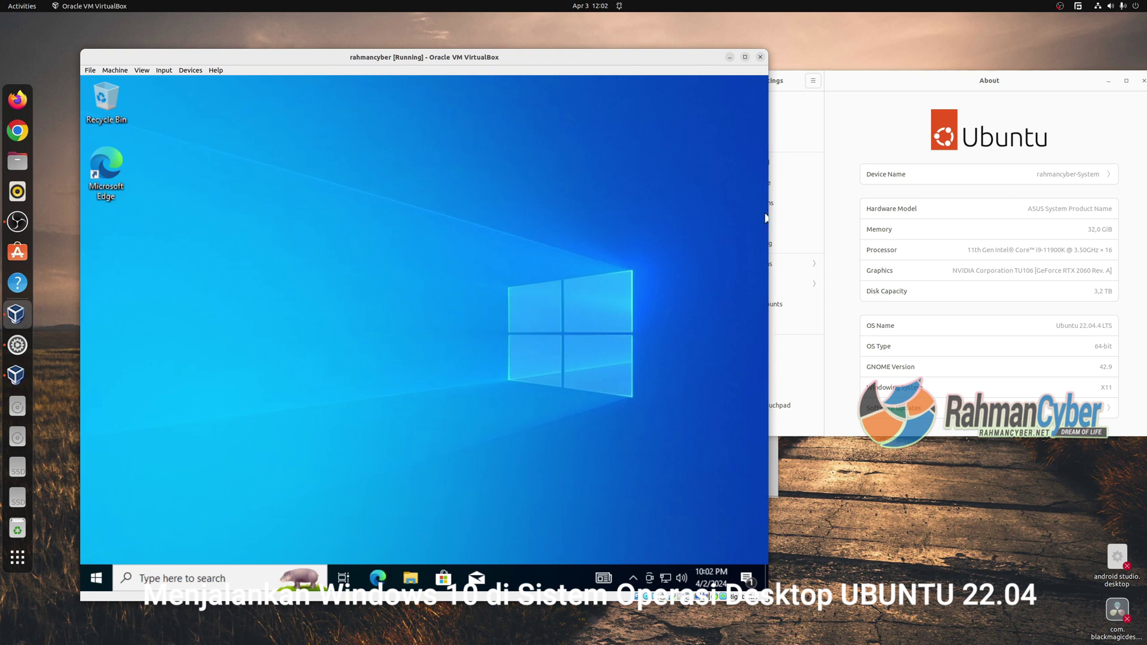
Launch File Explorer from the guest's Start menu and expand This PC.
mouse_move(770, 221)
mouse_down()
mouse_move(839, 230)
mouse_move(770, 239)
mouse_up()
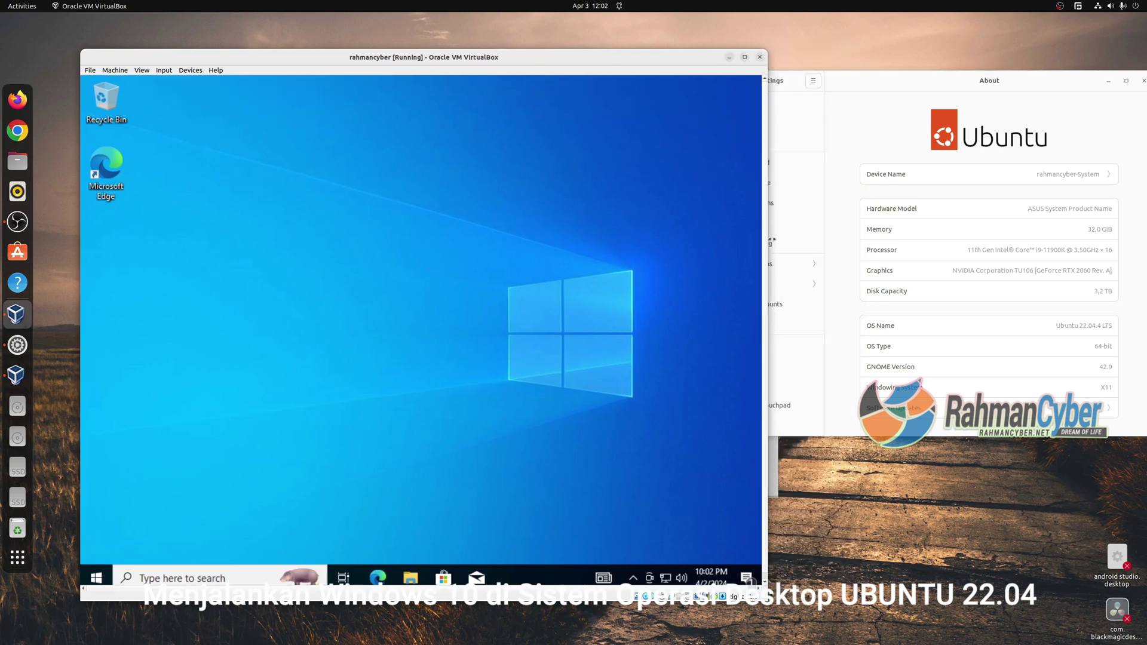
click(96, 578)
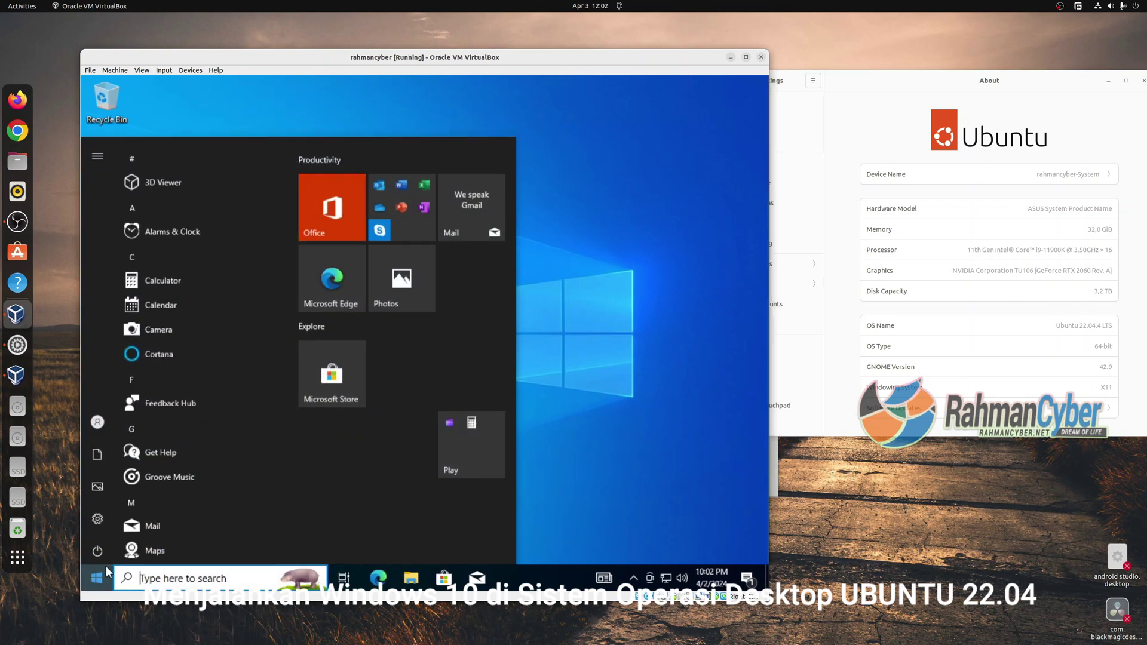
scroll(225, 339, down, 5)
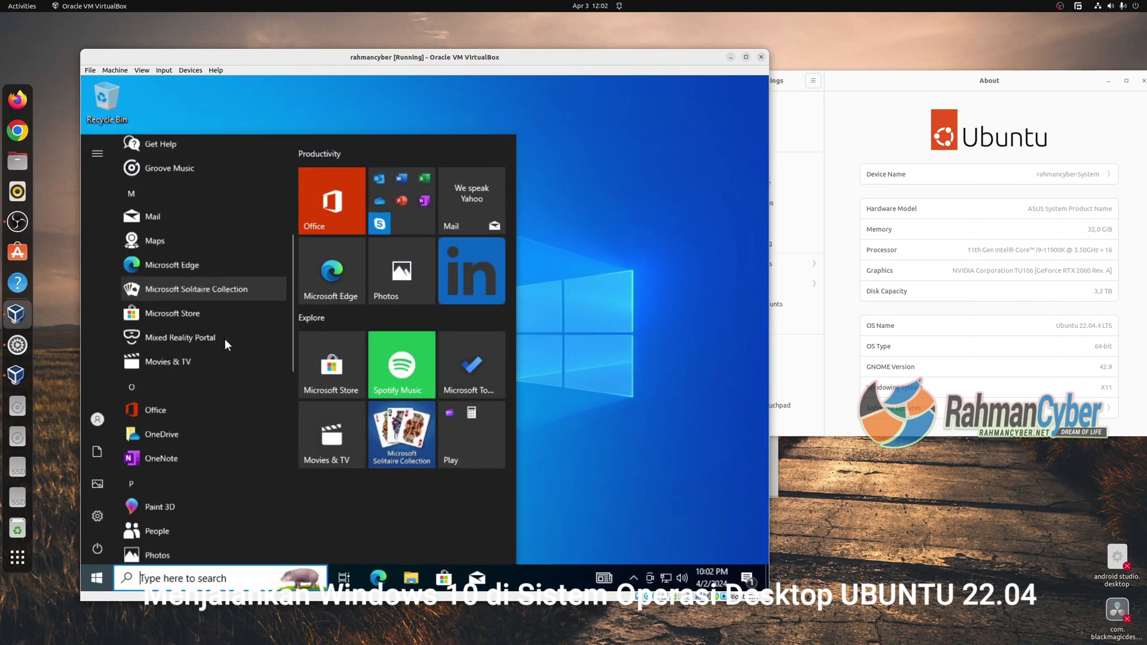
click(413, 575)
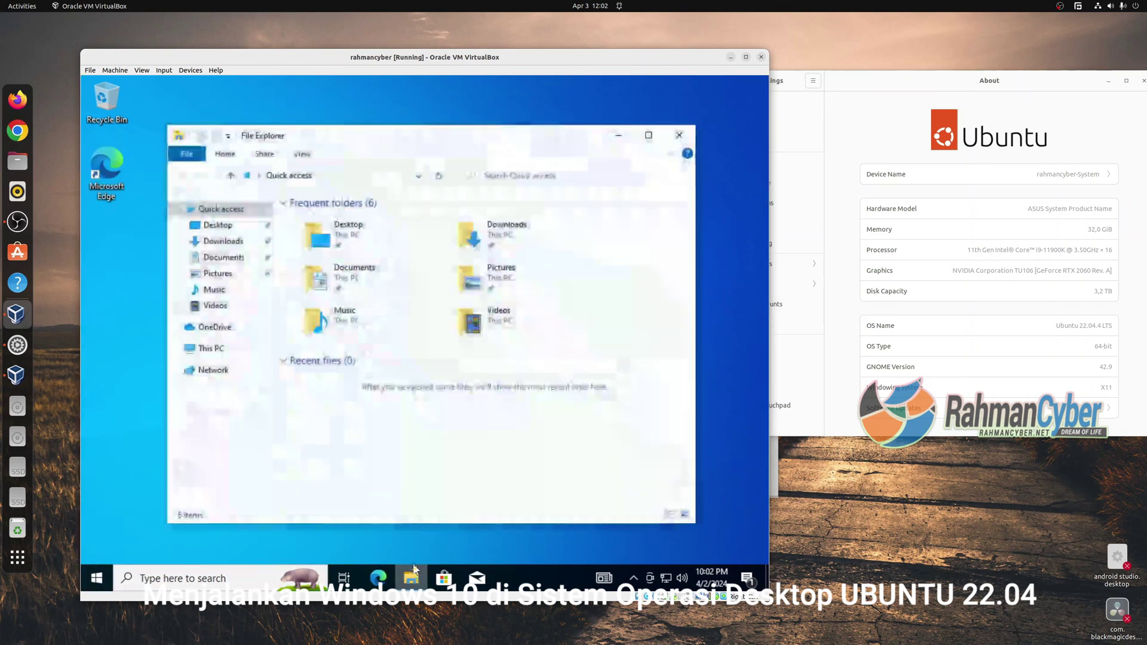
click(221, 353)
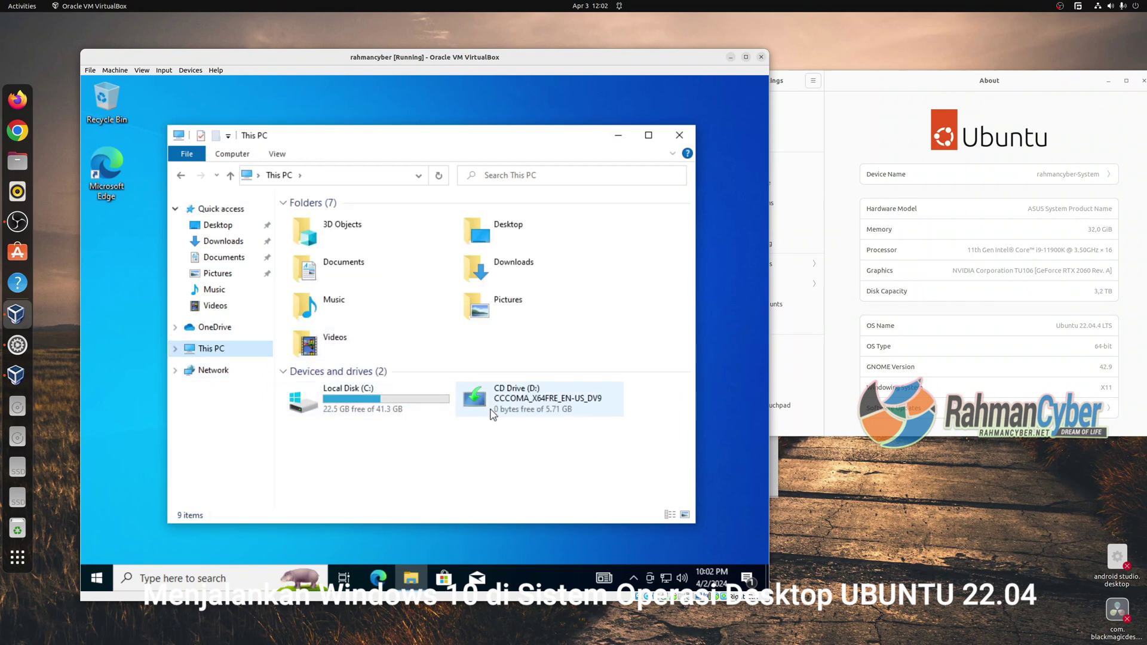
click(175, 348)
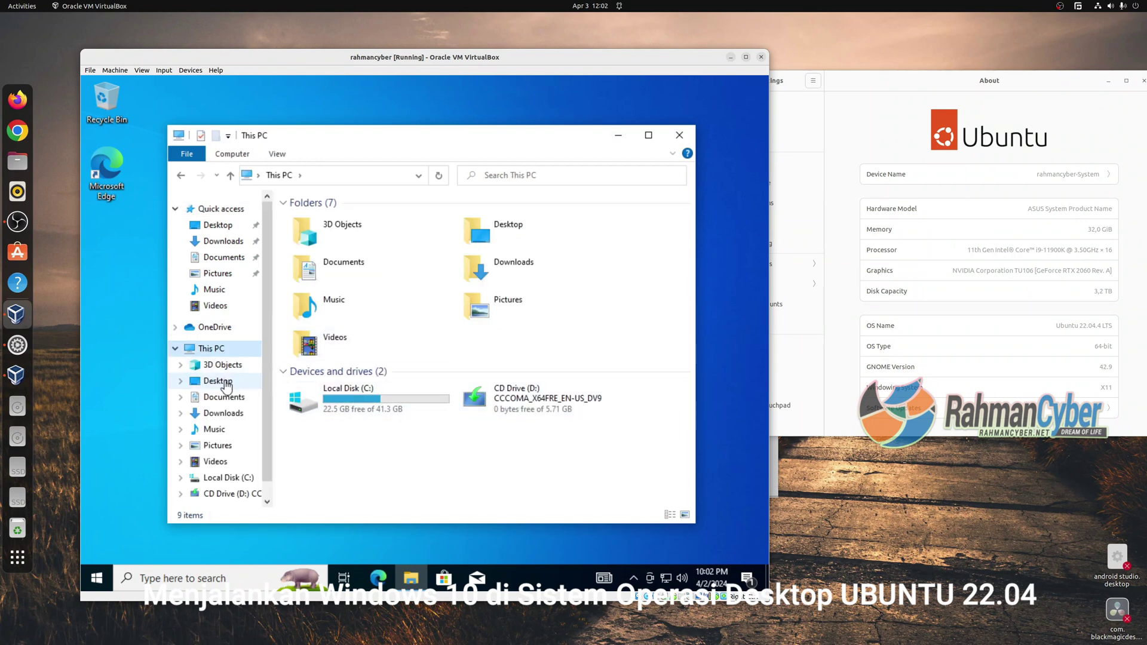
Briefly open the host's Ubuntu Files, view Other Locations, and close it.
click(17, 161)
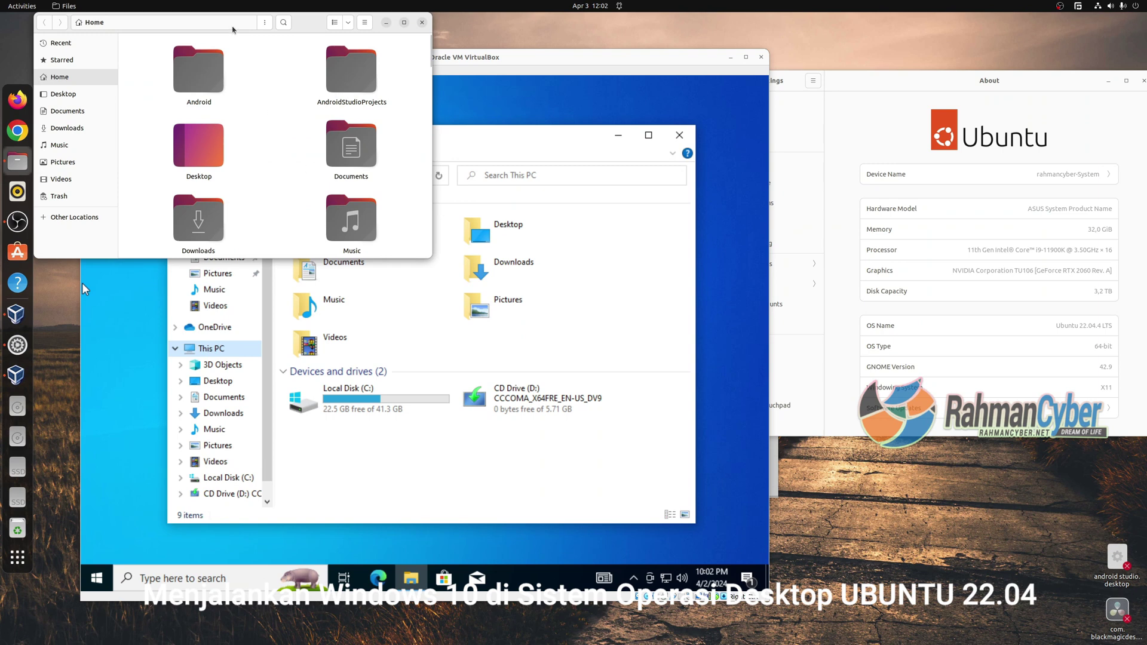
drag(307, 22, 375, 130)
click(142, 327)
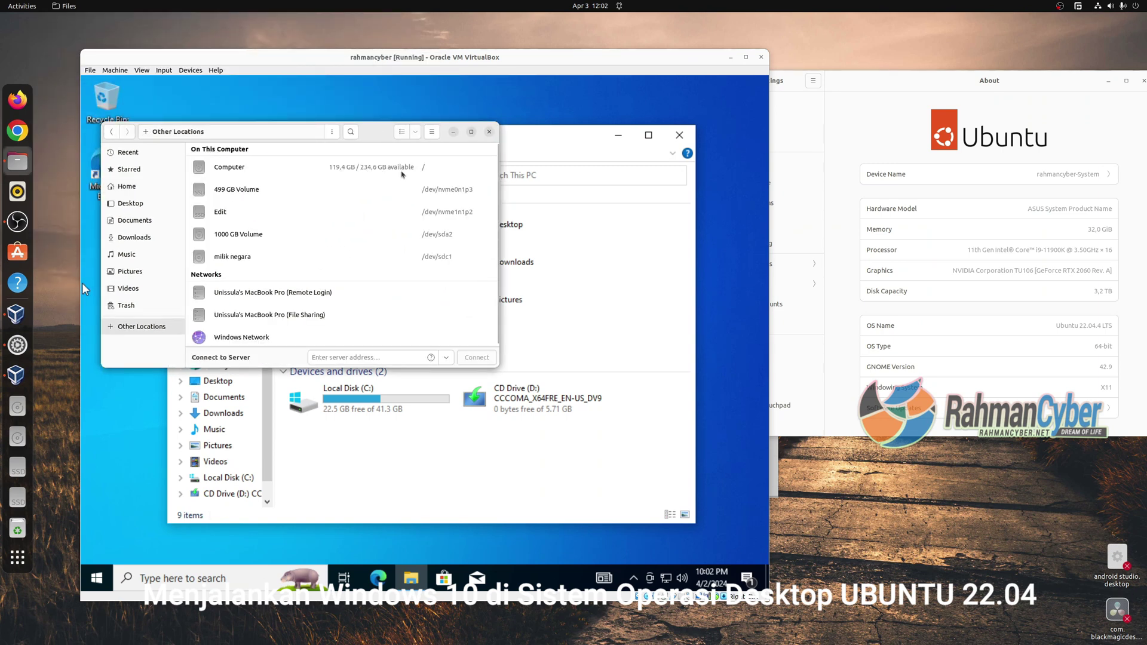
click(490, 134)
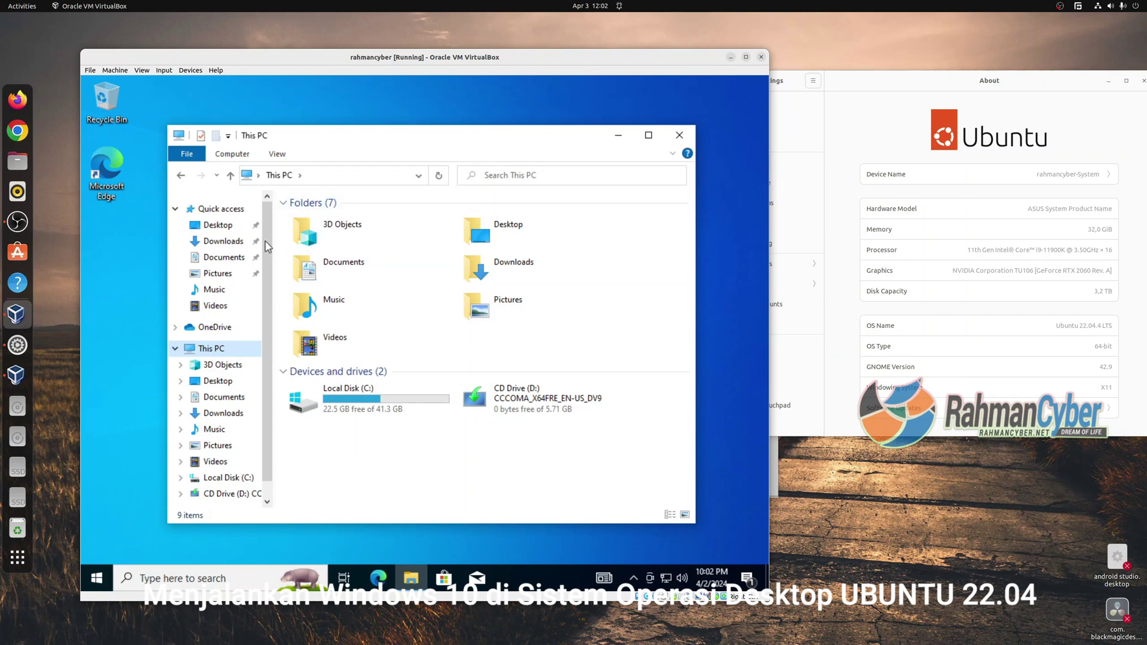
Open the guest's Network folder and dismiss the network discovery error.
scroll(266, 247, down, 1)
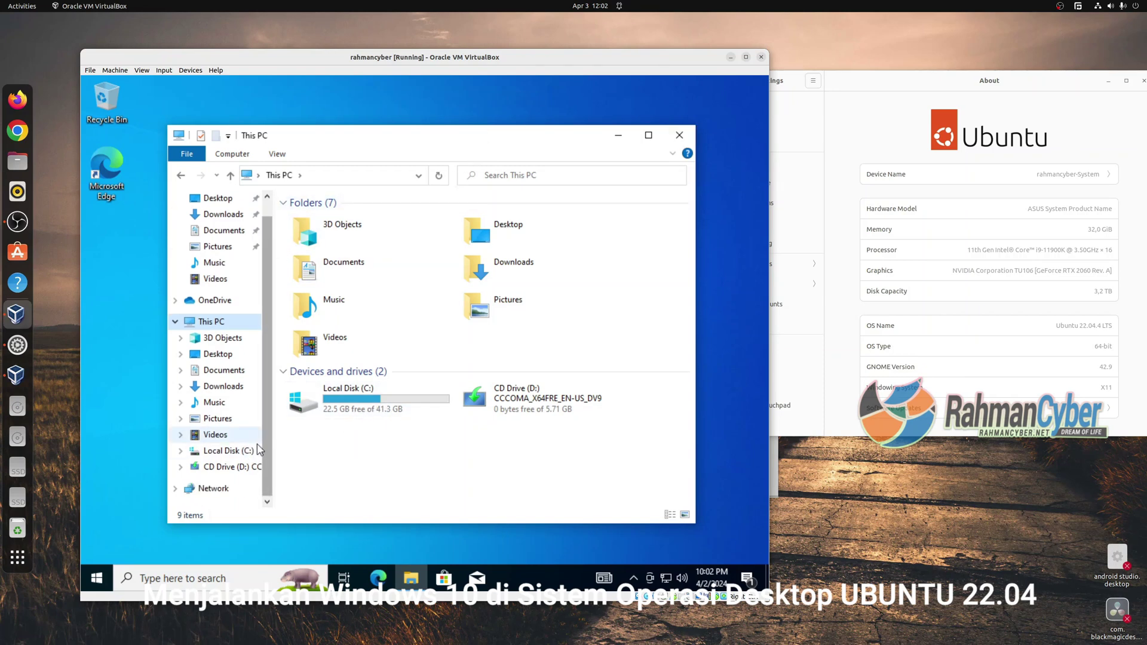
click(214, 488)
click(571, 326)
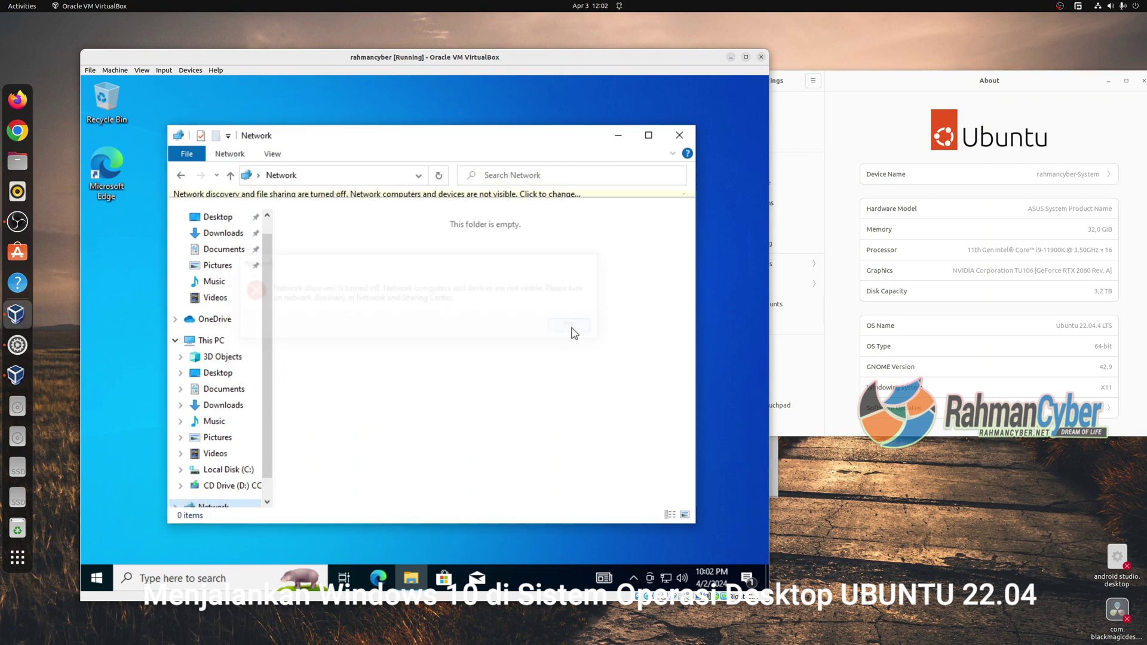
Turn on network discovery for public networks and scale Virtual Screen 1 to 175%.
click(398, 200)
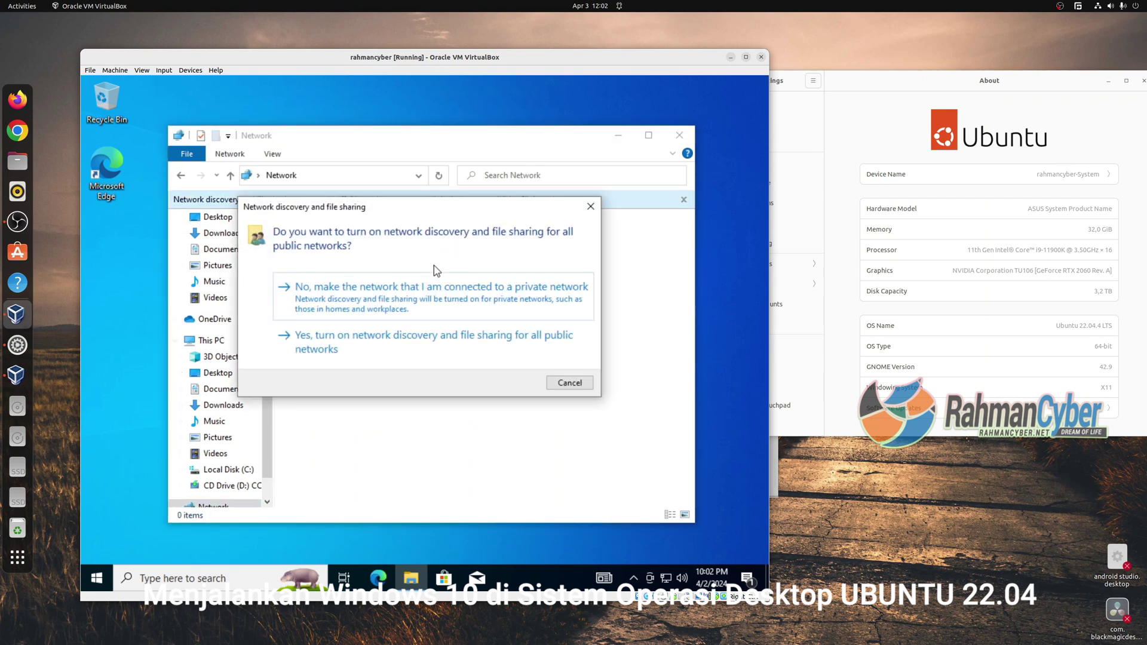
click(400, 335)
click(142, 70)
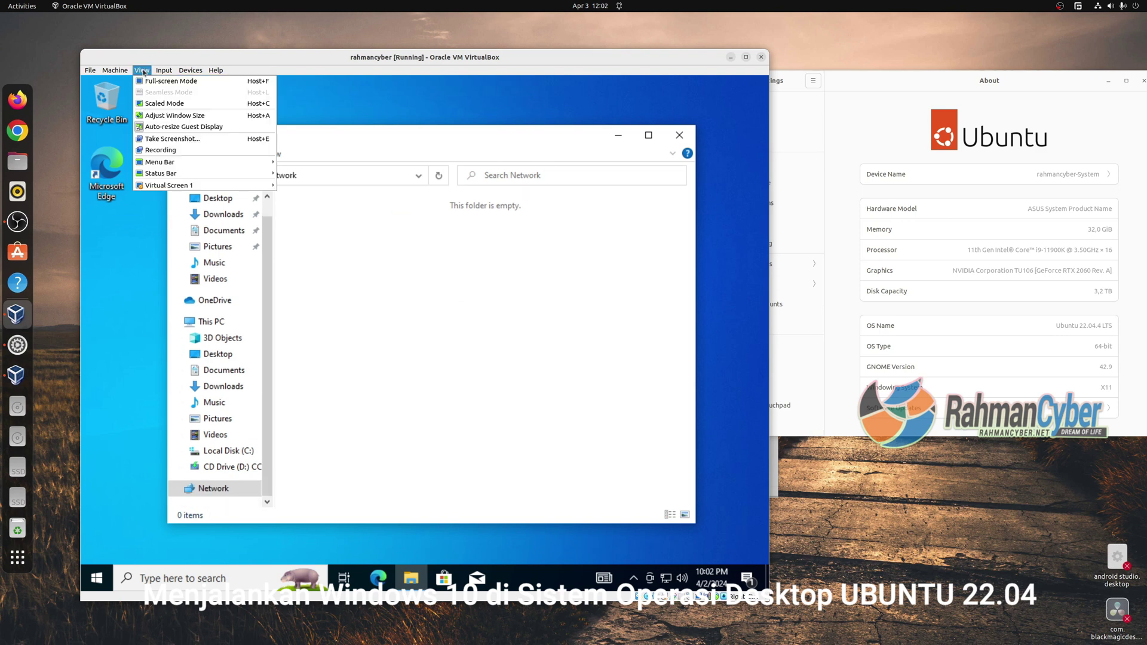
mouse_move(183, 189)
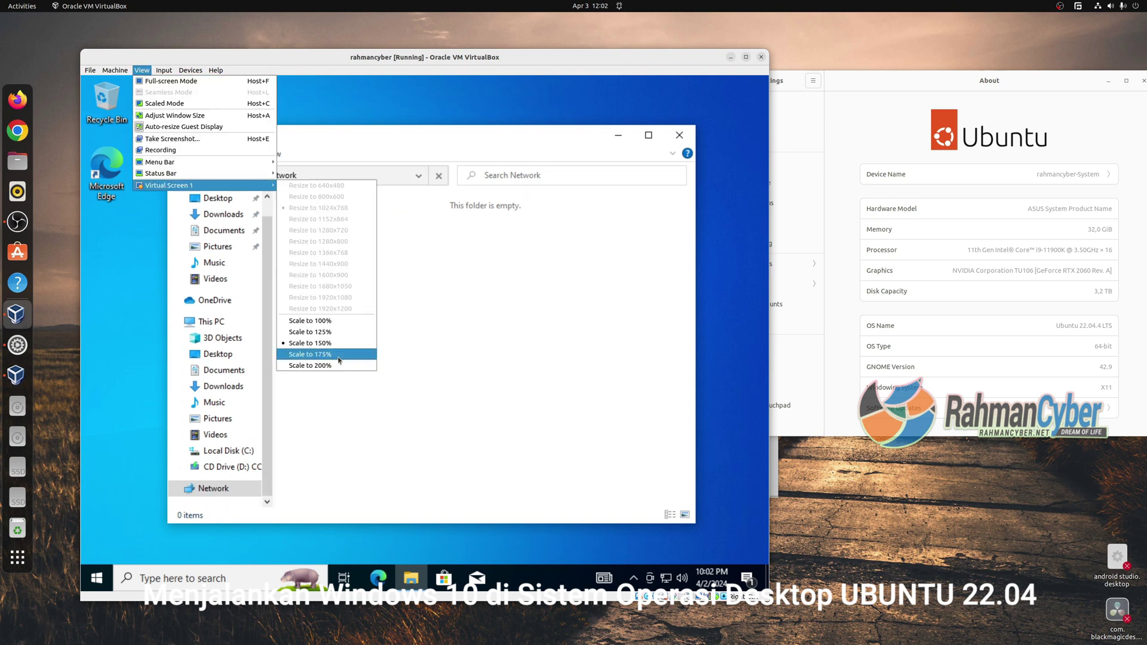
click(310, 354)
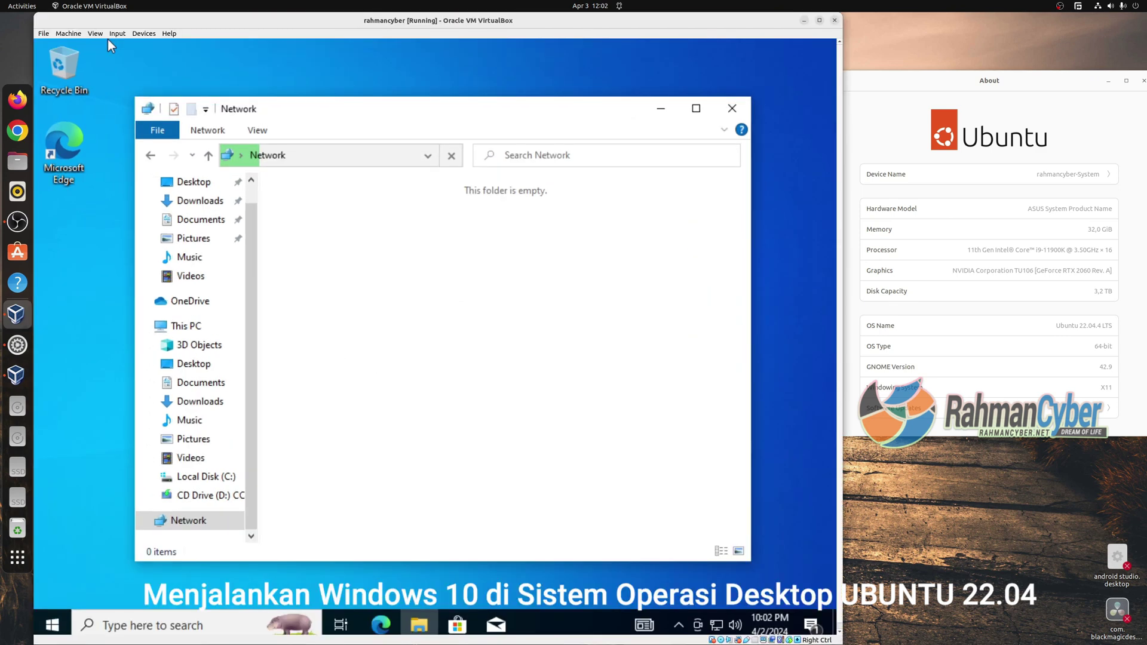
Open and cancel the Shared Folders settings, then show This PC in the guest explorer.
click(144, 33)
mouse_move(165, 90)
click(317, 89)
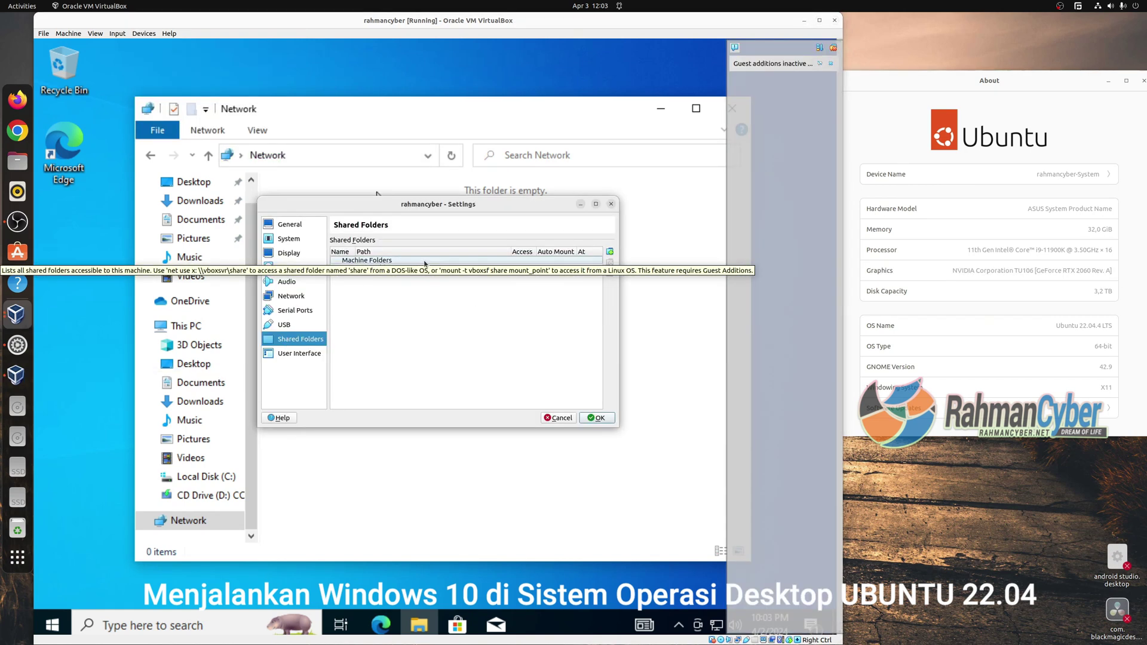
key(Escape)
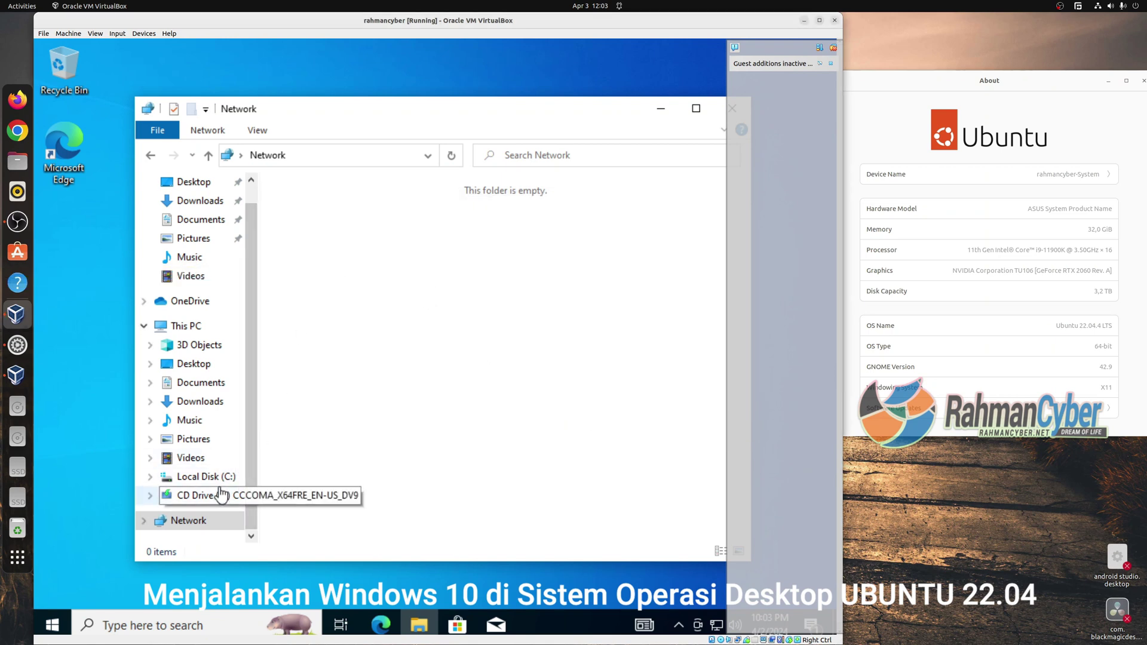
click(196, 326)
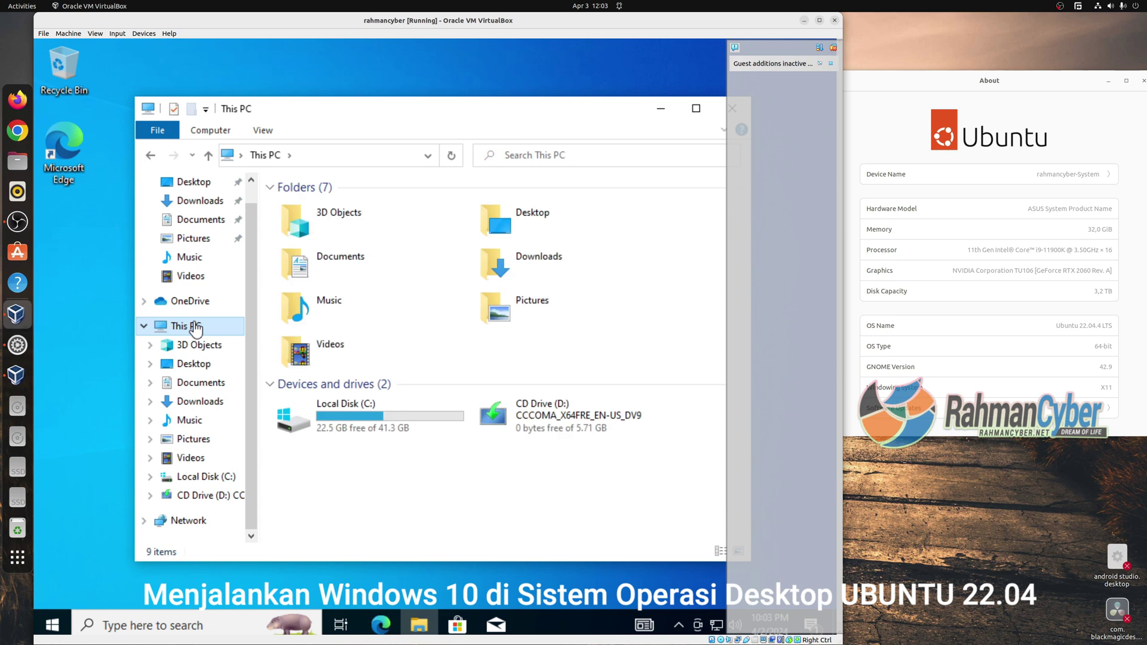
click(18, 161)
Open VirtualBox VMs in Files and look inside the windows 10 rahmancyber folder.
drag(248, 49, 510, 232)
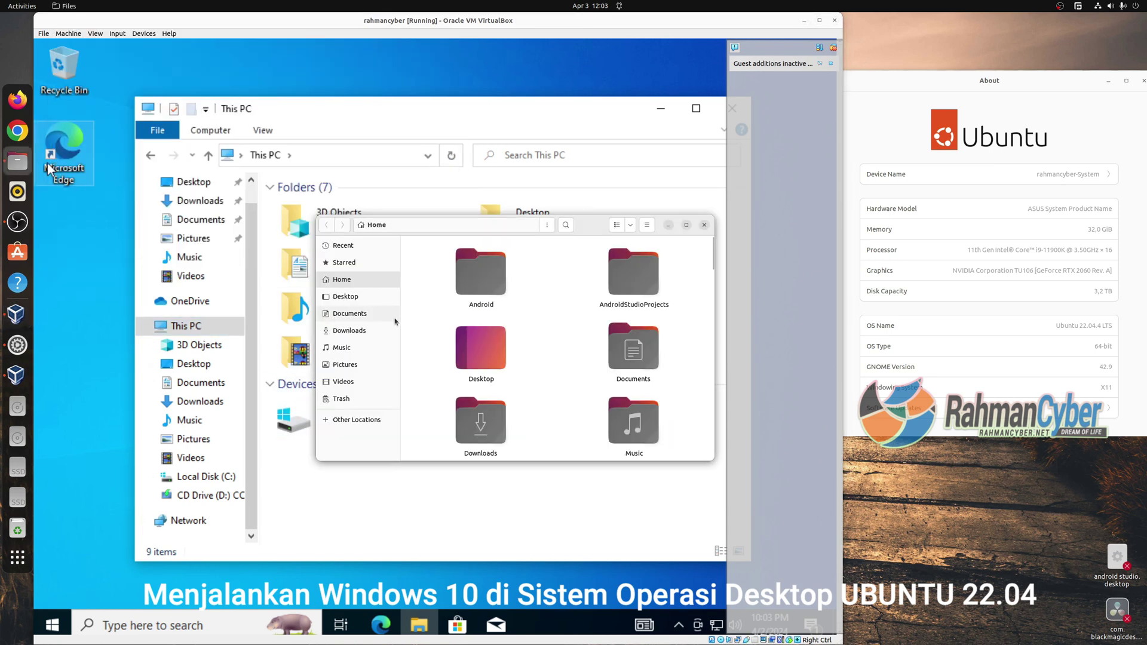
scroll(597, 311, down, 5)
double_click(640, 274)
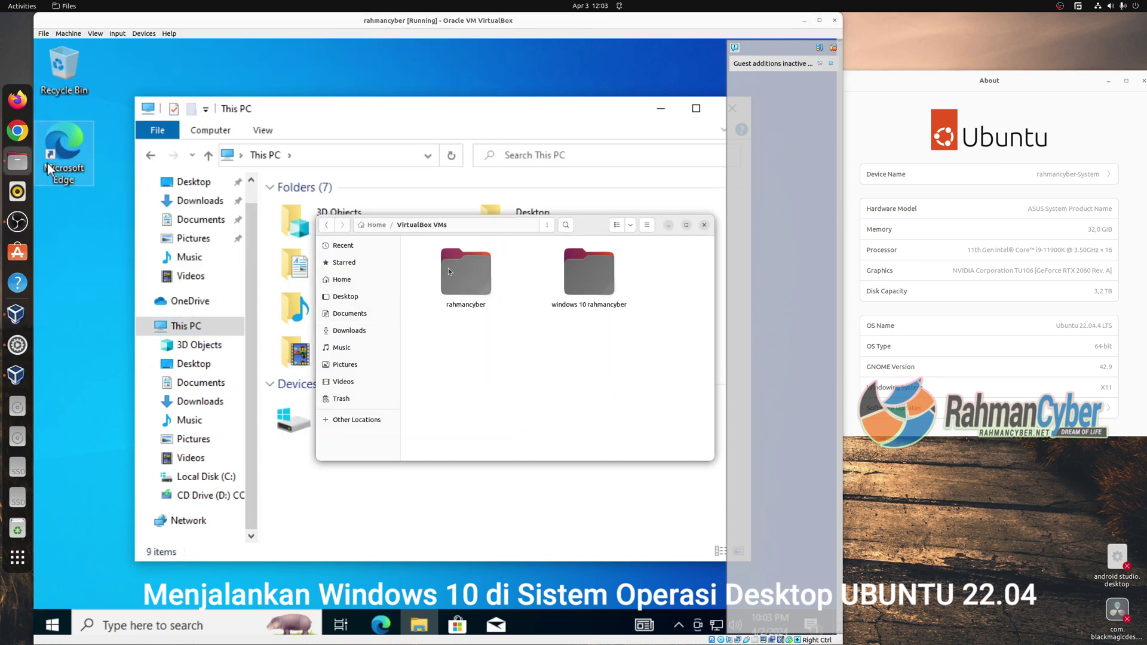
double_click(550, 274)
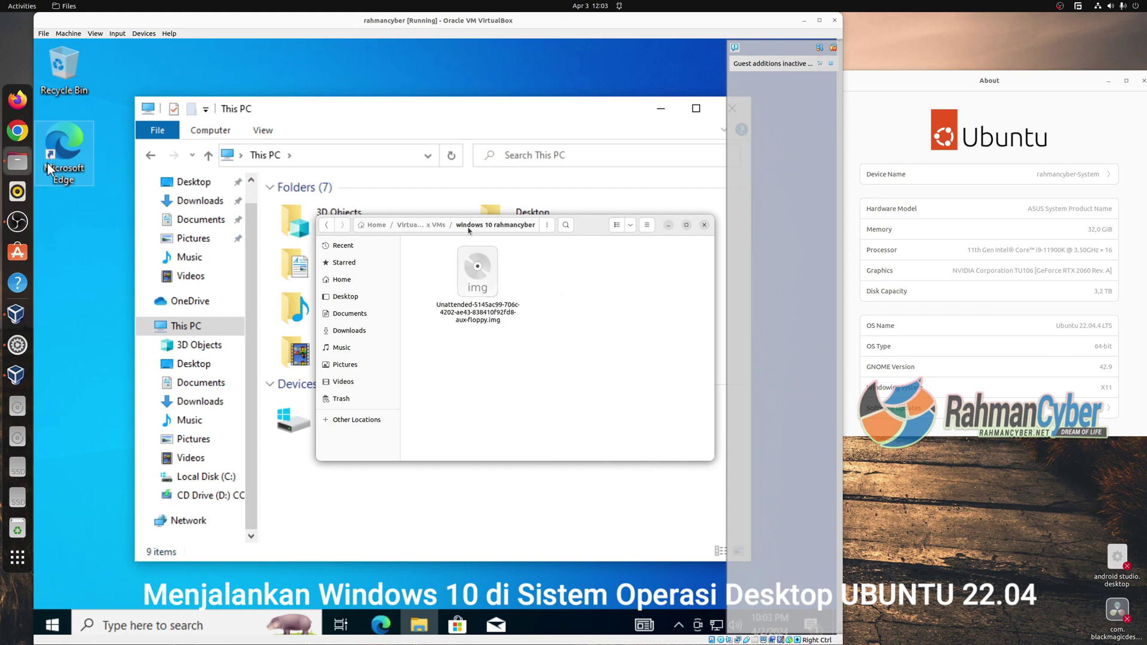
key(alt+Left)
Check the windows 10 rahmancyber folder's Properties, then bring the VirtualBox window forward.
right_click(605, 291)
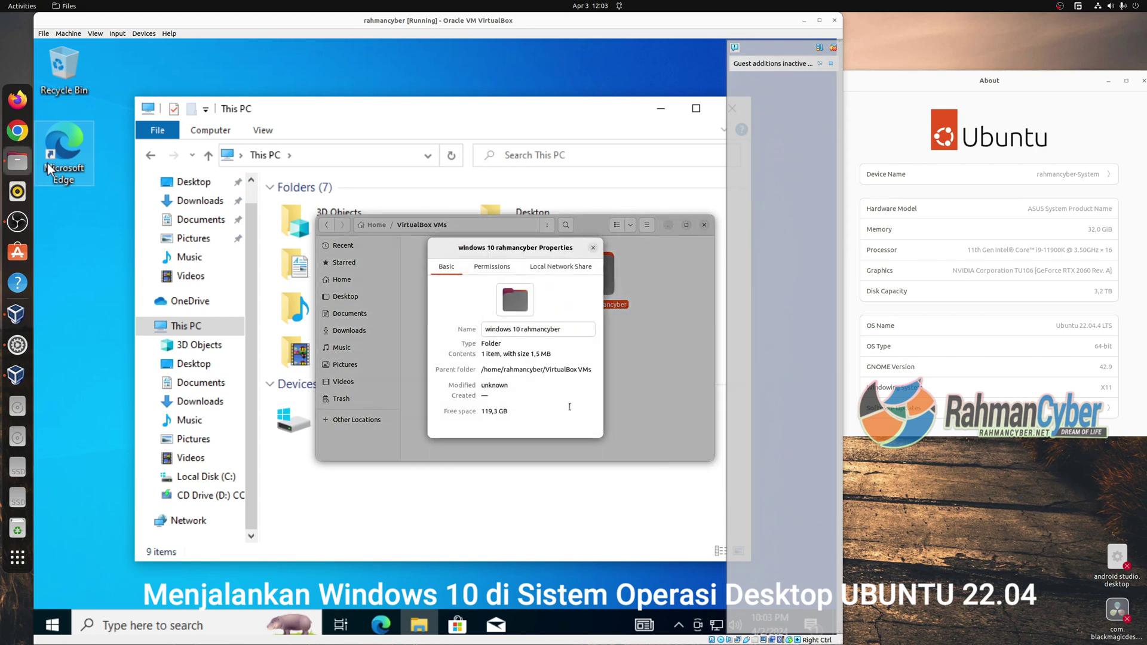
click(593, 248)
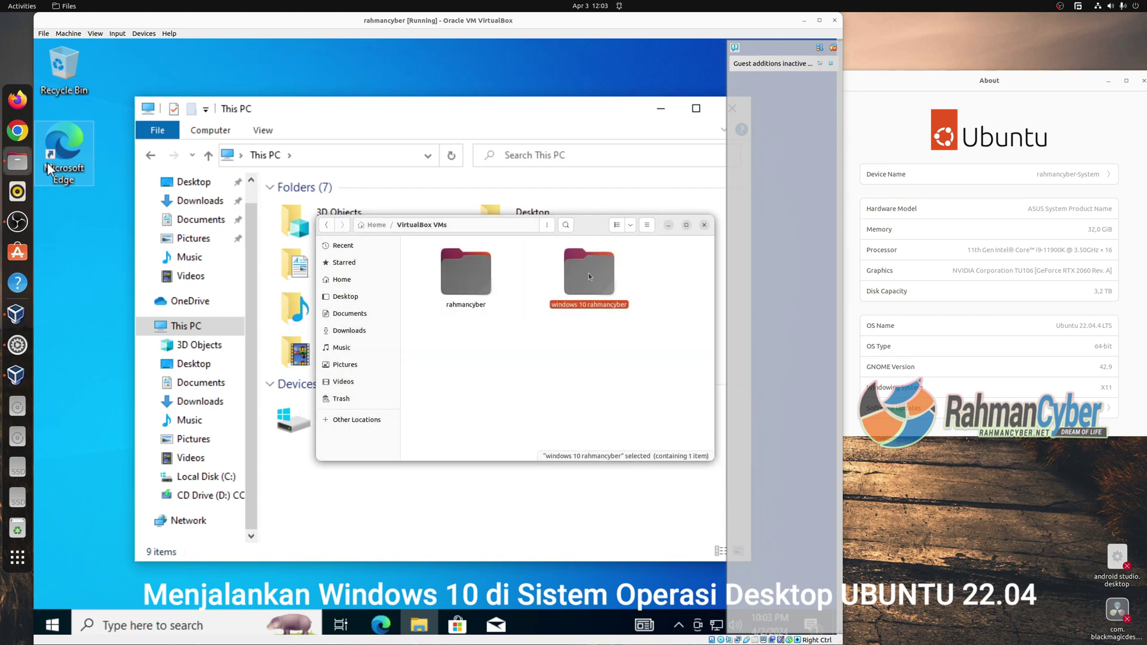
right_click(589, 273)
click(619, 442)
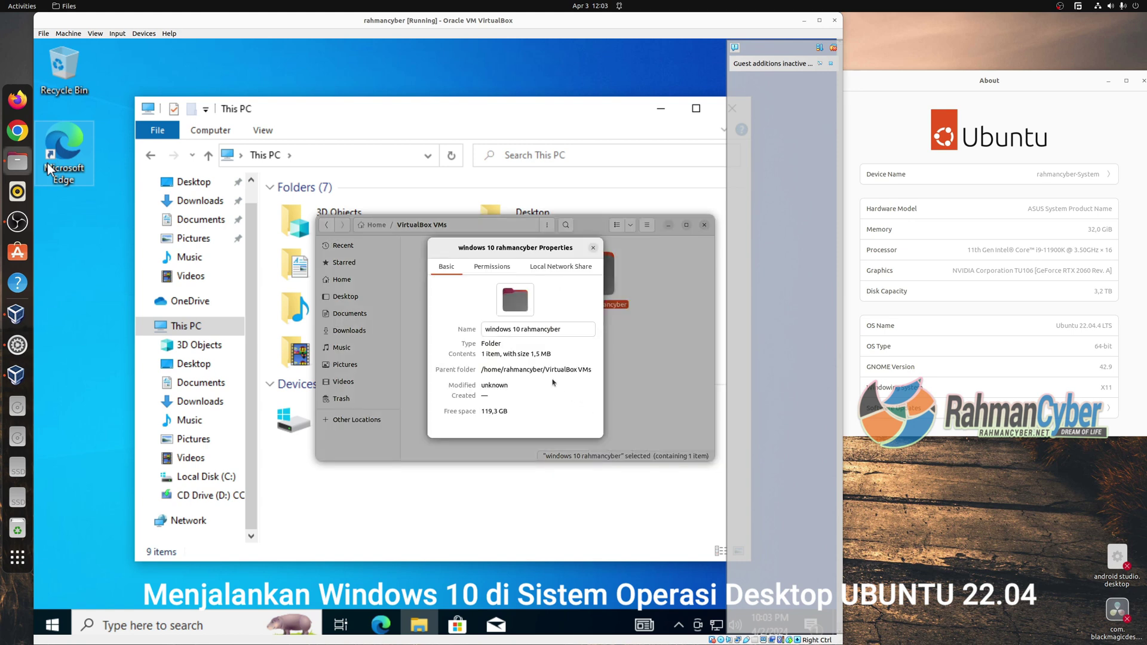
click(592, 247)
click(479, 289)
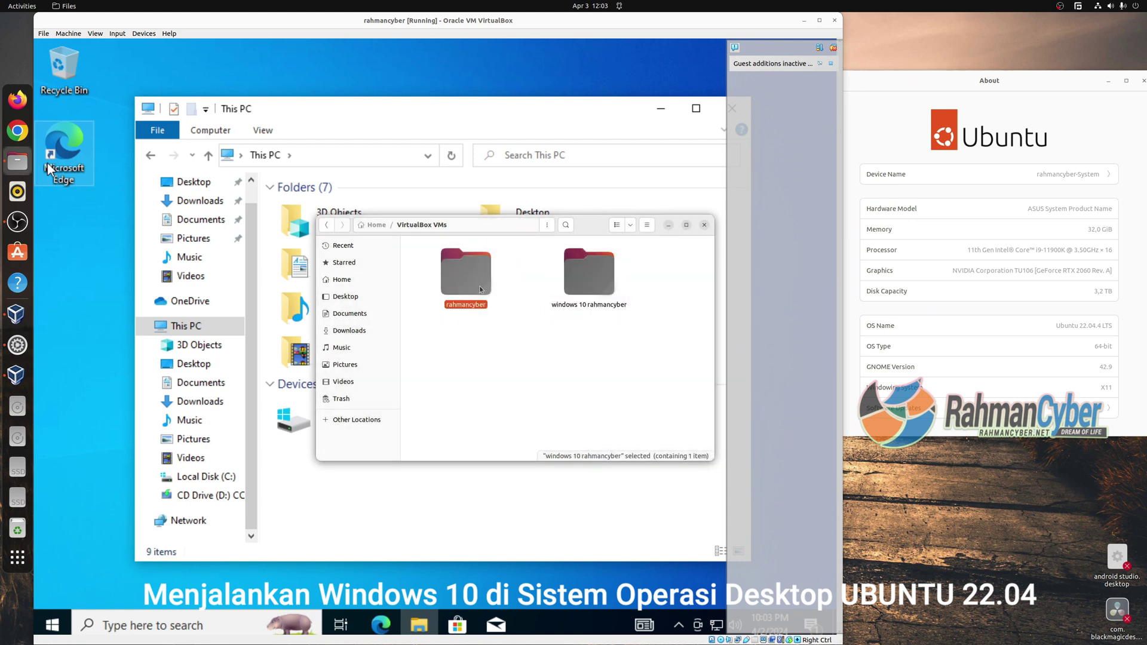
click(443, 106)
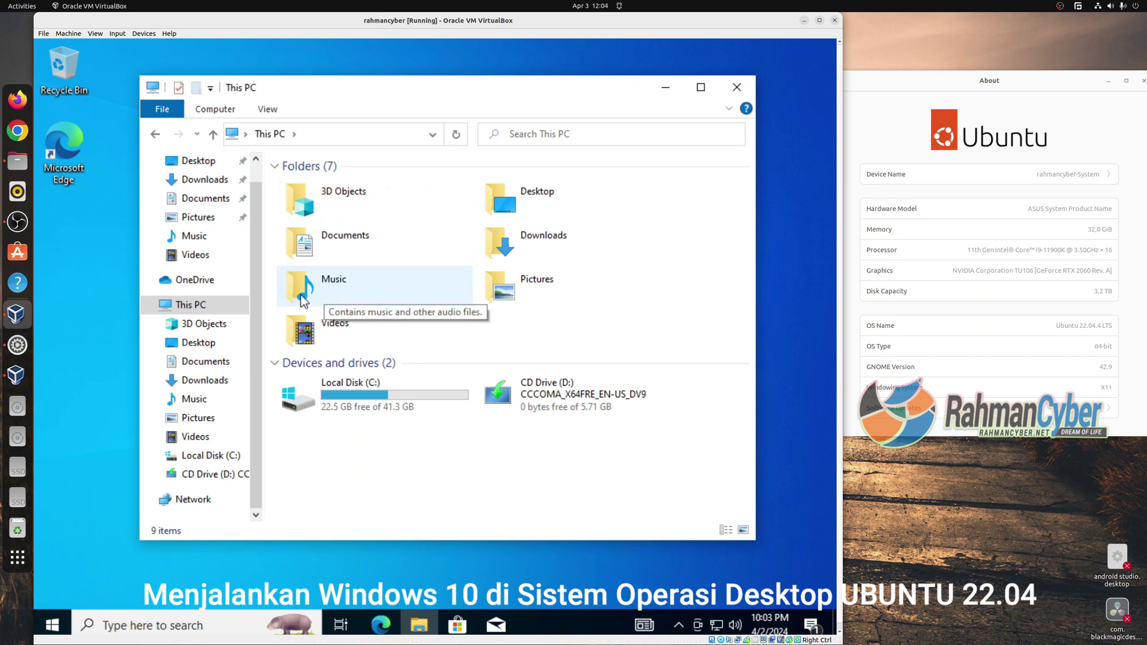
Open the VM's Shared Folders settings and start a new share, browsing for its path.
click(118, 33)
mouse_move(137, 34)
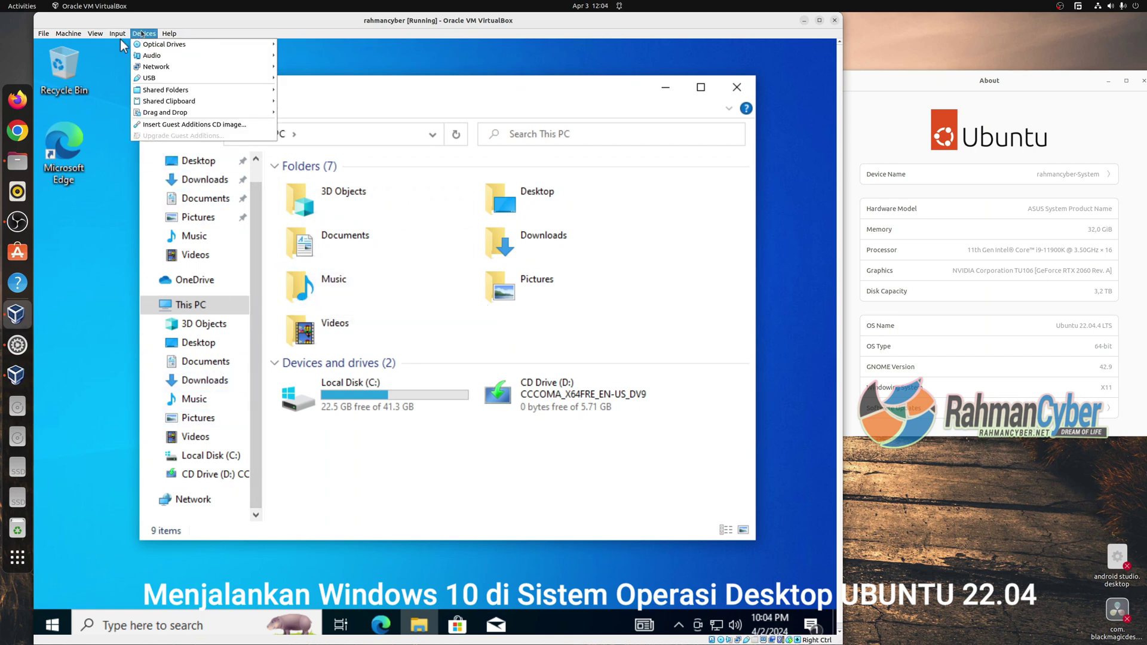
click(317, 89)
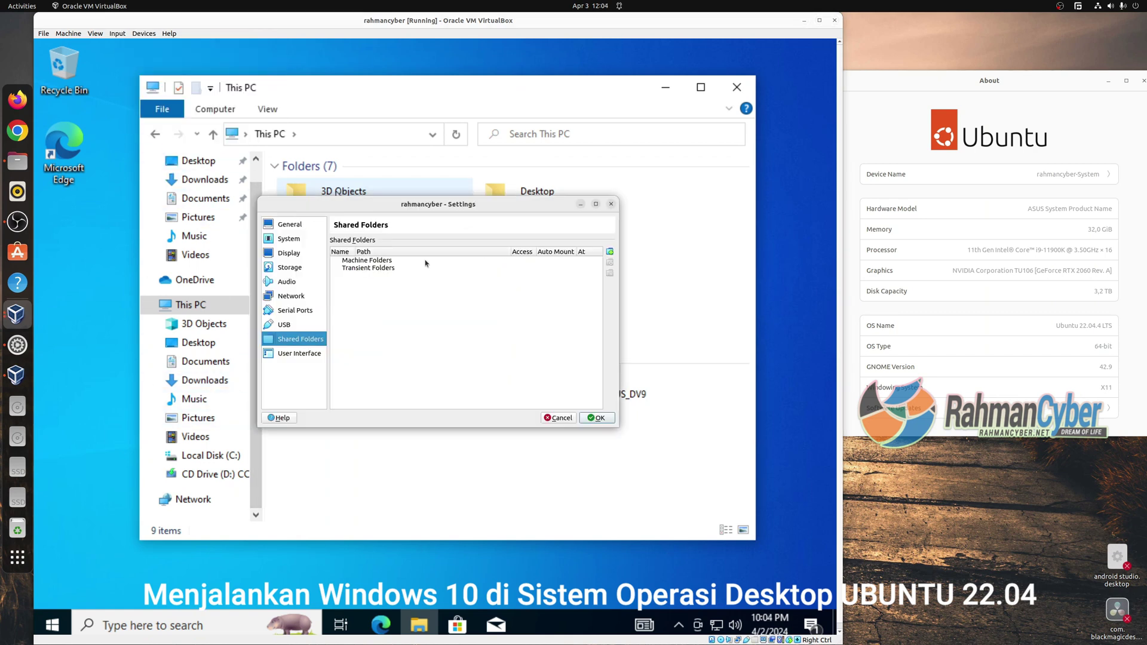
click(609, 252)
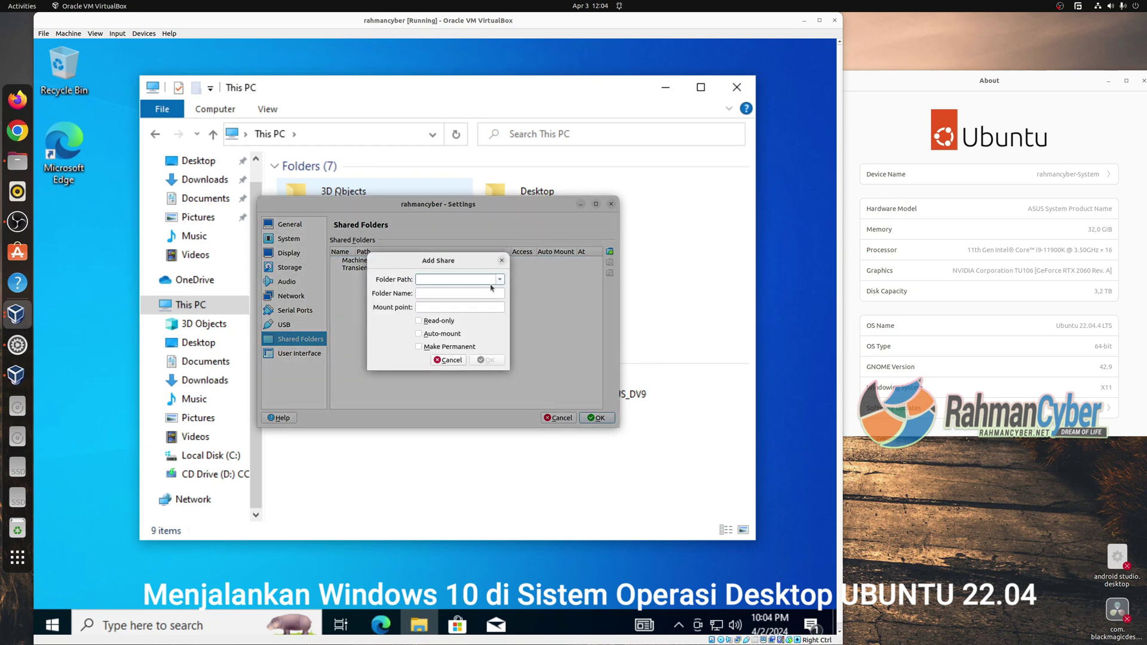
click(500, 283)
click(489, 300)
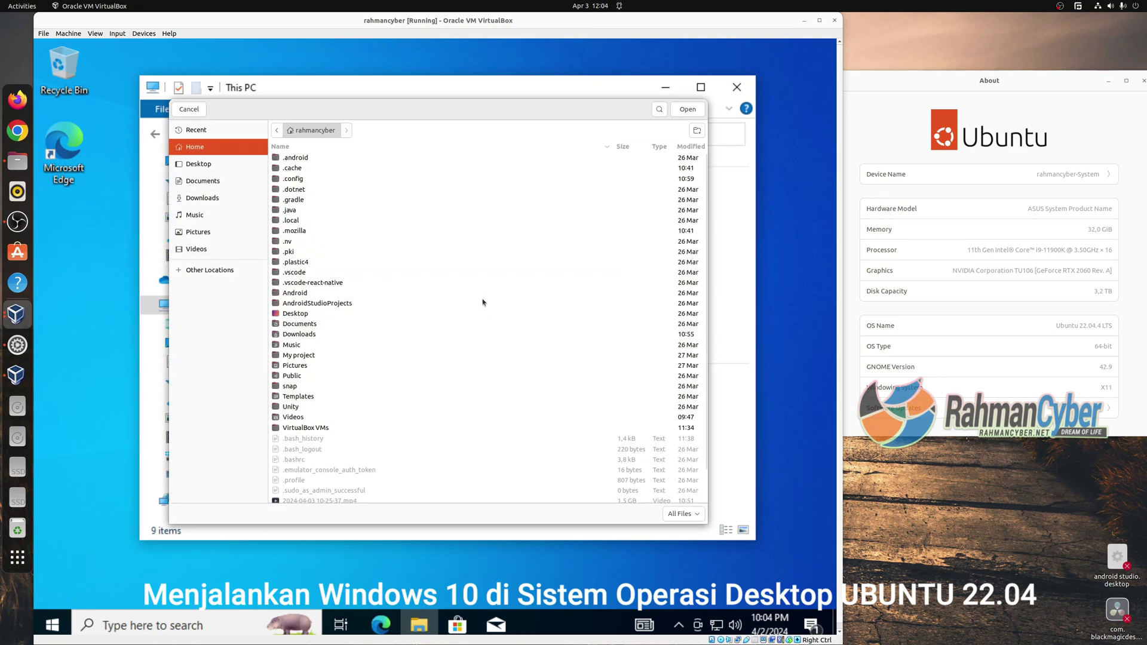
Create a 'virtualbox shared' folder in Downloads and pick it as the share path.
click(210, 199)
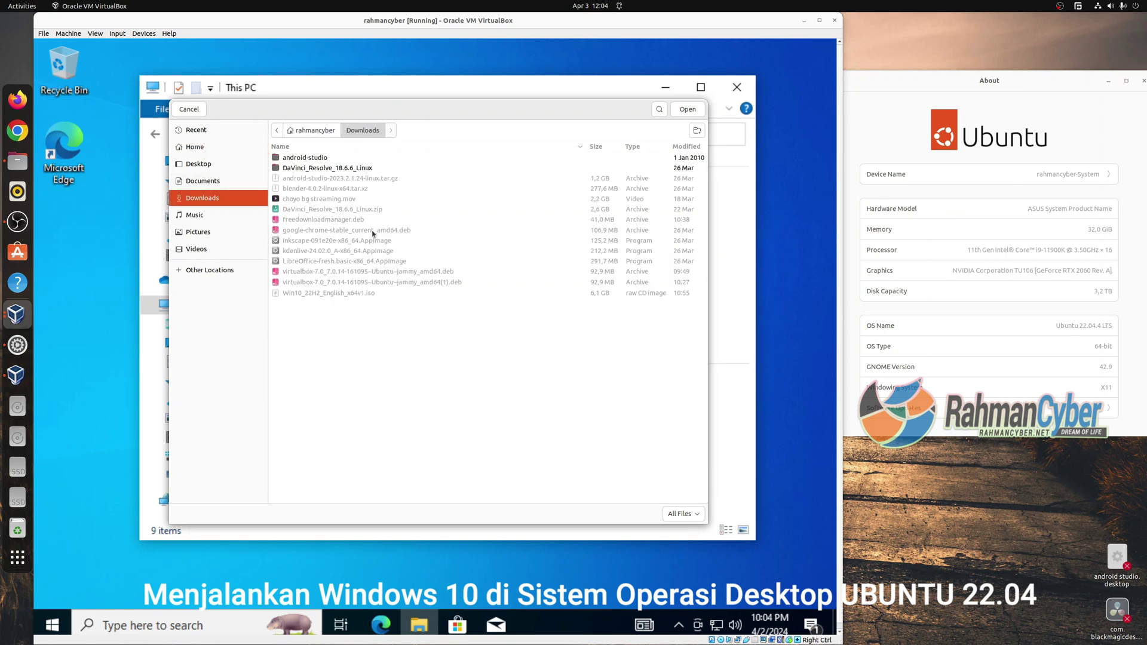
right_click(350, 334)
click(474, 343)
click(697, 130)
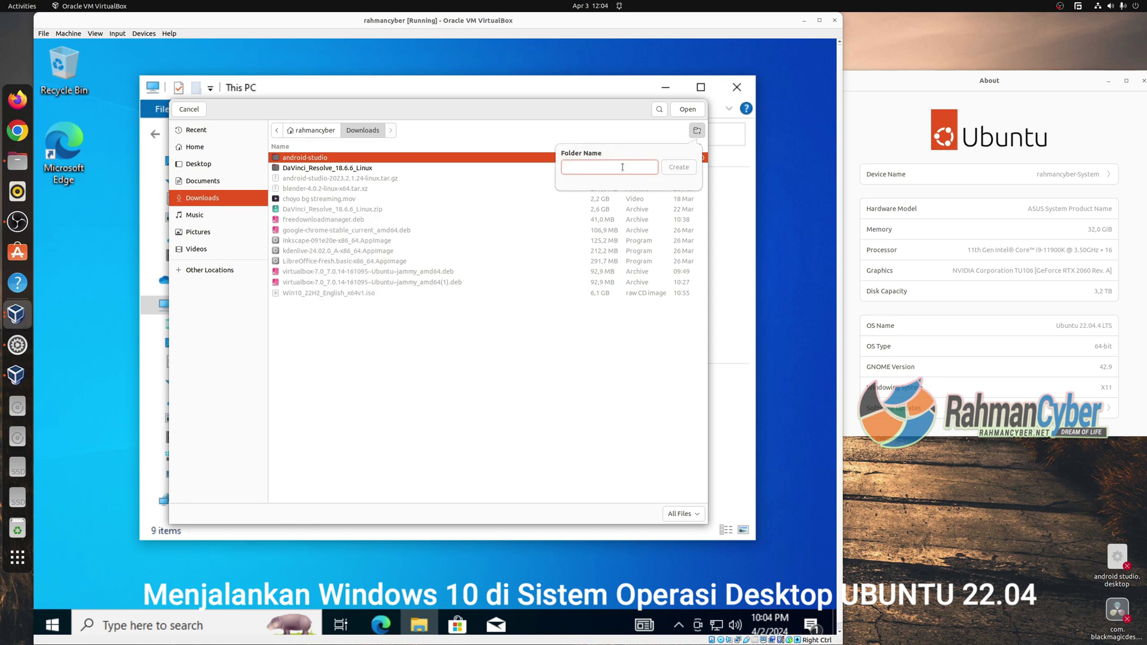
text(virtualbox shared)
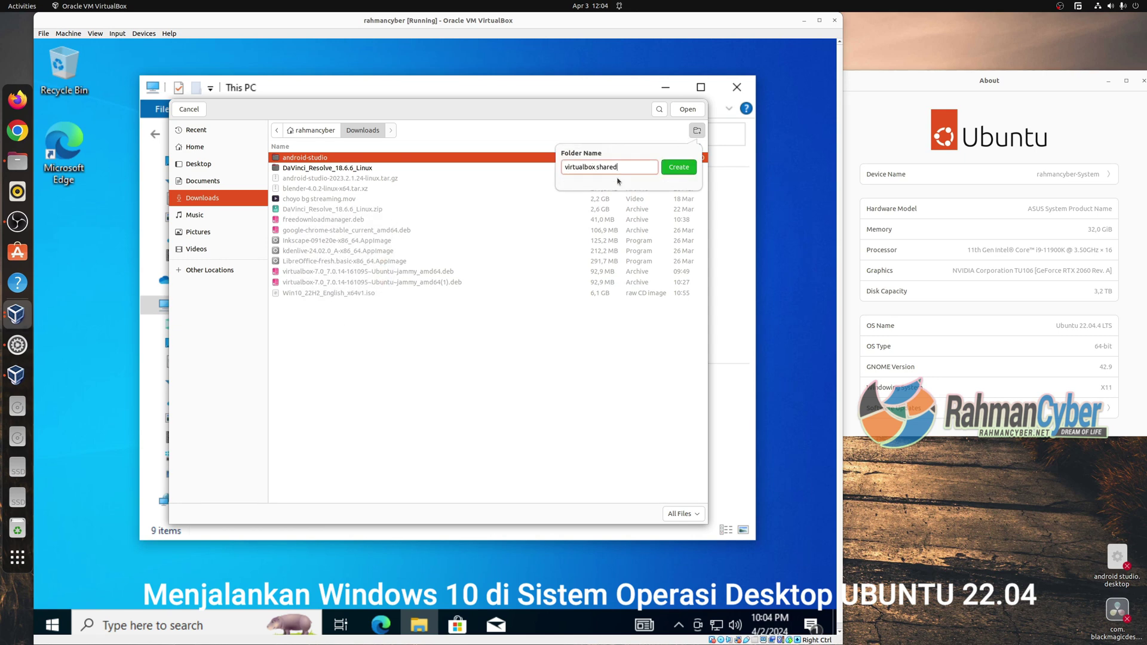
key(Return)
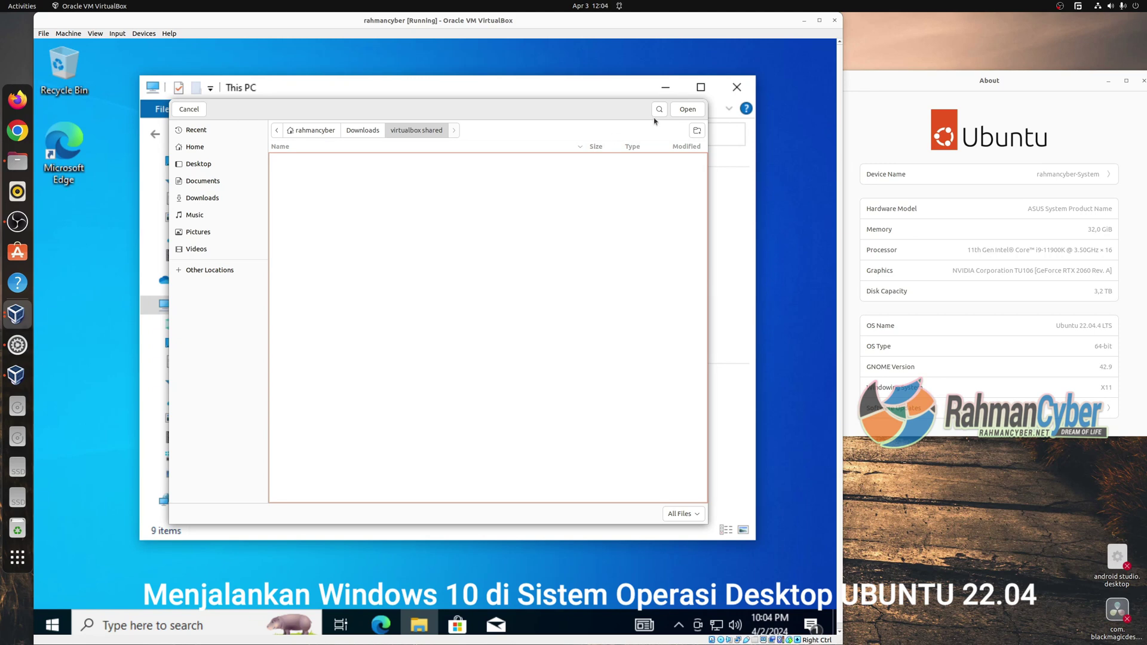
click(688, 109)
Set mount point 'Linux', enable Auto-mount and Make Permanent, and save the settings.
click(448, 308)
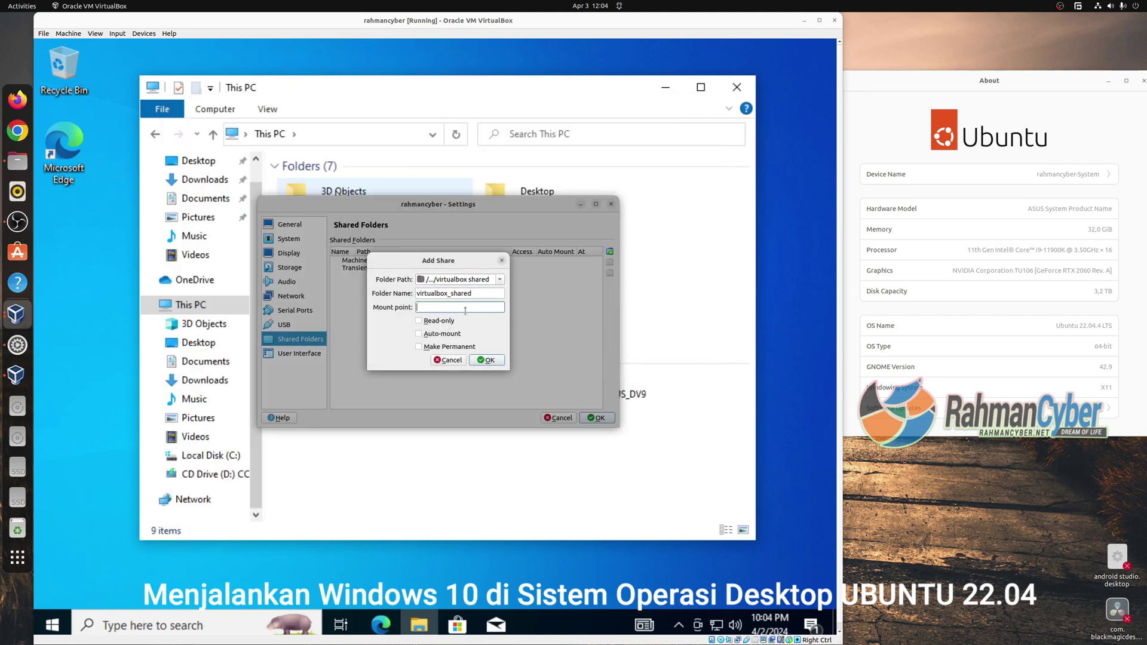
text(Linux)
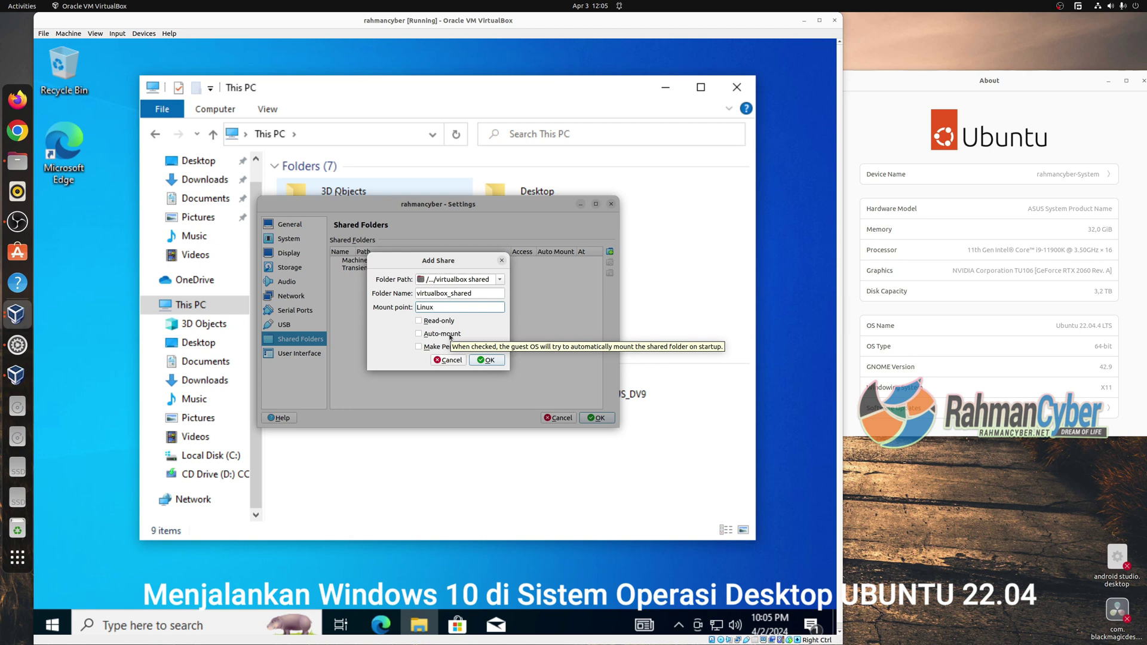
click(450, 337)
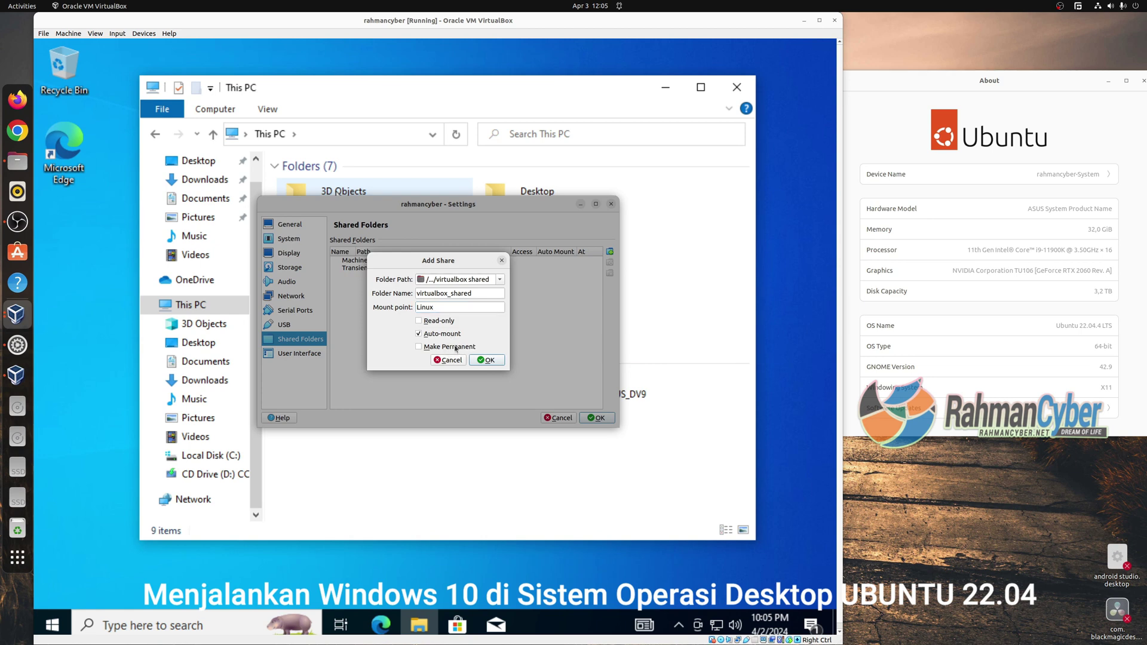
click(425, 347)
click(487, 360)
click(595, 417)
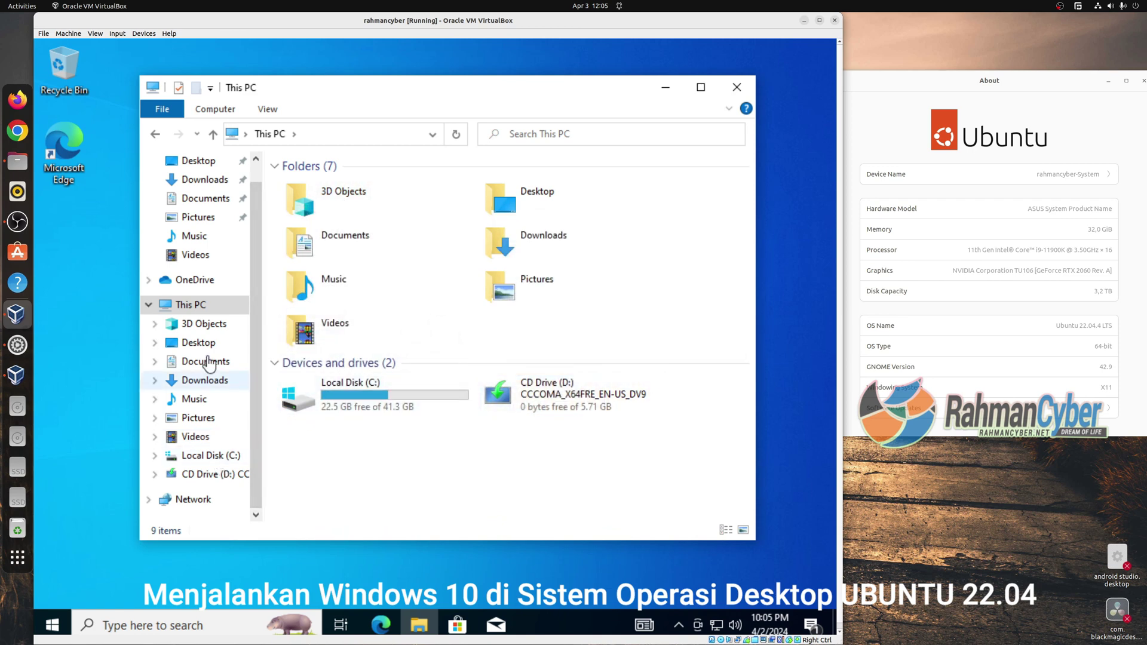
Glance at the guest's Network location and CD drive, then close the window.
click(188, 501)
click(206, 475)
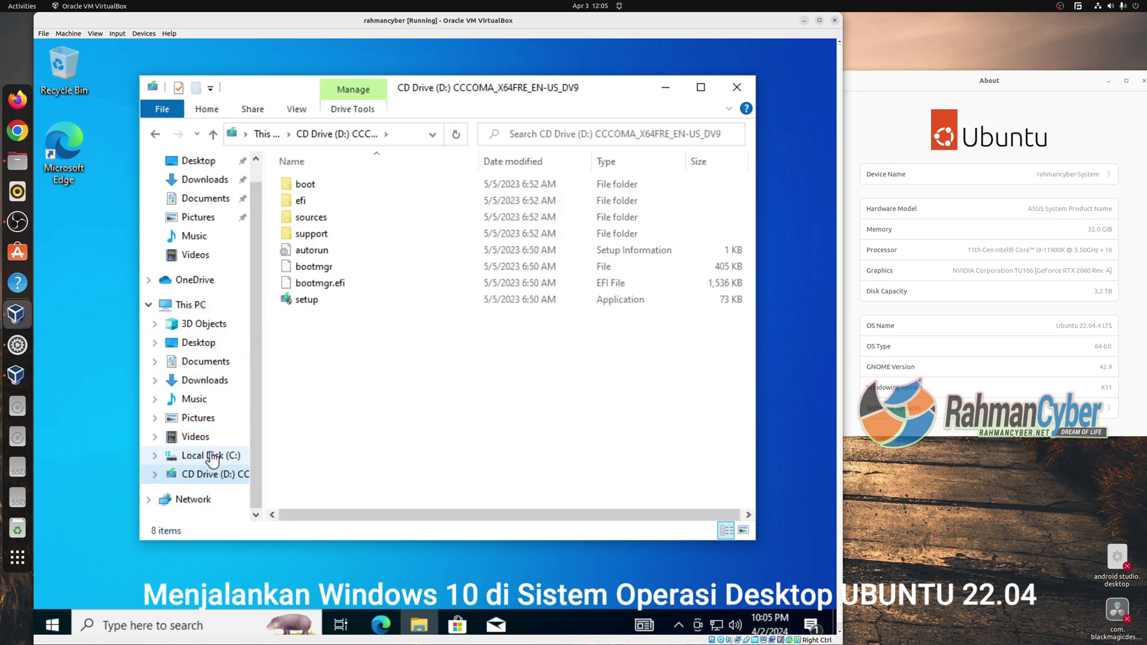
key(alt+F4)
click(17, 161)
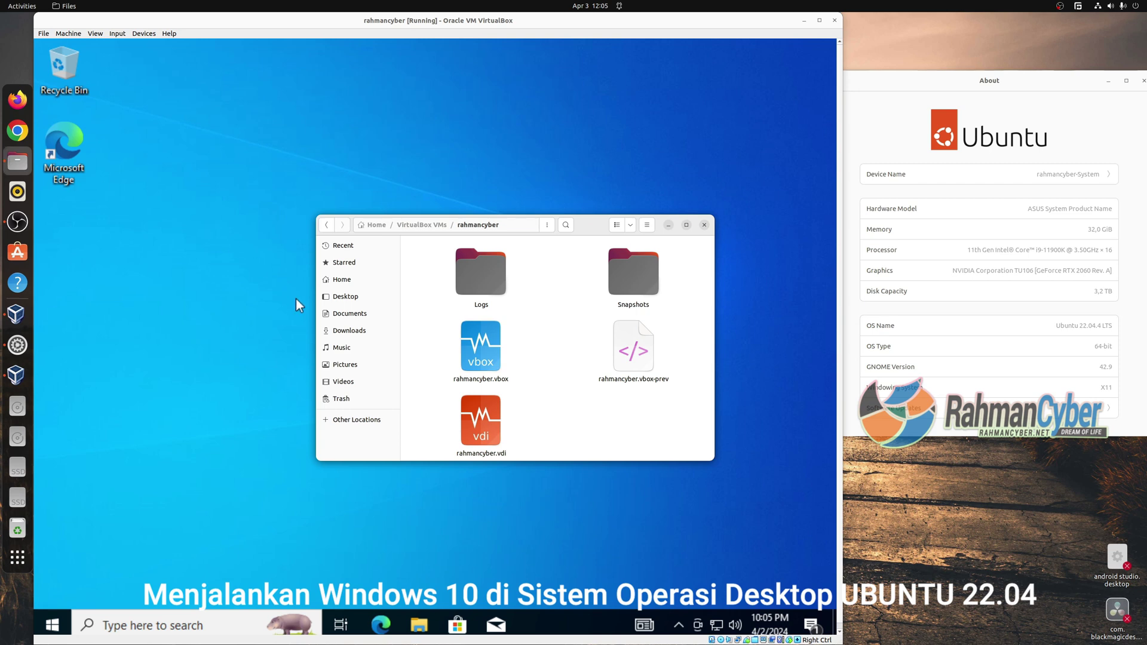
click(349, 331)
double_click(485, 282)
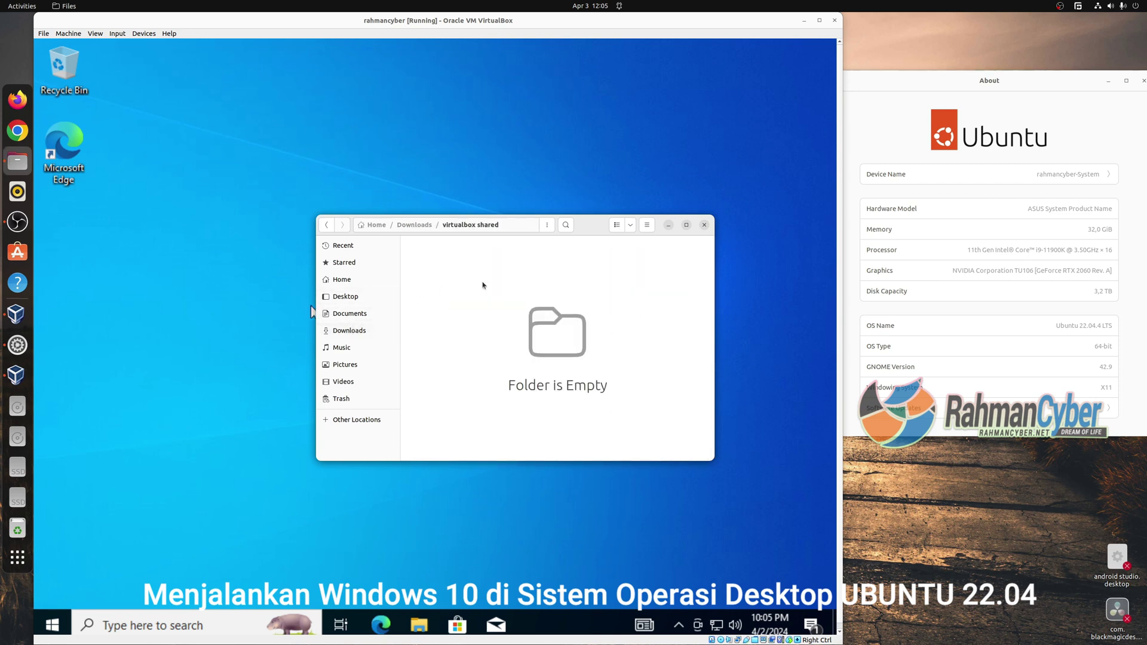
click(342, 279)
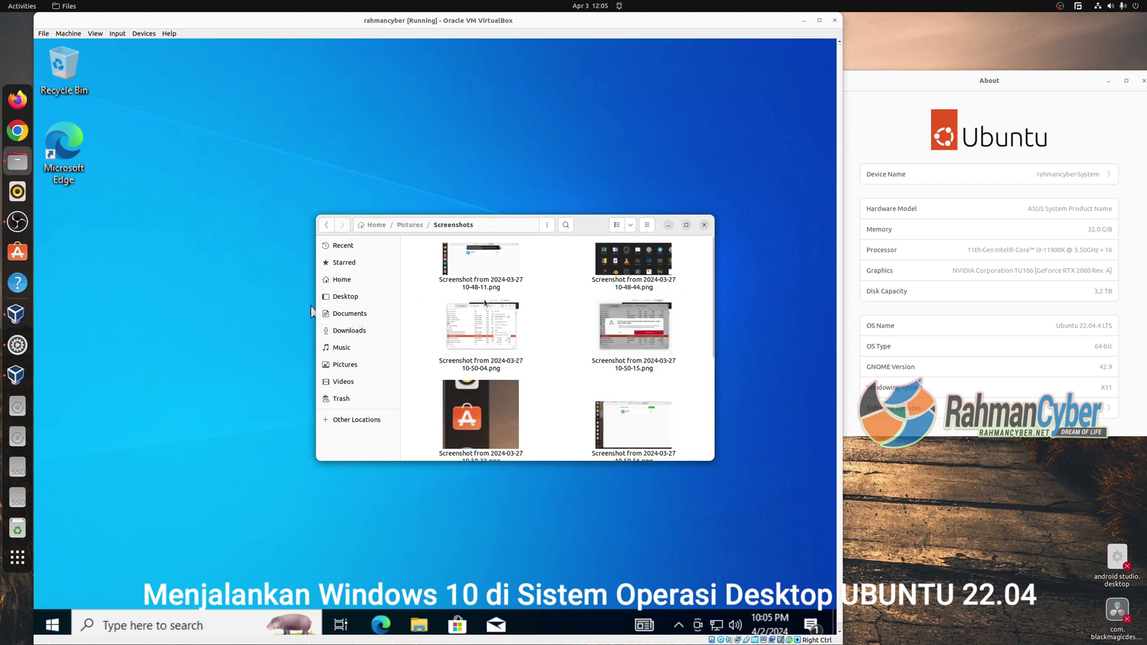
click(482, 317)
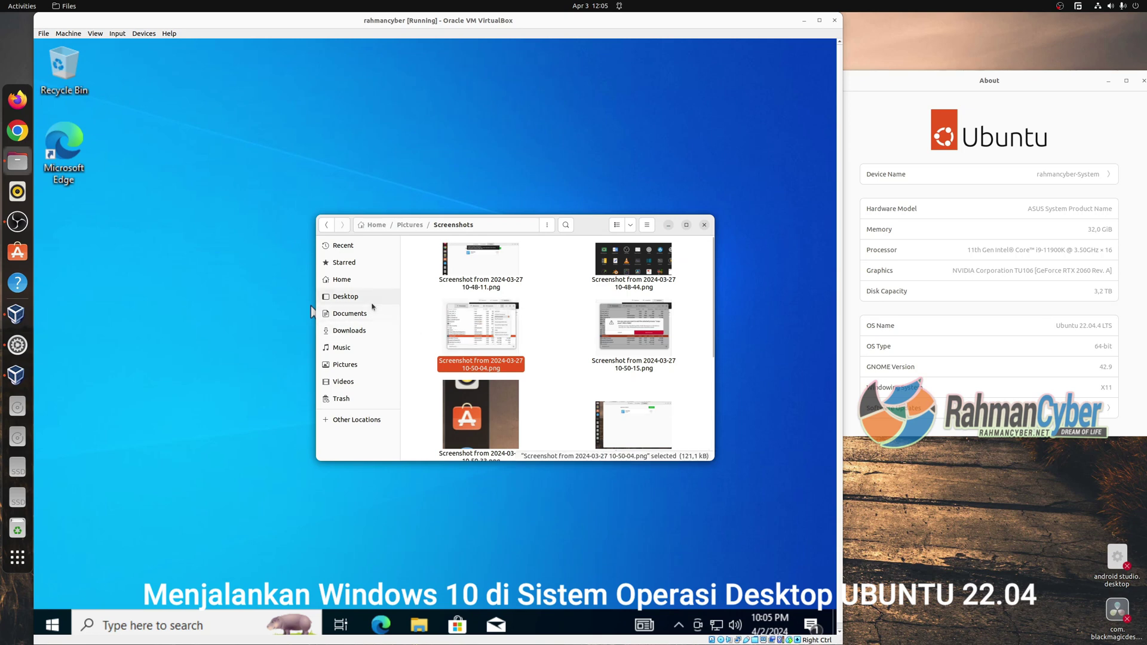
click(353, 331)
double_click(508, 300)
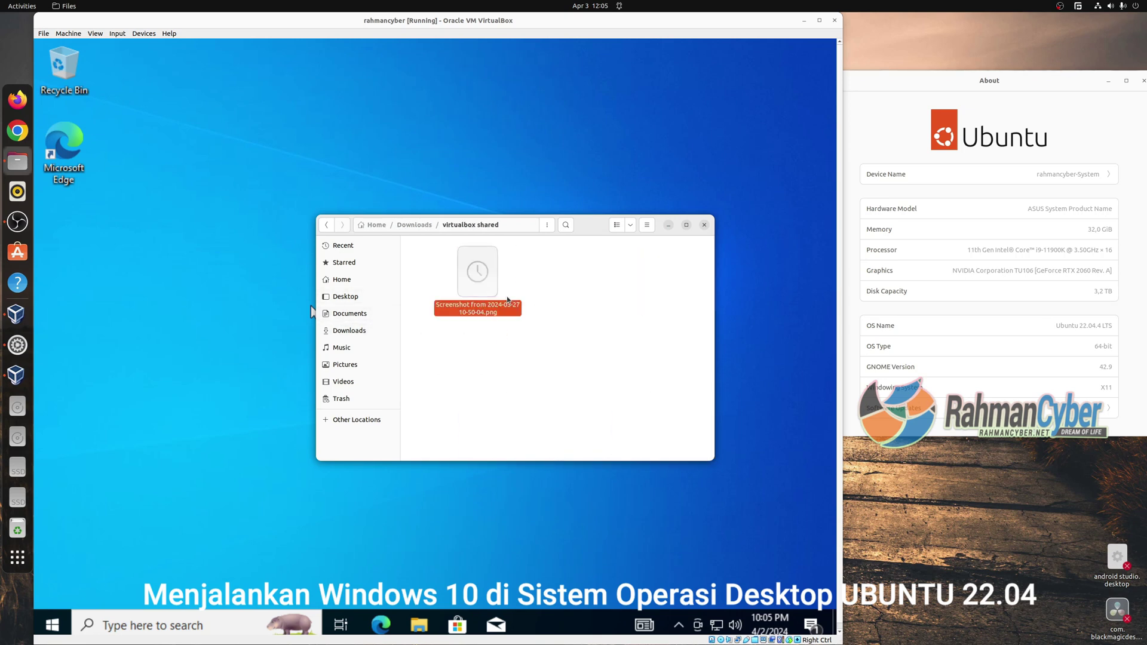
key(ctrl+v)
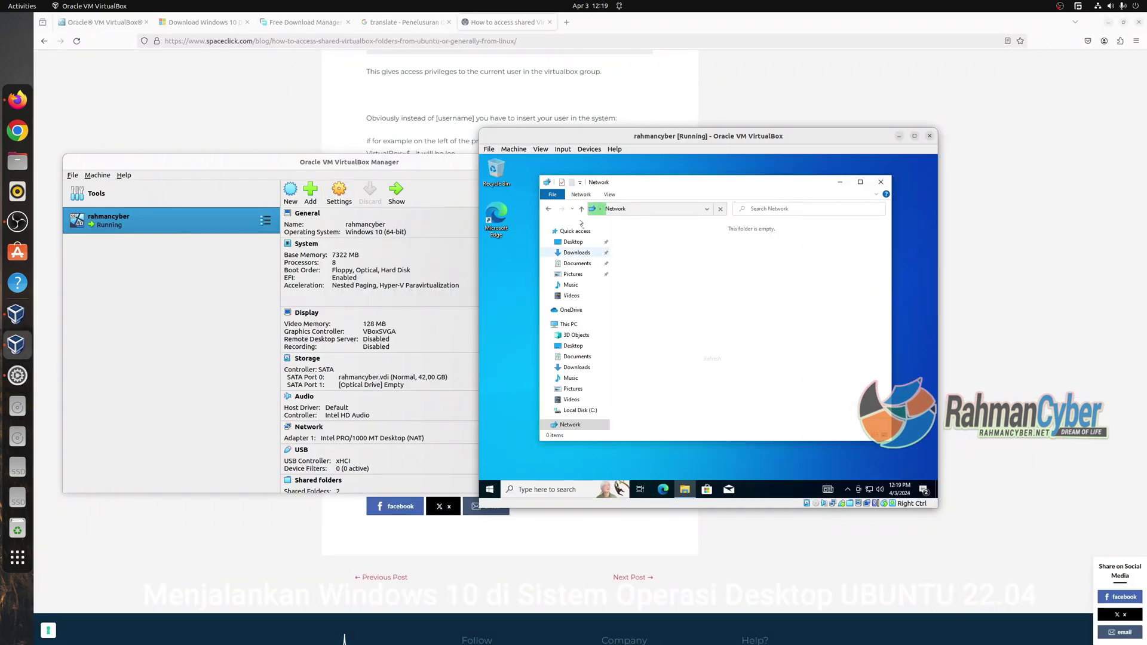
Insert the Guest Additions CD image and open CD Drive (D:) in the guest explorer.
click(571, 150)
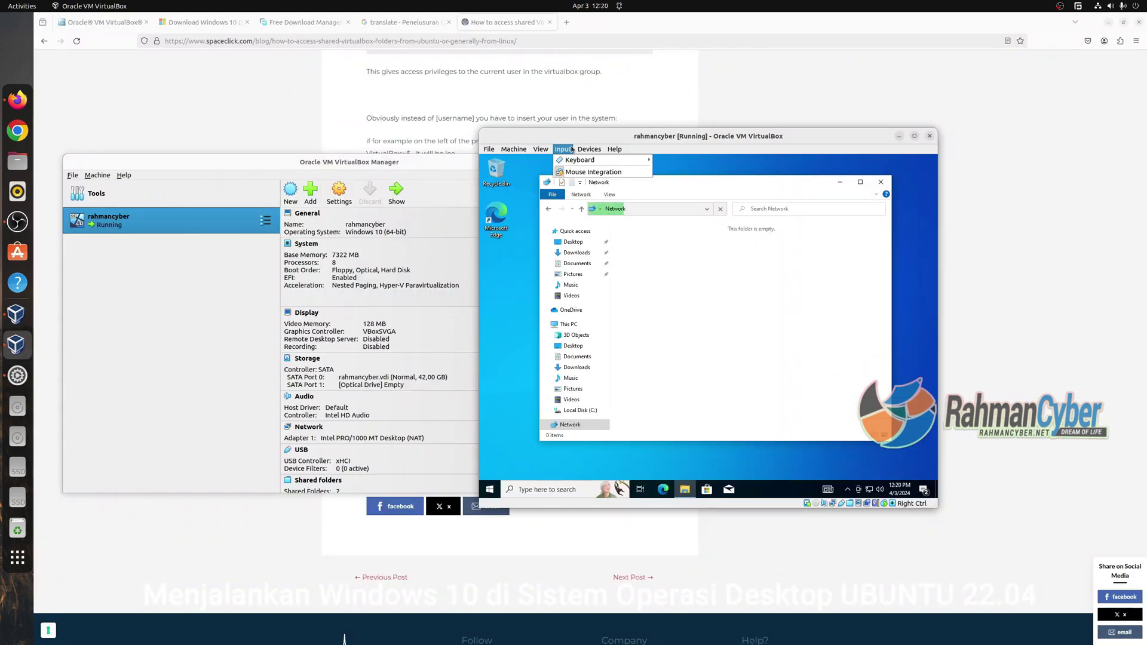
mouse_move(589, 149)
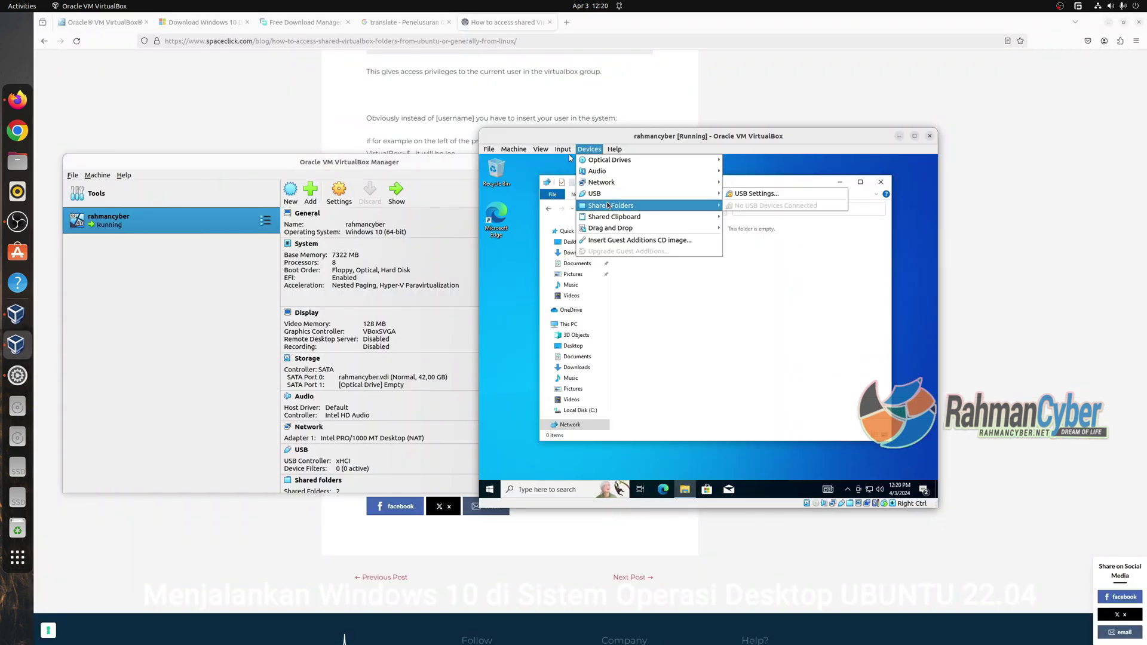
click(631, 240)
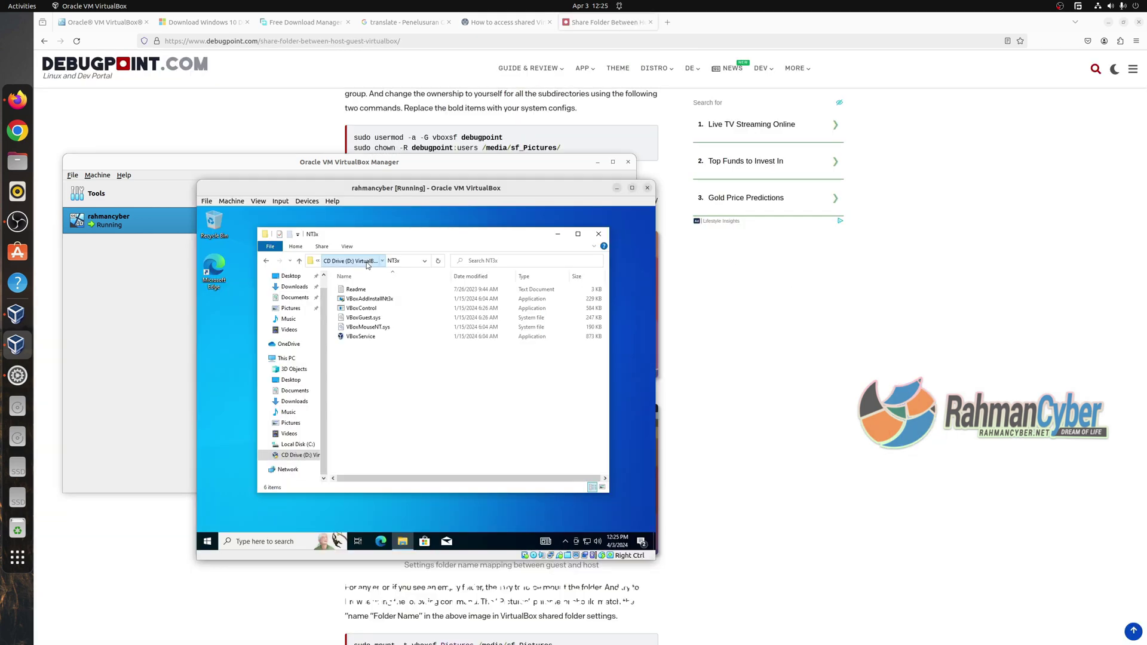
click(370, 260)
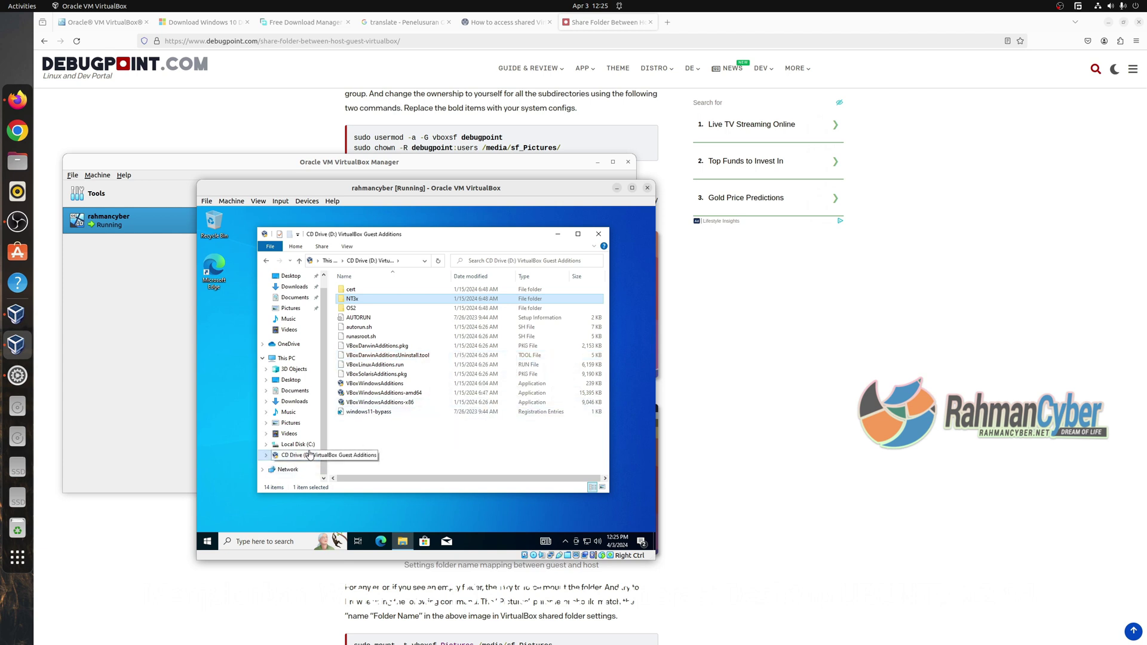
Launch VBoxWindowsAdditions-amd64 and start the Guest Additions 7.0.14 install with default settings.
click(381, 292)
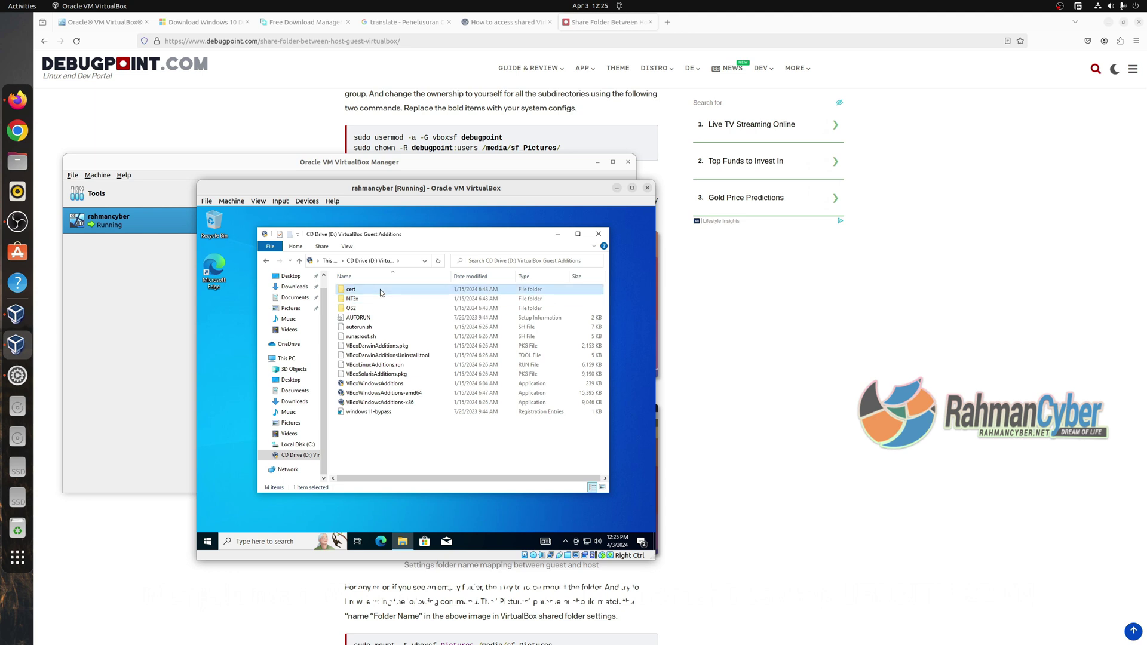
click(416, 440)
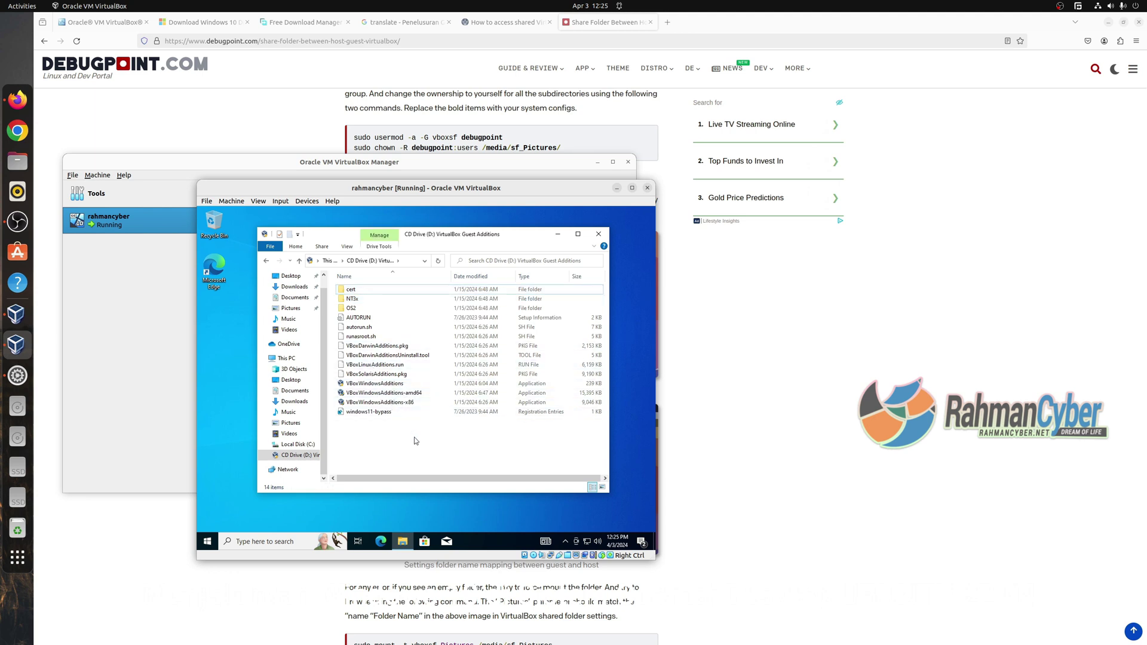
click(439, 397)
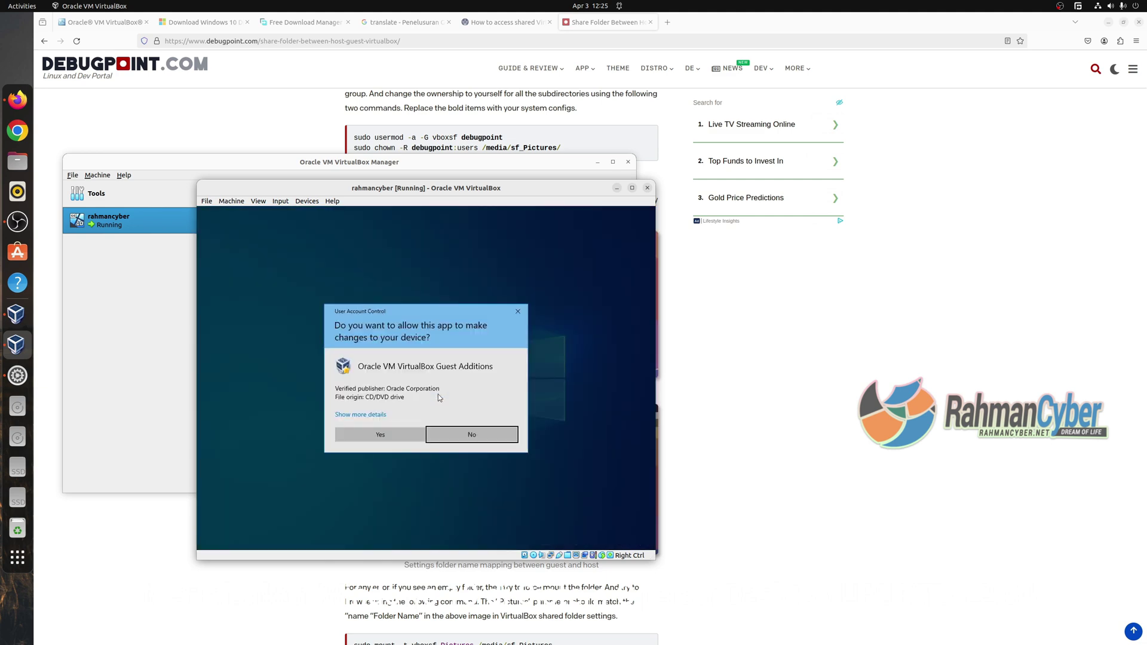
click(401, 434)
click(477, 450)
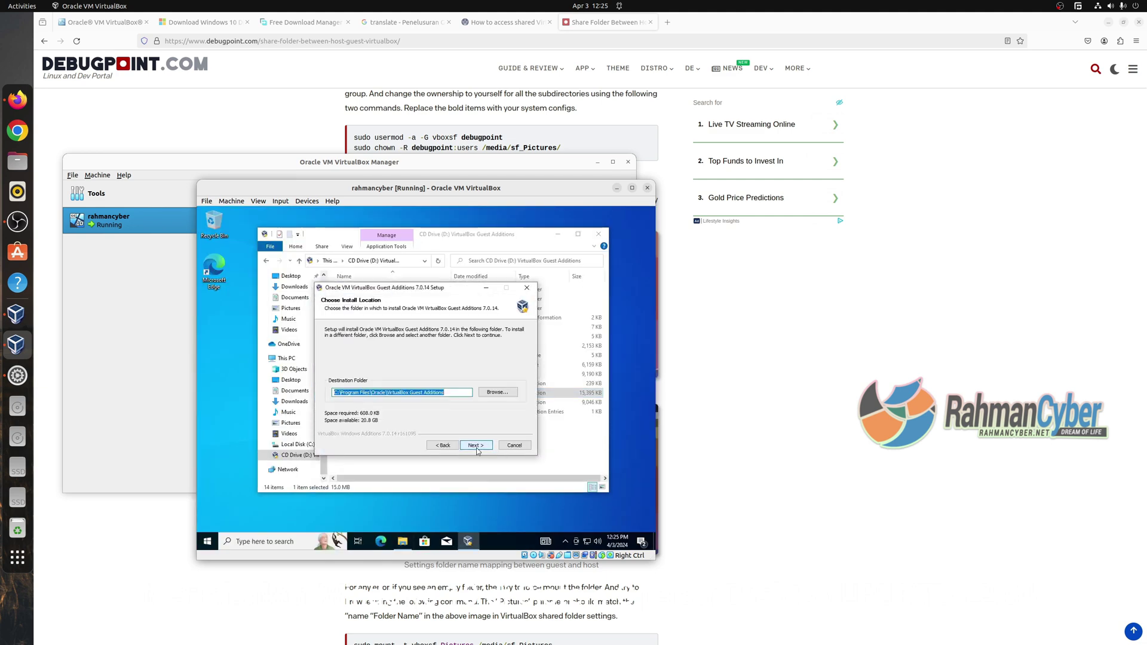
click(478, 450)
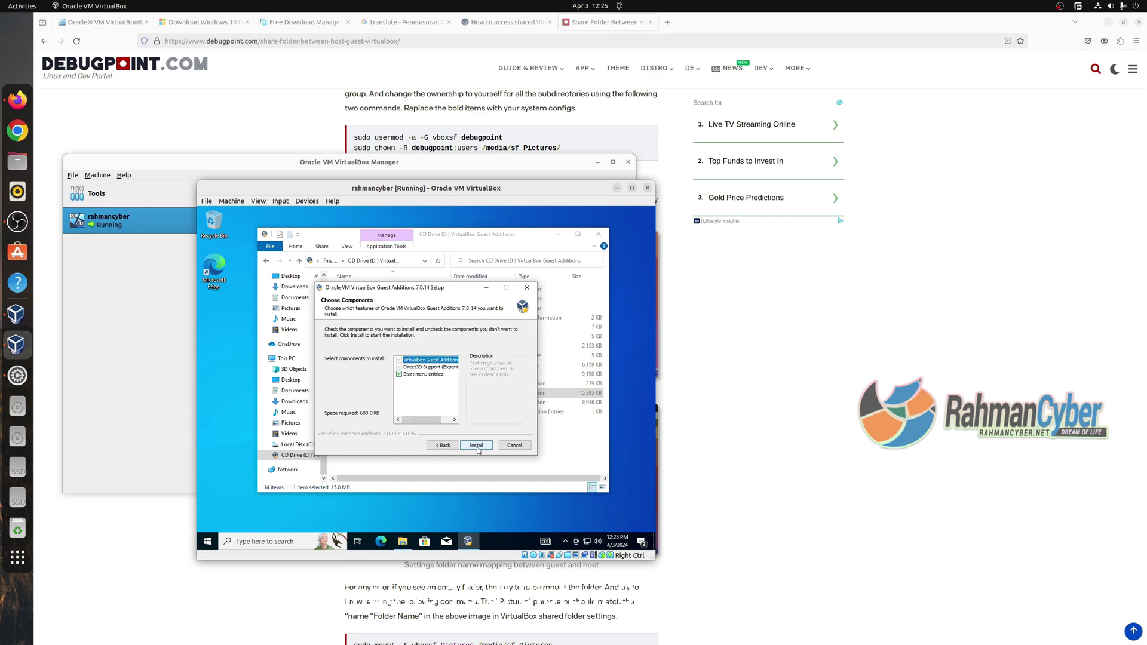
click(476, 445)
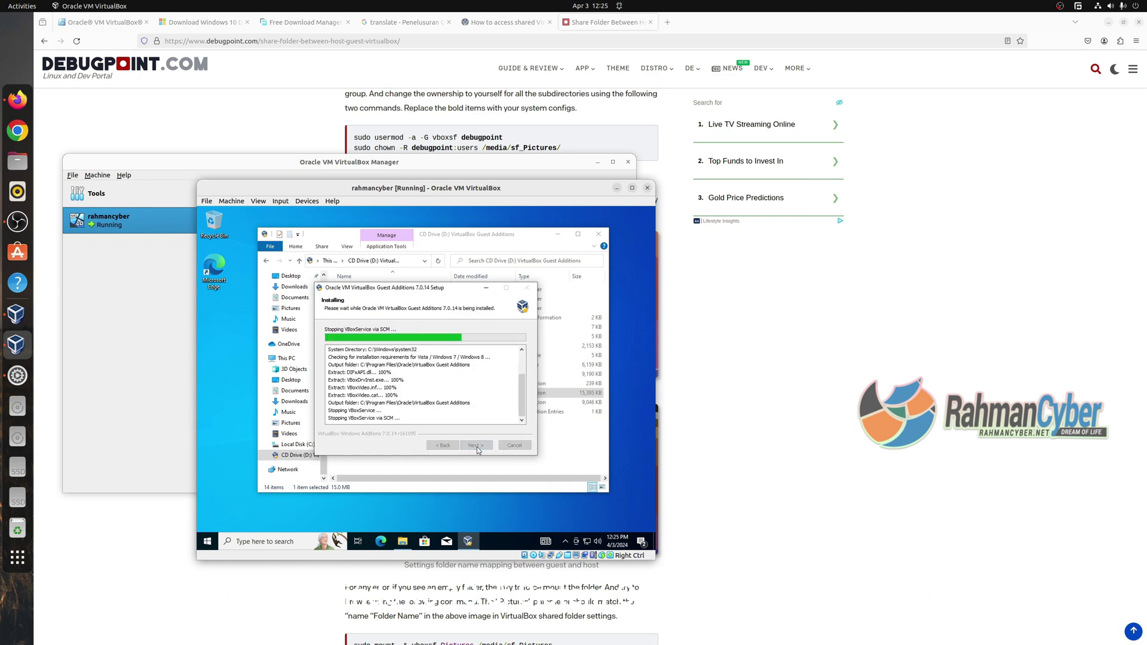
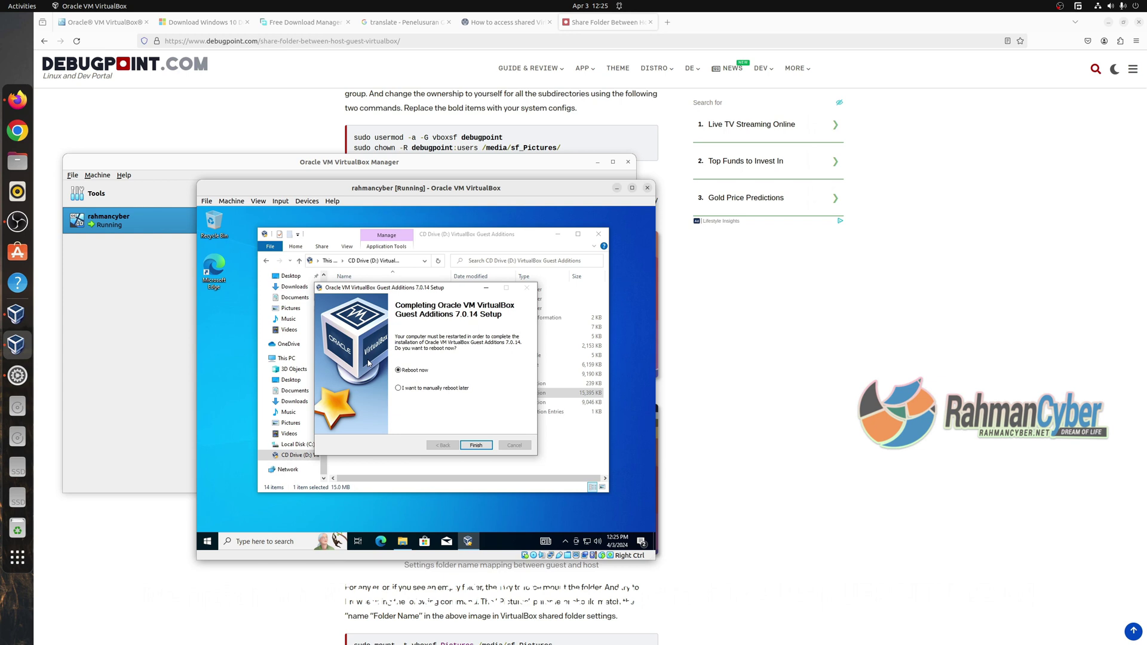
Finish the Guest Additions 7.0.14 setup with 'Reboot now', then sign back in with the account password.
click(479, 446)
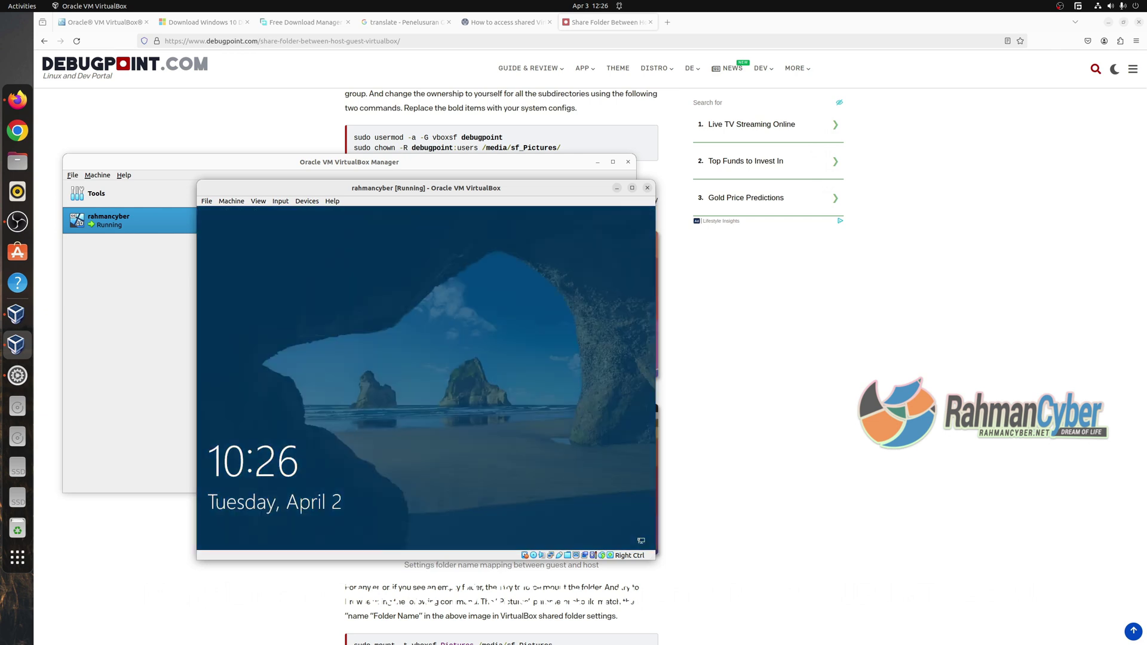
click(337, 438)
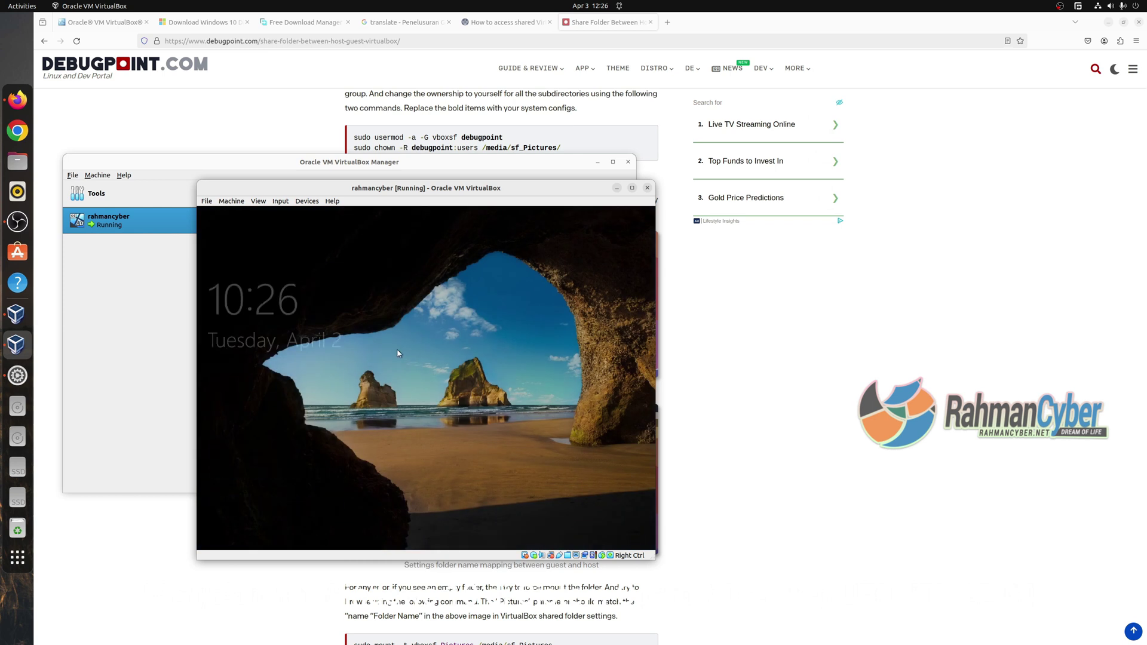
text(******)
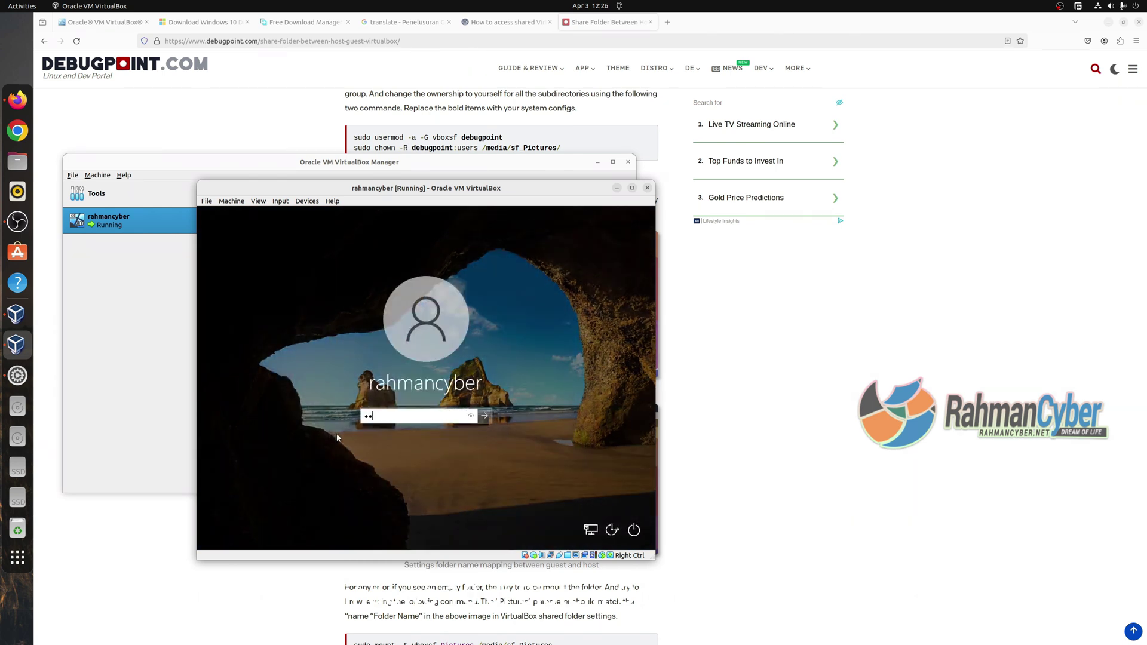
key(Return)
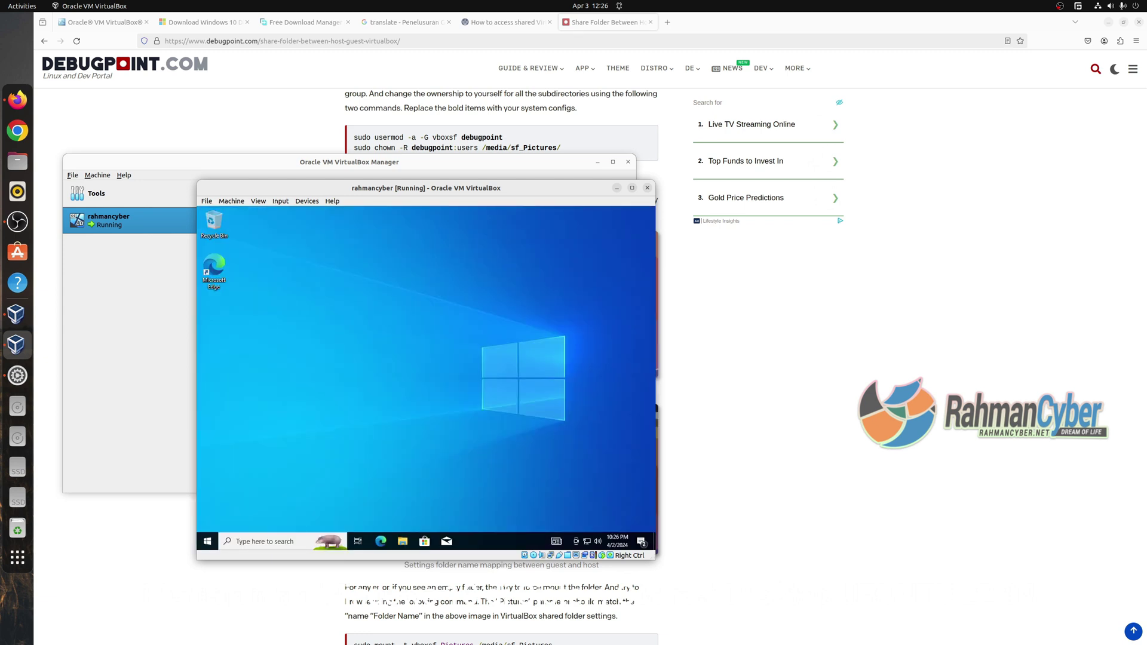
Open the shared virtualbox_sharedn (Z:) drive in File Explorer and preview the PNG screenshot in Photos.
key(super+e)
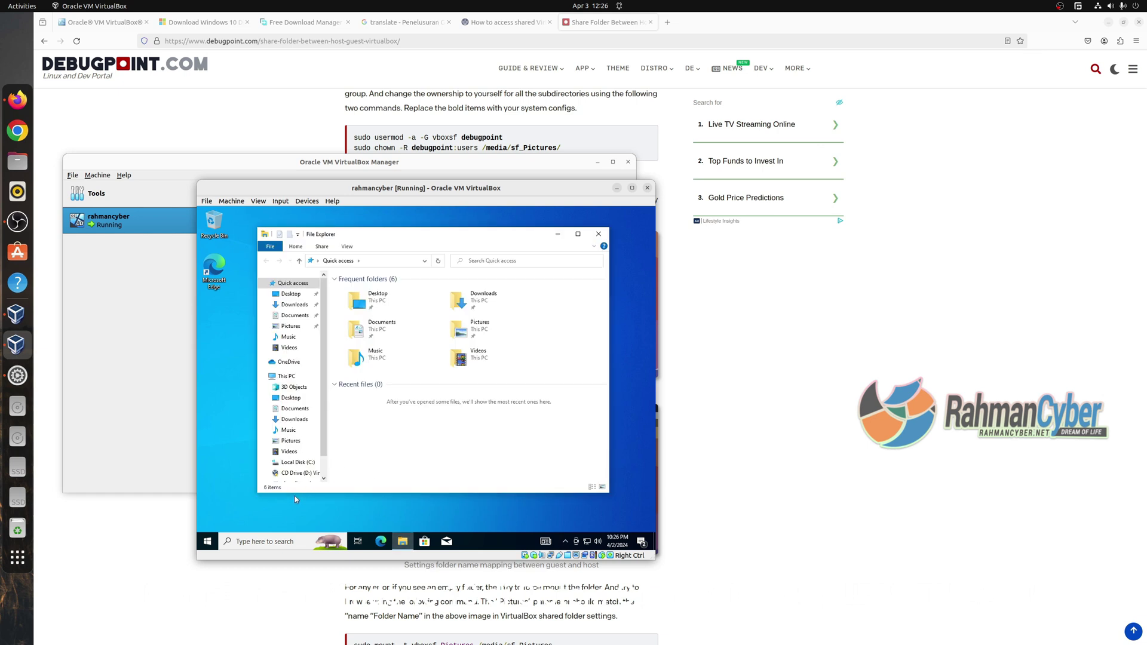
scroll(293, 418, down, 1)
click(298, 455)
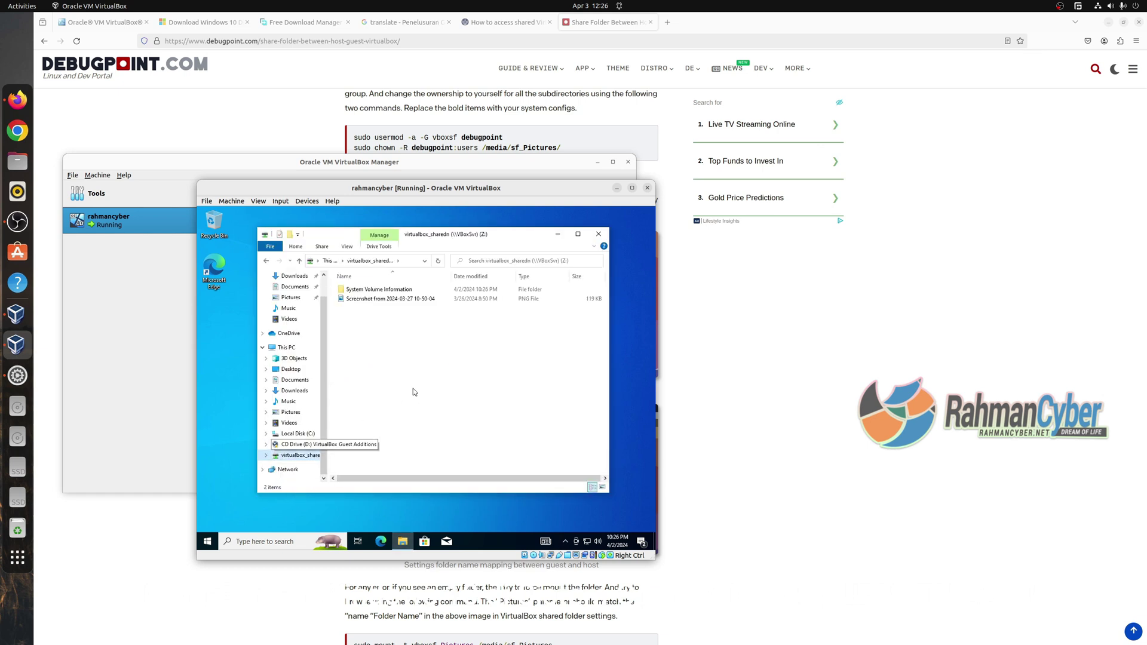
double_click(375, 297)
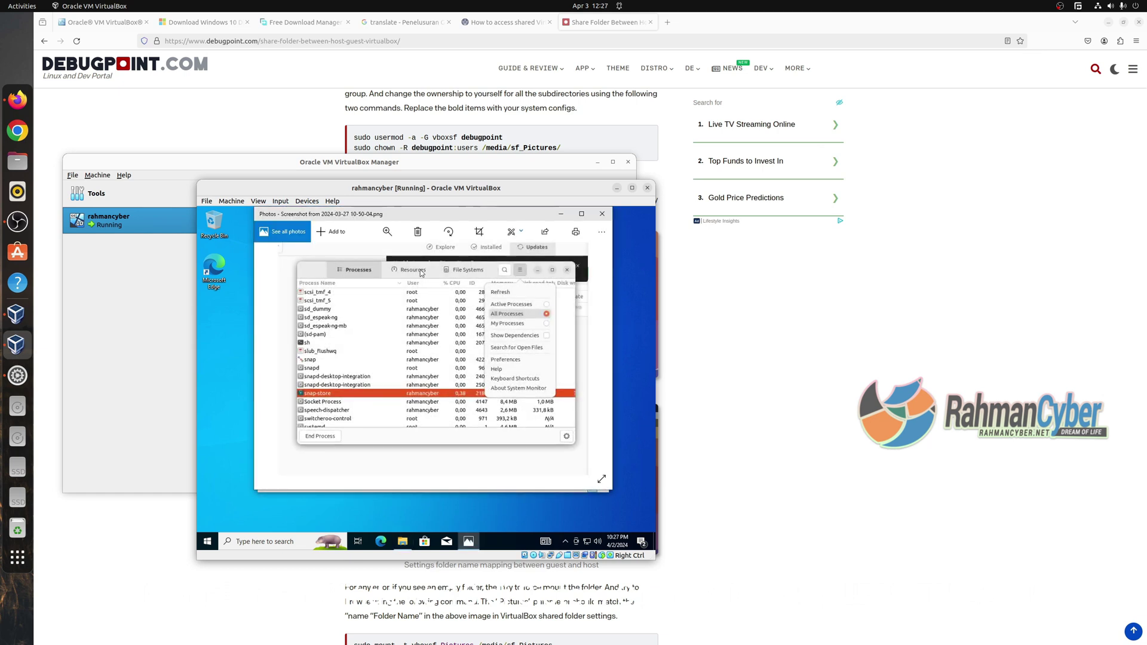
click(602, 213)
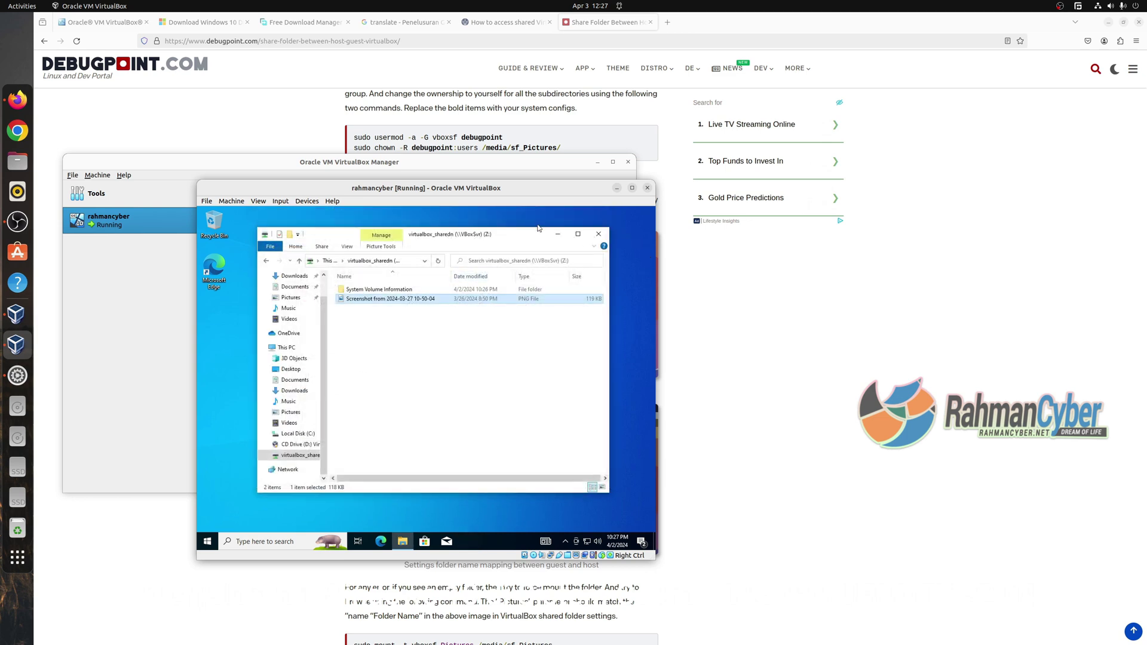
Nudge the Explorer window left and switch between CD Drive (D:) and the Z: drive.
drag(489, 236, 470, 244)
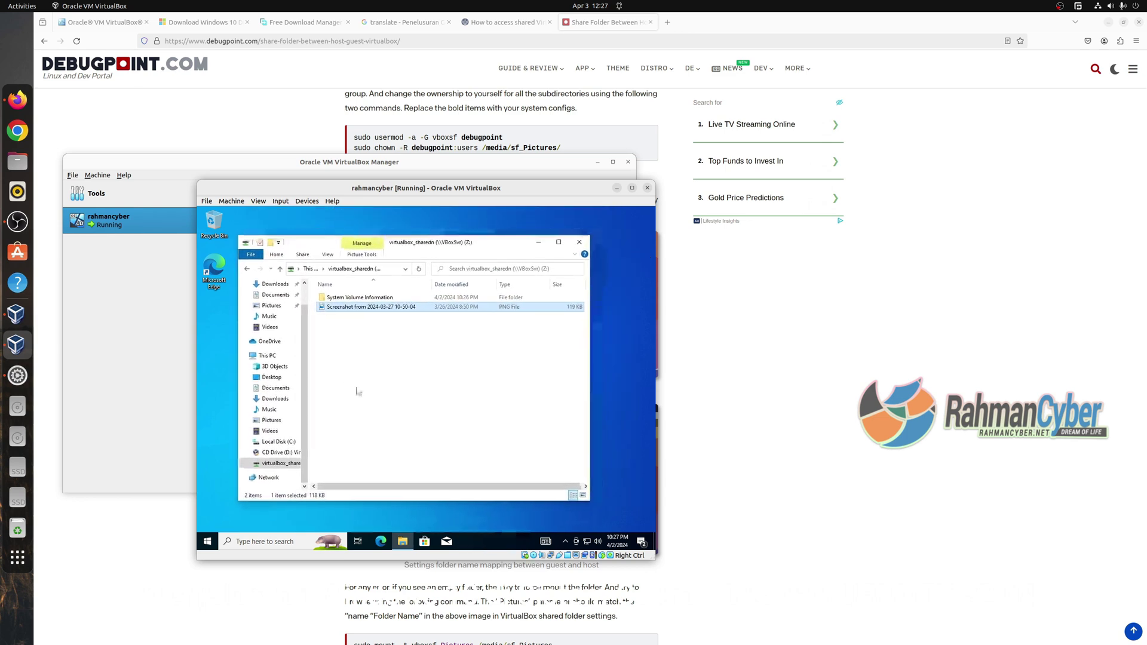
click(278, 453)
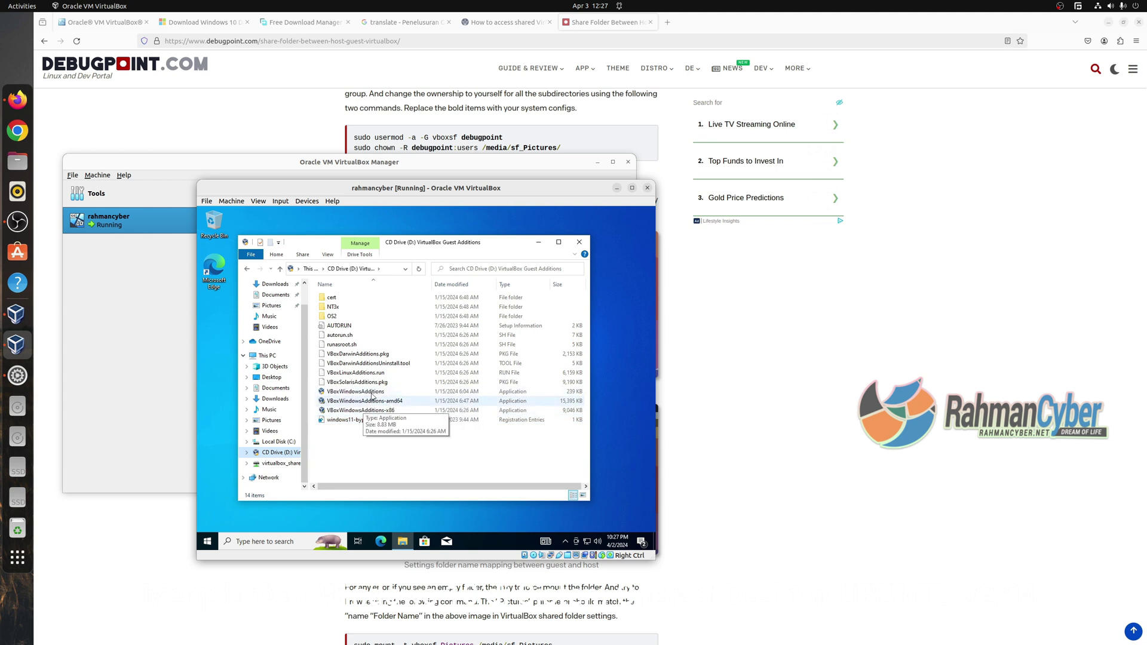
click(276, 463)
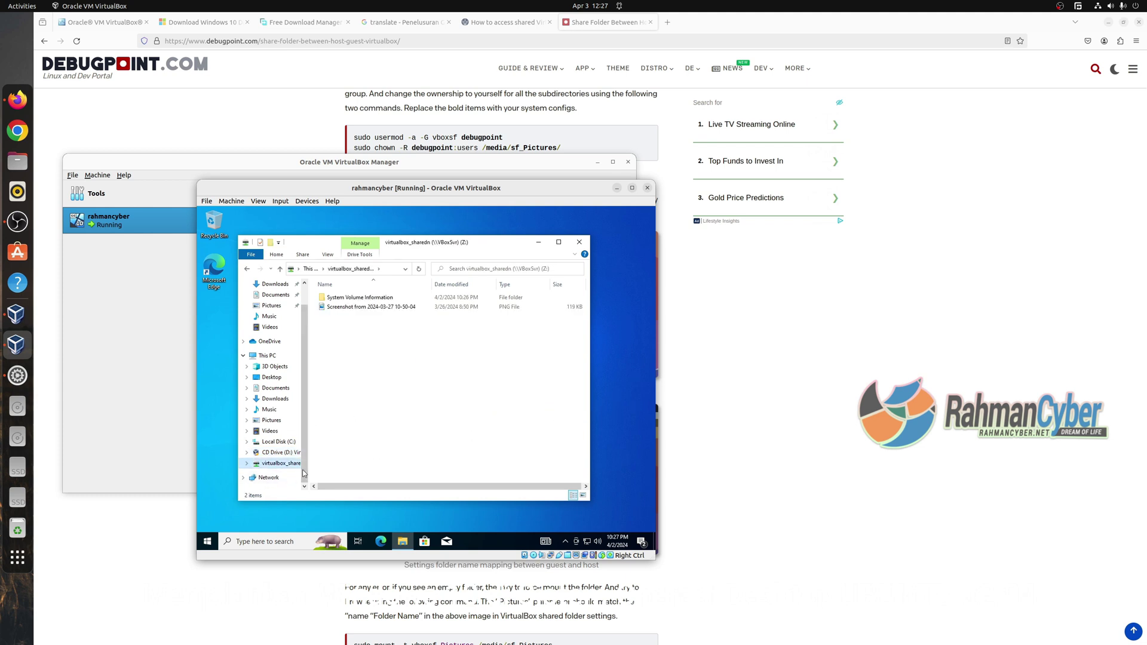
click(281, 452)
Eject CD Drive (D:), then reopen Explorer on Z: and select the PNG screenshot.
right_click(288, 452)
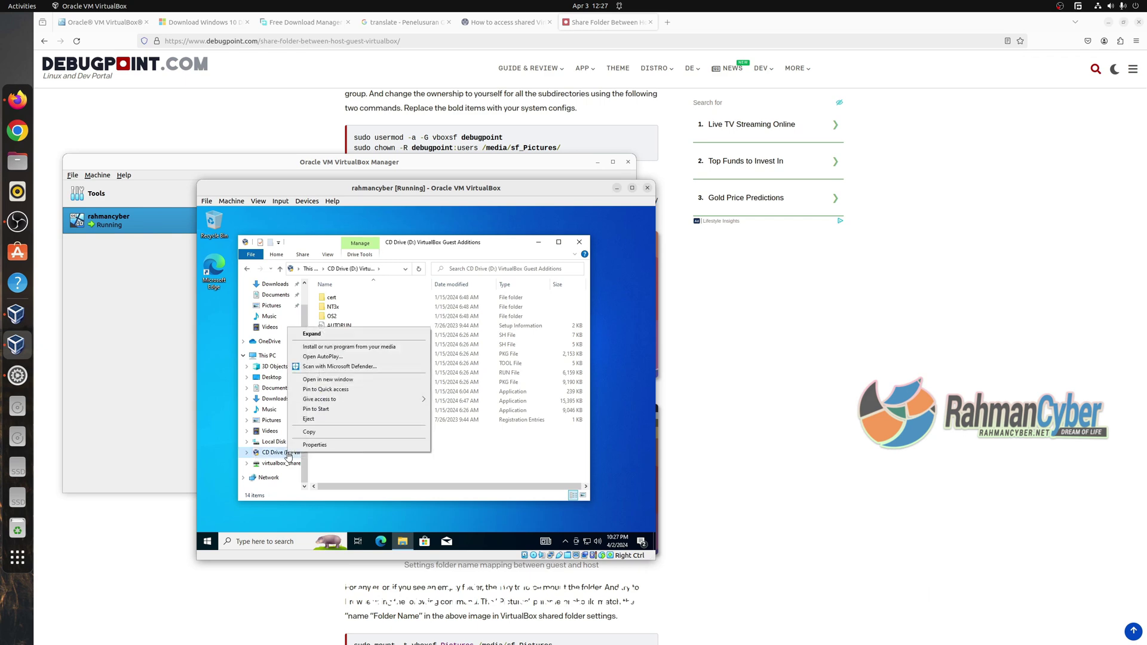
click(322, 421)
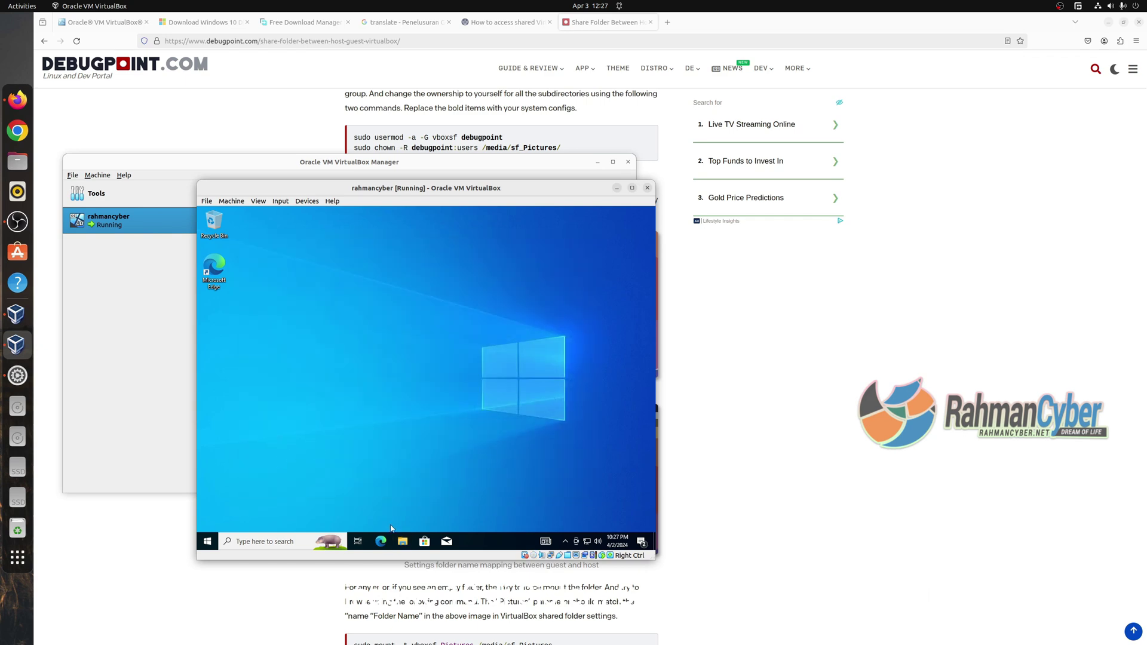
click(402, 541)
click(299, 481)
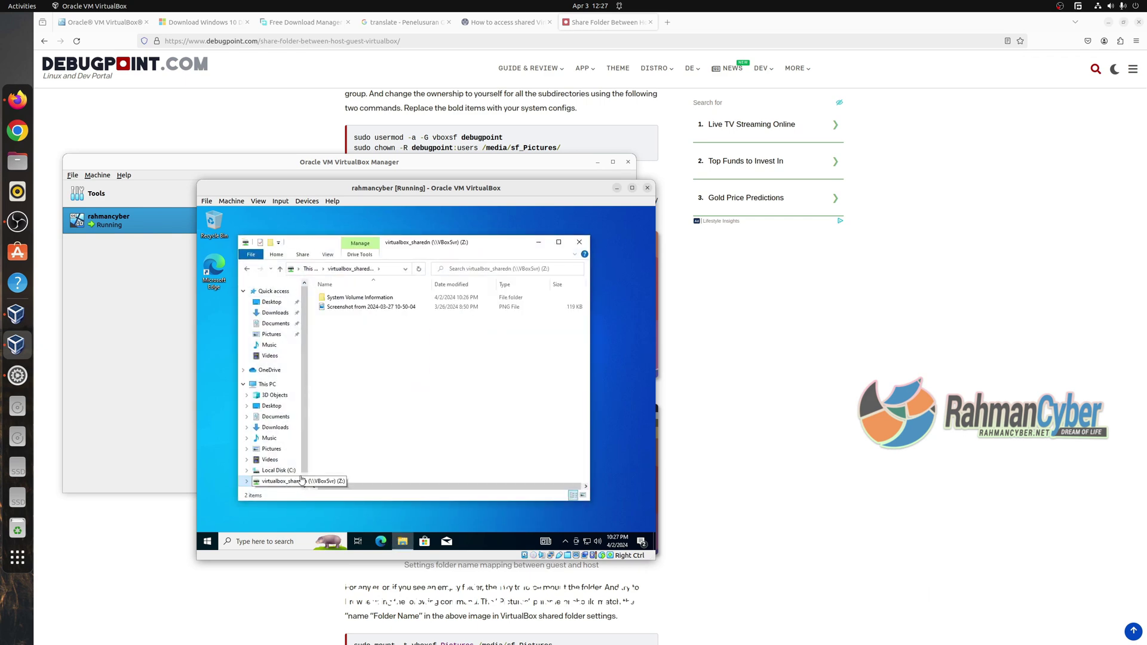
click(400, 307)
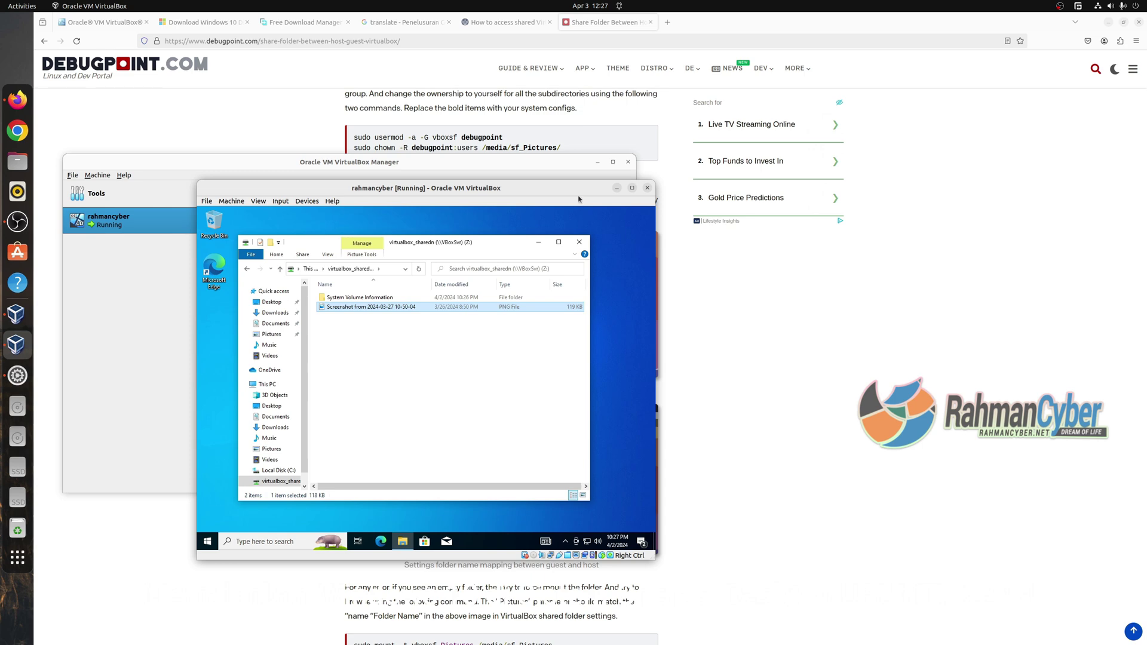
Maximize the VM window, centre the Z: drive window, and browse the guest's Start menu app list.
click(628, 191)
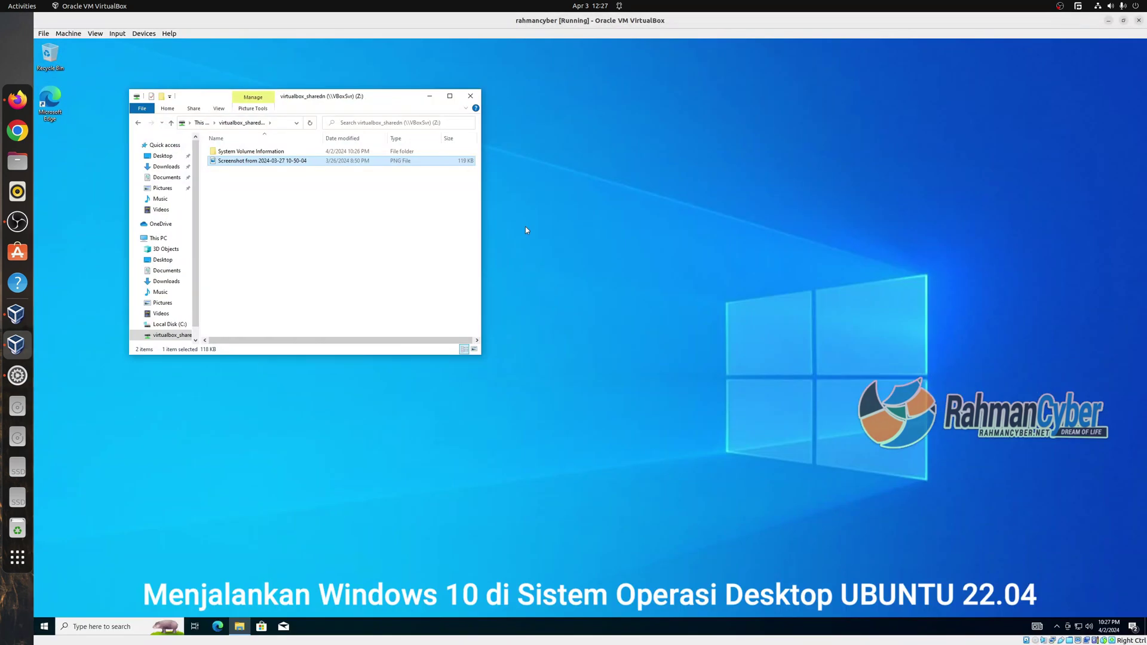
drag(328, 104, 493, 180)
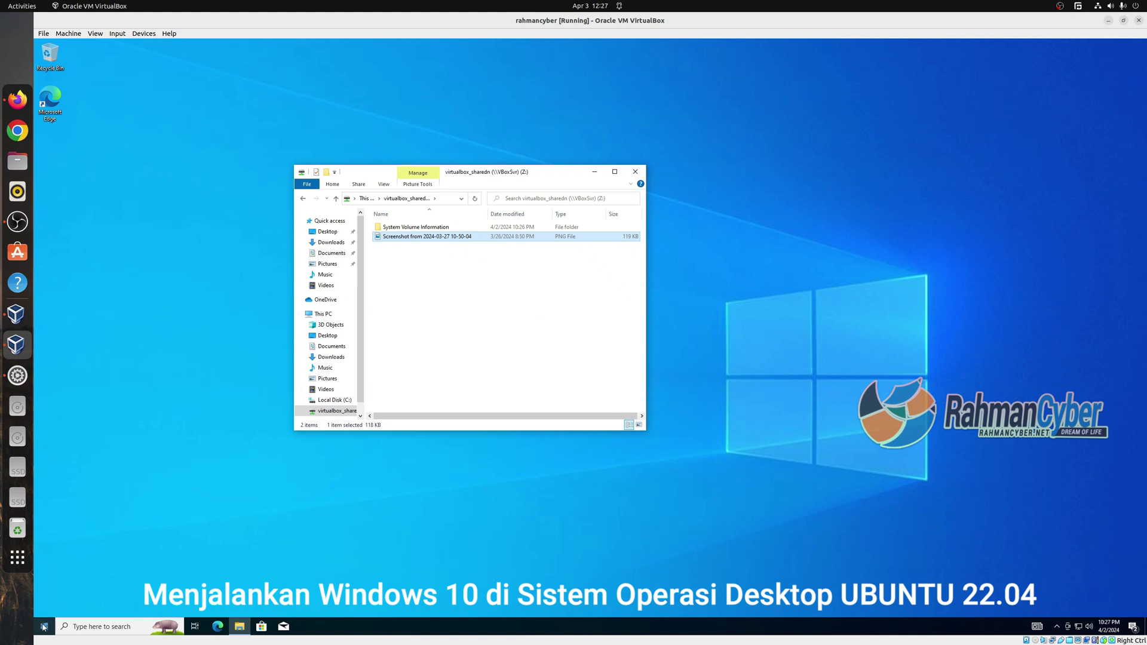
click(44, 625)
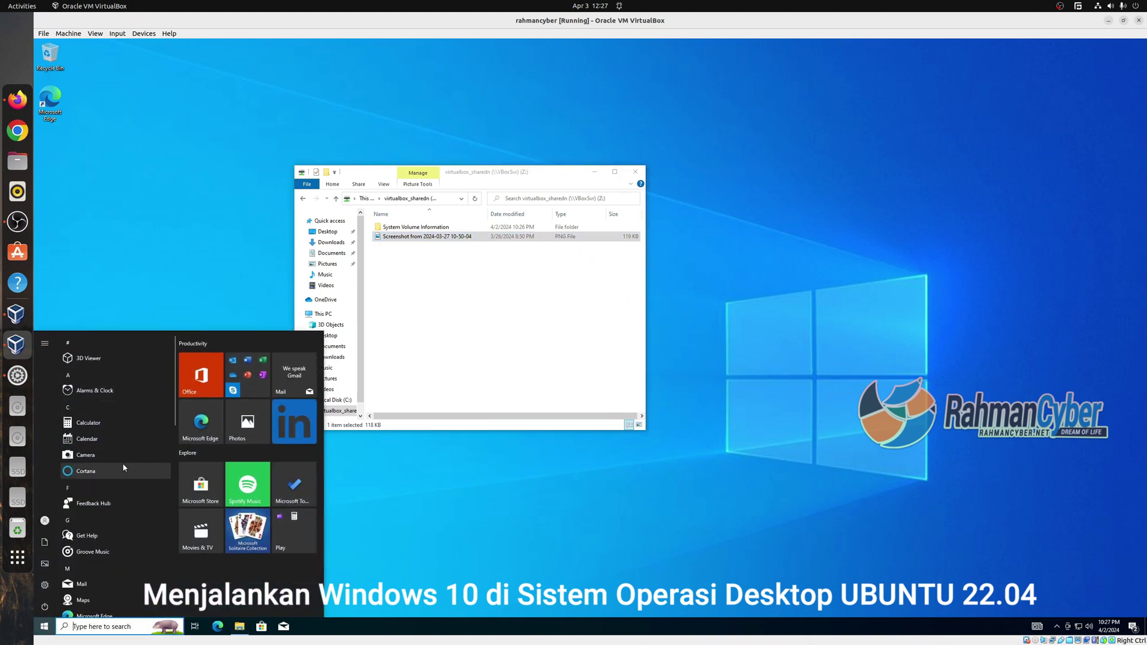
scroll(112, 515, down, 3)
scroll(112, 514, down, 10)
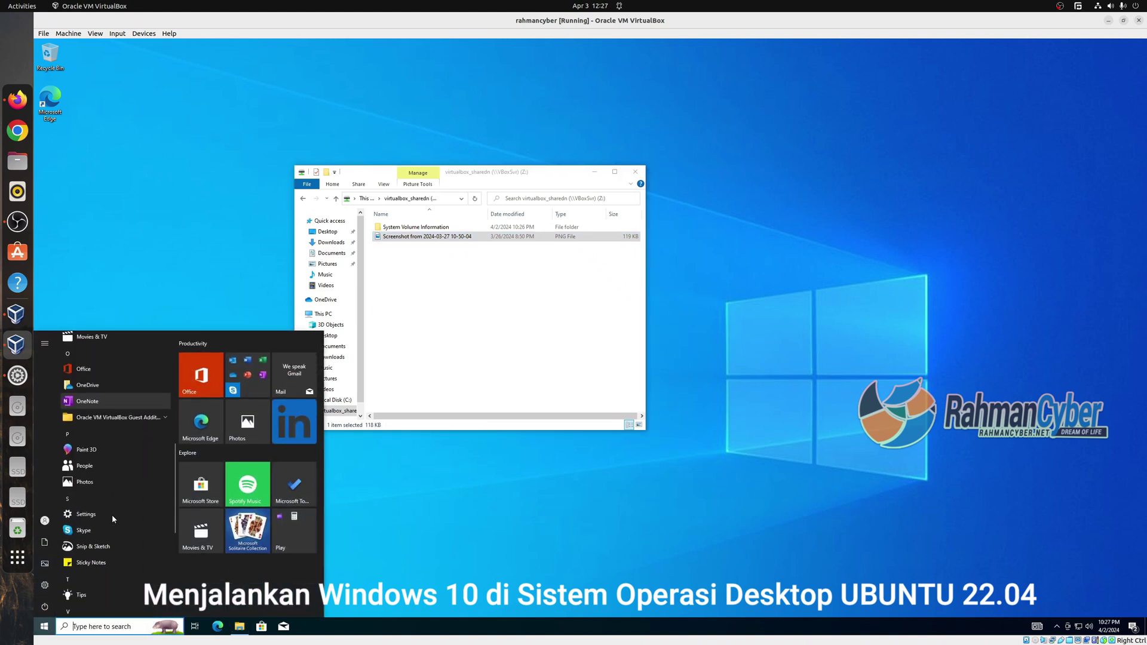
click(494, 315)
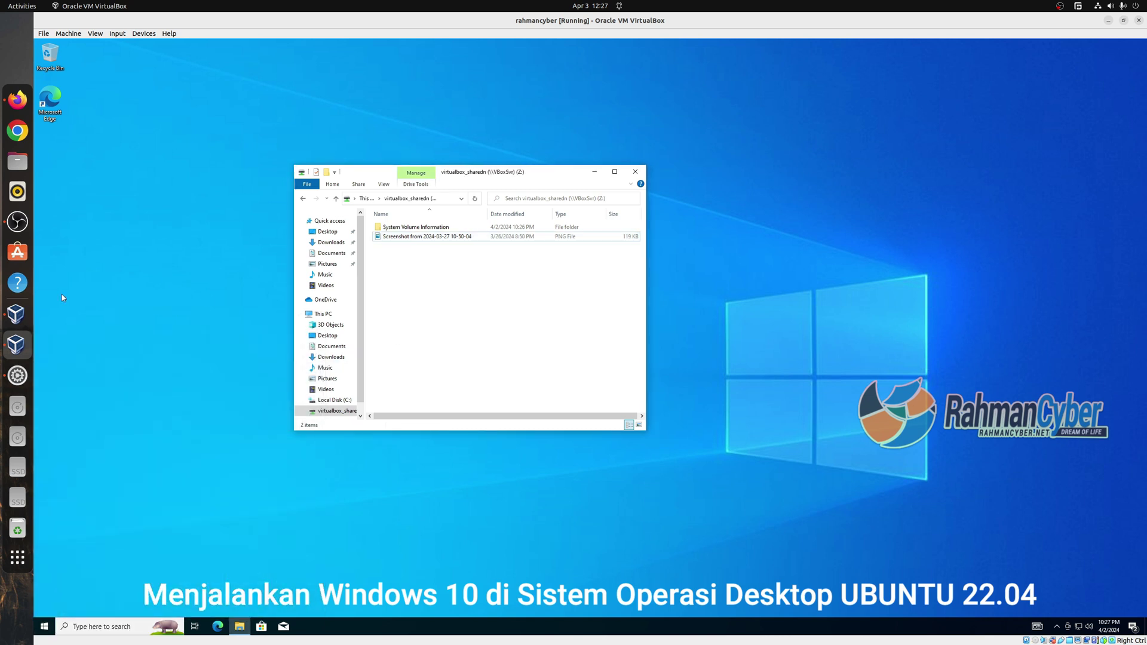